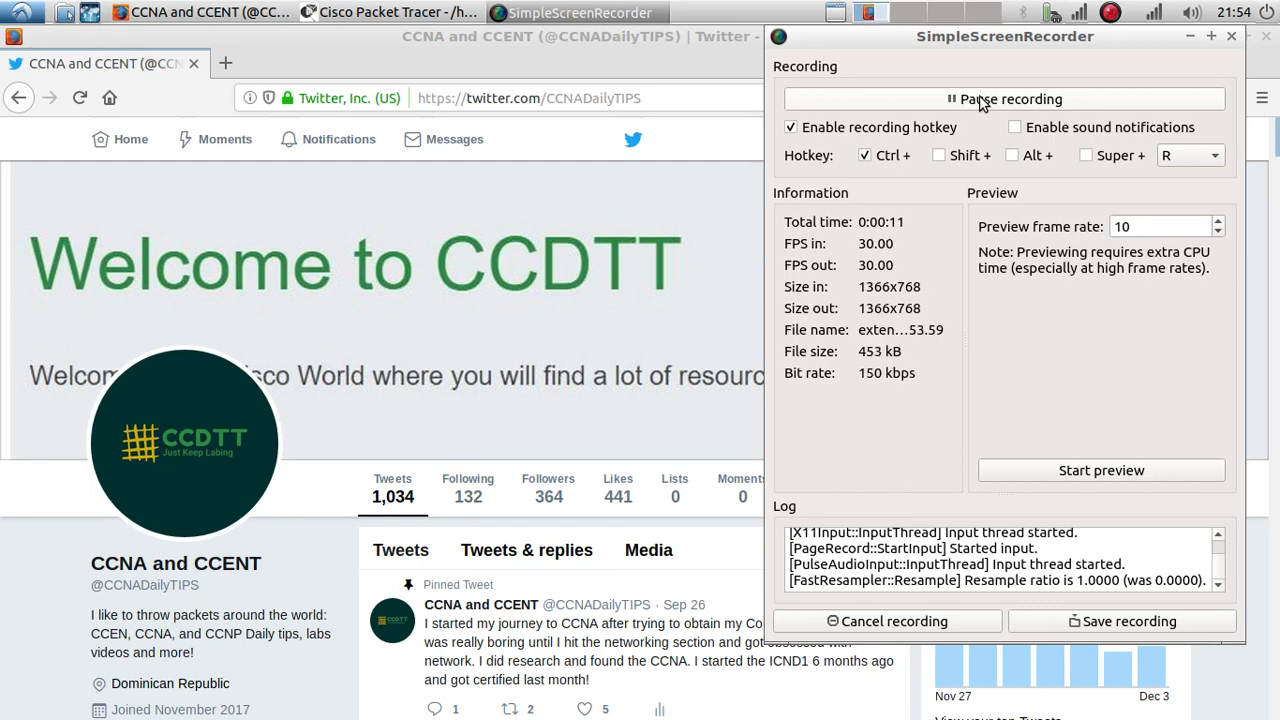
{"action": "left_click", "coordinate": [590, 12]}
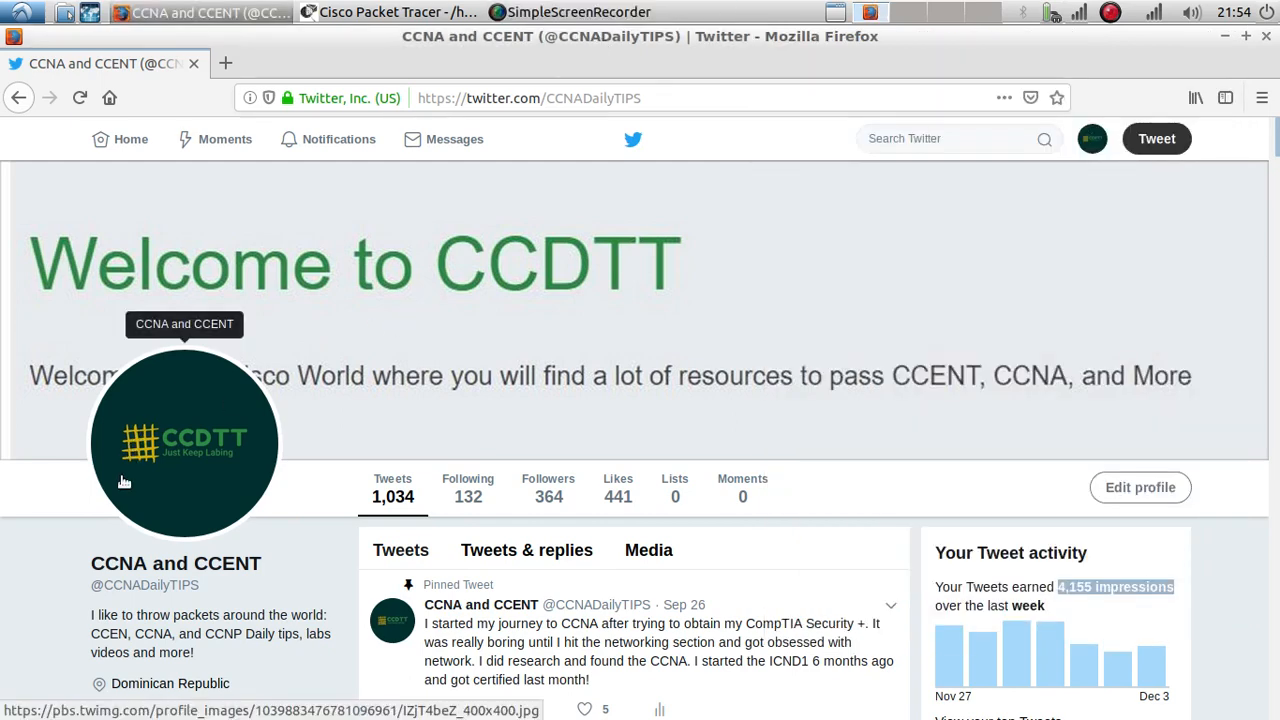
{"action": "scroll", "coordinate": [128, 447], "scroll_direction": "down", "scroll_amount": 3}
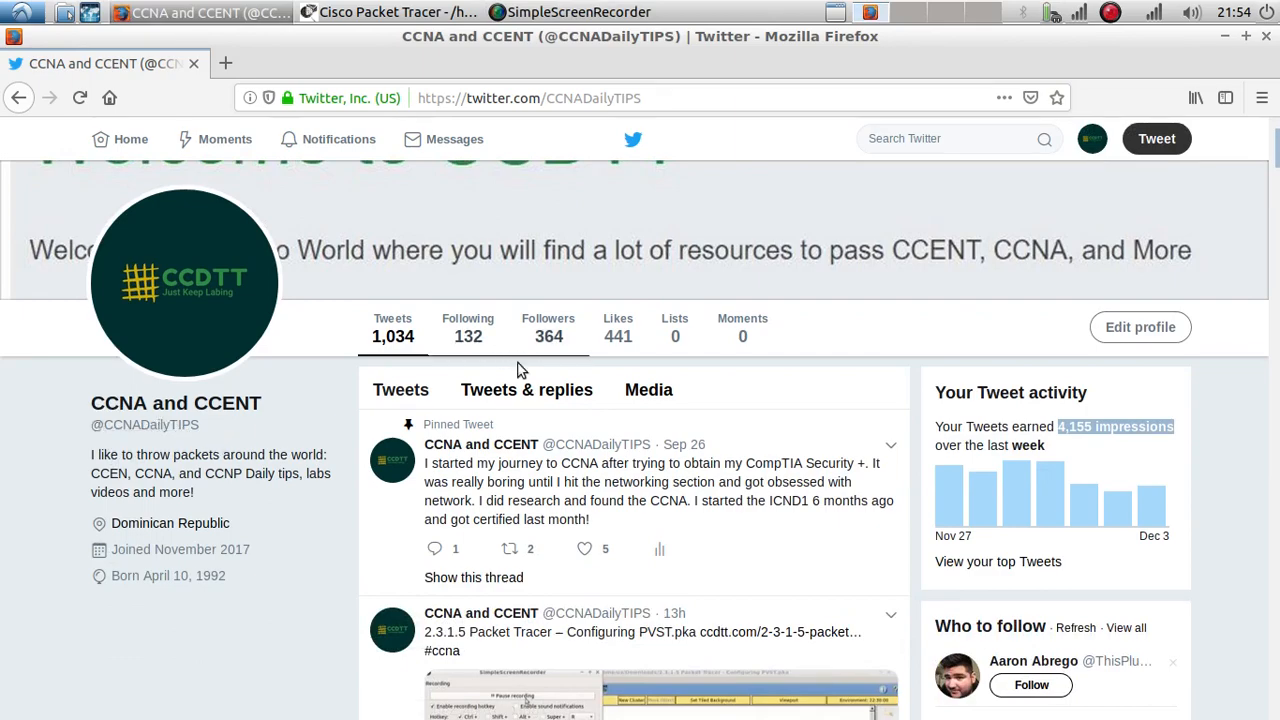
{"action": "scroll", "coordinate": [560, 415], "scroll_direction": "down", "scroll_amount": 3}
{"action": "scroll", "coordinate": [565, 415], "scroll_direction": "up", "scroll_amount": 5}
- Switch to Cisco Packet Tracer and tidy the topology by repositioning the EIGRP label, switch S2, and the 192.168.1.2 and 192.168.1.3 server labels
{"action": "left_click", "coordinate": [415, 10]}
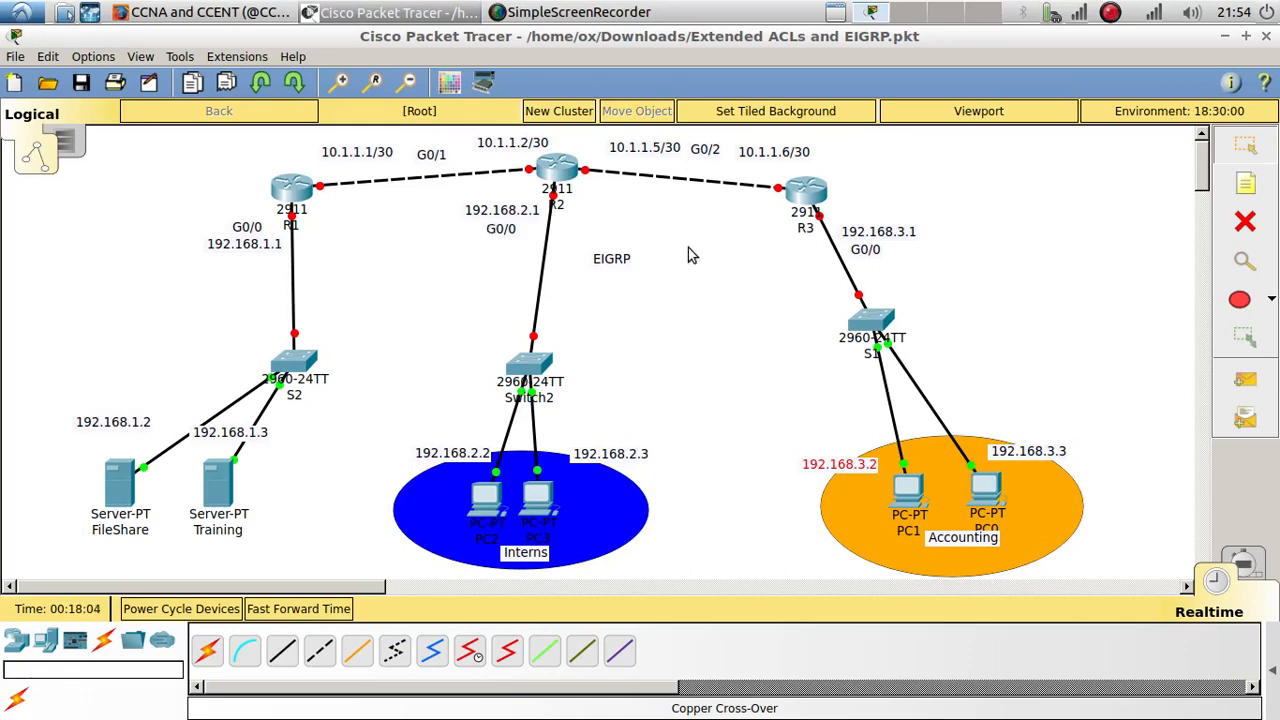
{"action": "left_click_drag", "start_coordinate": [616, 258], "coordinate": [582, 240]}
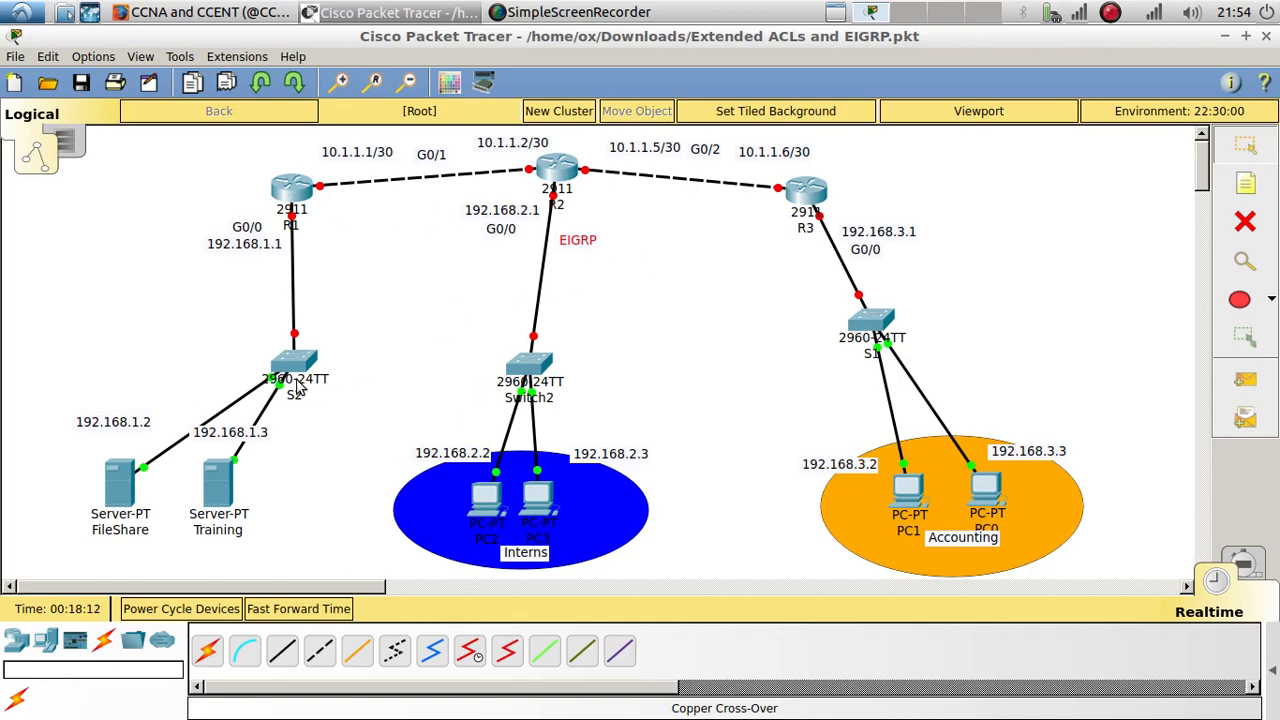
{"action": "left_click_drag", "start_coordinate": [304, 364], "coordinate": [240, 360]}
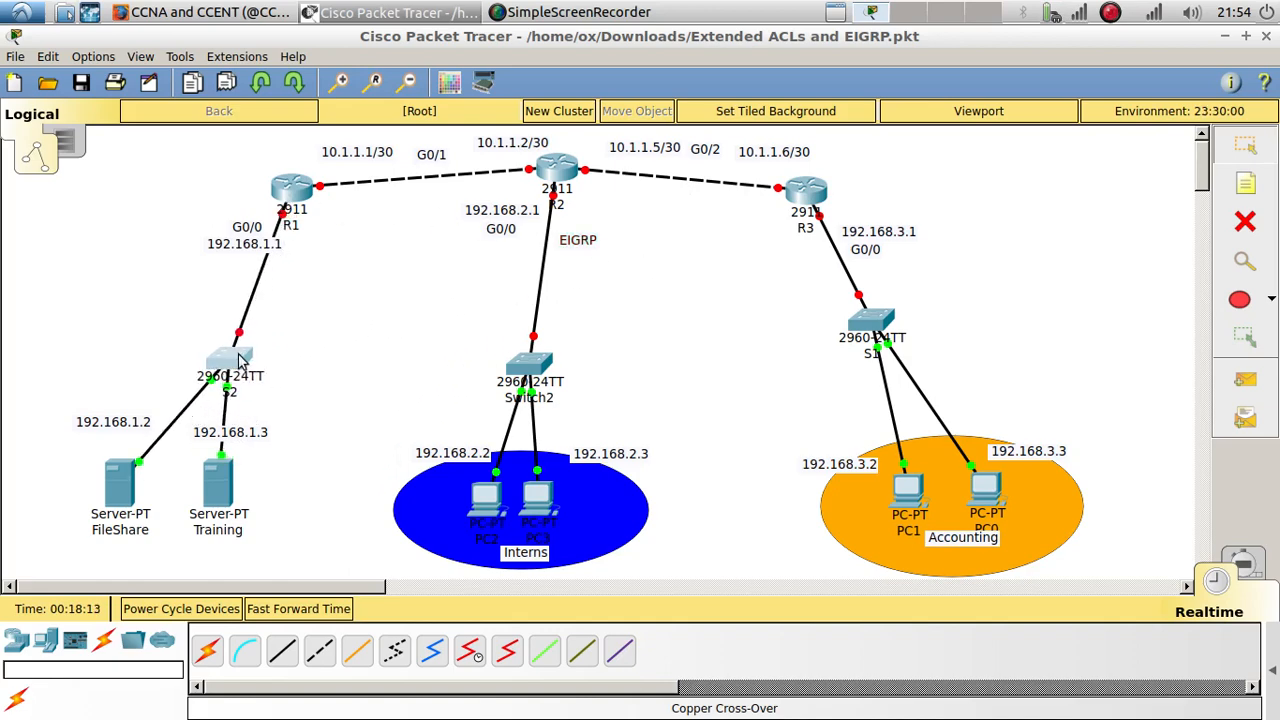
{"action": "left_click_drag", "start_coordinate": [247, 440], "coordinate": [274, 434]}
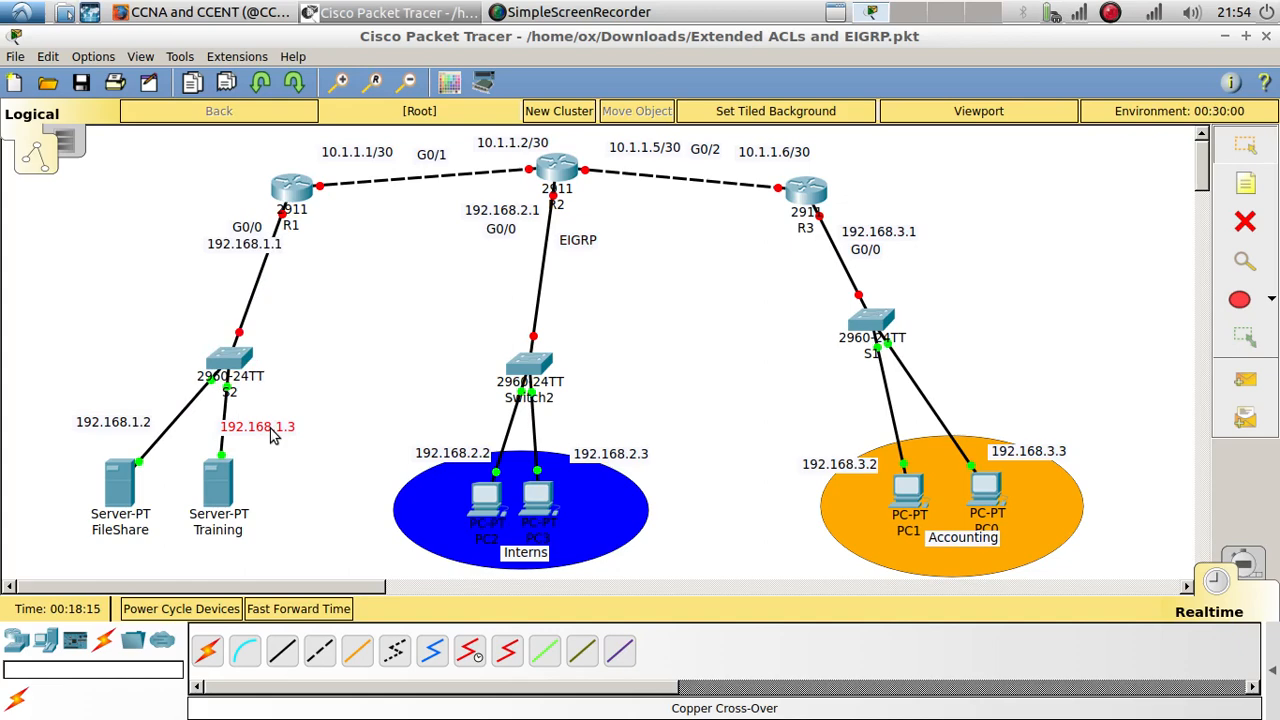
{"action": "left_click_drag", "start_coordinate": [125, 437], "coordinate": [144, 435]}
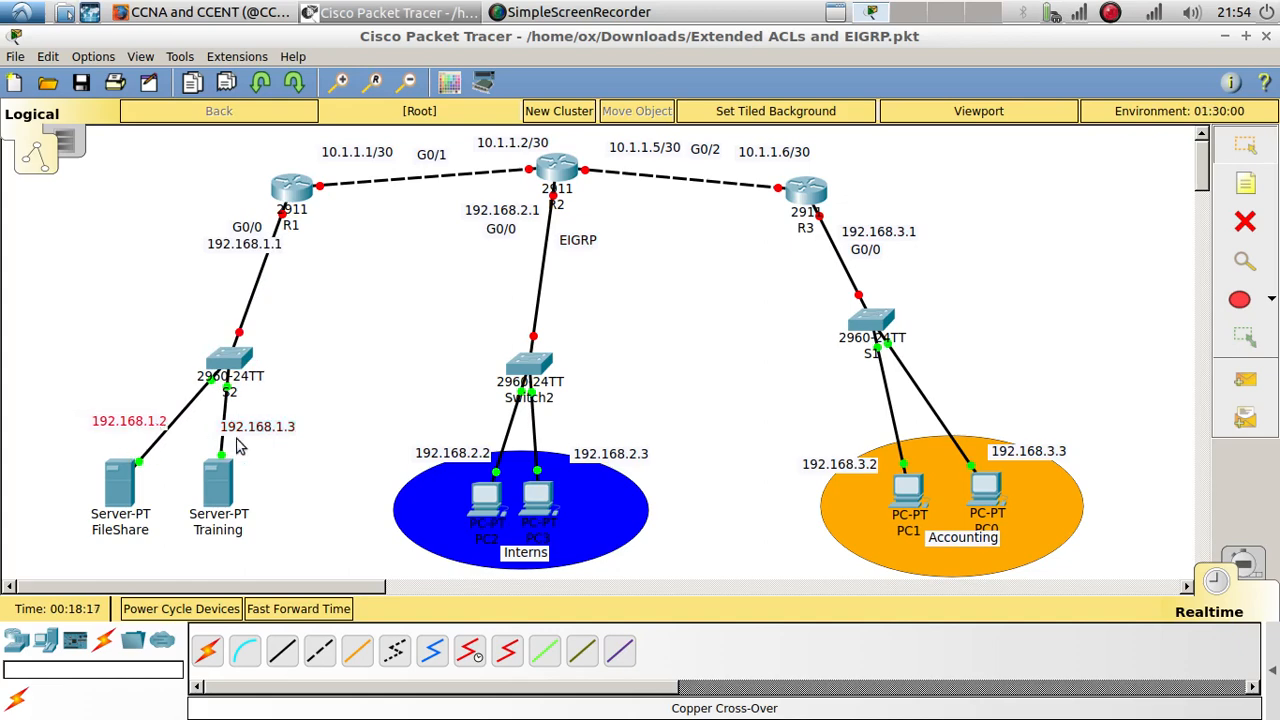
{"action": "left_click_drag", "start_coordinate": [250, 432], "coordinate": [259, 432]}
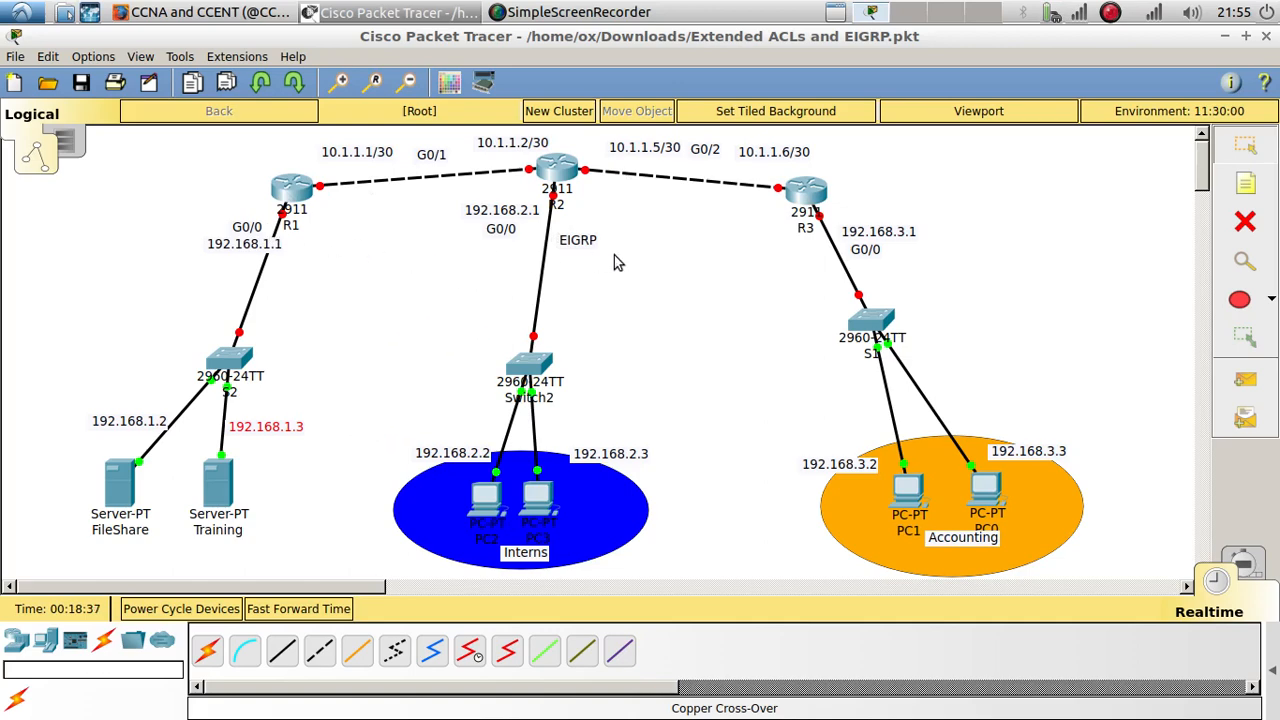
- Open router R1's command-line interface, enlarge its window beside the topology, and decline the initial configuration dialog
{"action": "left_click", "coordinate": [303, 198]}
{"action": "left_click_drag", "start_coordinate": [616, 140], "coordinate": [1003, 103]}
{"action": "left_click", "coordinate": [934, 117]}
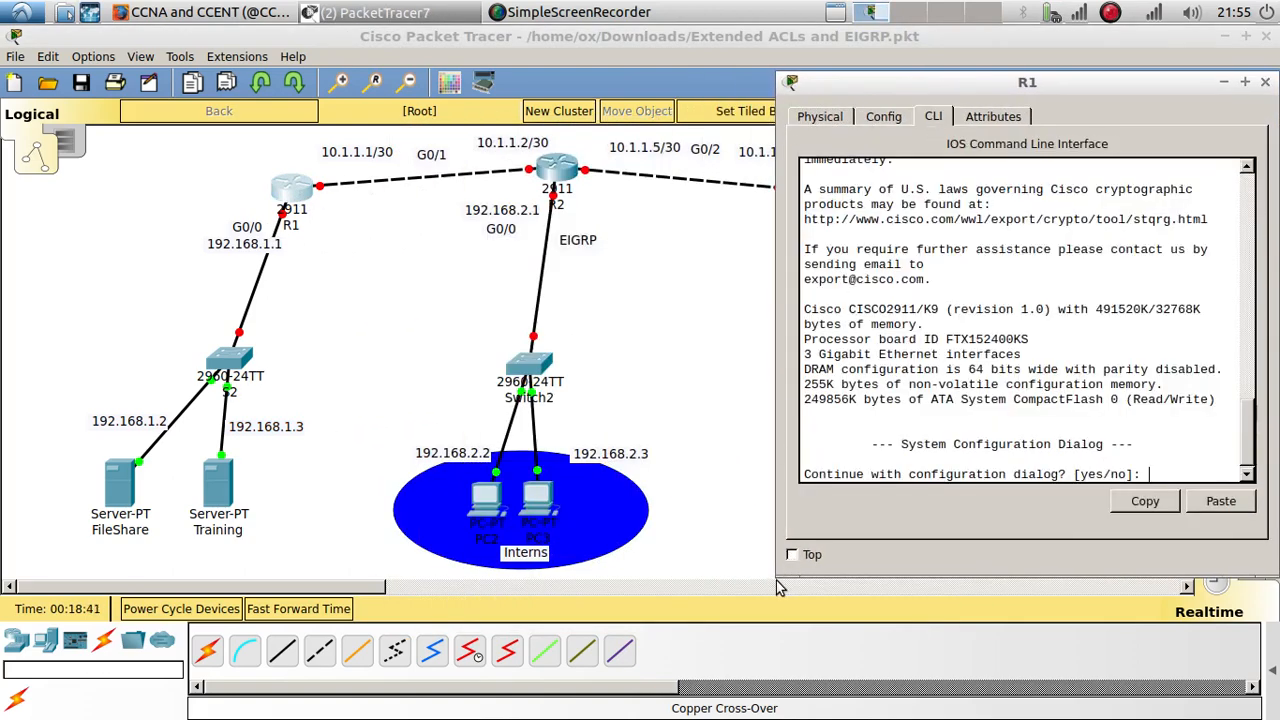
{"action": "left_click_drag", "start_coordinate": [785, 582], "coordinate": [632, 572]}
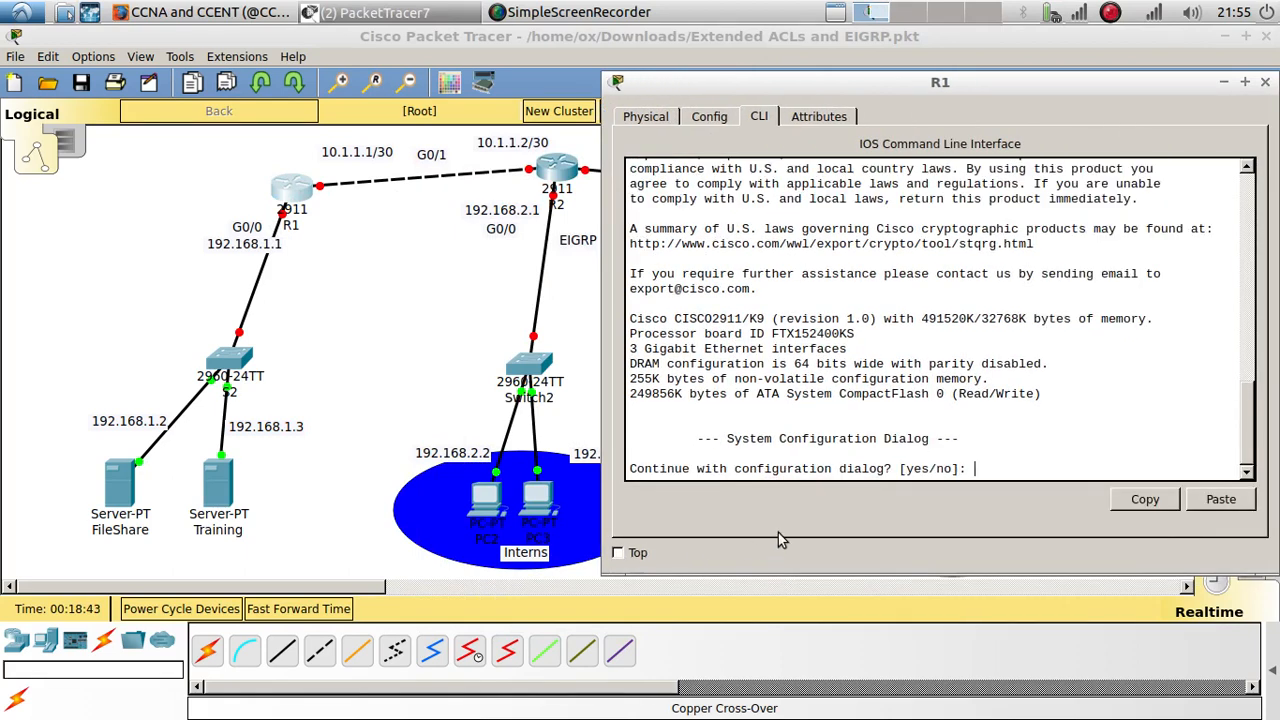
{"action": "type", "text": "no"}
{"action": "key", "text": "Return"}
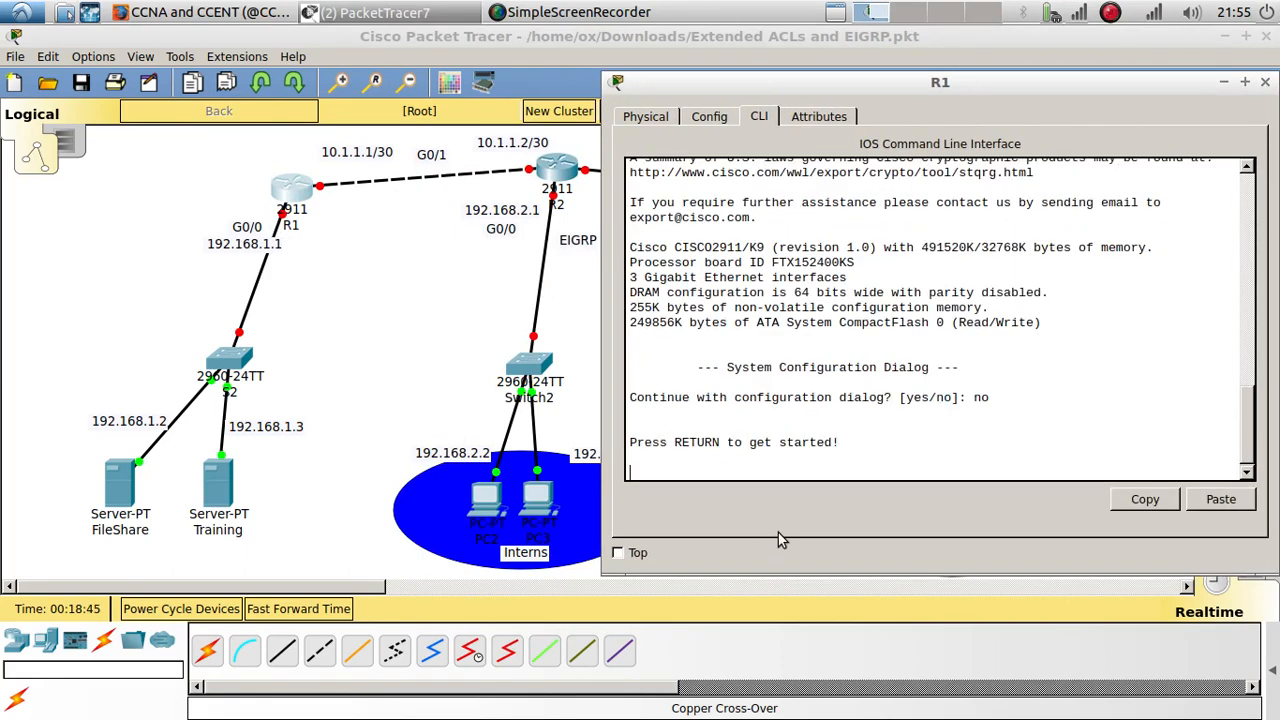
{"action": "key", "text": "Return"}
{"action": "key", "text": "Return"}
- Enter privileged mode and go into global configuration mode on router R1 with config t
{"action": "type", "text": "en"}
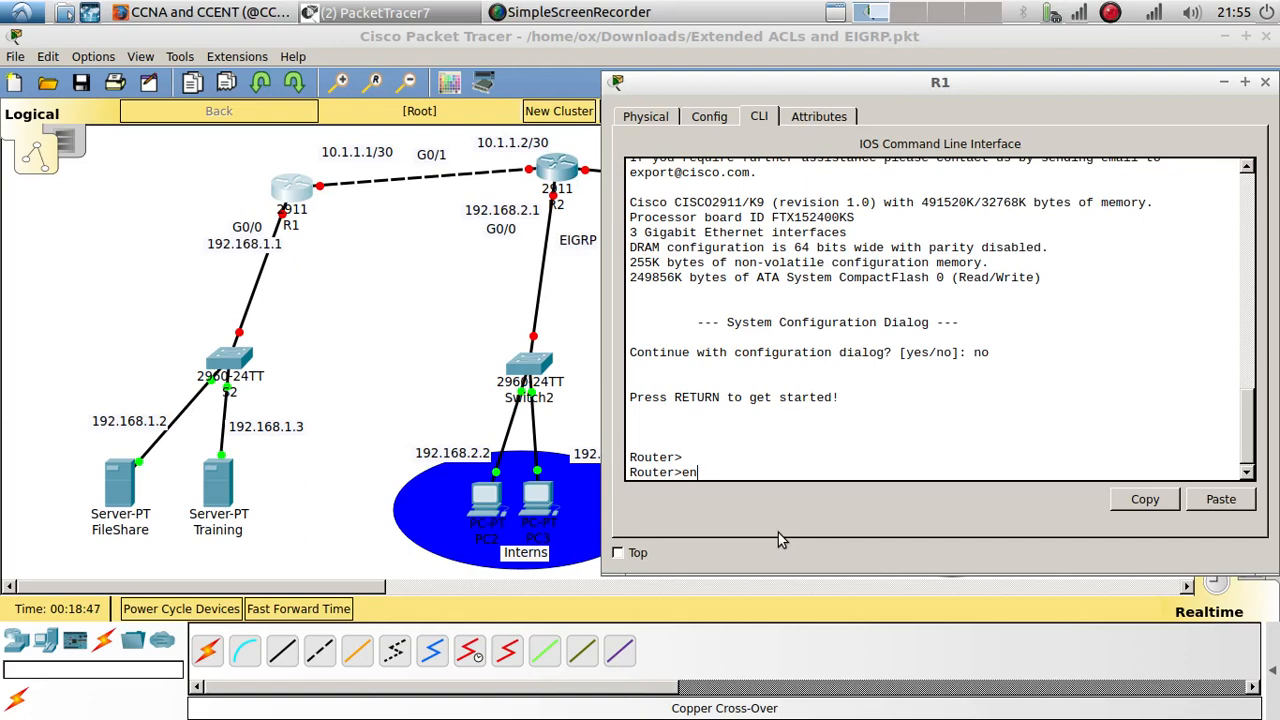
{"action": "key", "text": "Return"}
{"action": "type", "text": "con"}
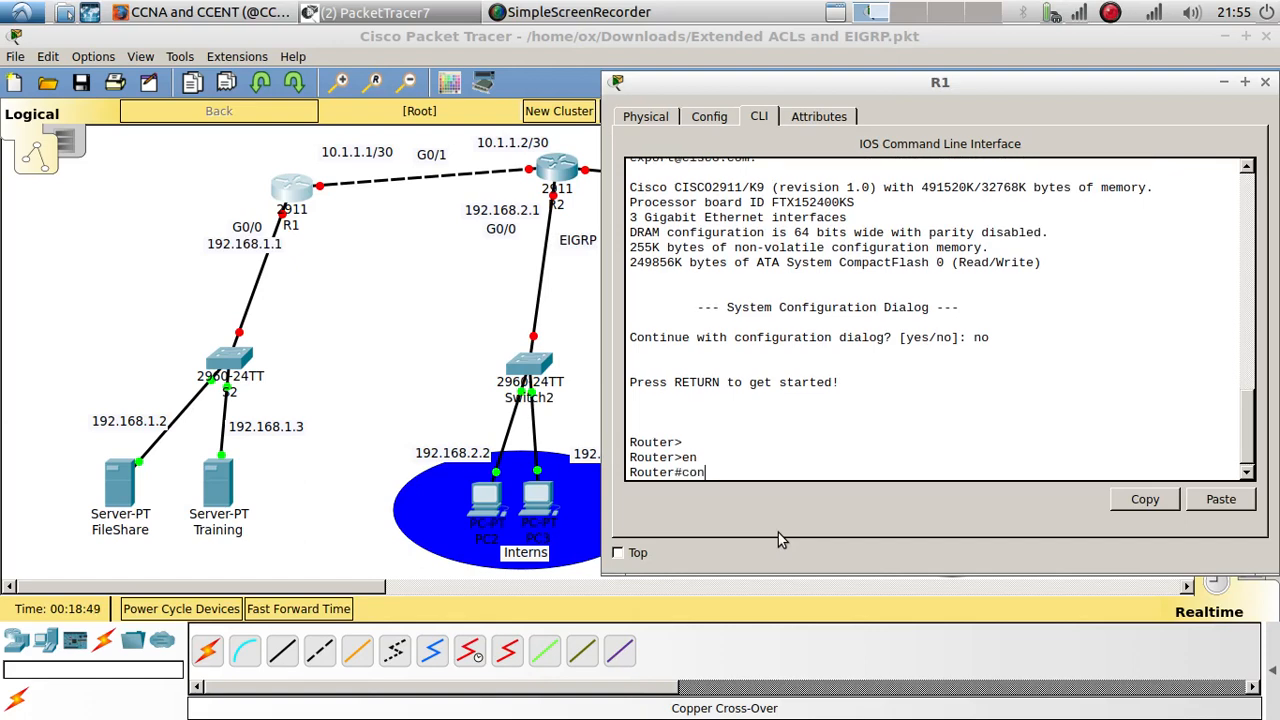
{"action": "type", "text": "fig t"}
{"action": "key", "text": "Return"}
{"action": "key", "text": "Return"}
{"action": "key", "text": "Return"}
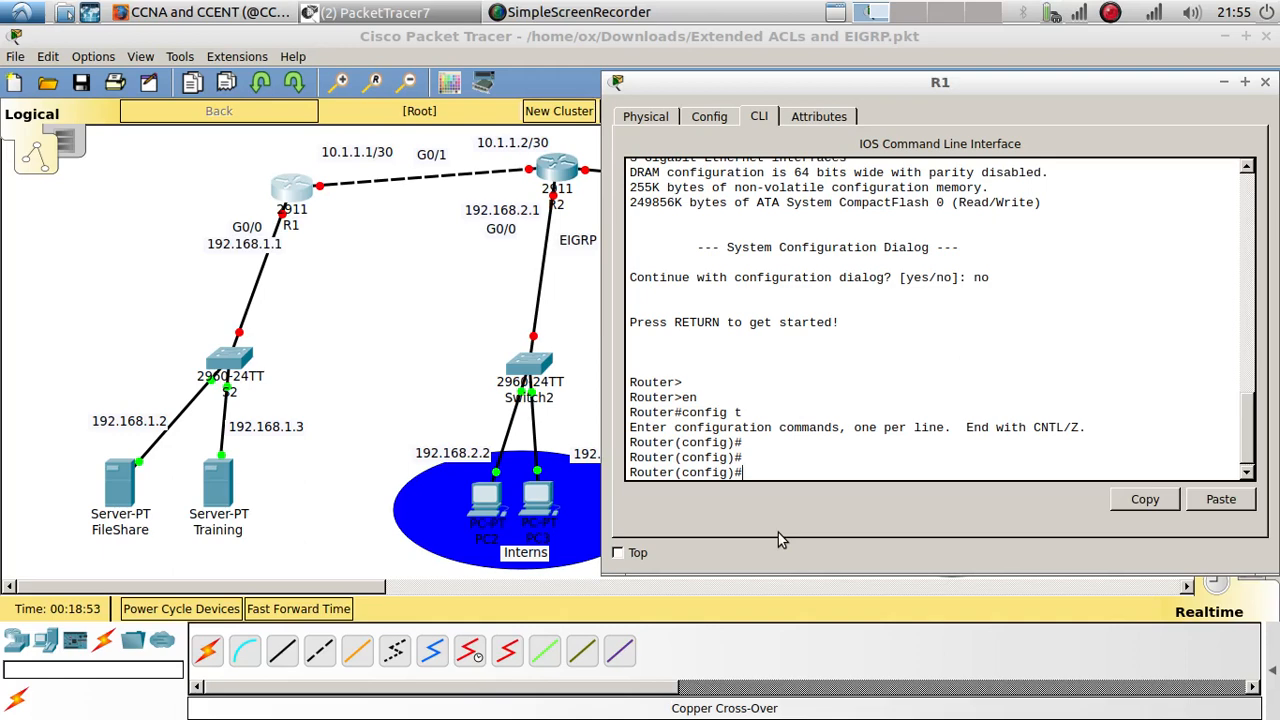
- Set the hostname of the first router to R1
{"action": "type", "text": "hos"}
{"action": "key", "text": "Tab"}
{"action": "type", "text": "R"}
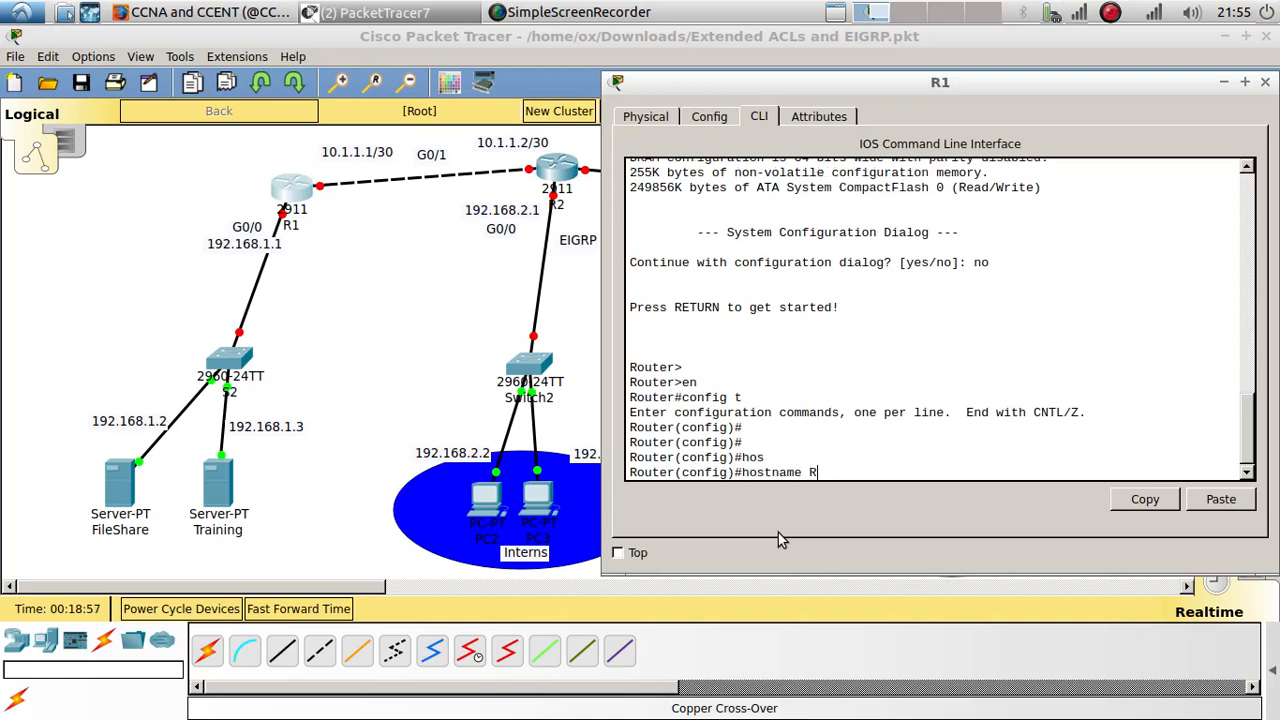
{"action": "type", "text": "1"}
{"action": "key", "text": "Return"}
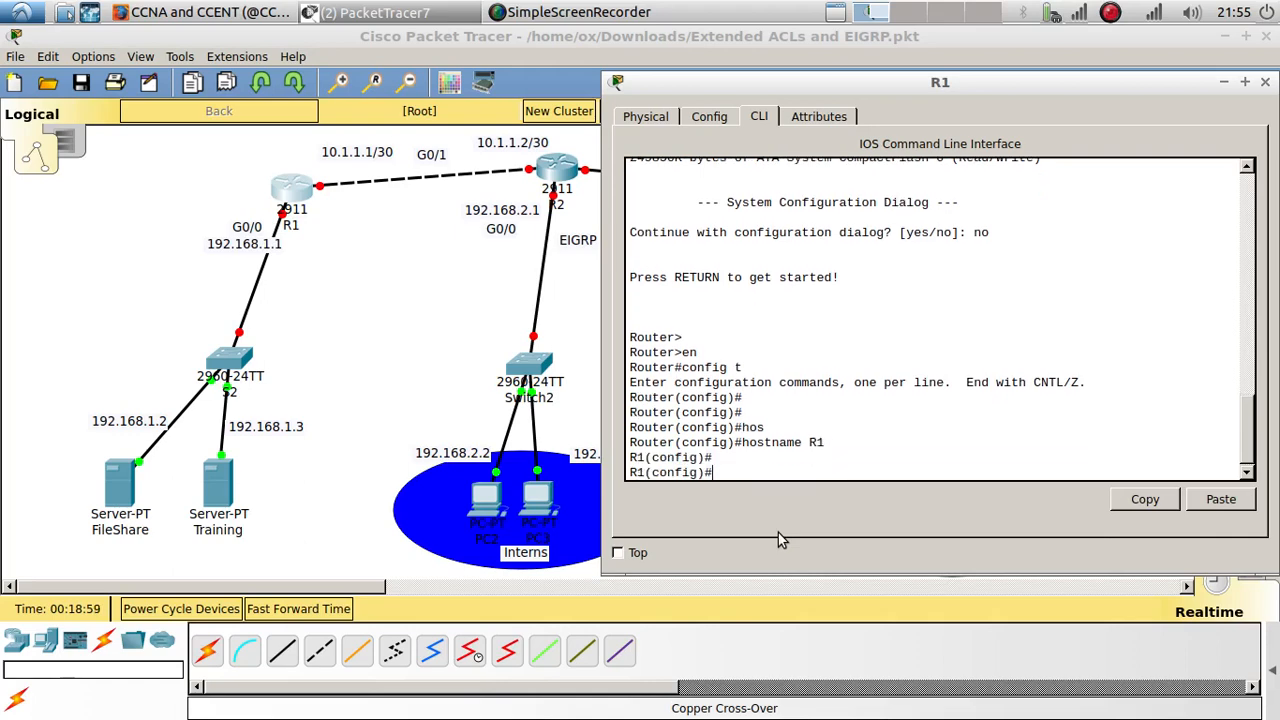
- Configure R1's interface g0/0 with IP address 192.168.1.1 and mask 255.255.255.0, and enable it with no shutdown
{"action": "type", "text": "int g0/0"}
{"action": "key", "text": "Return"}
{"action": "key", "text": "Return"}
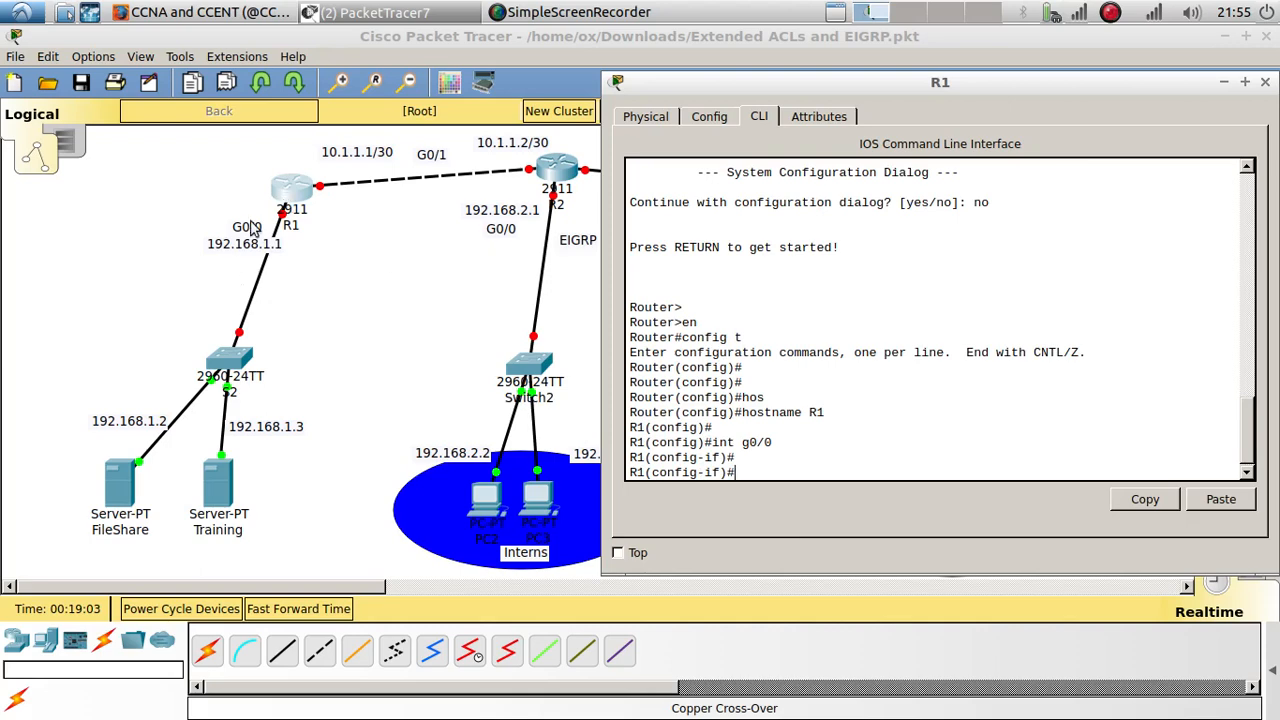
{"action": "type", "text": "ip add"}
{"action": "key", "text": "Tab"}
{"action": "type", "text": "192"}
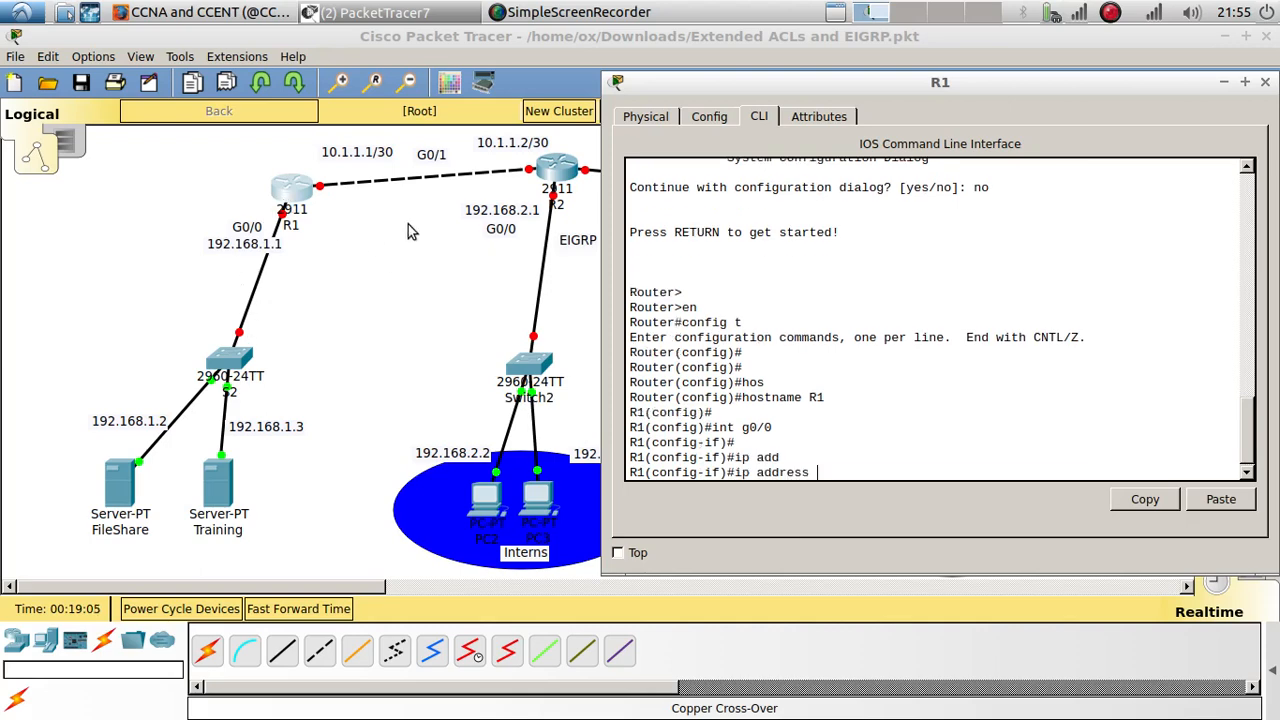
{"action": "type", "text": ".168.1.1 255.255.255.0"}
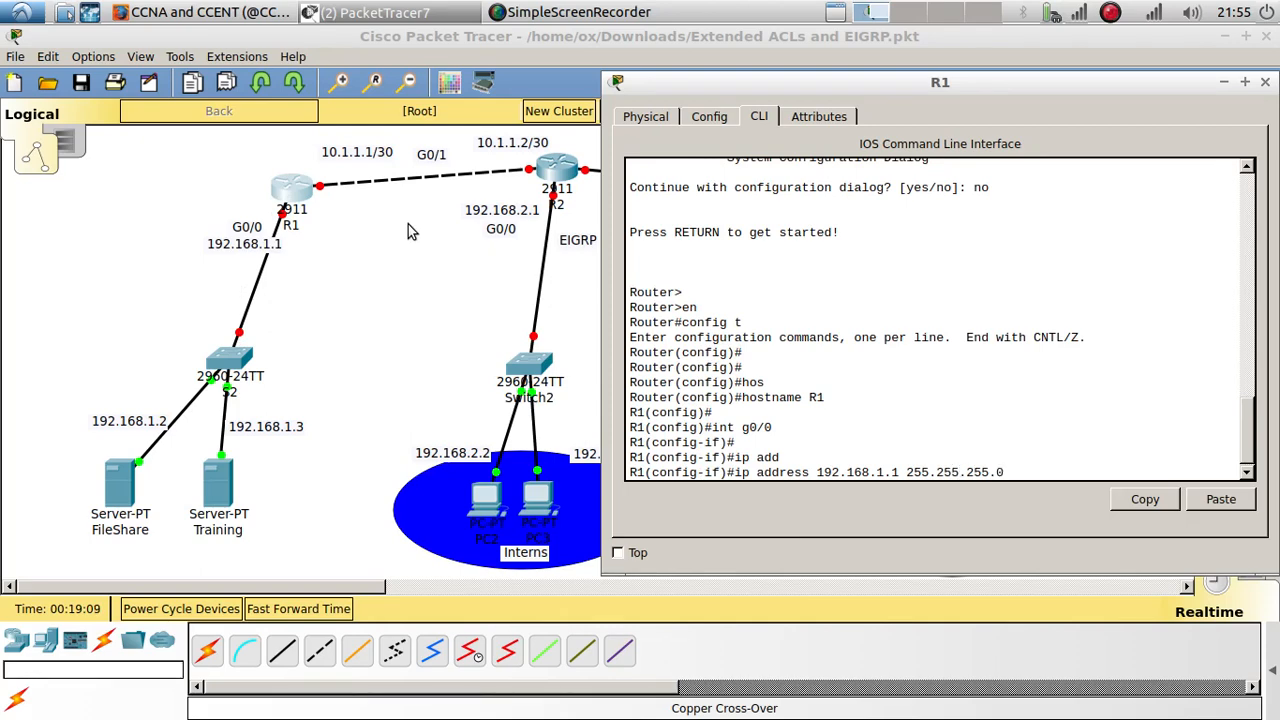
{"action": "key", "text": "Return"}
{"action": "type", "text": "no shu"}
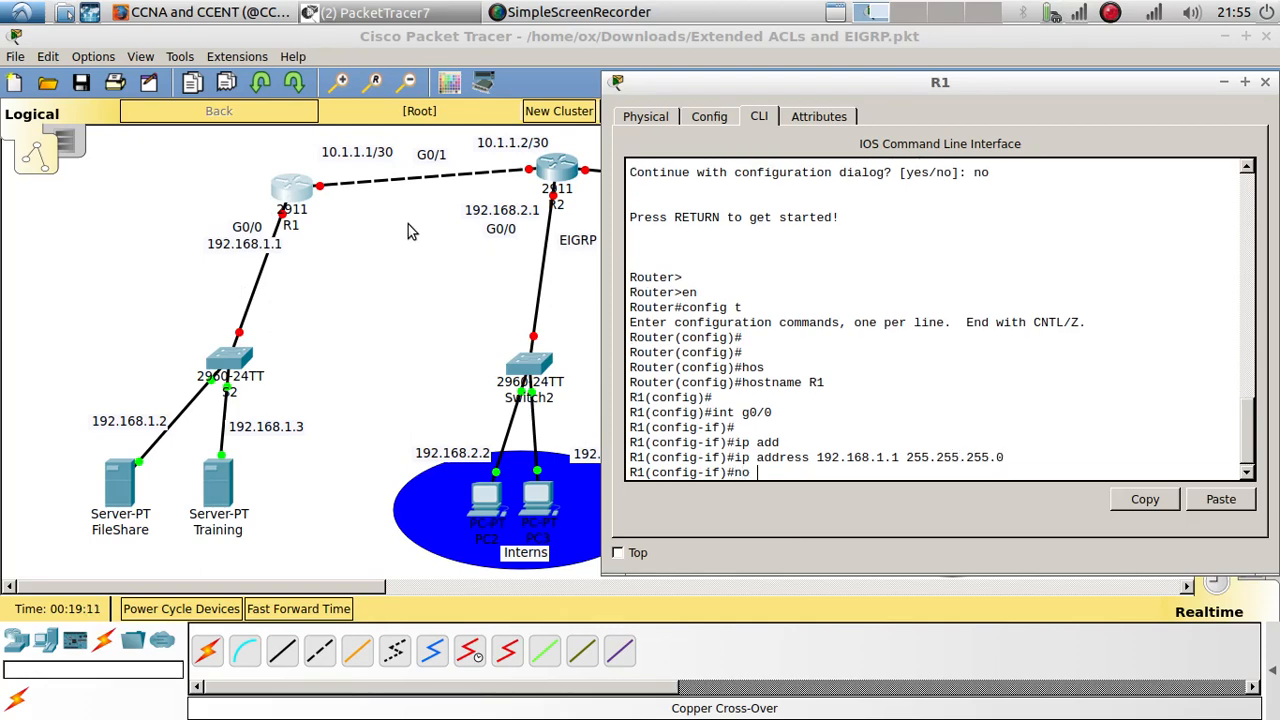
{"action": "key", "text": "Tab"}
{"action": "key", "text": "Return"}
- Assign IP address 10.1.1.1 with mask 255.255.255.252 to R1's interface g0/1
{"action": "key", "text": "Up"}
{"action": "key", "text": "Up"}
{"action": "key", "text": "Up"}
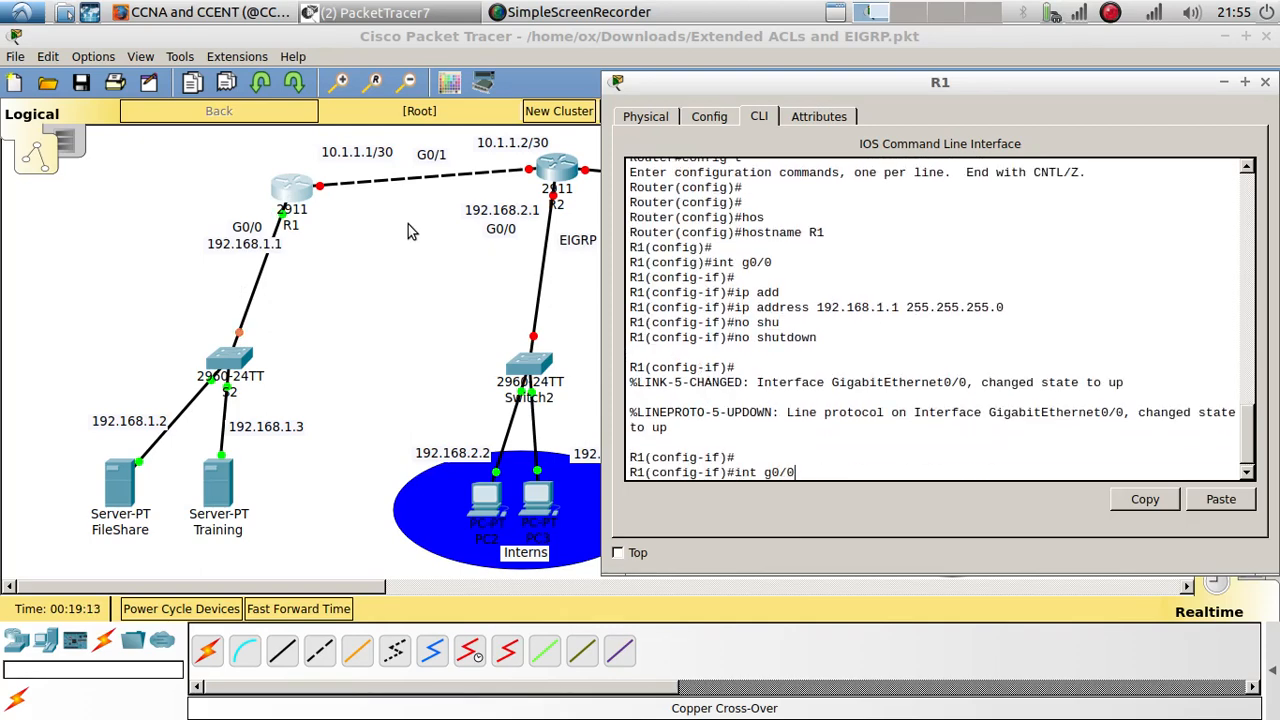
{"action": "type", "text": "1"}
{"action": "key", "text": "Return"}
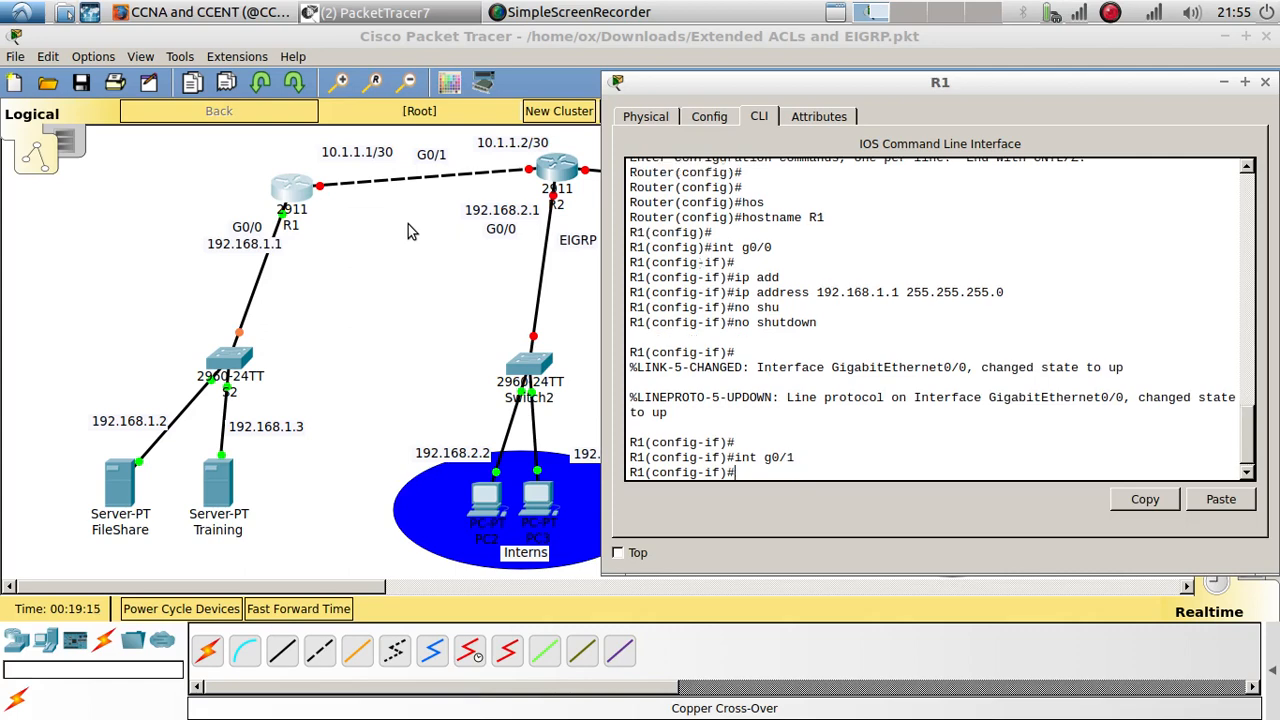
{"action": "type", "text": "ip add"}
{"action": "key", "text": "Tab"}
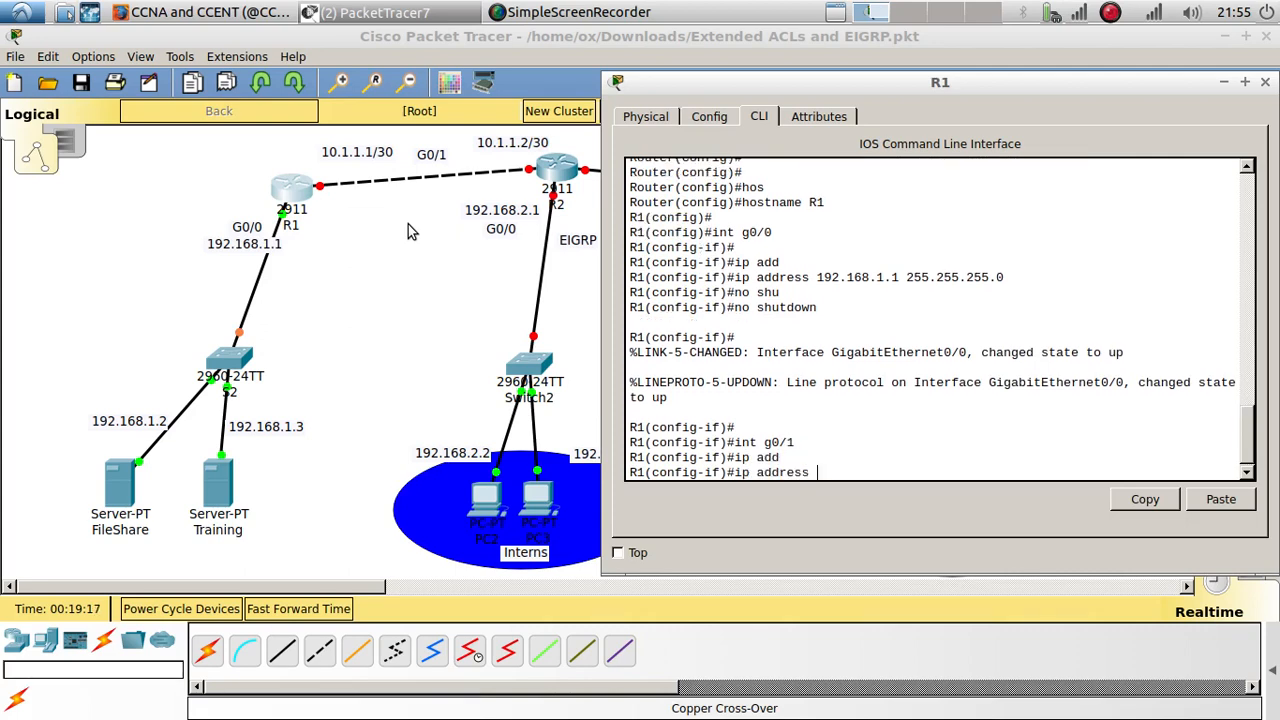
{"action": "type", "text": "10.1.1.1 255.255."}
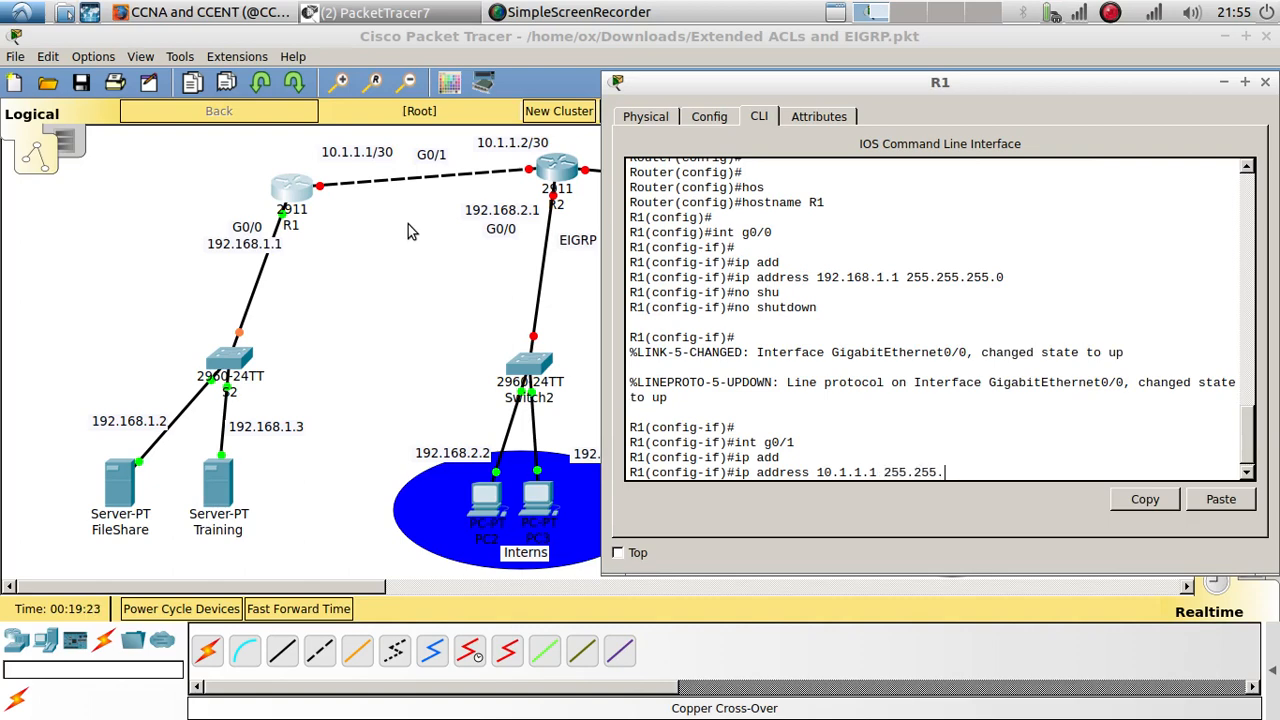
{"action": "type", "text": "255.252"}
{"action": "key", "text": "Return"}
{"action": "key", "text": "Return"}
- Enable R1's interface g0/1 with no shutdown
{"action": "type", "text": "no shu"}
{"action": "key", "text": "Tab"}
{"action": "key", "text": "Return"}
{"action": "key", "text": "Return"}
{"action": "key", "text": "Return"}
{"action": "key", "text": "Return"}
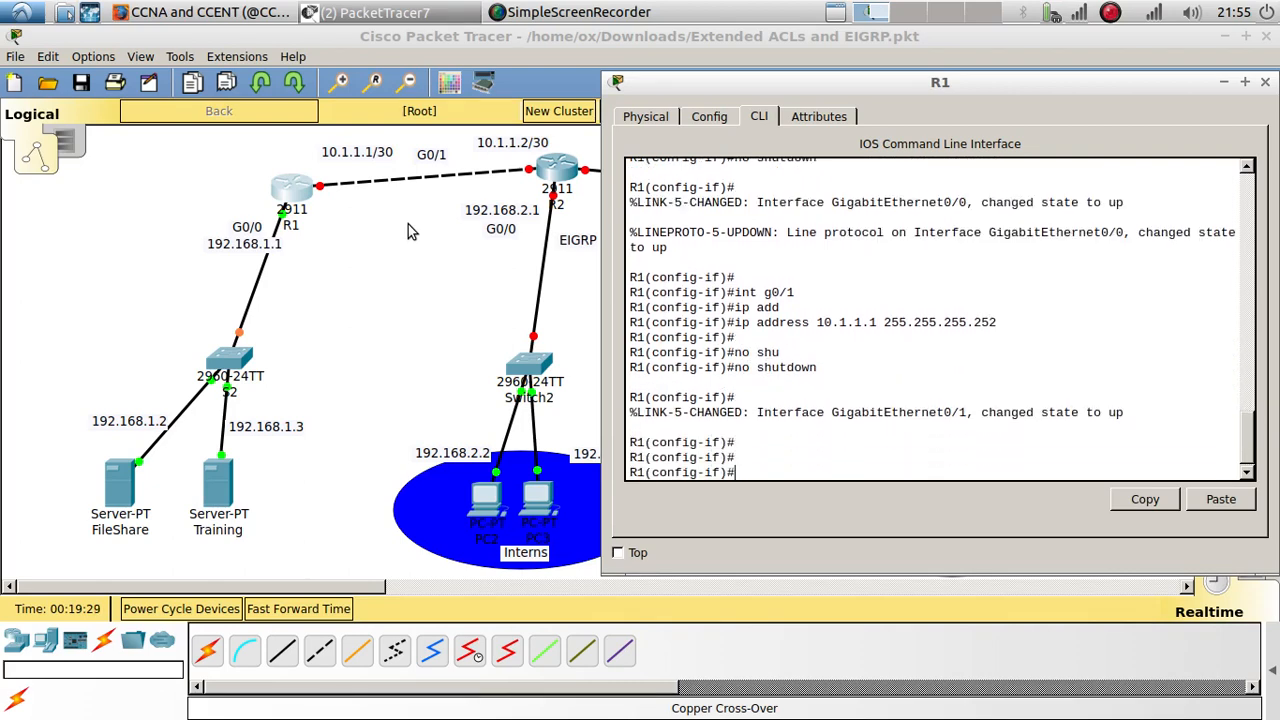
- Start EIGRP routing process 1 on R1 and disable automatic summarization with no auto-summary
{"action": "type", "text": "rou"}
{"action": "key", "text": "Tab"}
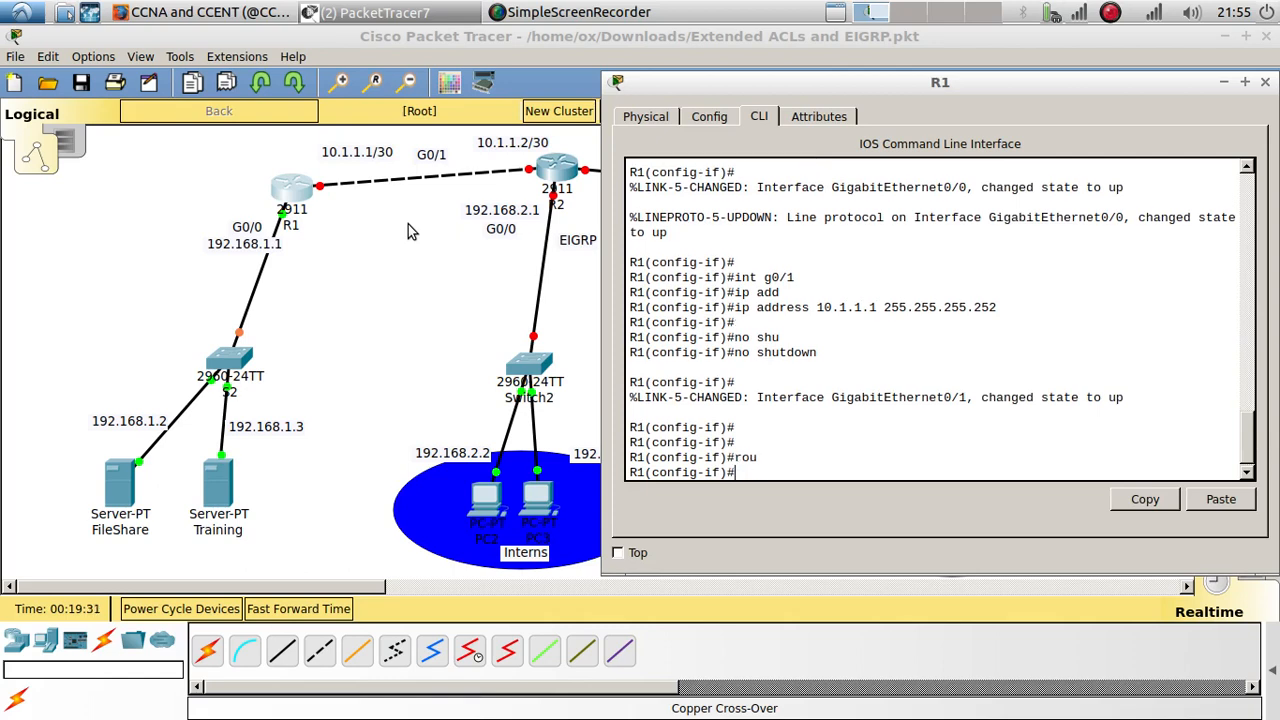
{"action": "type", "text": "router eigrp 1"}
{"action": "key", "text": "Return"}
{"action": "key", "text": "Return"}
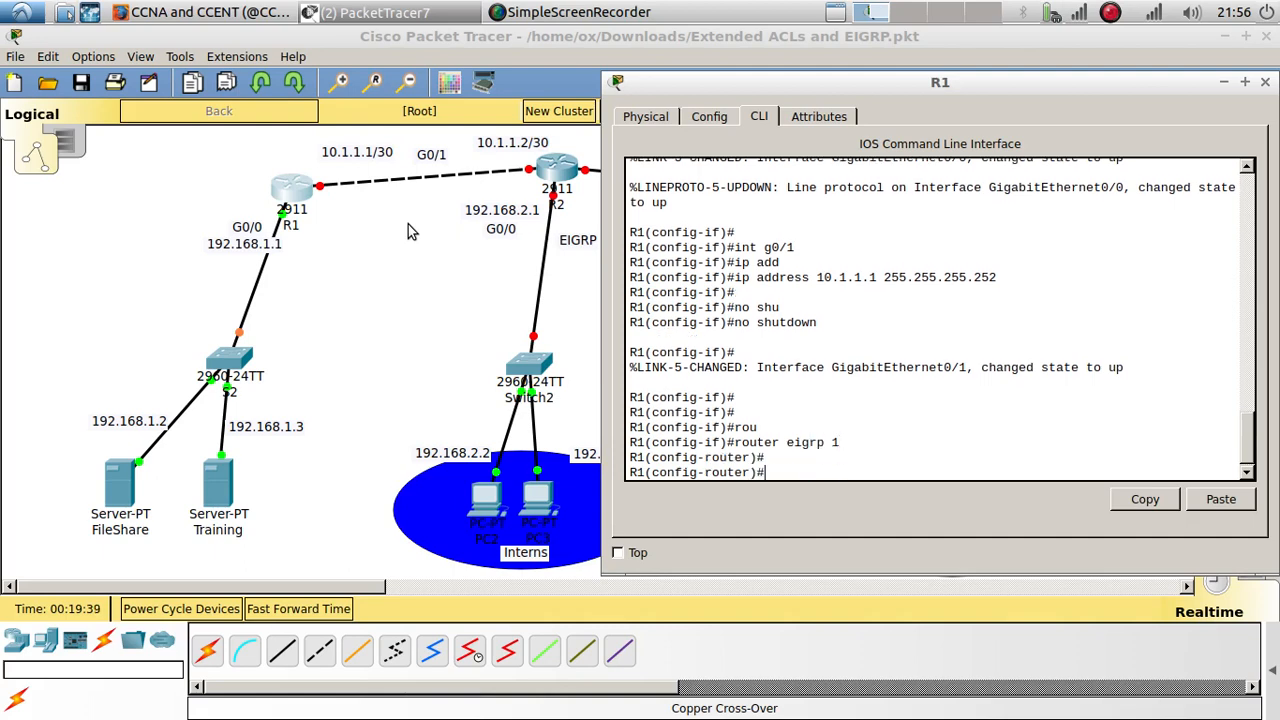
{"action": "type", "text": "no au"}
{"action": "key", "text": "Tab"}
{"action": "key", "text": "Return"}
{"action": "key", "text": "Return"}
{"action": "key", "text": "Return"}
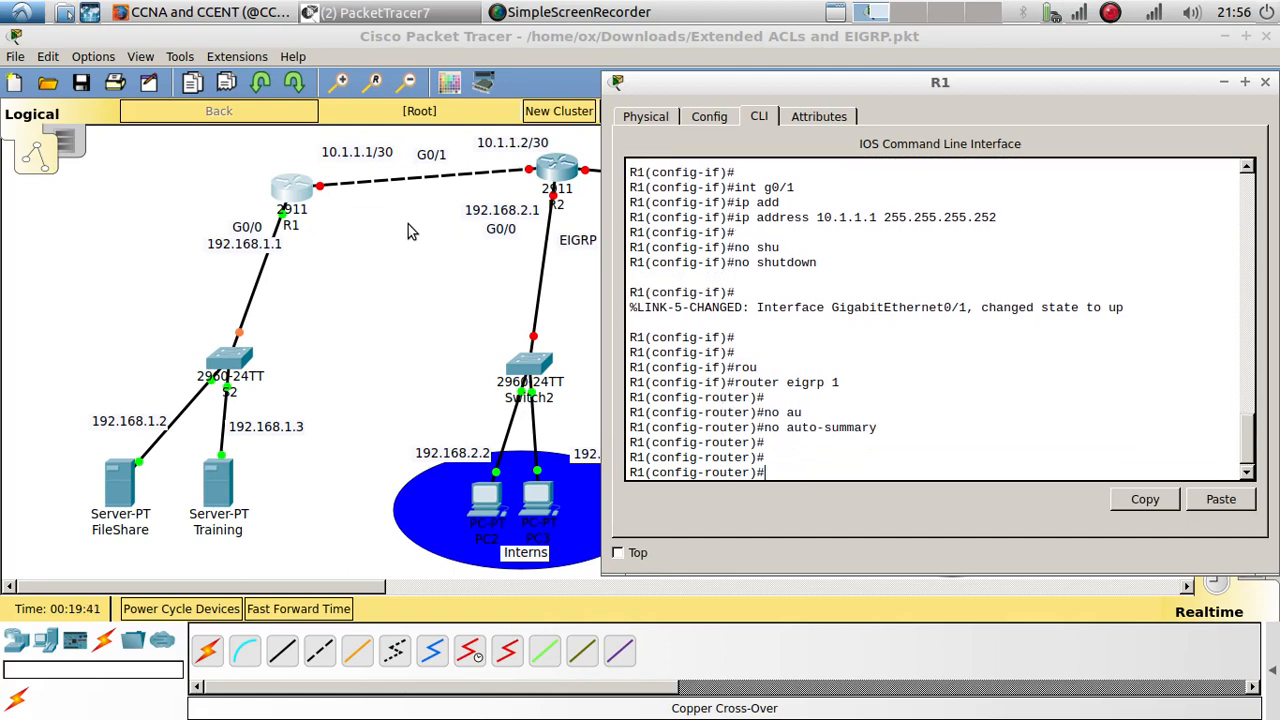
- Advertise network 10.1.1.1 and network 192.168.1.0 255.255.255.0 in R1's EIGRP process
{"action": "type", "text": "1"}
{"action": "type", "text": "net"}
{"action": "key", "text": "Tab"}
{"action": "type", "text": "1"}
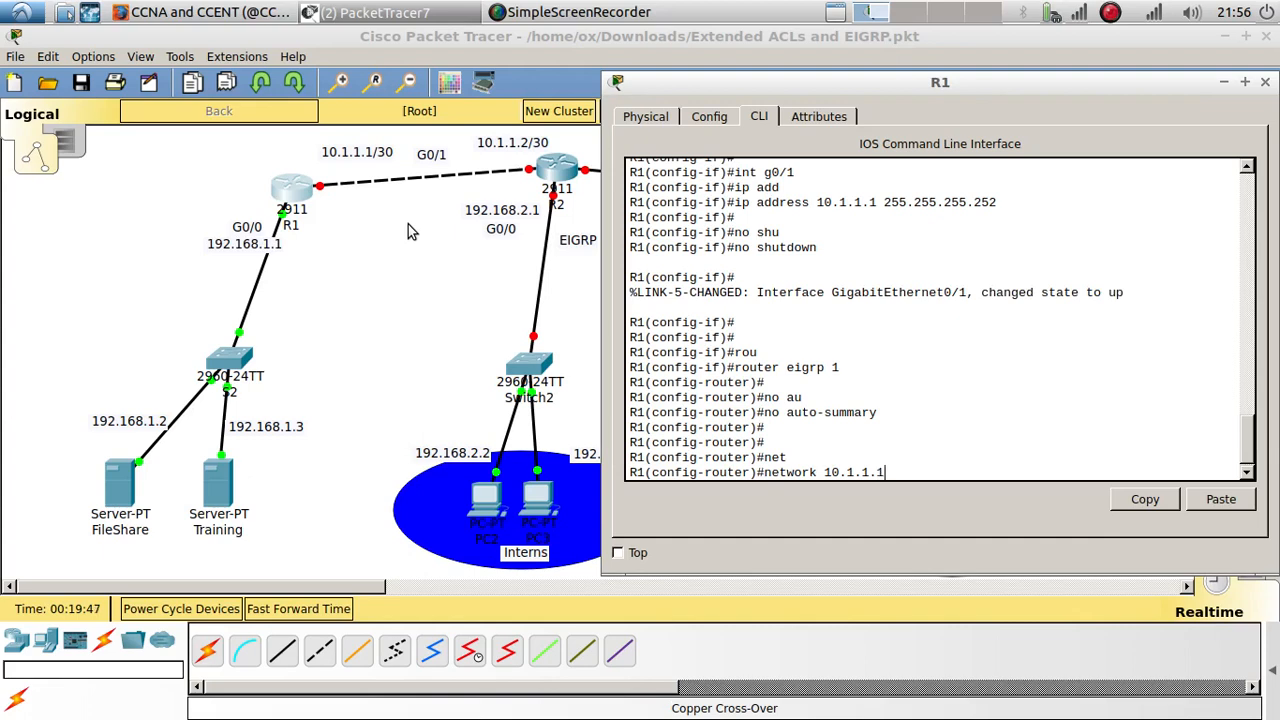
{"action": "key", "text": "Return"}
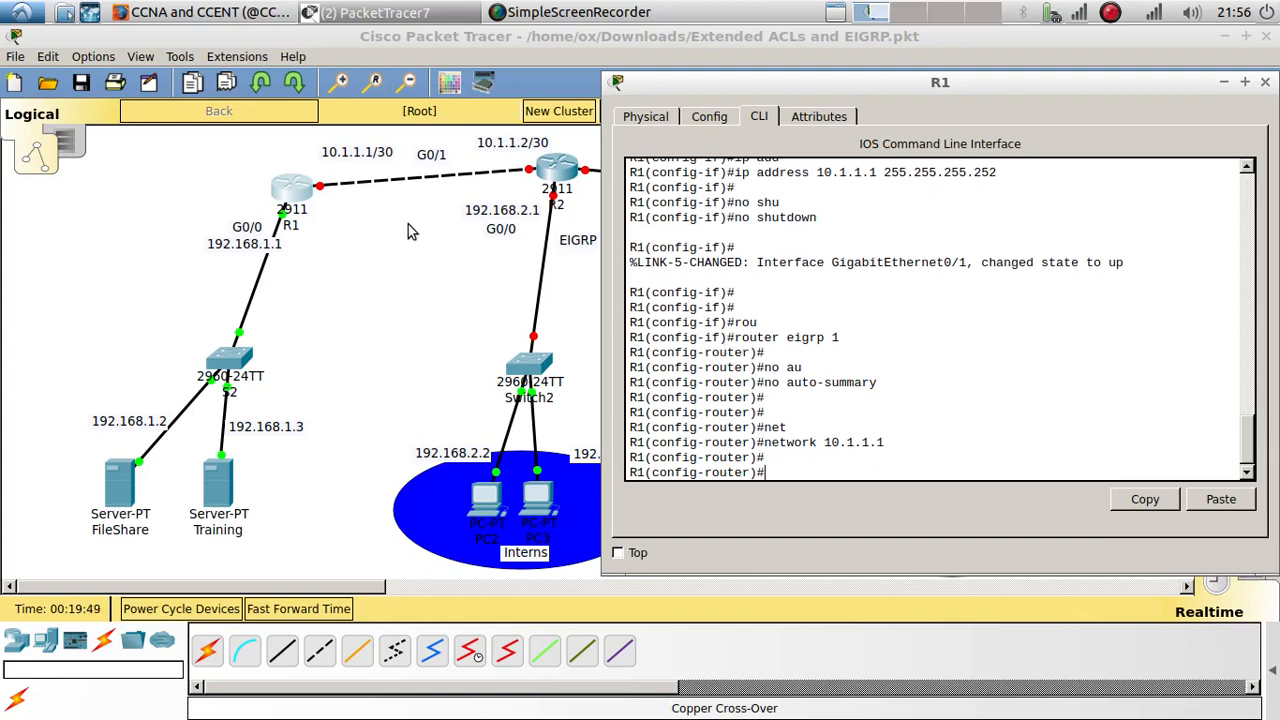
{"action": "type", "text": "network 192.168.1"}
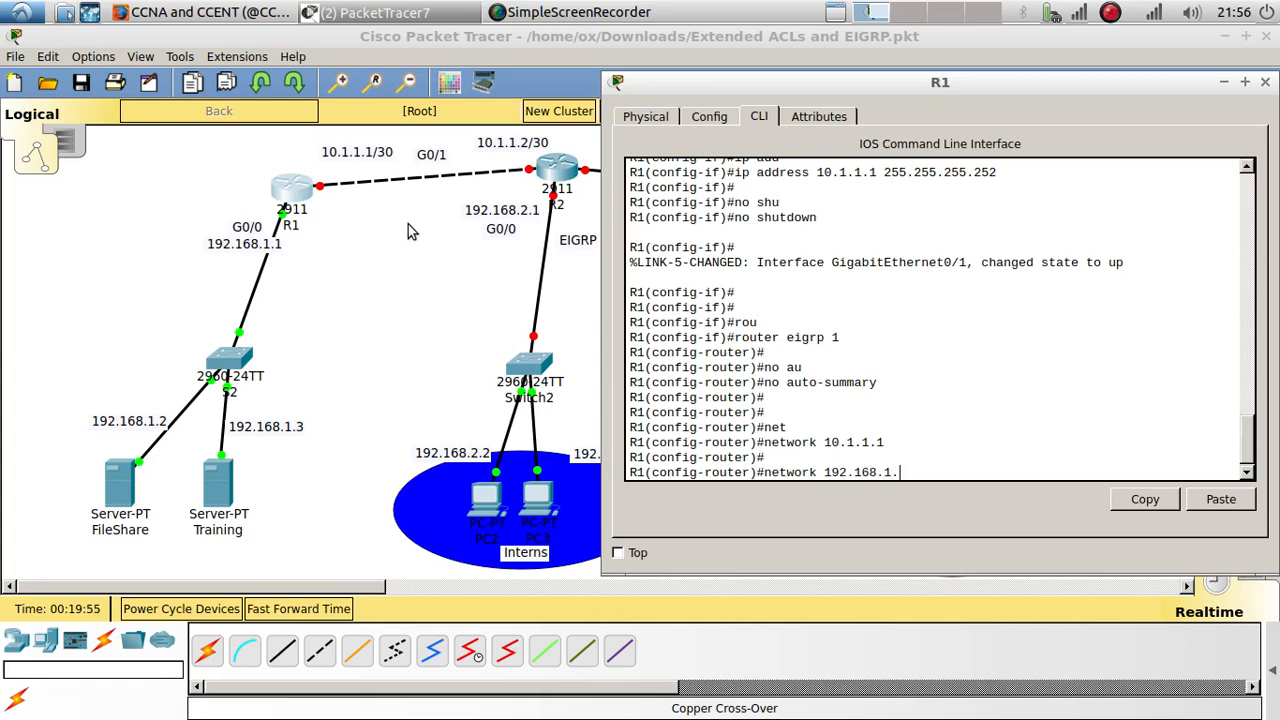
{"action": "type", "text": ".0 255.255.255.0"}
{"action": "key", "text": "Return"}
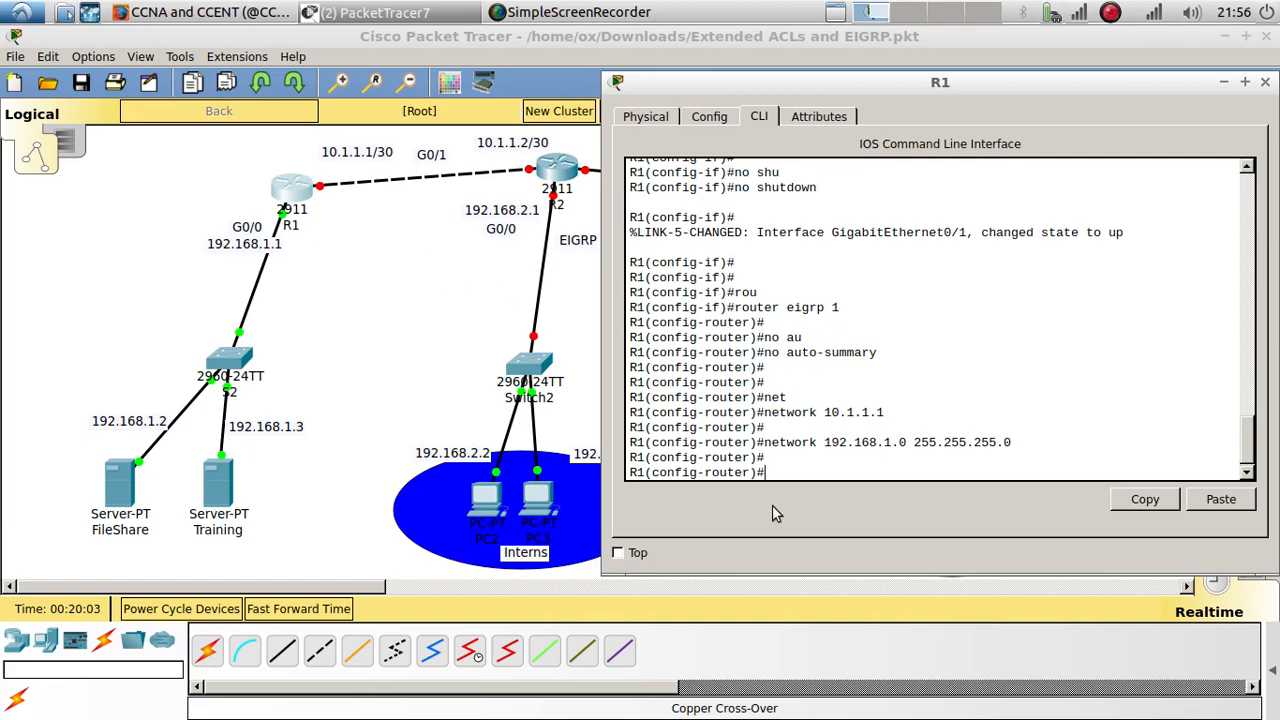
- Open router R2's command-line interface, enlarge its window beside the topology, and decline the initial configuration dialog
{"action": "left_click", "coordinate": [558, 172]}
{"action": "left_click_drag", "start_coordinate": [630, 128], "coordinate": [1018, 94]}
{"action": "left_click_drag", "start_coordinate": [778, 591], "coordinate": [656, 608]}
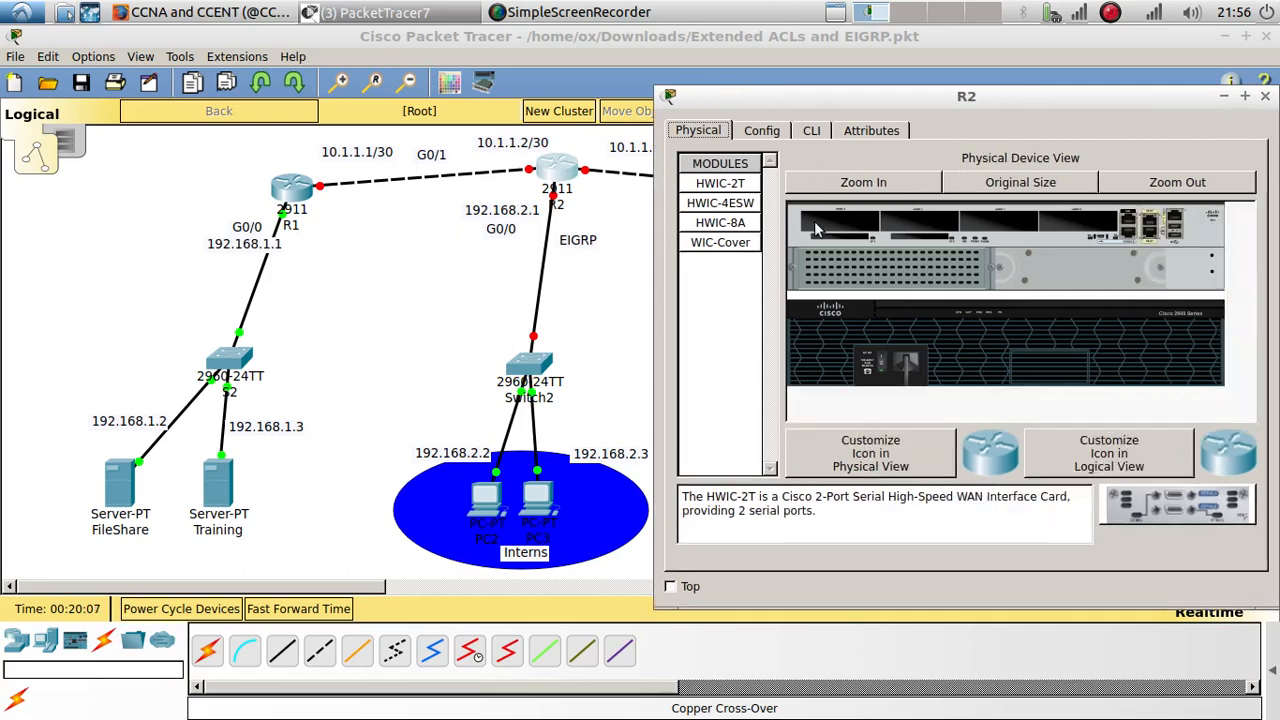
{"action": "left_click", "coordinate": [811, 131]}
{"action": "type", "text": "no"}
{"action": "key", "text": "Return"}
{"action": "key", "text": "Return"}
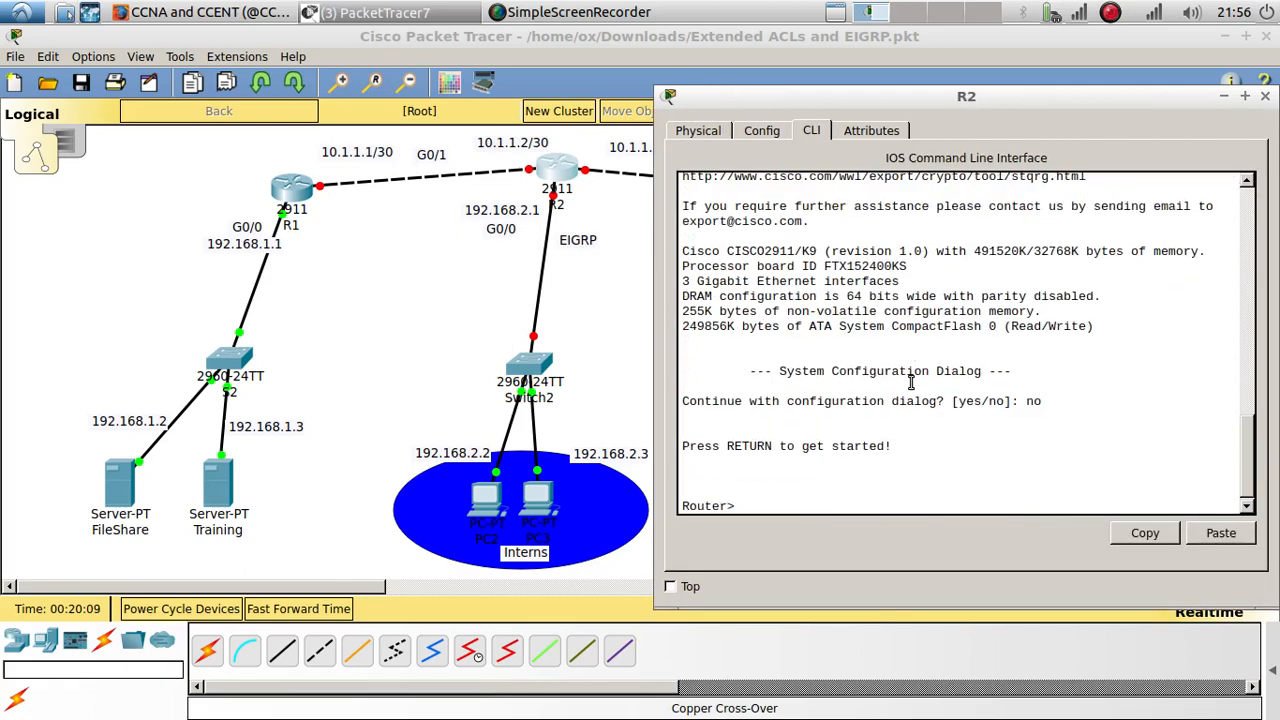
{"action": "key", "text": "Return"}
- Enter privileged and global configuration mode on the router and set its hostname to R2
{"action": "type", "text": "en"}
{"action": "key", "text": "Return"}
{"action": "key", "text": "Return"}
{"action": "type", "text": "config t"}
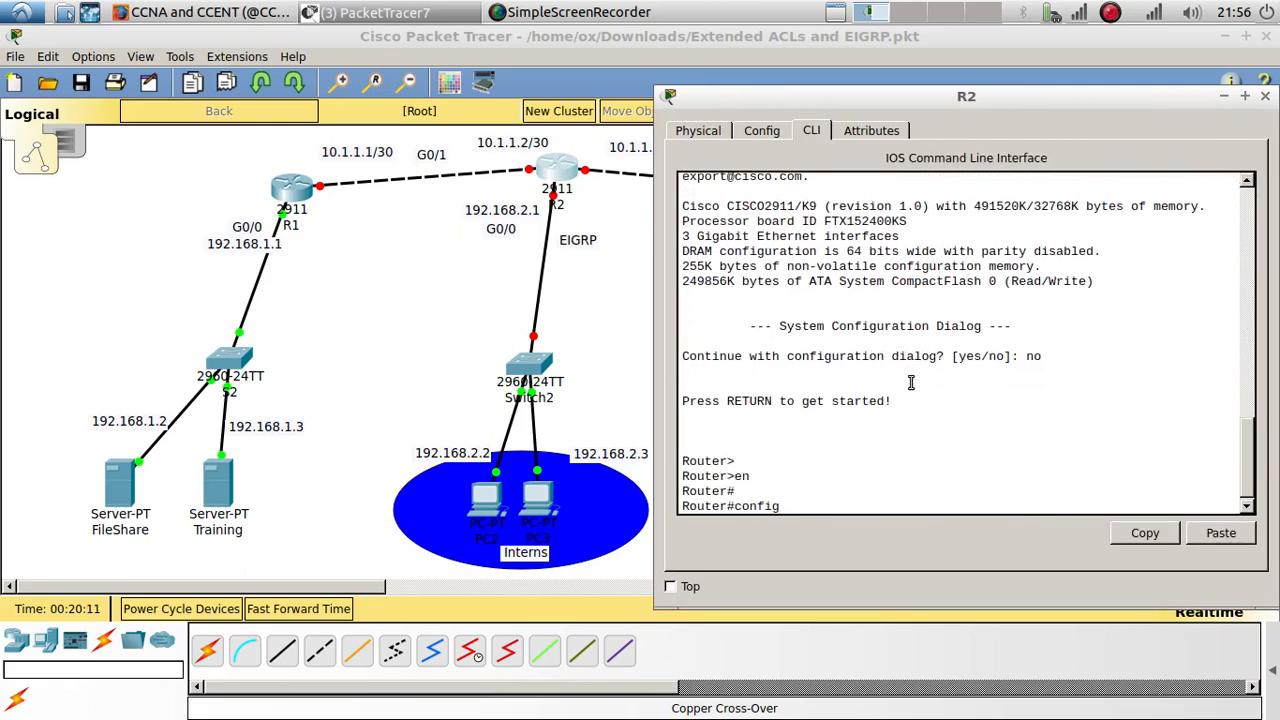
{"action": "key", "text": "Return"}
{"action": "key", "text": "Return"}
{"action": "type", "text": "host"}
{"action": "key", "text": "Tab"}
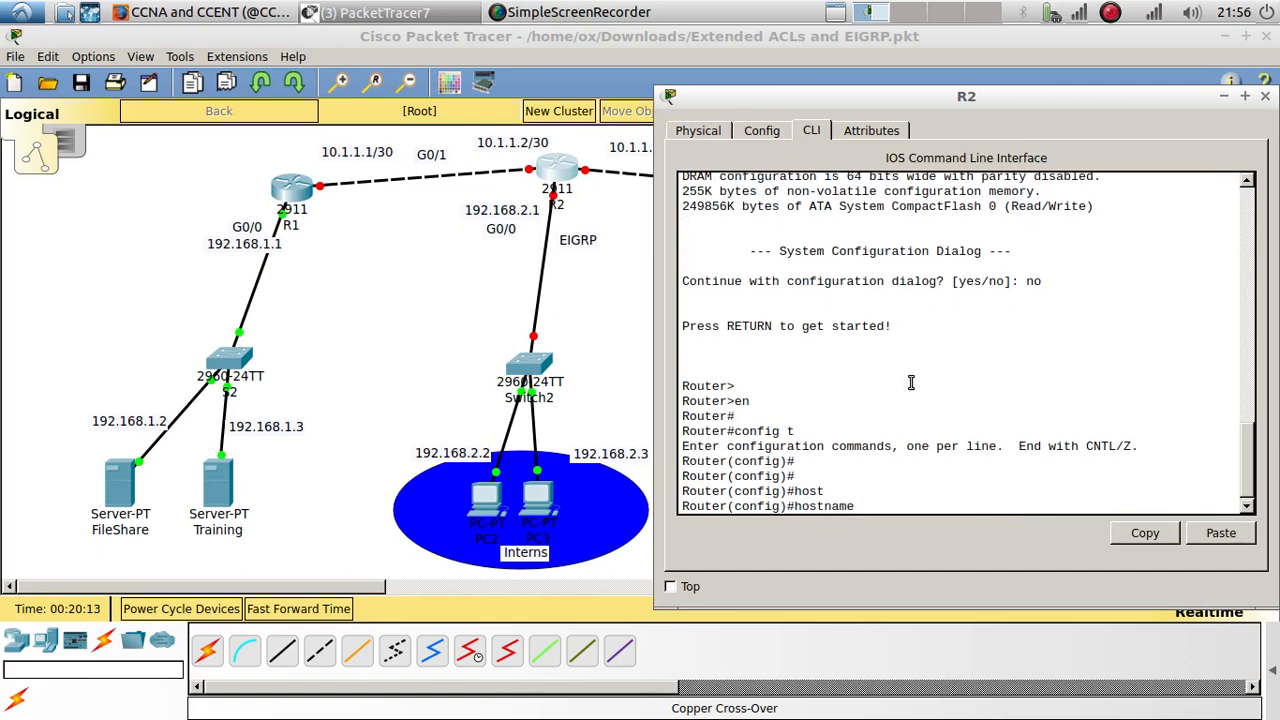
{"action": "type", "text": "R2"}
{"action": "key", "text": "Return"}
{"action": "key", "text": "Return"}
{"action": "key", "text": "Return"}
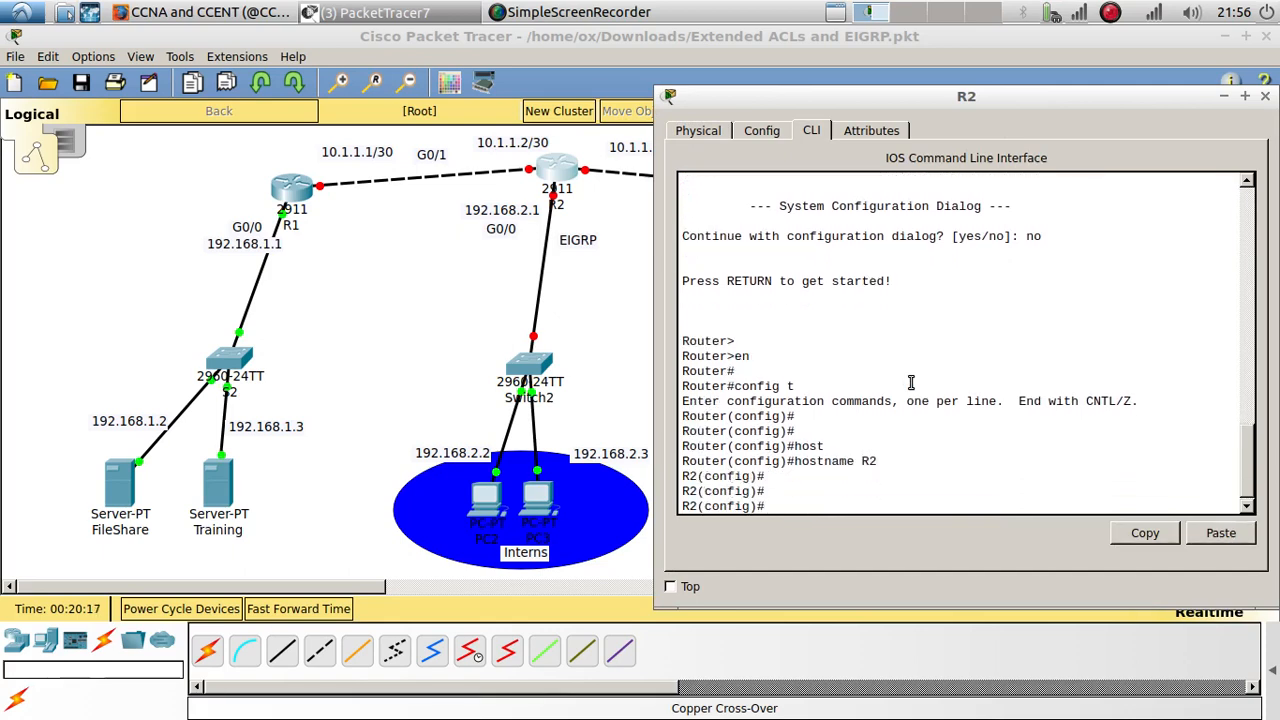
- Assign IP address 192.168.2.1 with mask 255.255.255.0 to R2's interface g0/0
{"action": "type", "text": "int g0/0"}
{"action": "key", "text": "Return"}
{"action": "key", "text": "Return"}
{"action": "type", "text": "ig-if)#i"}
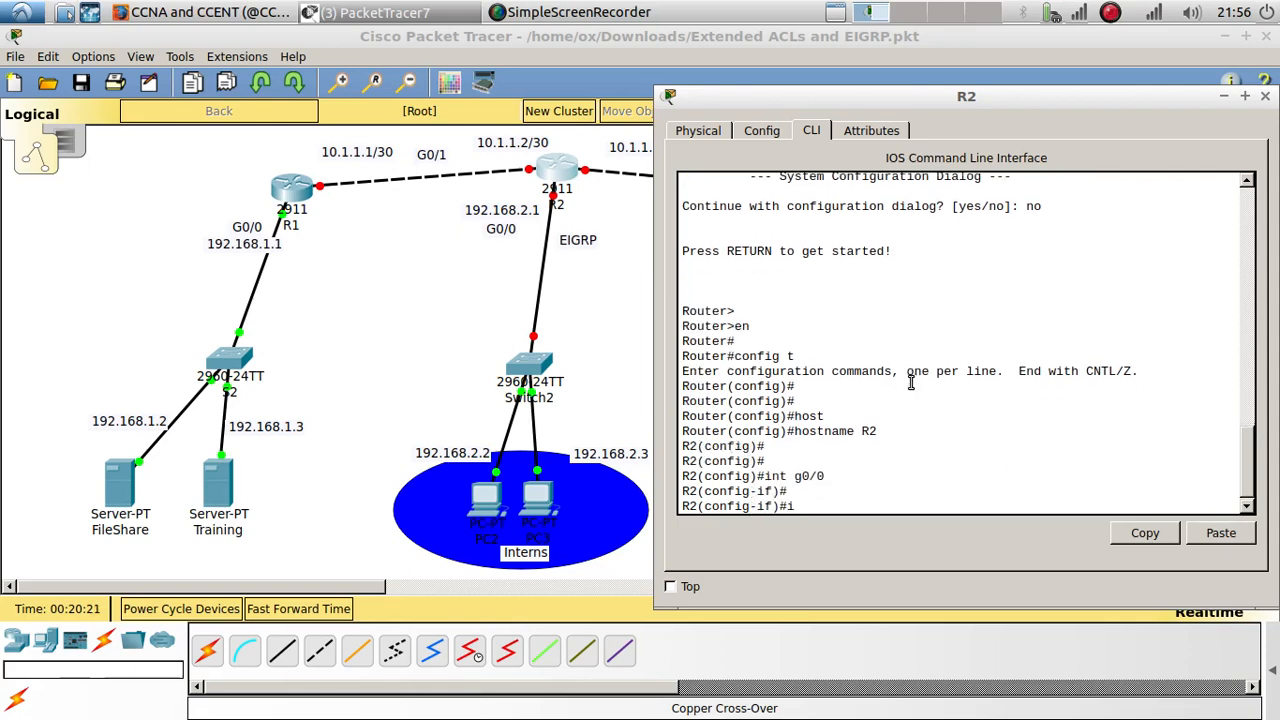
{"action": "type", "text": "p add"}
{"action": "key", "text": "Tab"}
{"action": "type", "text": "19"}
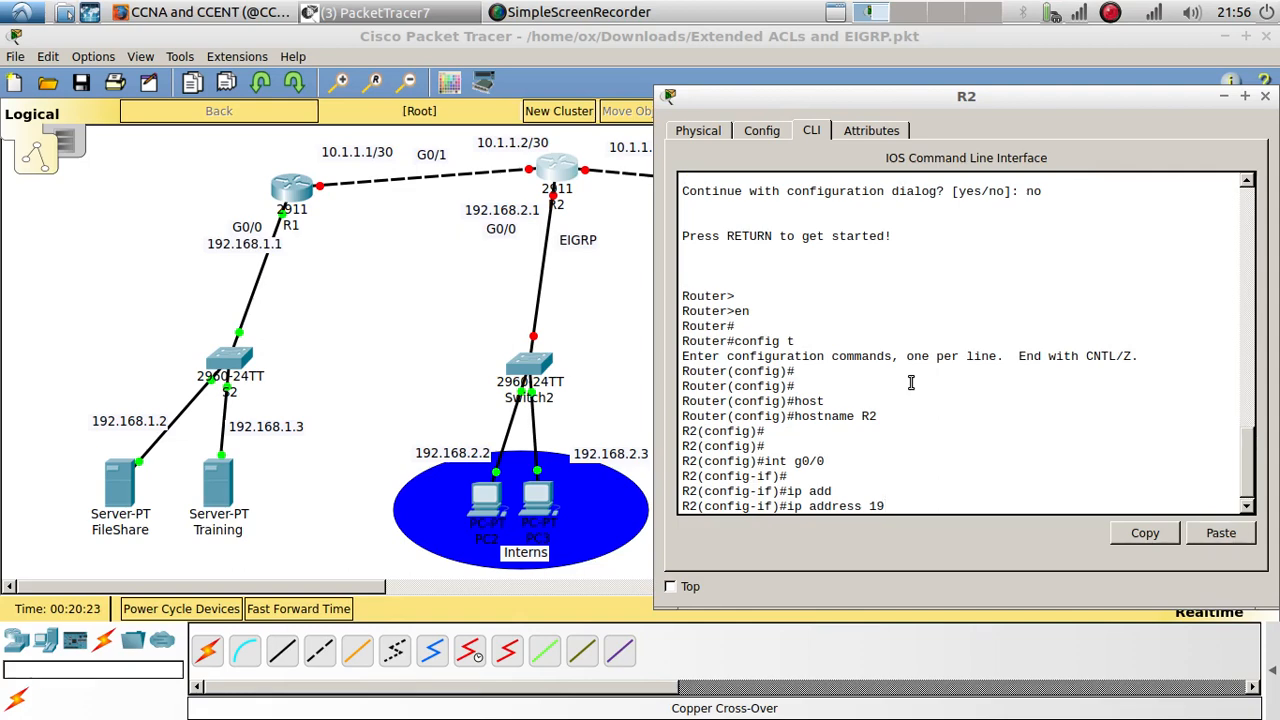
{"action": "type", "text": "2.168.2.1 255.255.255.0"}
{"action": "key", "text": "Return"}
{"action": "key", "text": "Return"}
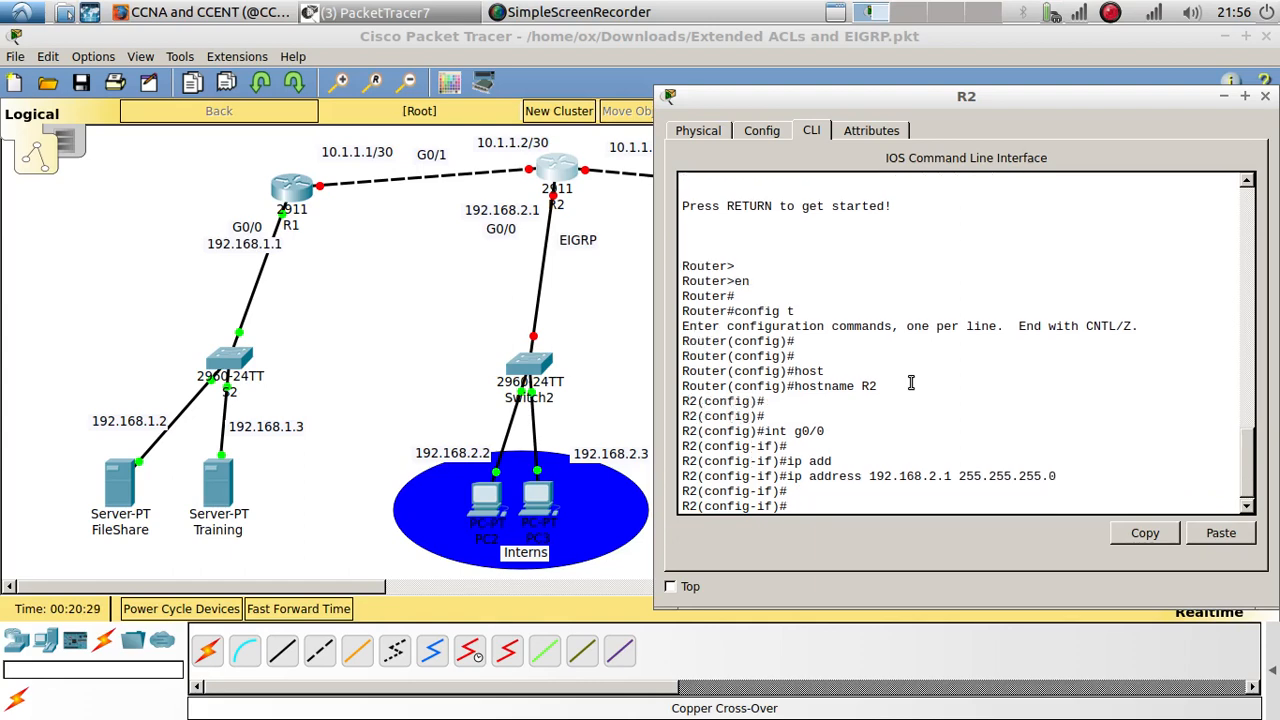
- Enable R2's interface g0/0 with no shutdown
{"action": "type", "text": "no shu"}
{"action": "key", "text": "Tab"}
{"action": "key", "text": "Return"}
{"action": "key", "text": "Return"}
- Switch to R2's interface g0/1 and assign it IP address 10.1.1.2 with mask 255.255.255.252
{"action": "key", "text": "Up"}
{"action": "key", "text": "Up"}
{"action": "key", "text": "Up"}
{"action": "key", "text": "Up"}
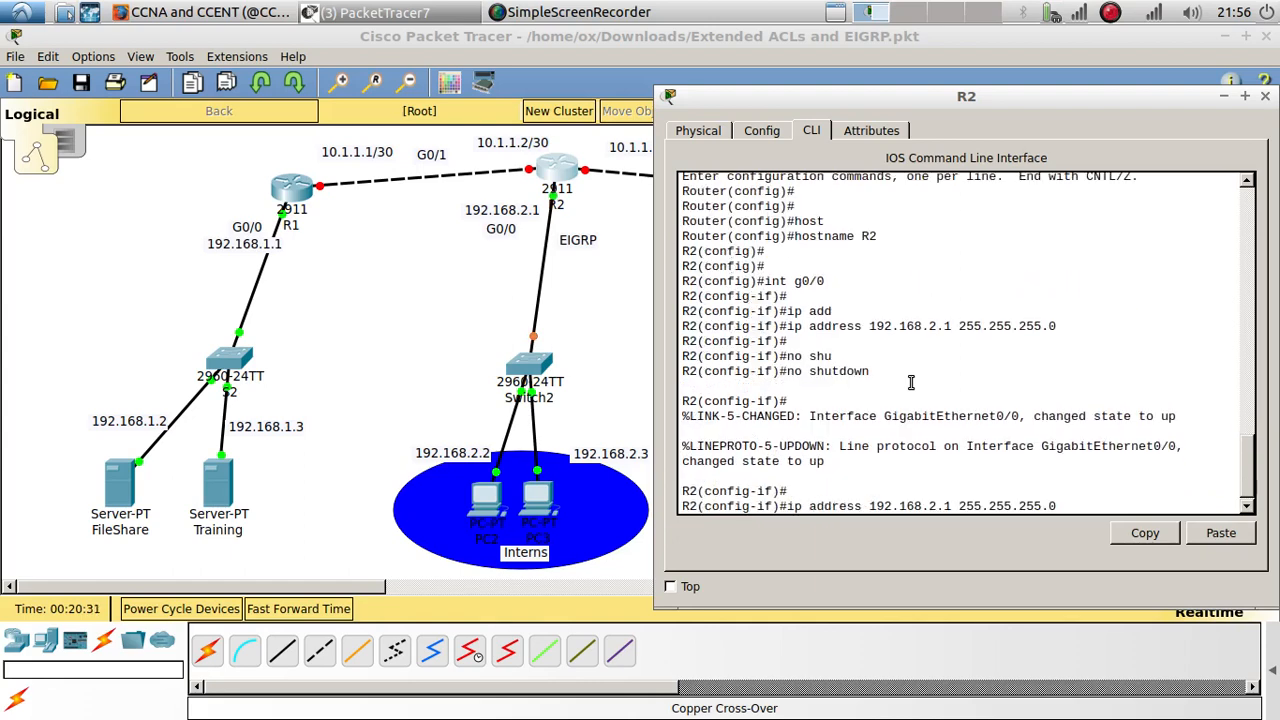
{"action": "type", "text": "1"}
{"action": "key", "text": "Return"}
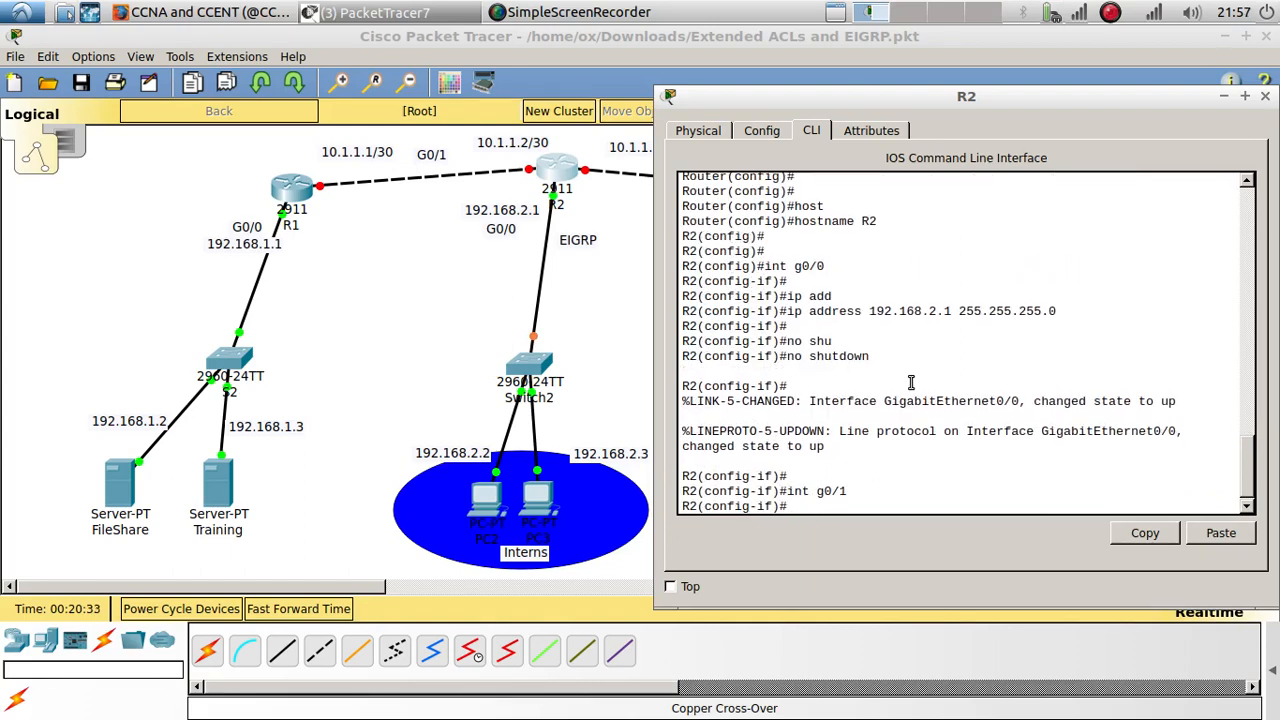
{"action": "type", "text": "ip add"}
{"action": "key", "text": "Tab"}
{"action": "type", "text": "10.1"}
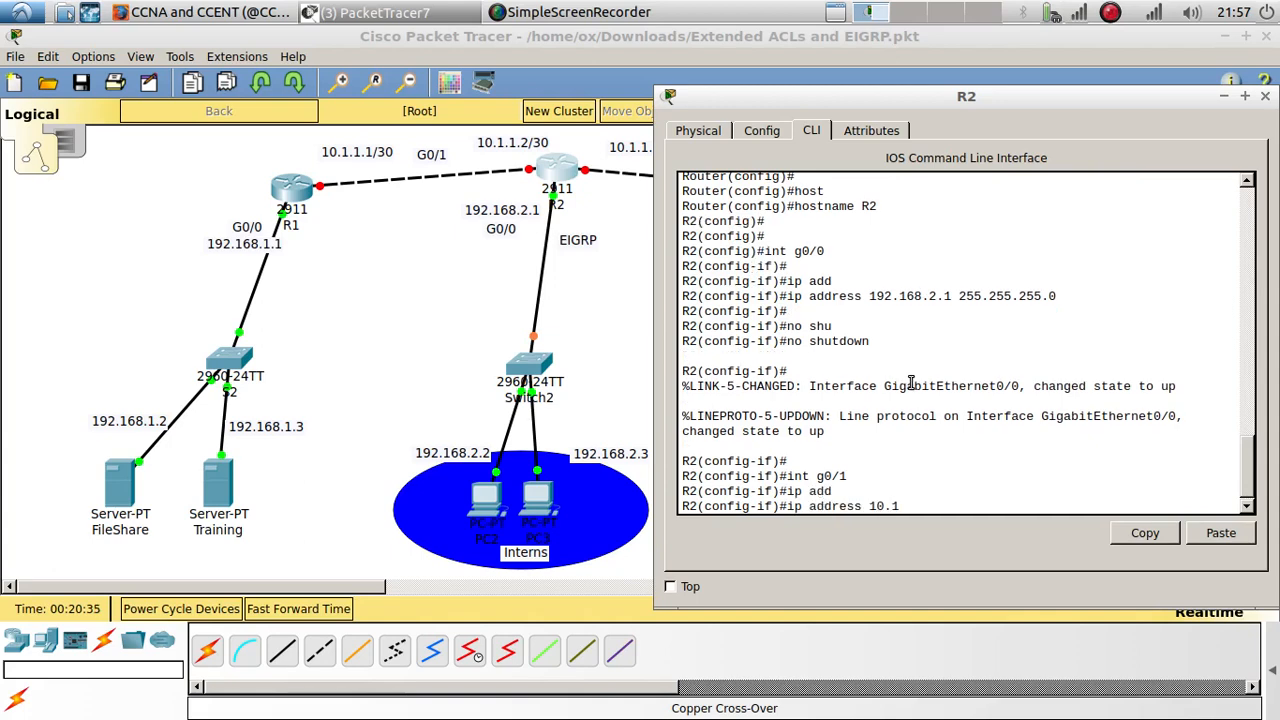
{"action": "type", "text": ".1.2 255.255.255.252"}
{"action": "key", "text": "Return"}
- Enable R2's interface g0/1 with no shutdown
{"action": "type", "text": "nfig-if)#n"}
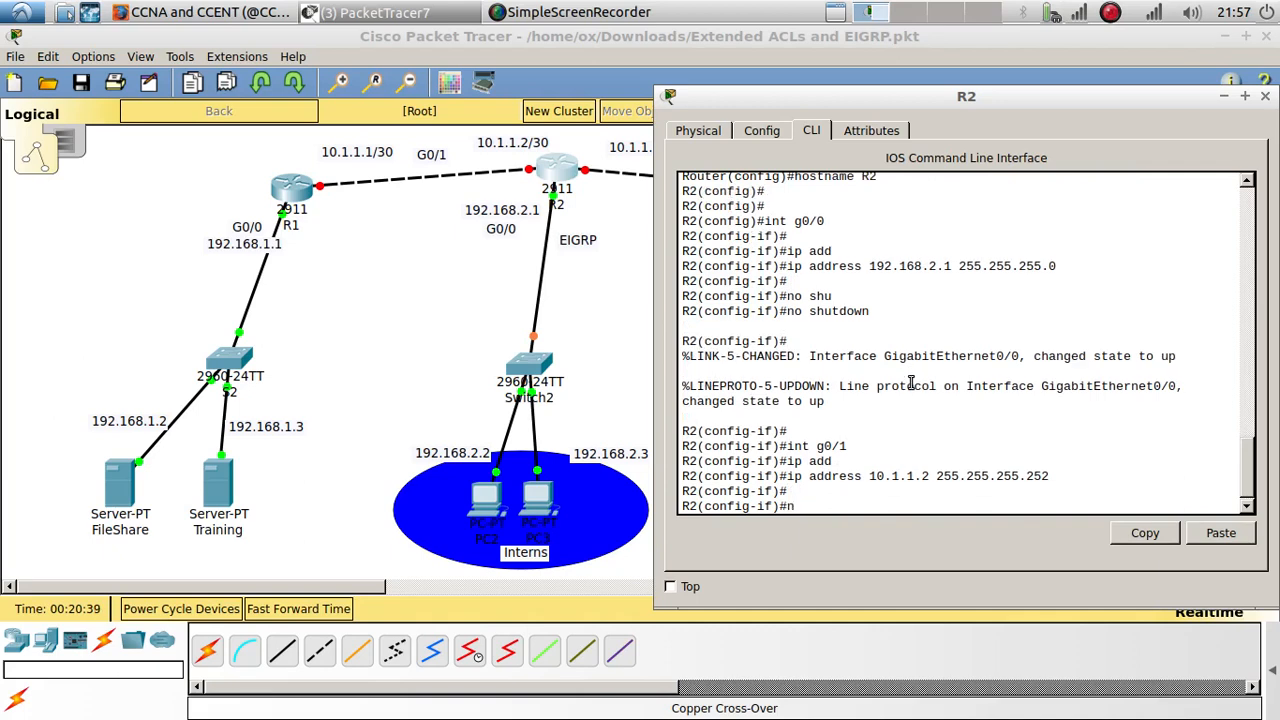
{"action": "type", "text": "o shu"}
{"action": "key", "text": "Return"}
{"action": "key", "text": "Return"}
{"action": "key", "text": "Return"}
{"action": "key", "text": "Return"}
{"action": "key", "text": "Return"}
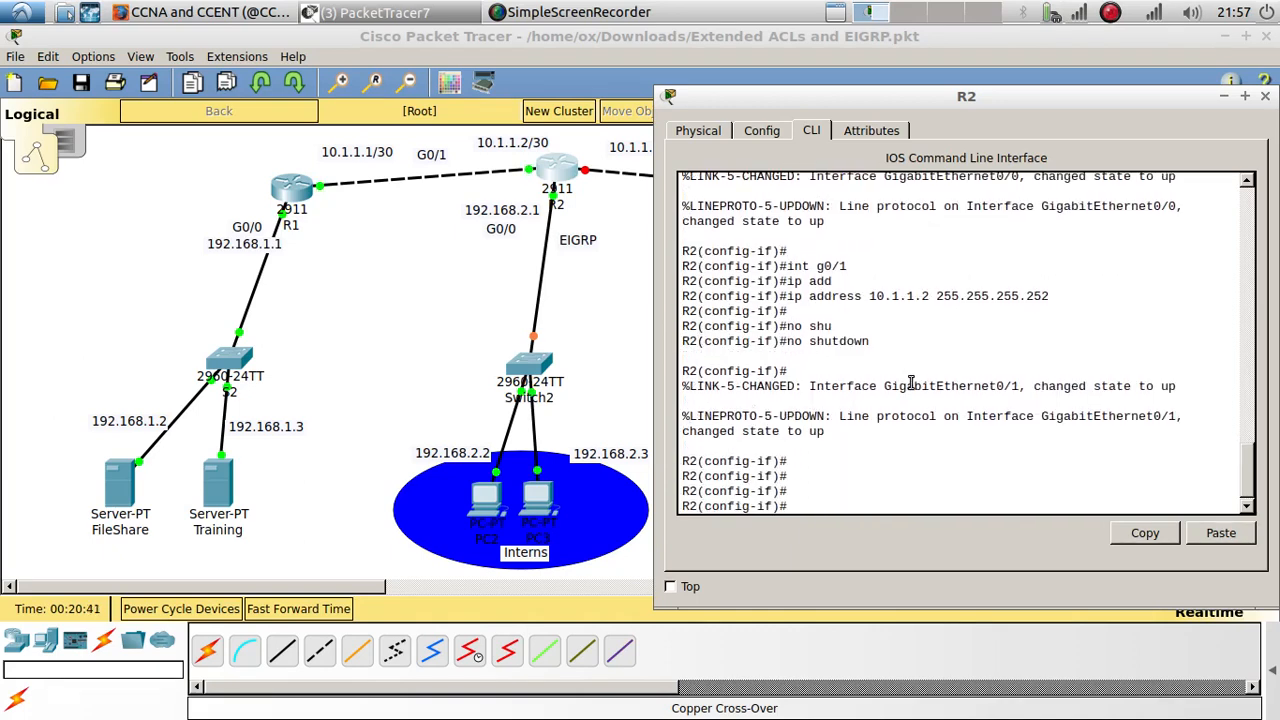
- Leave interface configuration, start EIGRP routing process 1 on R2 and disable automatic summarization with no auto-summary
{"action": "type", "text": "exit"}
{"action": "key", "text": "Return"}
{"action": "type", "text": "r"}
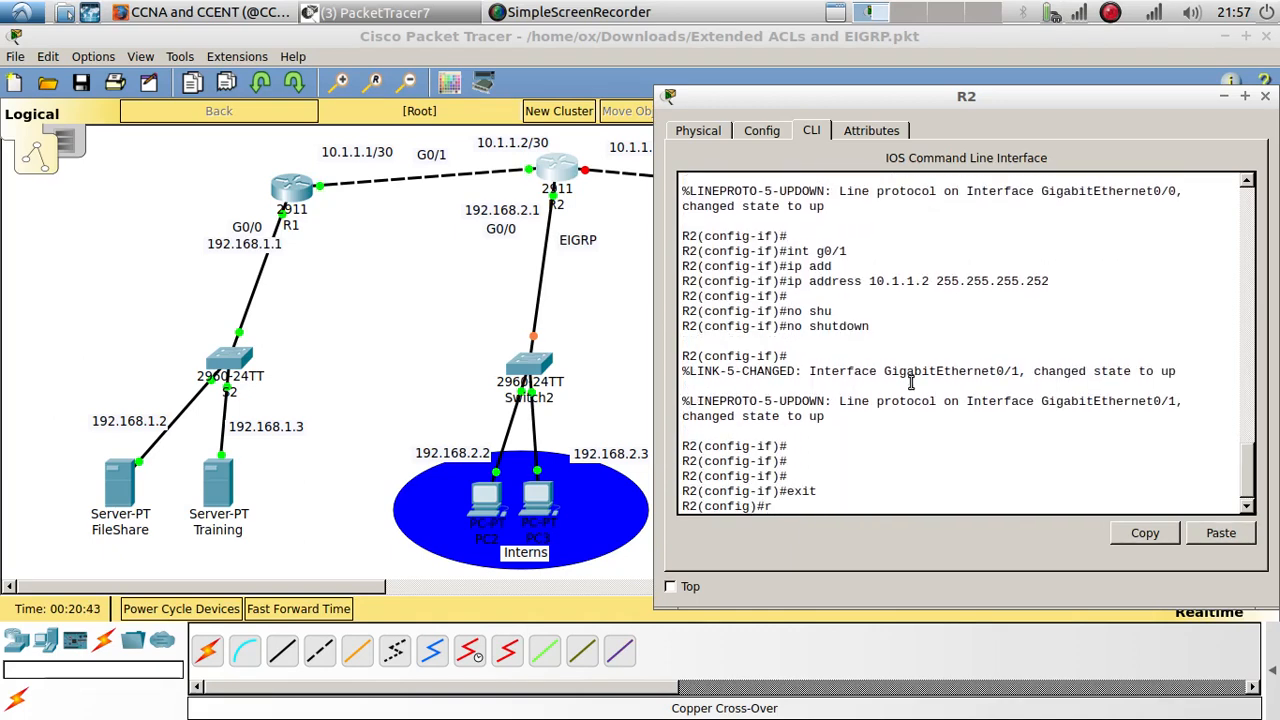
{"action": "type", "text": "outer ei"}
{"action": "key", "text": "Tab"}
{"action": "type", "text": "1"}
{"action": "key", "text": "Return"}
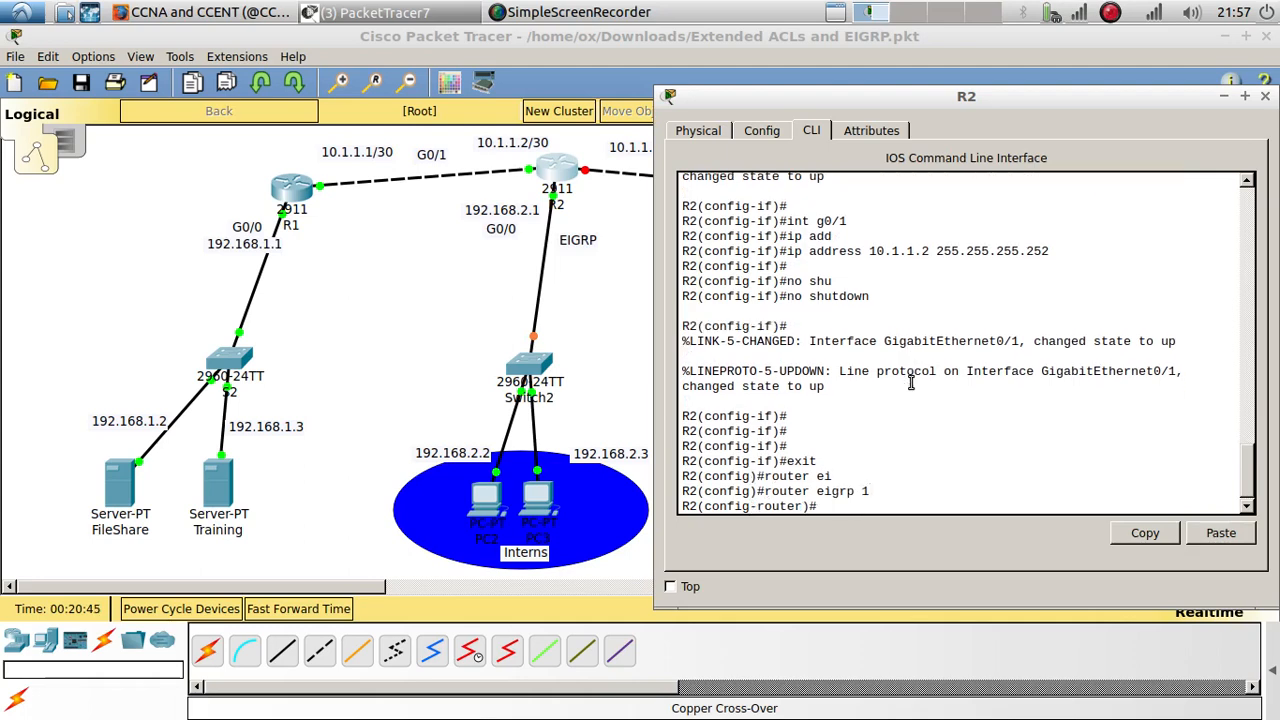
{"action": "left_click_drag", "start_coordinate": [872, 491], "coordinate": [780, 492]}
{"action": "left_click", "coordinate": [832, 507]}
{"action": "type", "text": "no au"}
{"action": "key", "text": "Tab"}
{"action": "key", "text": "Return"}
{"action": "key", "text": "Return"}
- Advertise network 10.1.1.2 in R2's EIGRP process
{"action": "type", "text": "net"}
{"action": "key", "text": "Tab"}
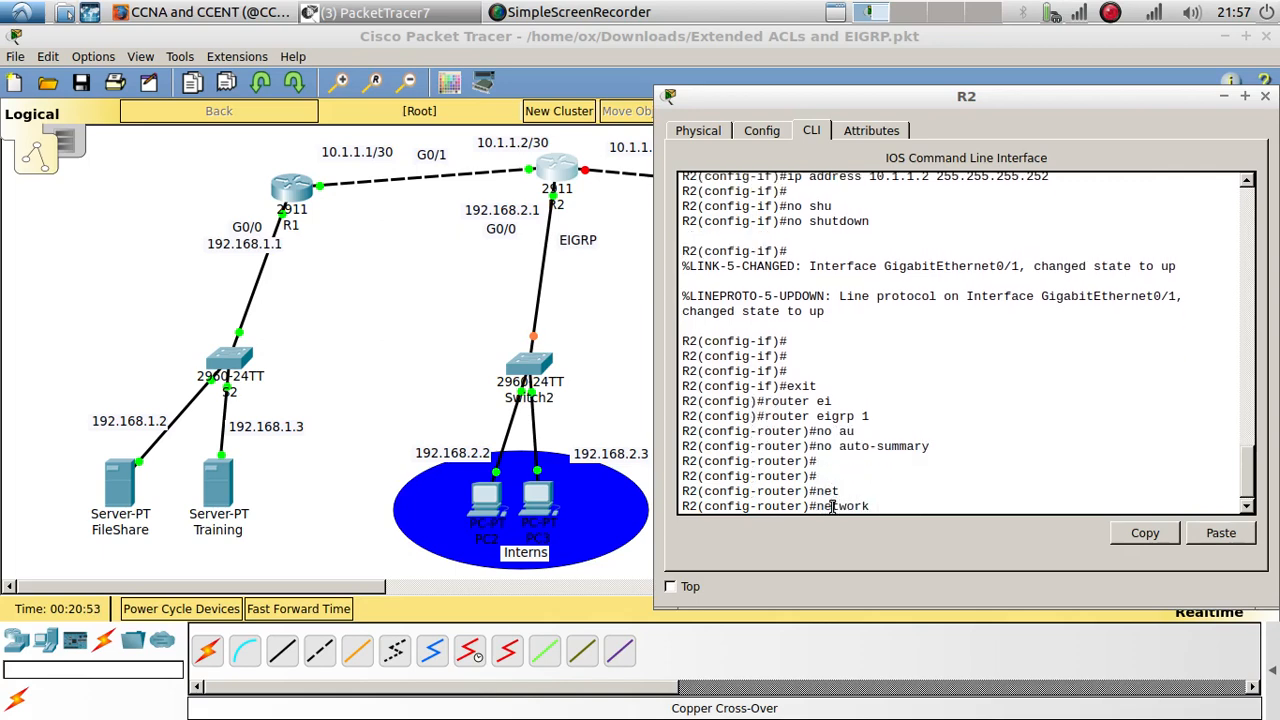
{"action": "type", "text": "10.1.1.2"}
{"action": "key", "text": "Return"}
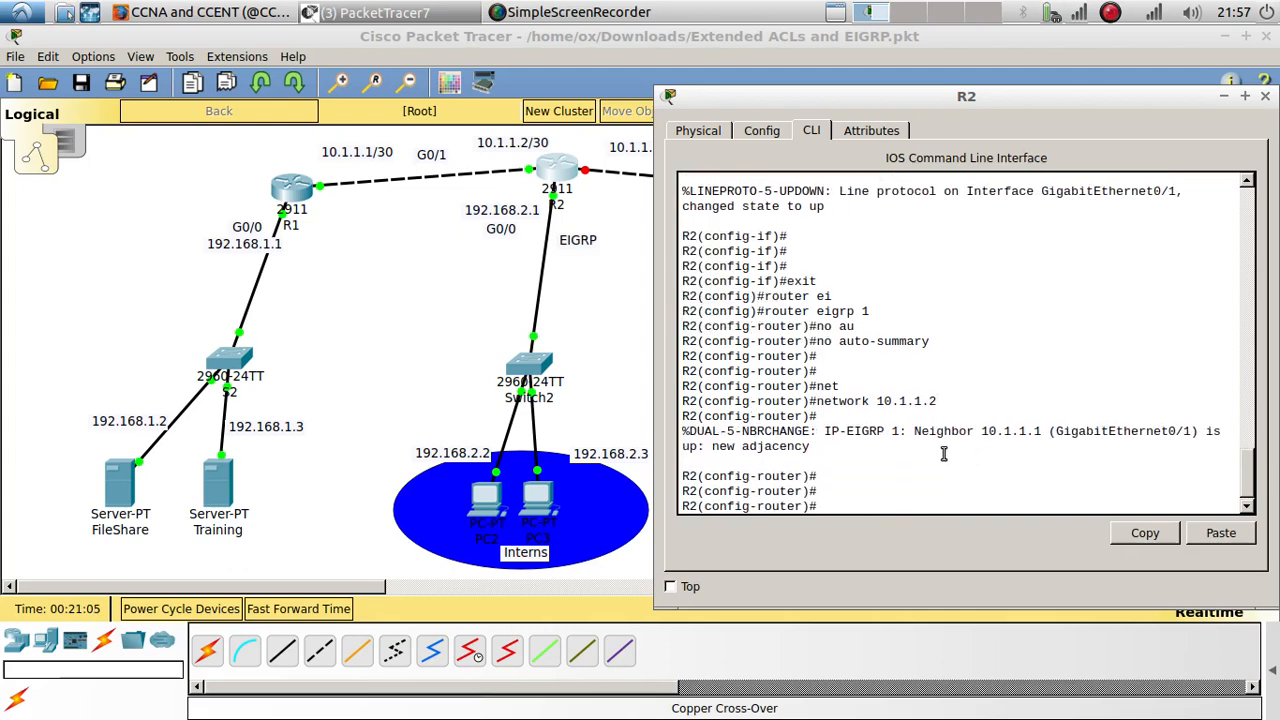
- Check the EIGRP neighbor message and ping R1 at 10.1.1.1 from R2's router configuration mode
{"action": "left_click_drag", "start_coordinate": [812, 447], "coordinate": [666, 430]}
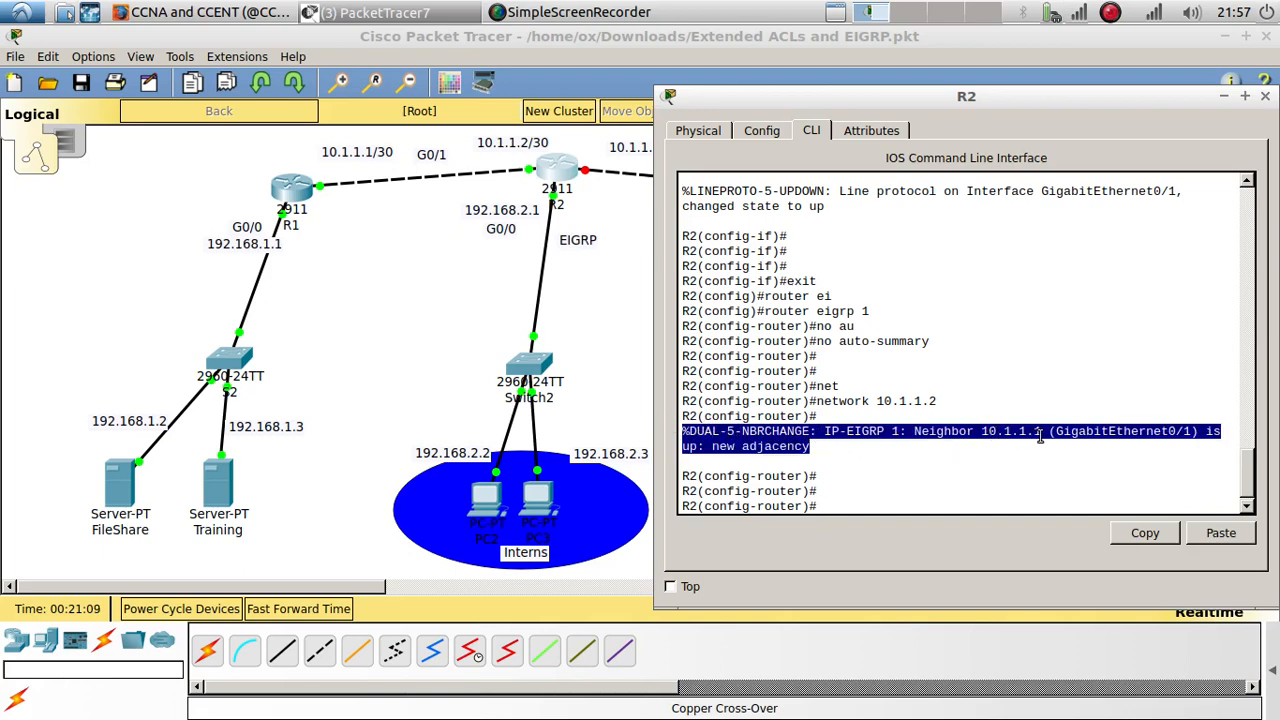
{"action": "left_click", "coordinate": [866, 512]}
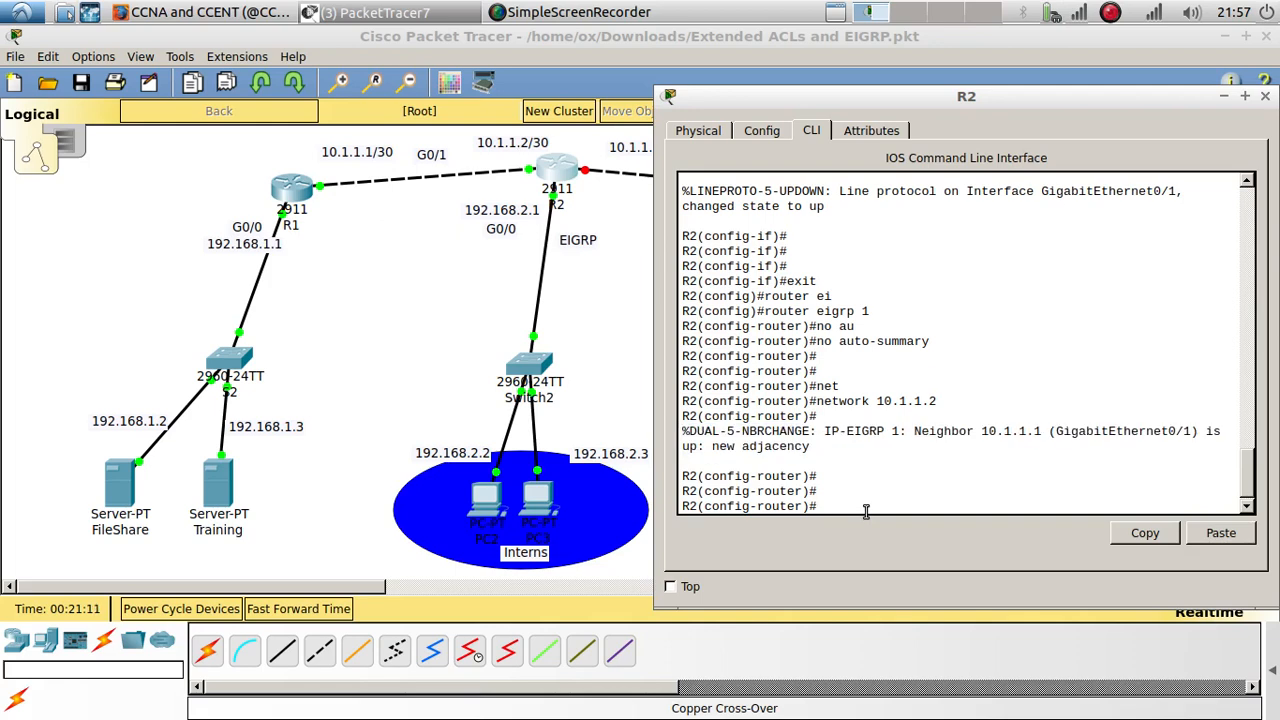
{"action": "type", "text": "do ping 10.1.1.1"}
{"action": "key", "text": "Return"}
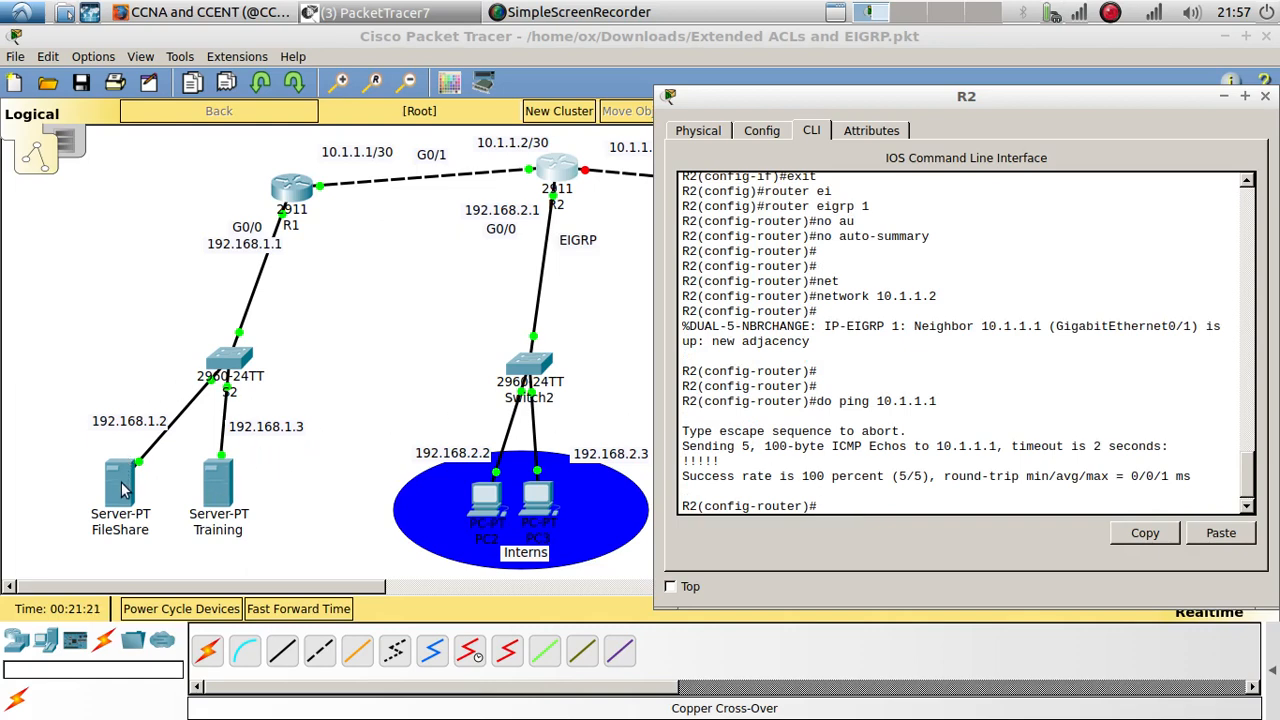
- Ping the FileShare server at 192.168.1.2 from R2 with a do ping command
{"action": "type", "text": "ping 192.163"}
{"action": "key", "text": "BackSpace"}
{"action": "key", "text": "BackSpace"}
{"action": "type", "text": "8.1"}
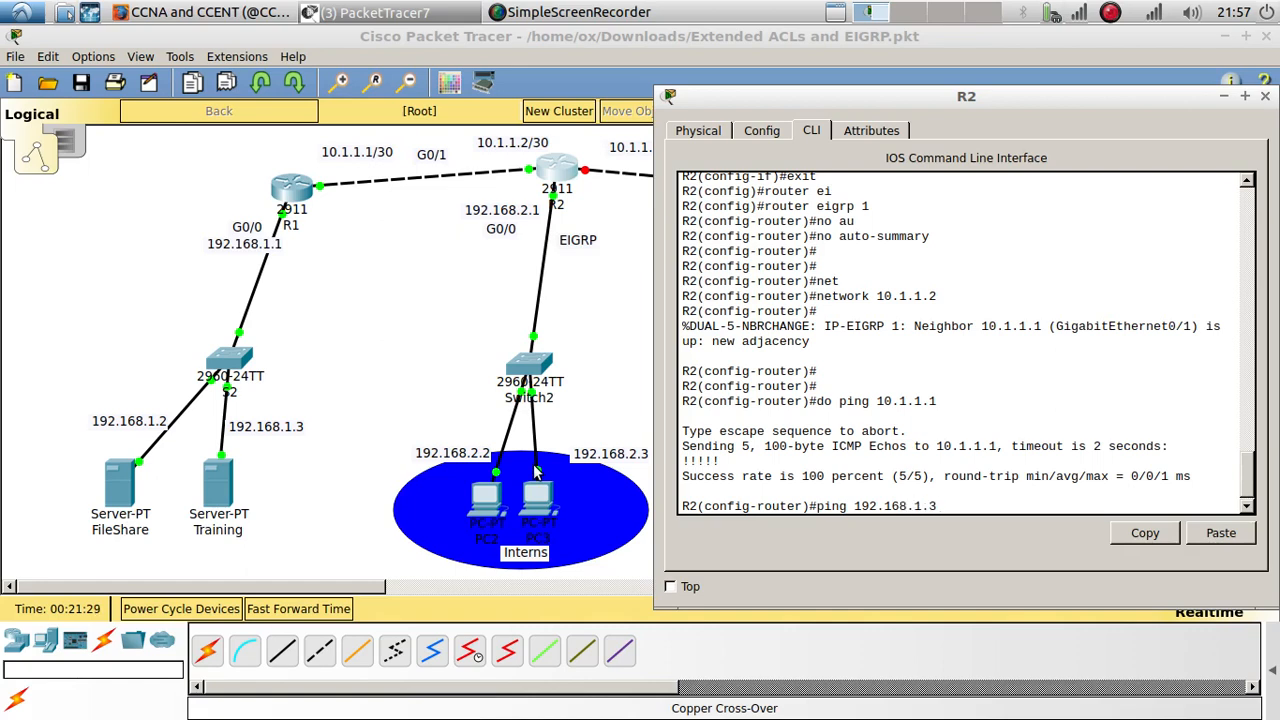
{"action": "type", "text": ".2"}
{"action": "key", "text": "Left"}
{"action": "key", "text": "Left"}
{"action": "key", "text": "Left"}
{"action": "key", "text": "Left"}
{"action": "key", "text": "Left"}
{"action": "key", "text": "Left"}
{"action": "key", "text": "Left"}
{"action": "key", "text": "Left"}
{"action": "key", "text": "Left"}
{"action": "key", "text": "Left"}
{"action": "key", "text": "Left"}
{"action": "key", "text": "Left"}
{"action": "key", "text": "Left"}
{"action": "key", "text": "Left"}
{"action": "key", "text": "Left"}
{"action": "key", "text": "Left"}
{"action": "type", "text": "do"}
{"action": "key", "text": "Return"}
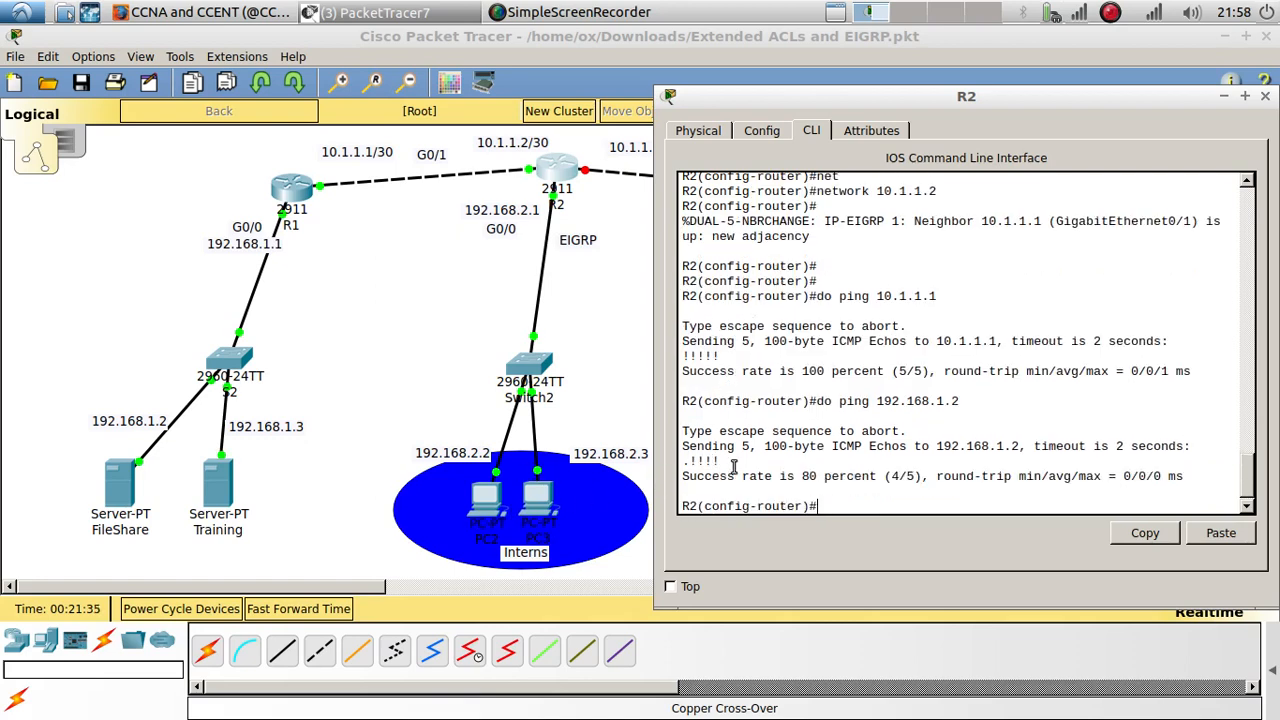
{"action": "left_click_drag", "start_coordinate": [673, 456], "coordinate": [660, 458]}
{"action": "left_click", "coordinate": [834, 506]}
- Ping the Training server at 192.168.1.3 from R2 and check the echo replies
{"action": "key", "text": "Up"}
{"action": "key", "text": "BackSpace"}
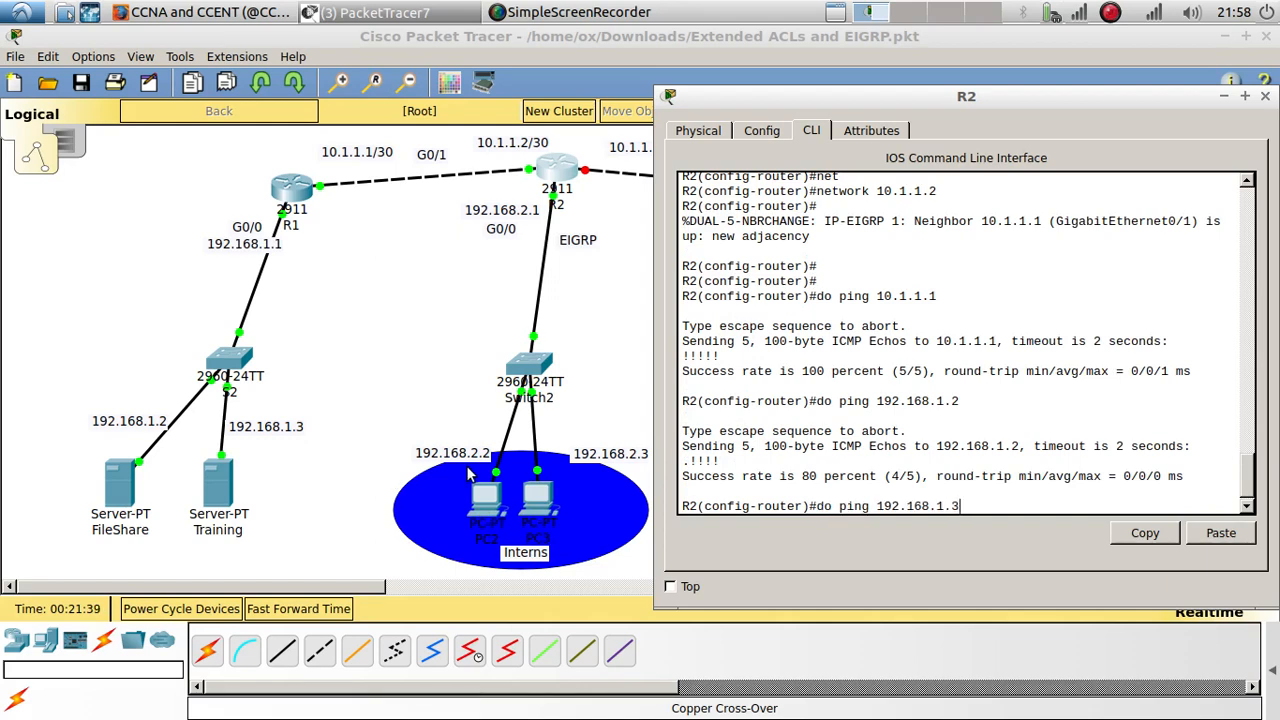
{"action": "type", "text": "3"}
{"action": "key", "text": "Return"}
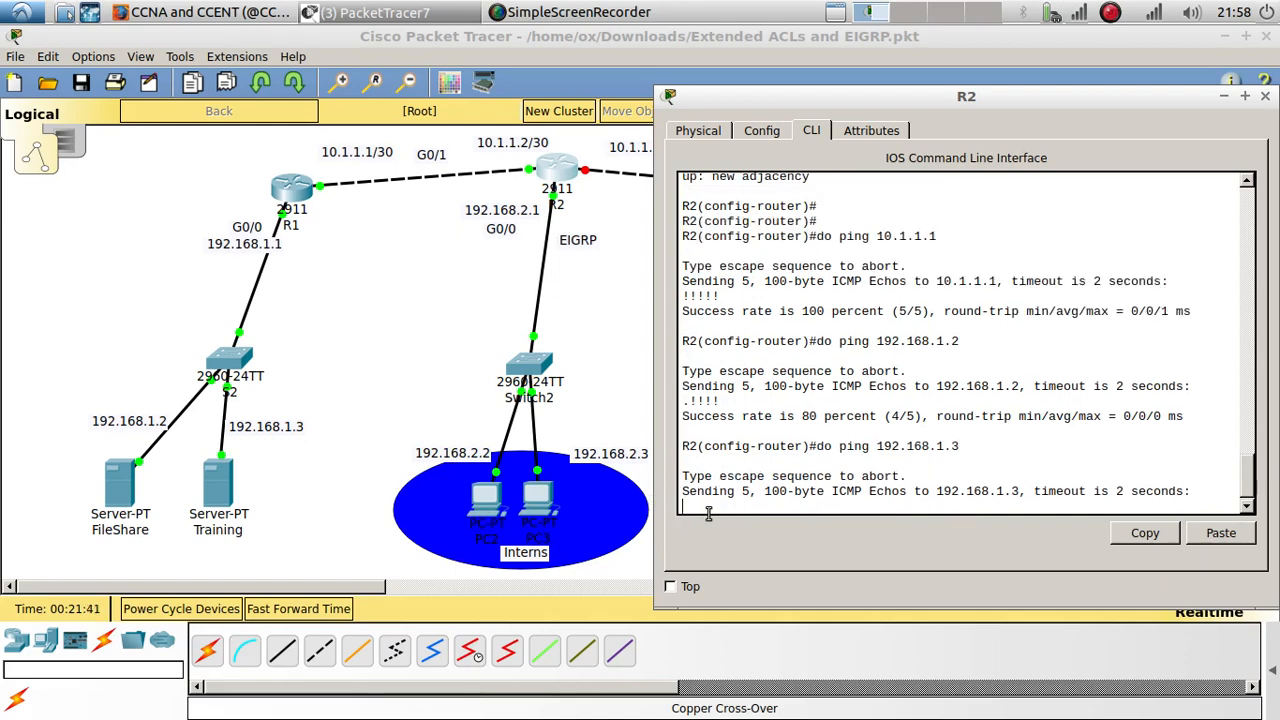
{"action": "left_click_drag", "start_coordinate": [721, 461], "coordinate": [682, 458]}
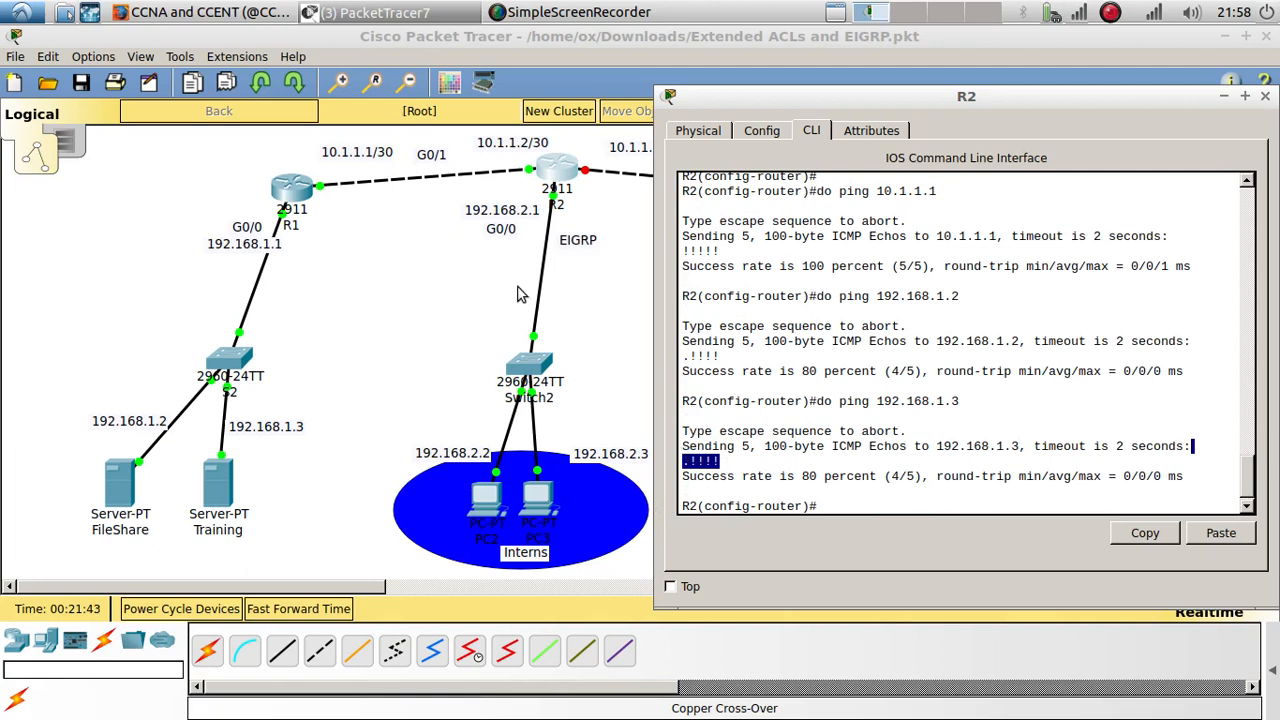
{"action": "left_click", "coordinate": [842, 510]}
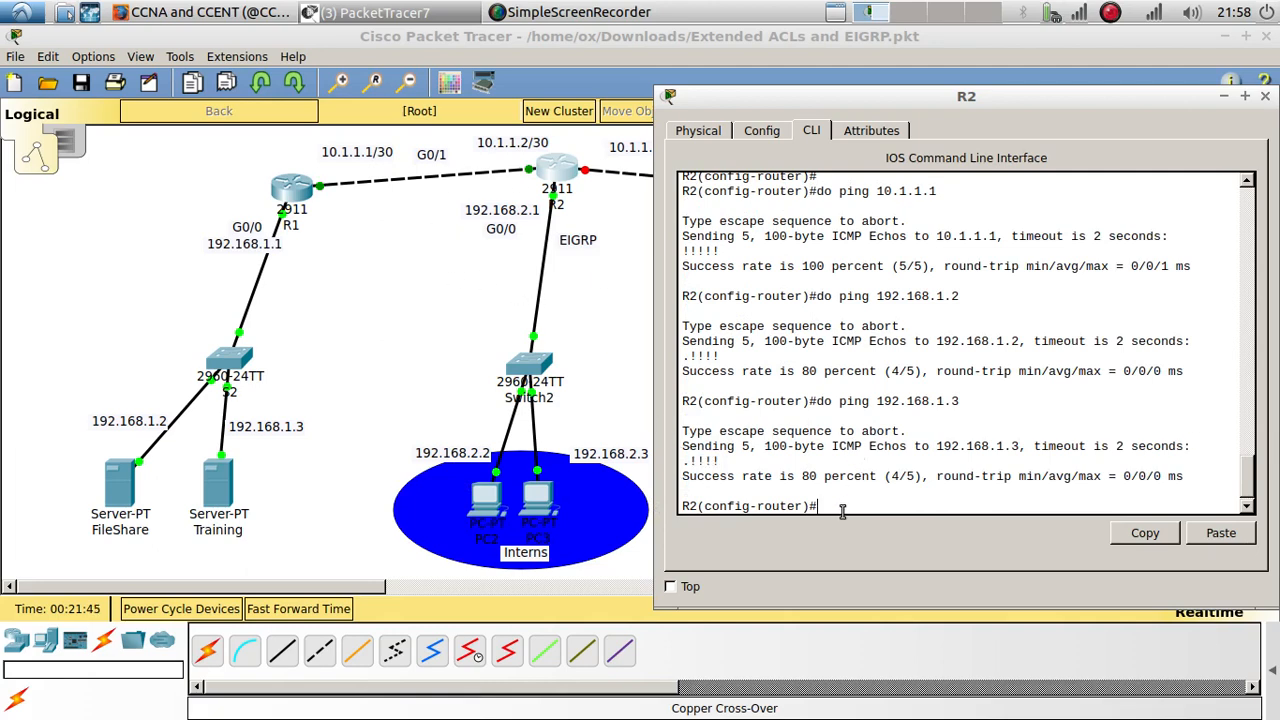
- Advertise network 192.168.2.0 255.255.255.0 in R2's EIGRP process
{"action": "type", "text": "netwo"}
{"action": "key", "text": "Tab"}
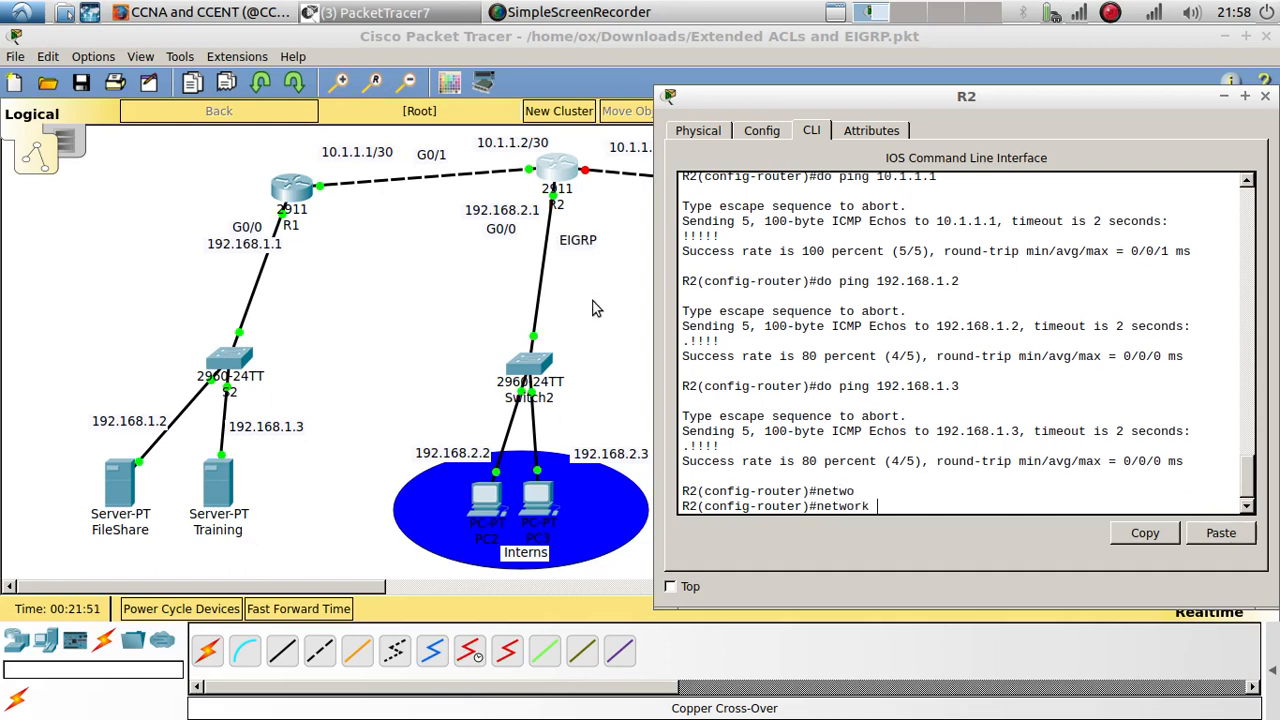
{"action": "type", "text": "192.168.2.0 255.255.255.0"}
{"action": "key", "text": "Return"}
{"action": "key", "text": "Return"}
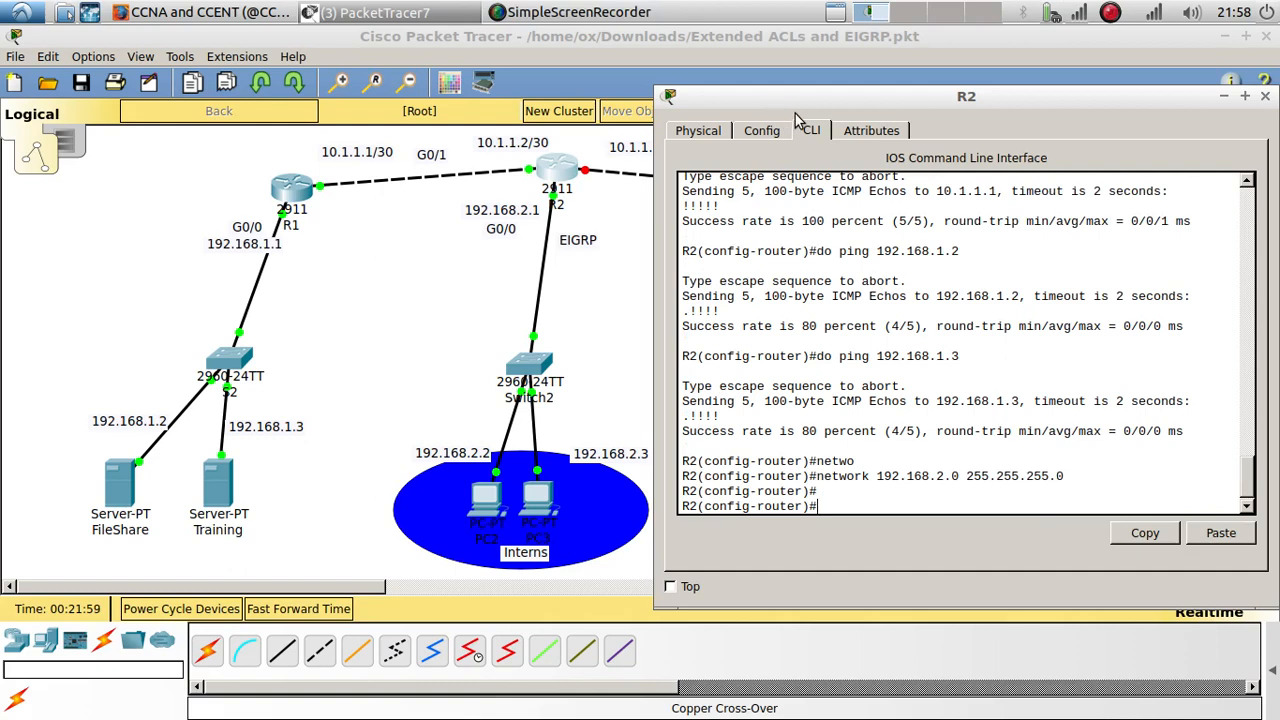
- Move R2's window aside to uncover the link toward R3 and advertise network 10.1.1.5 in R2's EIGRP process
{"action": "left_click_drag", "start_coordinate": [870, 97], "coordinate": [973, 75]}
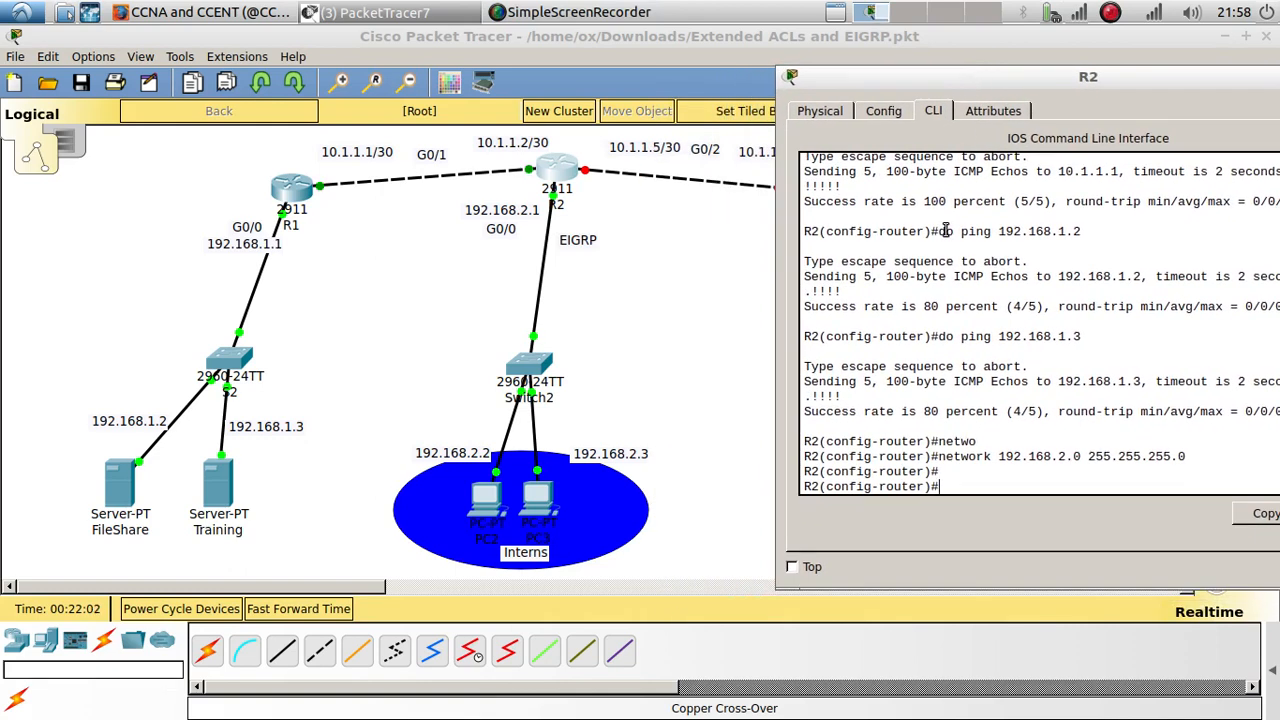
{"action": "type", "text": "neto"}
{"action": "type", "text": "work"}
{"action": "scroll", "coordinate": [945, 231], "scroll_direction": "up", "scroll_amount": 1}
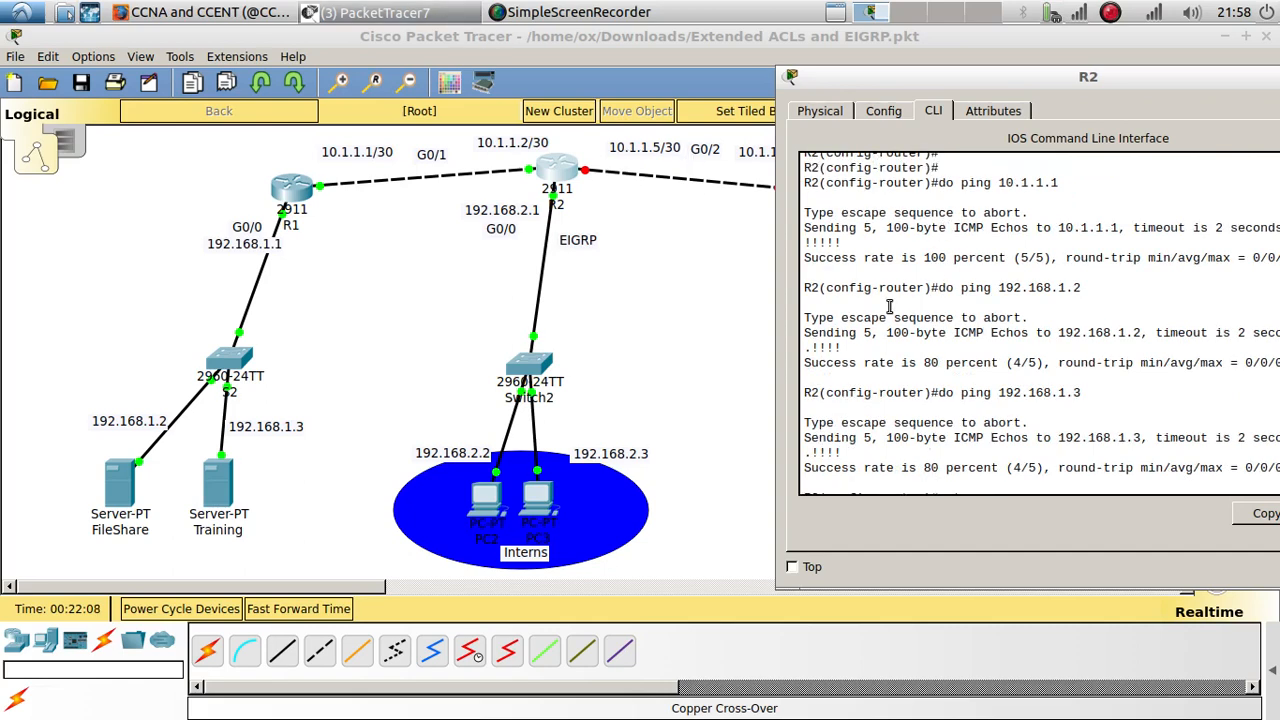
{"action": "scroll", "coordinate": [1102, 460], "scroll_direction": "down", "scroll_amount": 1}
{"action": "type", "text": "k "}
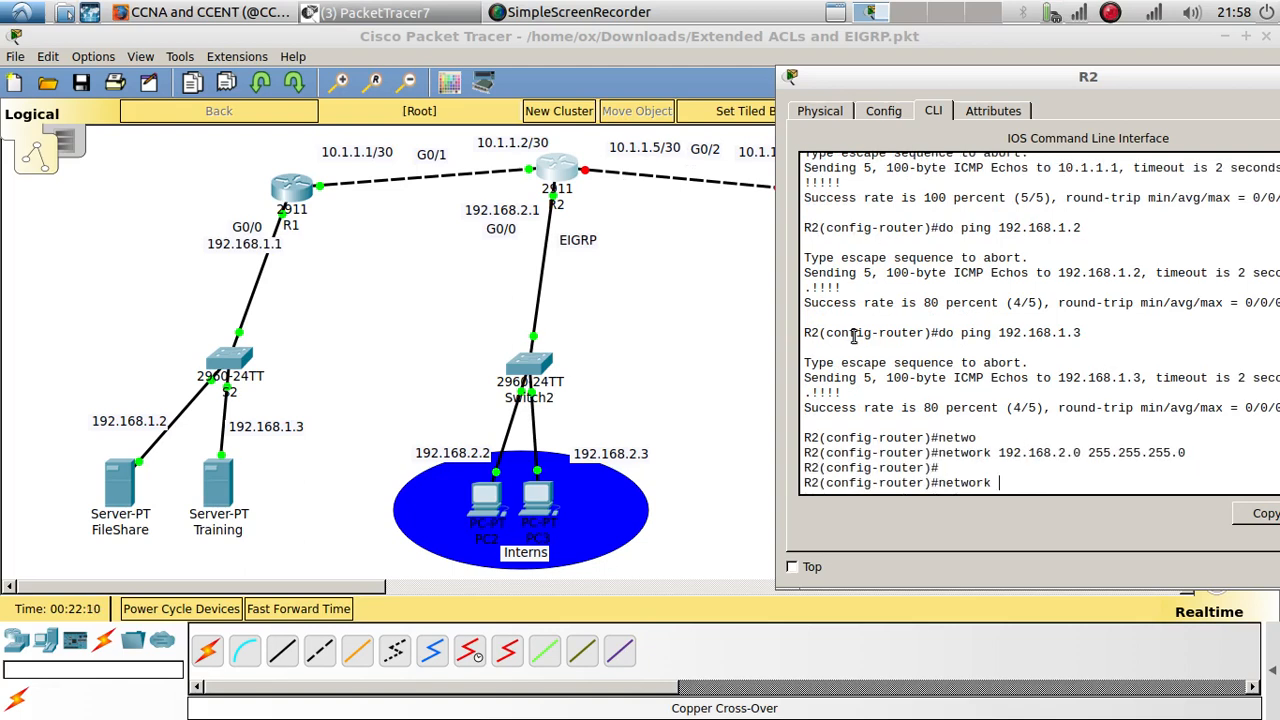
{"action": "type", "text": "10.1.1.5"}
{"action": "key", "text": "Return"}
{"action": "key", "text": "Return"}
{"action": "key", "text": "Return"}
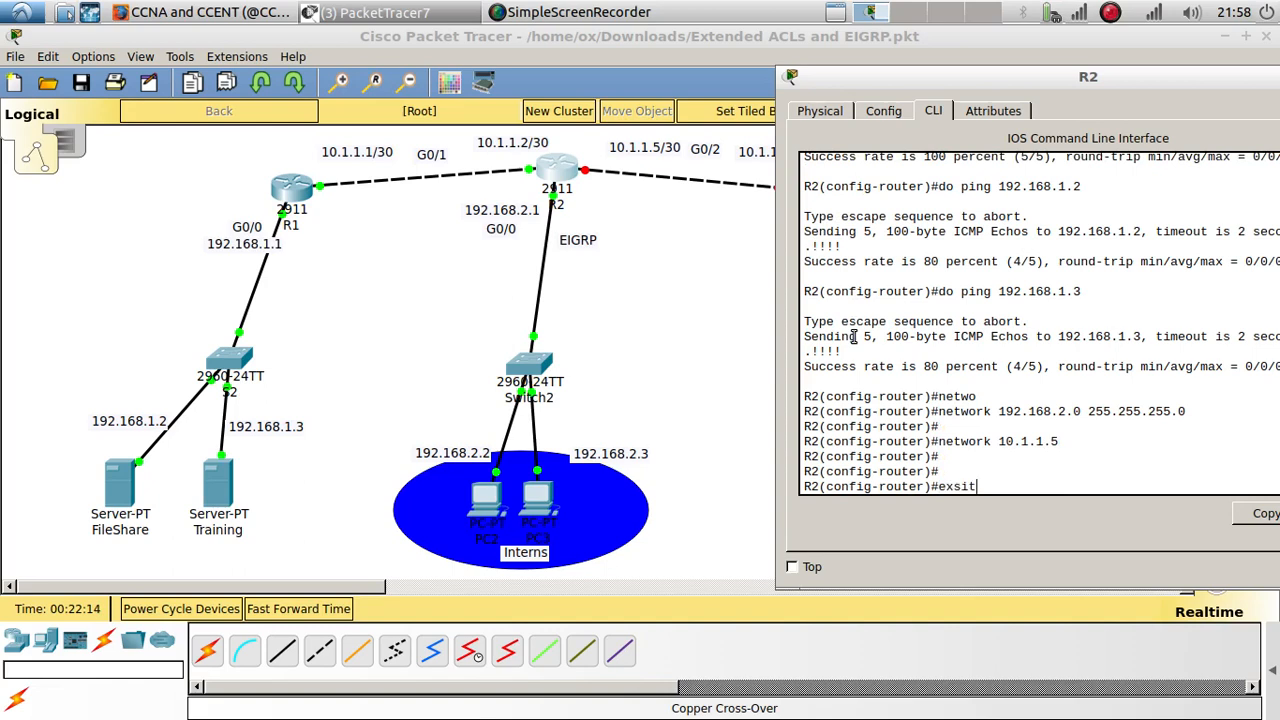
- Leave EIGRP configuration and assign IP address 10.1.1.5 with mask 255.255.255.252 to R2's interface g0/2
{"action": "type", "text": "exit"}
{"action": "key", "text": "Return"}
{"action": "type", "text": "int g0"}
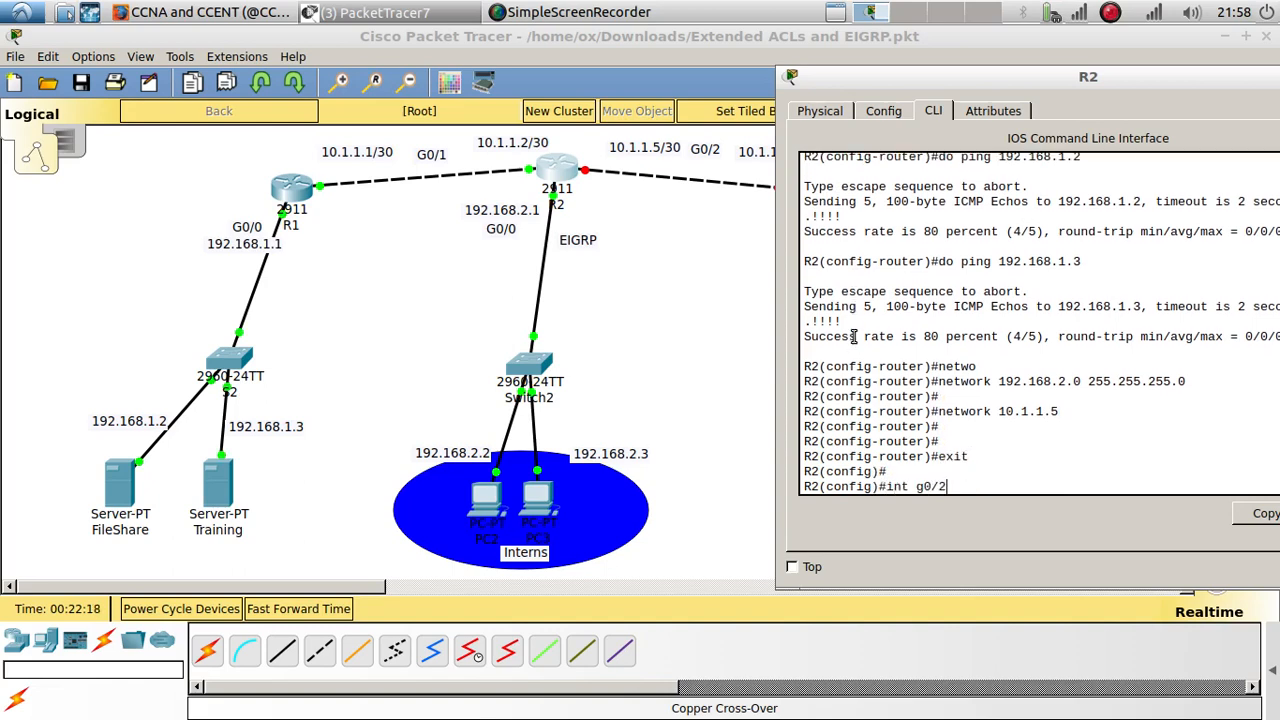
{"action": "type", "text": "/2"}
{"action": "key", "text": "Return"}
{"action": "key", "text": "Return"}
{"action": "type", "text": "iop"}
{"action": "key", "text": "BackSpace"}
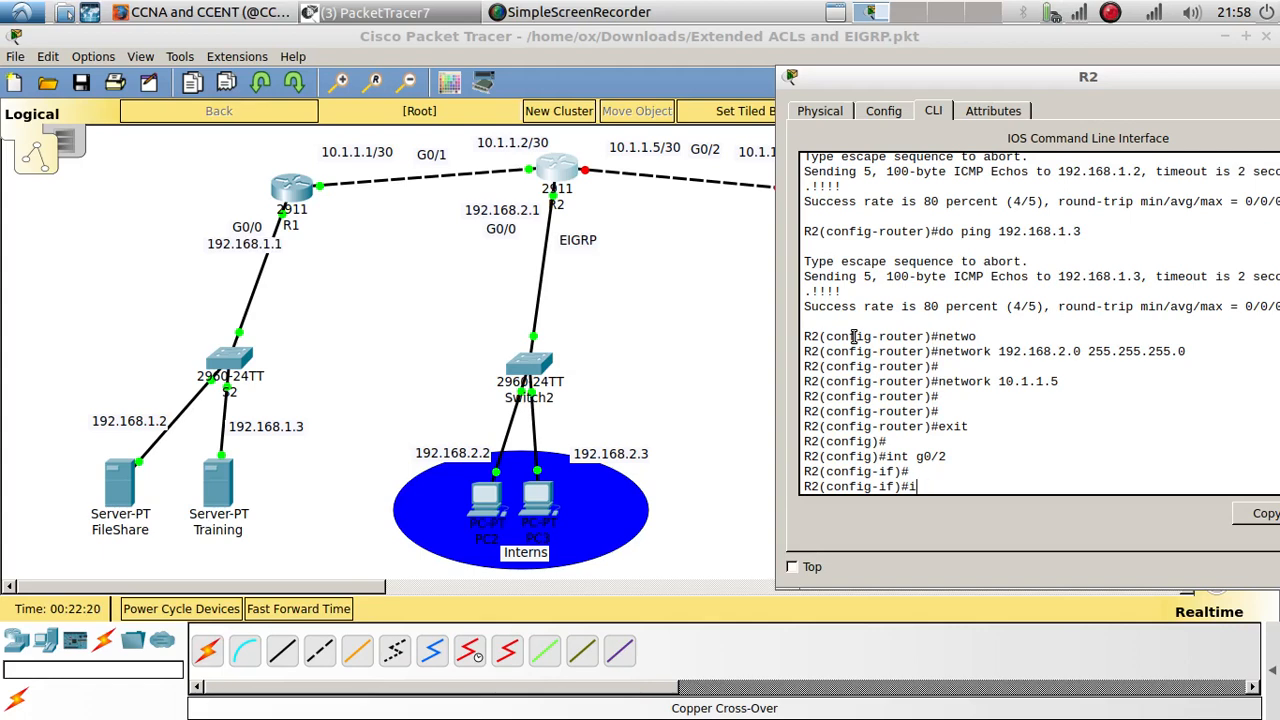
{"action": "type", "text": "add"}
{"action": "key", "text": "Tab"}
{"action": "type", "text": "10"}
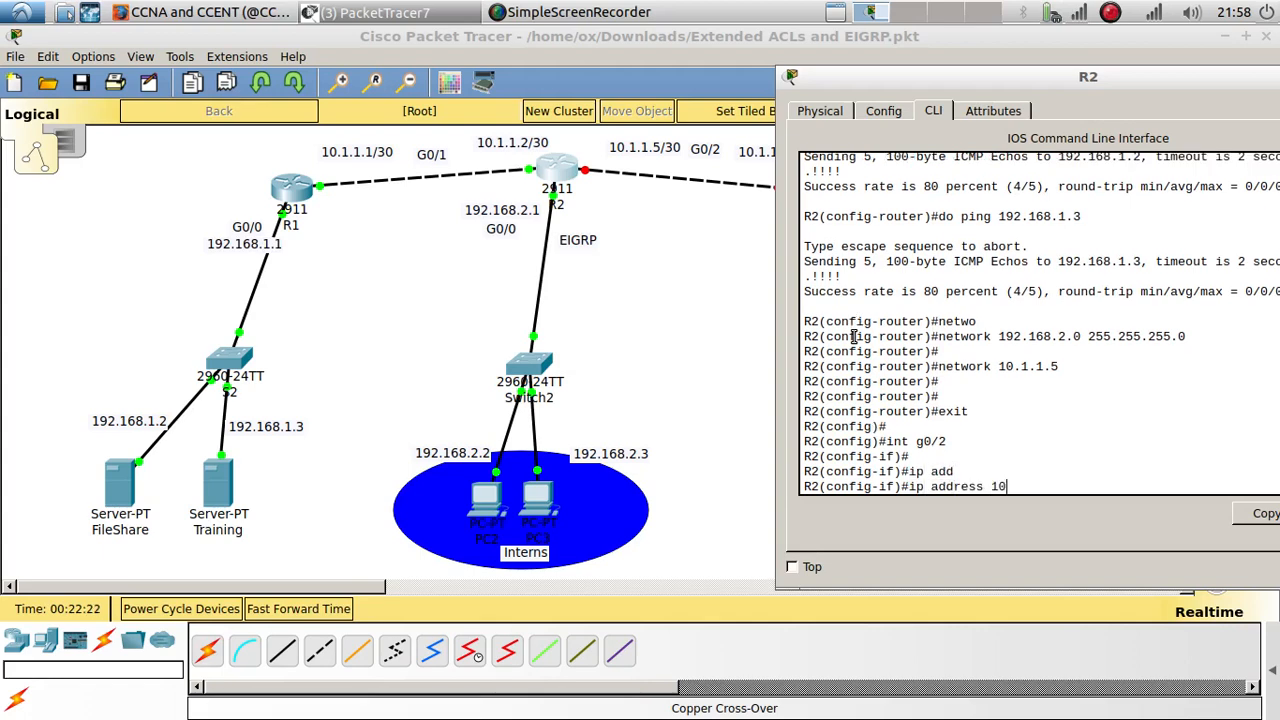
{"action": "type", "text": ".1.1.15 255.255.255.255.2"}
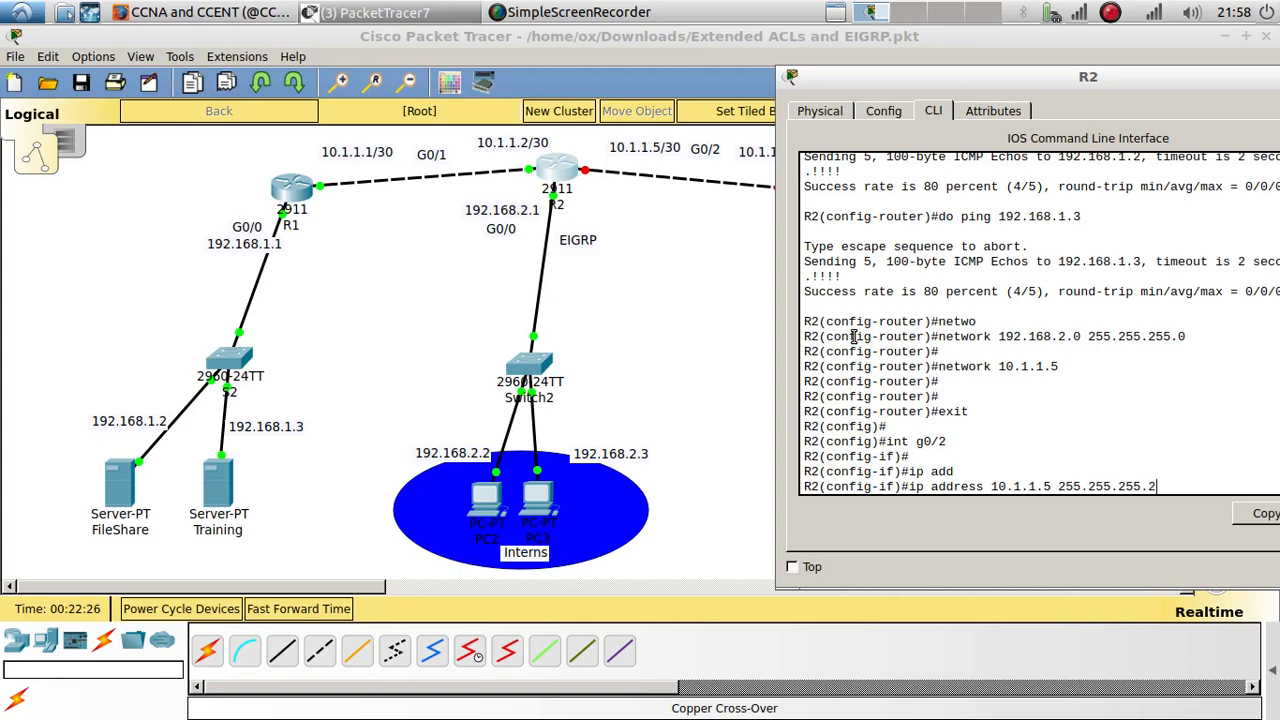
{"action": "type", "text": "52"}
{"action": "key", "text": "Return"}
{"action": "key", "text": "Return"}
- Enable R2's interface g0/2 with no shutdown and close R2's window
{"action": "type", "text": "no sn"}
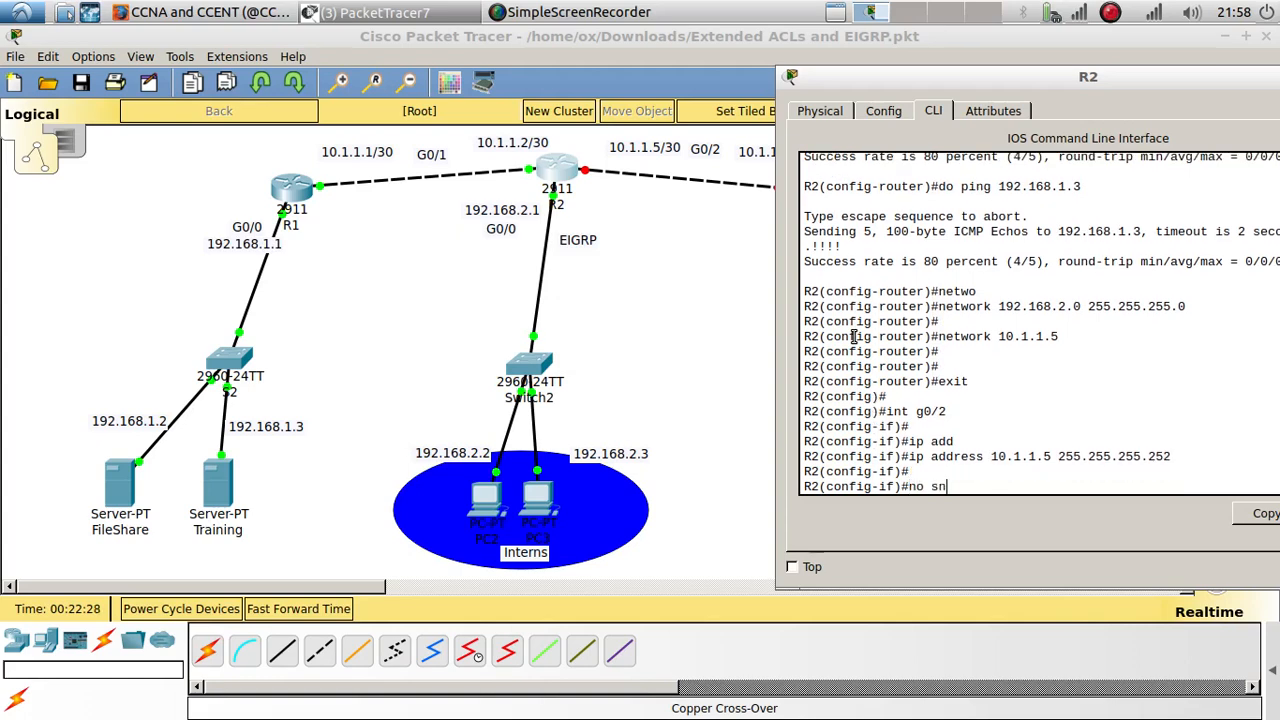
{"action": "key", "text": "BackSpace"}
{"action": "type", "text": "hu"}
{"action": "key", "text": "Tab"}
{"action": "key", "text": "Return"}
{"action": "key", "text": "Return"}
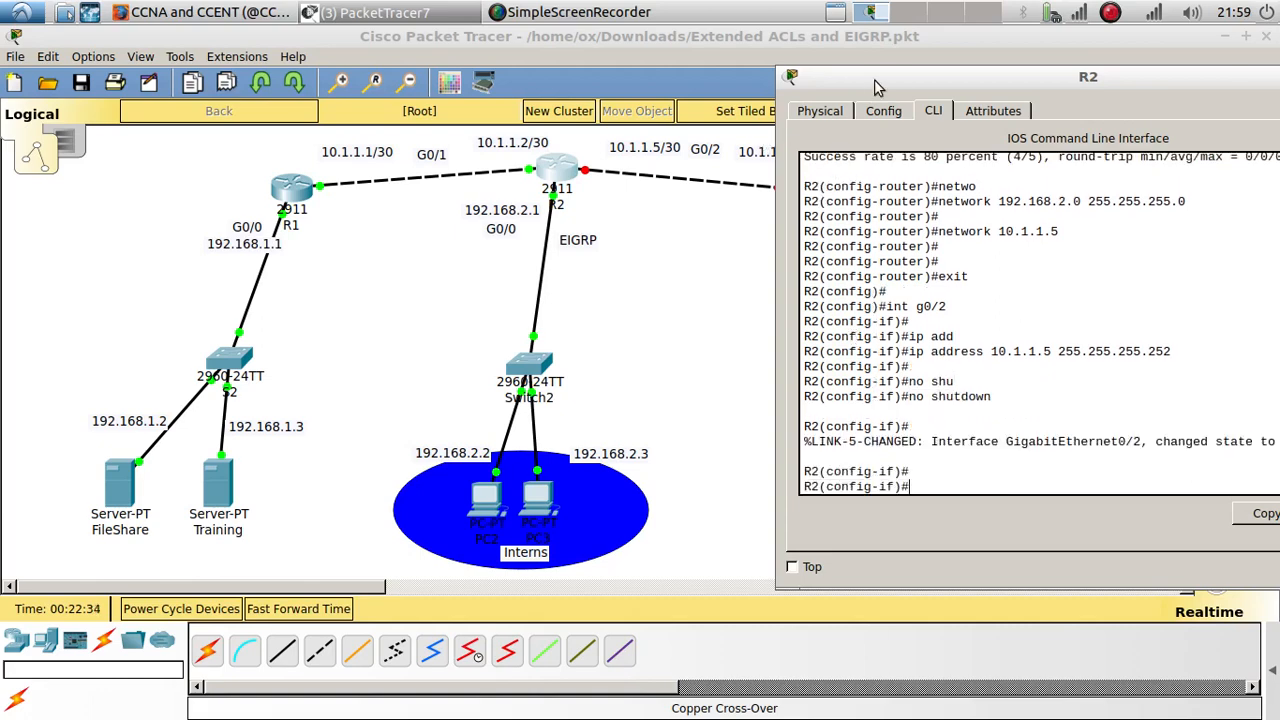
{"action": "left_click_drag", "start_coordinate": [913, 77], "coordinate": [312, 70]}
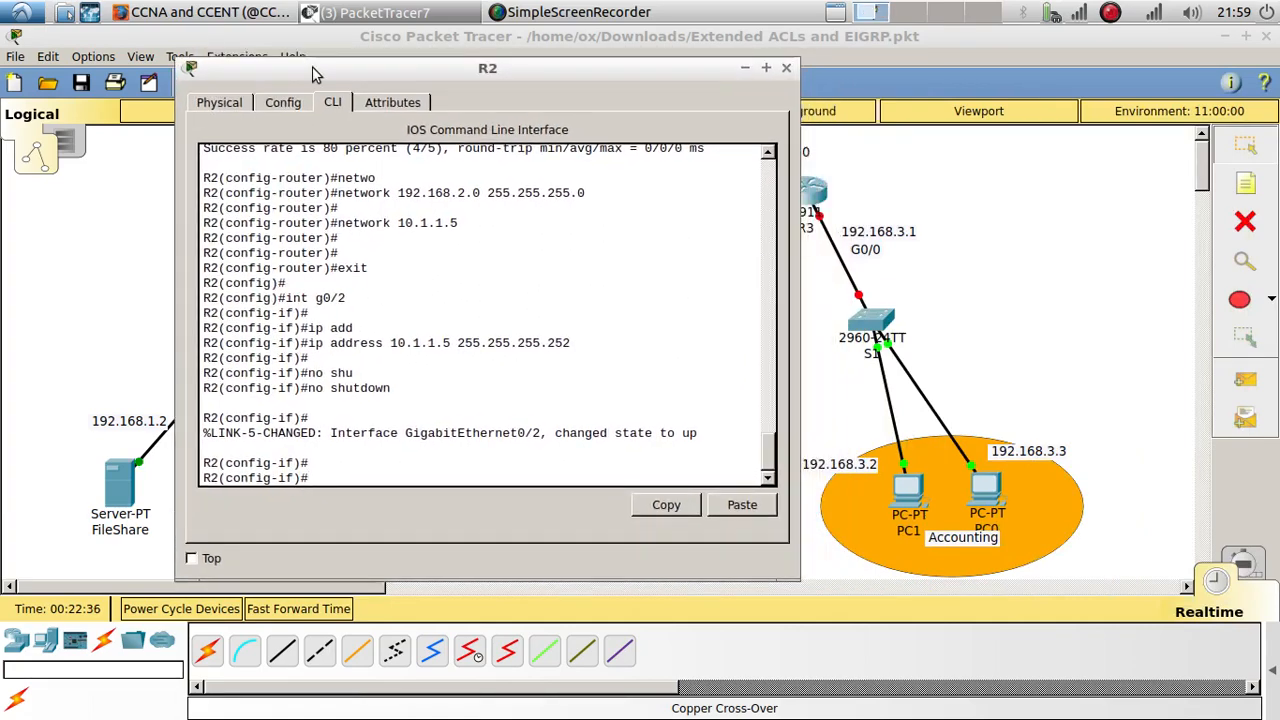
{"action": "left_click", "coordinate": [786, 67]}
- Open router R3's command line, move its window away from the R2–R3 link and enlarge it
{"action": "left_click", "coordinate": [812, 188]}
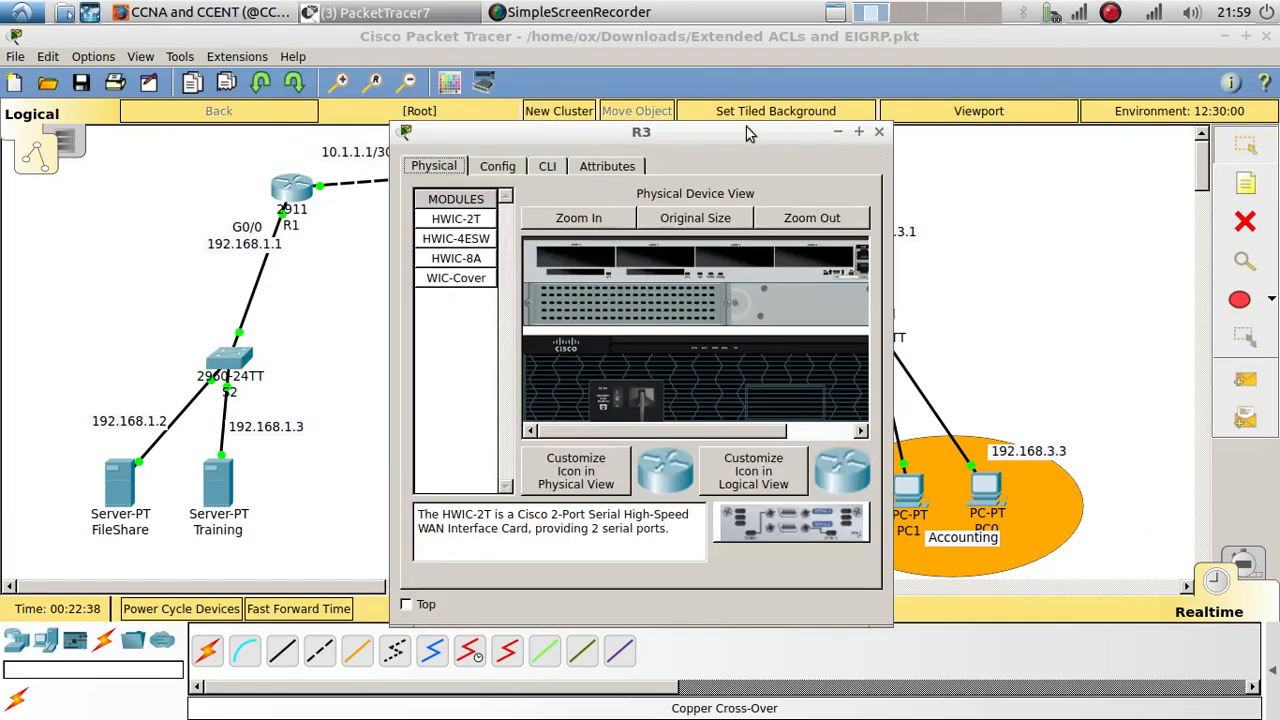
{"action": "left_click_drag", "start_coordinate": [700, 131], "coordinate": [312, 11]}
{"action": "left_click", "coordinate": [170, 46]}
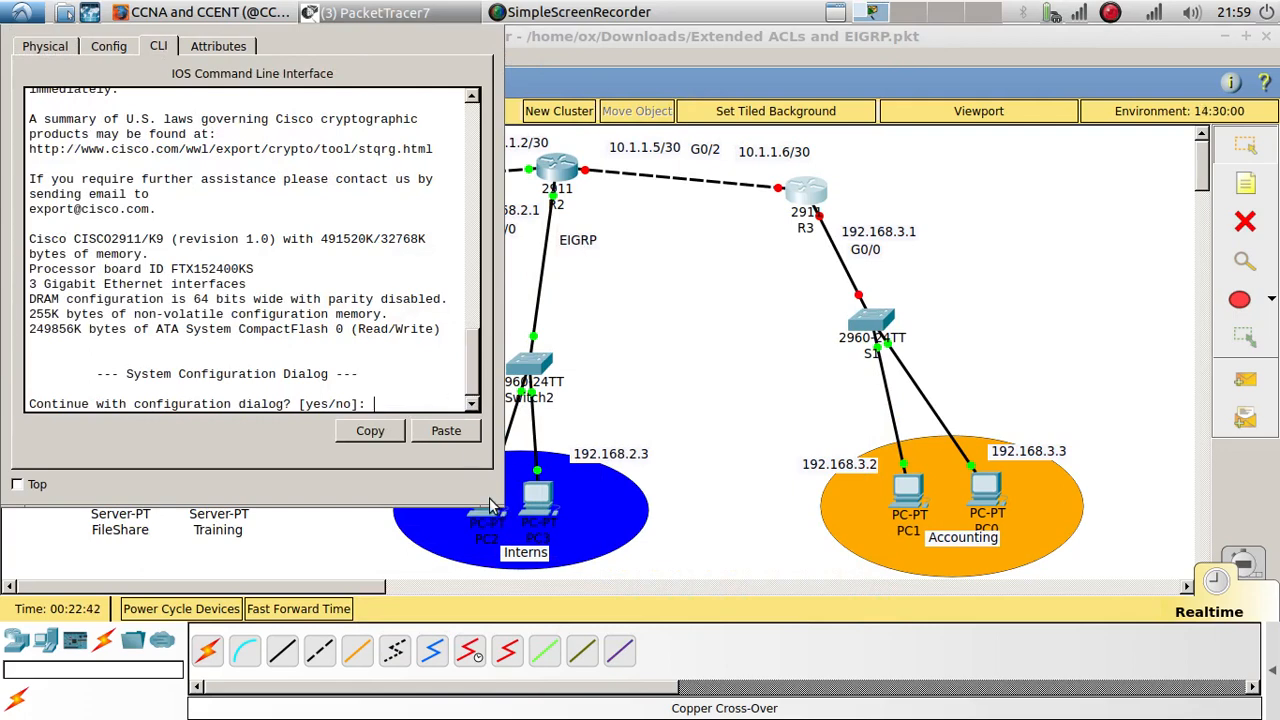
{"action": "left_click_drag", "start_coordinate": [500, 508], "coordinate": [571, 545]}
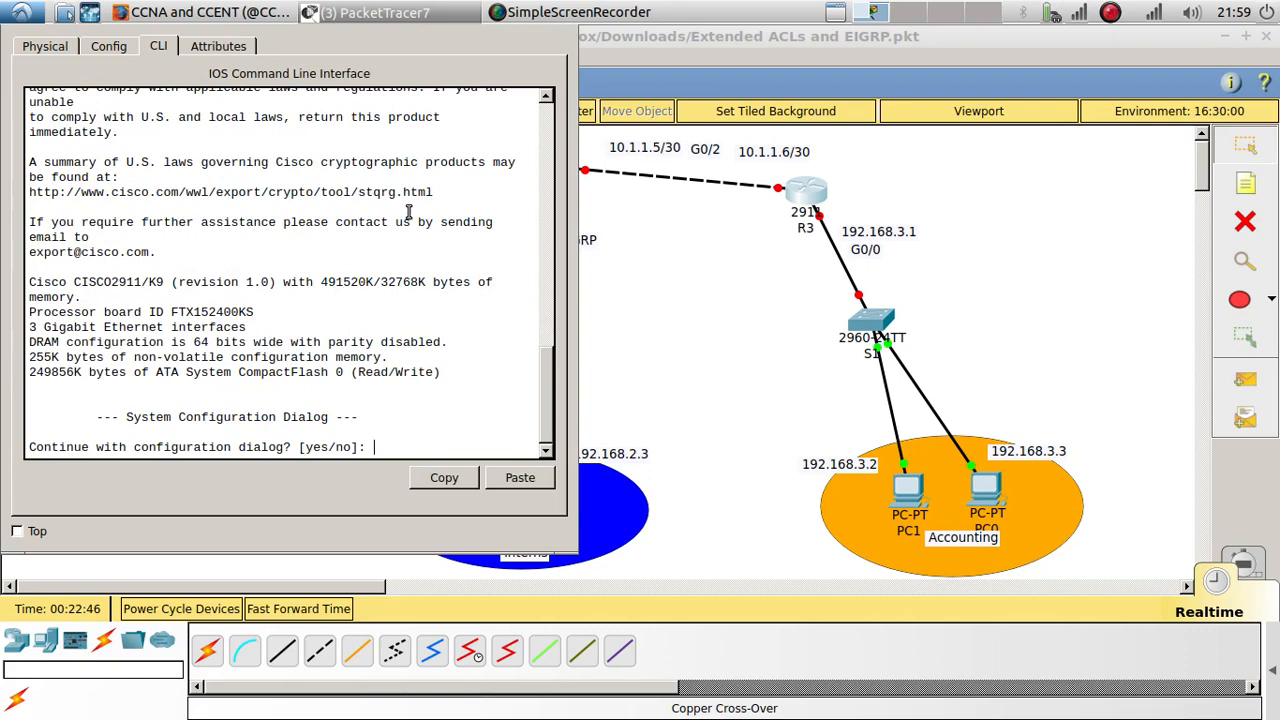
- Decline R3's initial configuration dialog and enter global configuration mode through privileged mode
{"action": "key", "text": "Return"}
{"action": "key", "text": "Return"}
{"action": "type", "text": "en"}
{"action": "key", "text": "Return"}
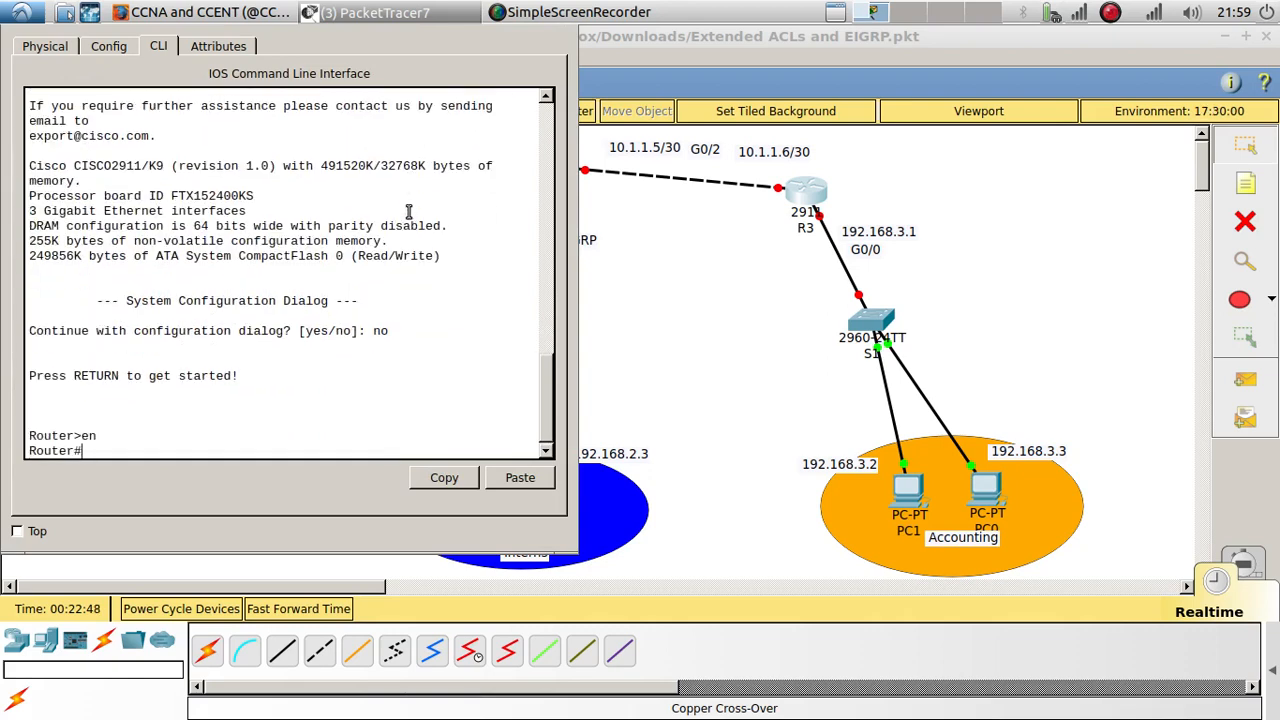
{"action": "type", "text": "config t"}
{"action": "key", "text": "Return"}
{"action": "key", "text": "Return"}
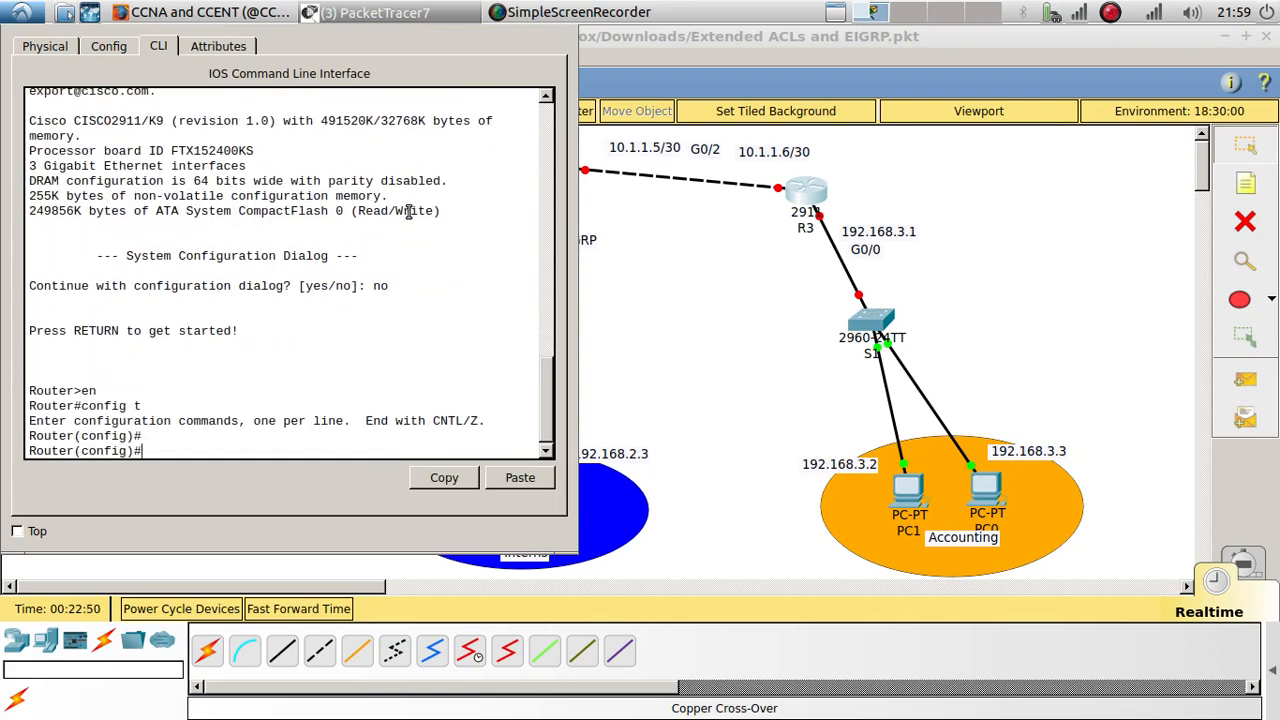
- Set the router's hostname to R3
{"action": "type", "text": "hs"}
{"action": "key", "text": "Tab"}
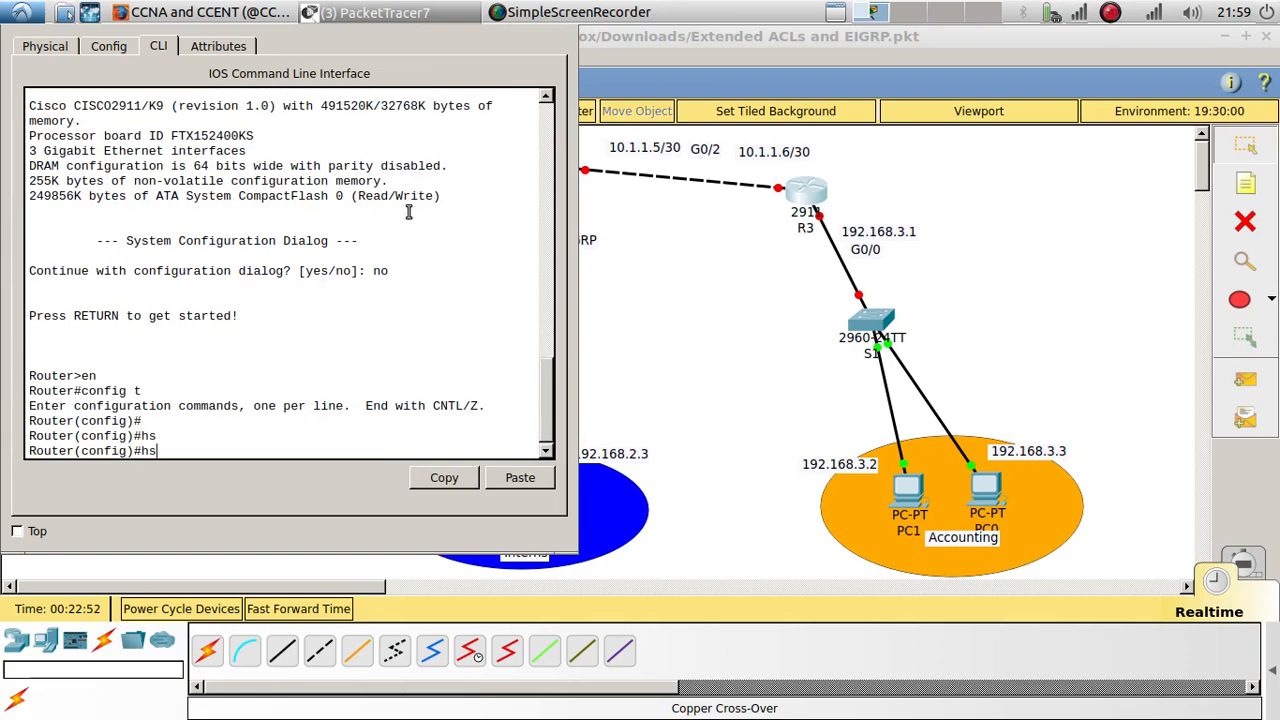
{"action": "key", "text": "BackSpace"}
{"action": "type", "text": "o"}
{"action": "key", "text": "Tab"}
{"action": "type", "text": "r"}
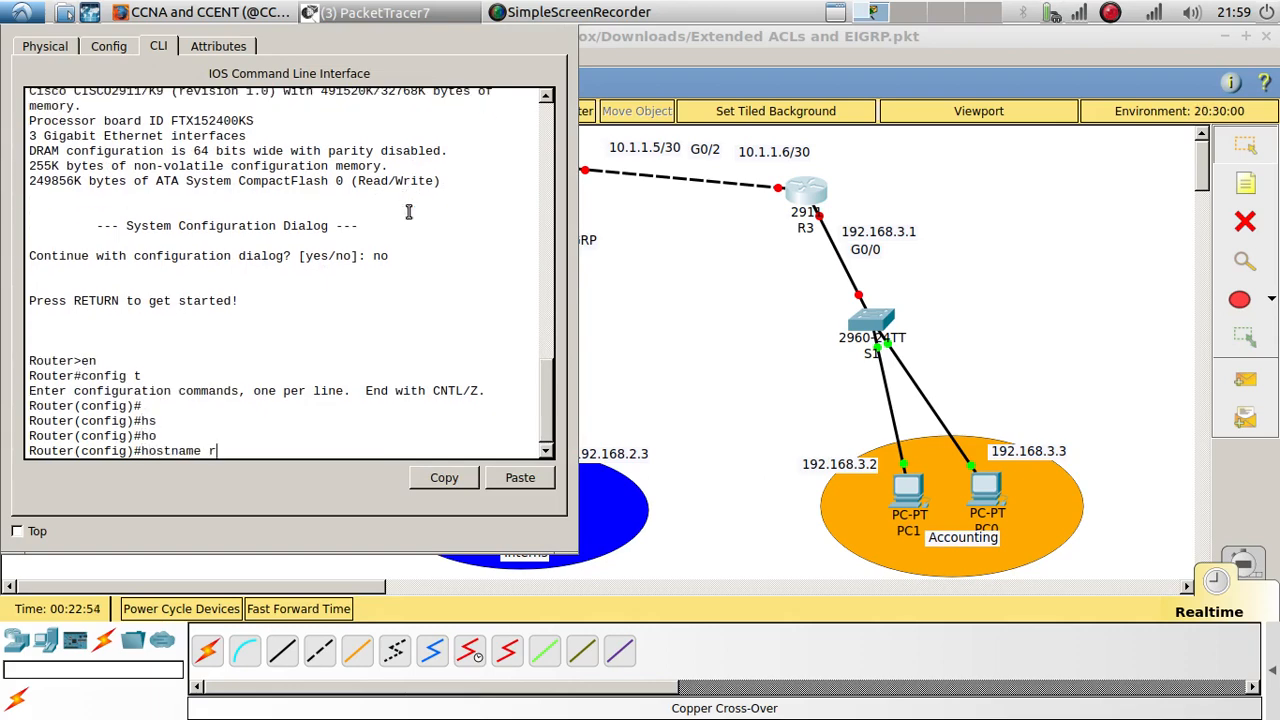
{"action": "key", "text": "BackSpace"}
{"action": "type", "text": "R3"}
{"action": "key", "text": "Return"}
{"action": "key", "text": "Return"}
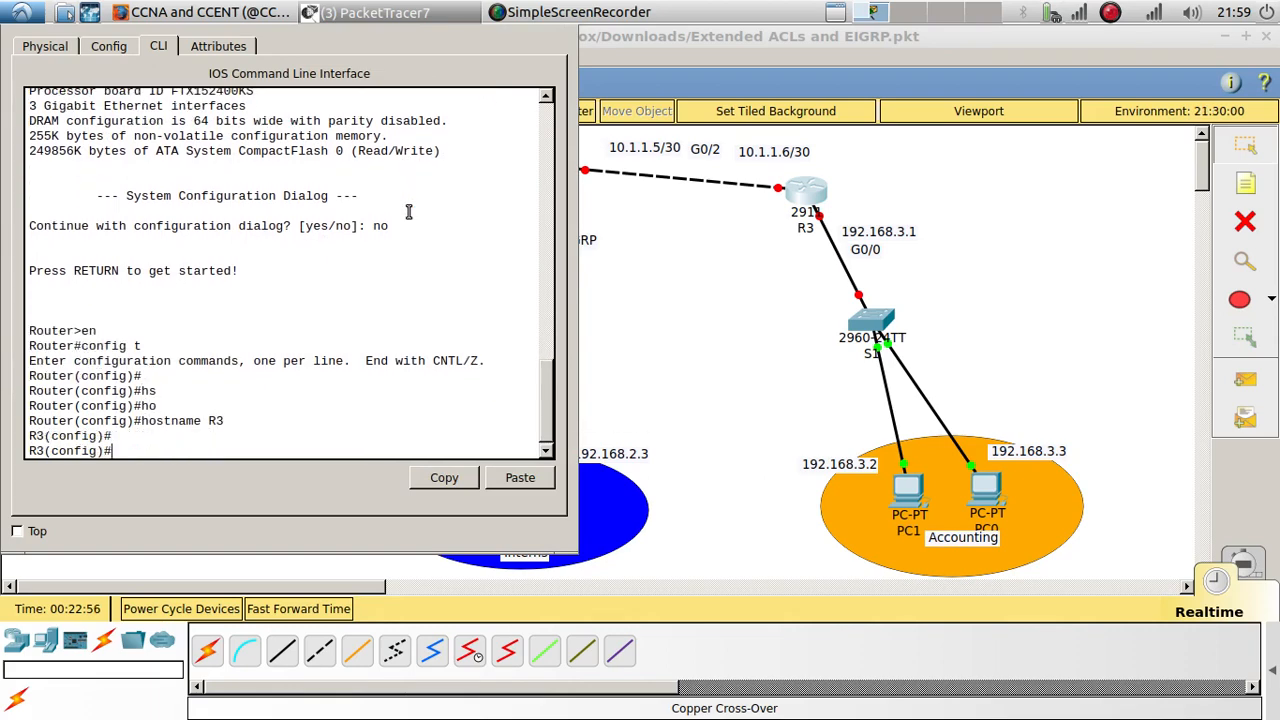
- Assign IP address 192.168.3.1 with mask 255.255.255.0 to R3's interface g0/0
{"action": "type", "text": "int g0/0"}
{"action": "key", "text": "Return"}
{"action": "key", "text": "Return"}
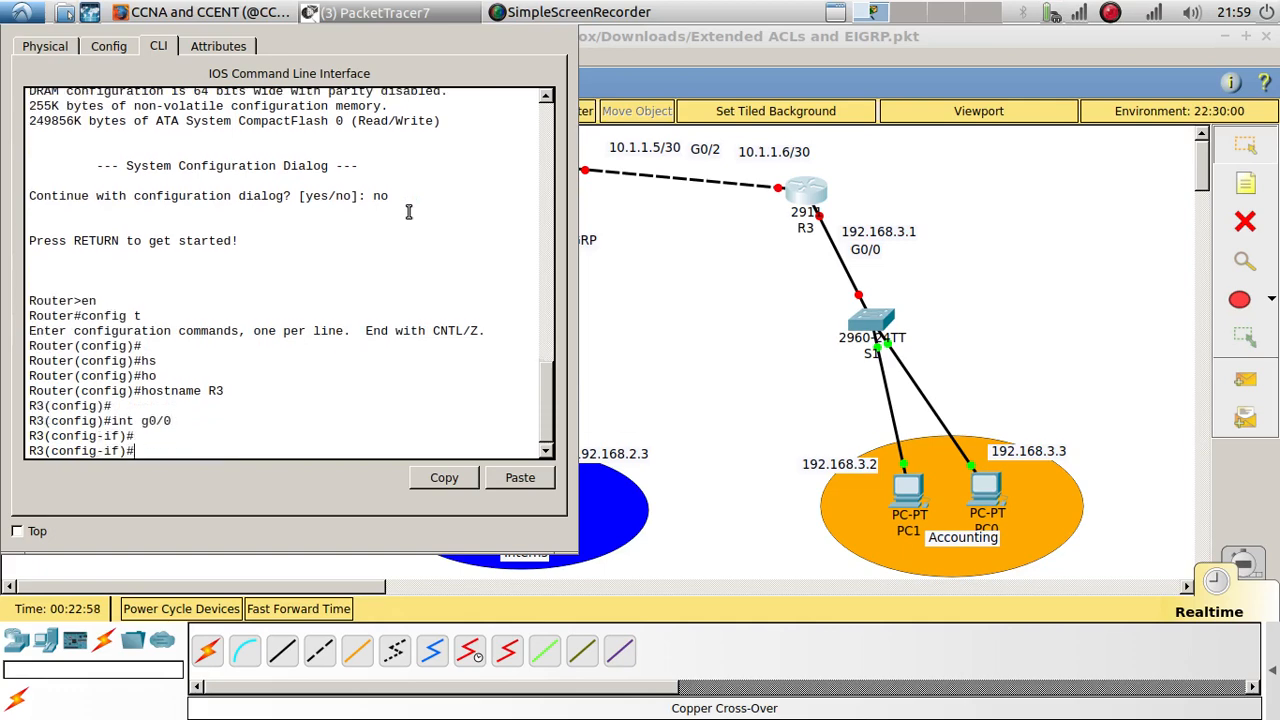
{"action": "type", "text": "ip add"}
{"action": "key", "text": "Tab"}
{"action": "type", "text": "192.1"}
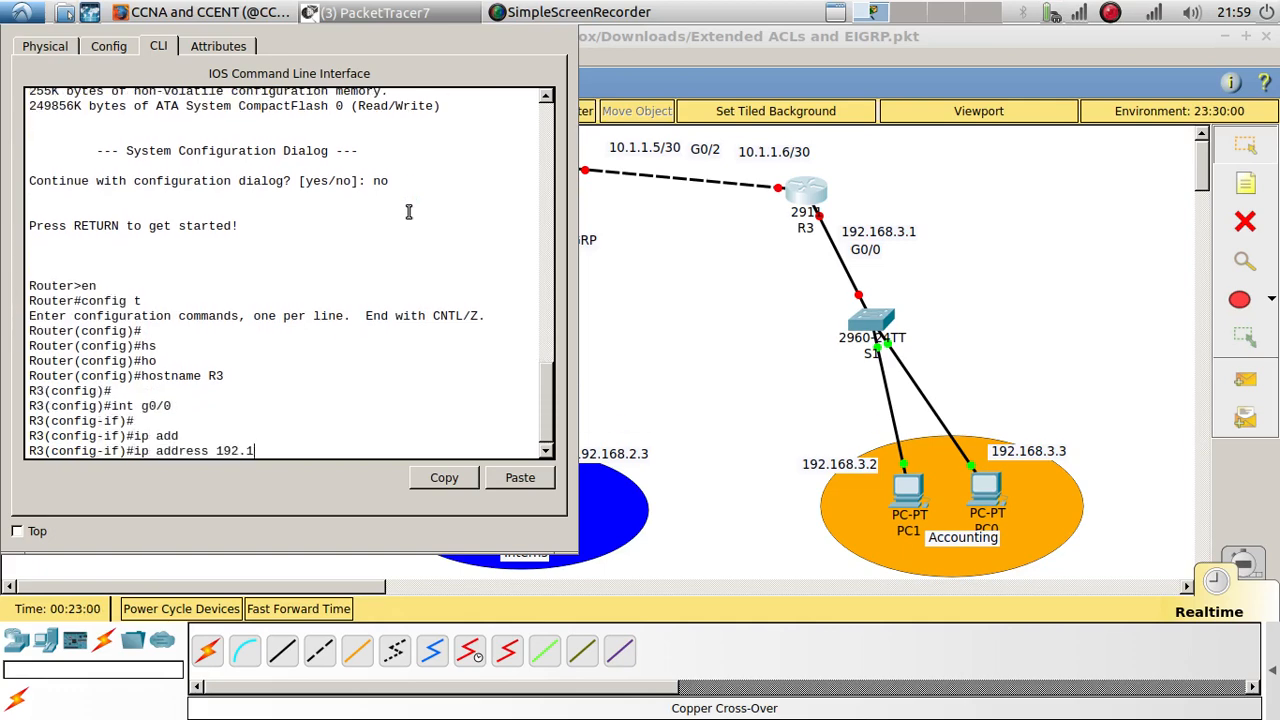
{"action": "type", "text": "68.3.01 255.255."}
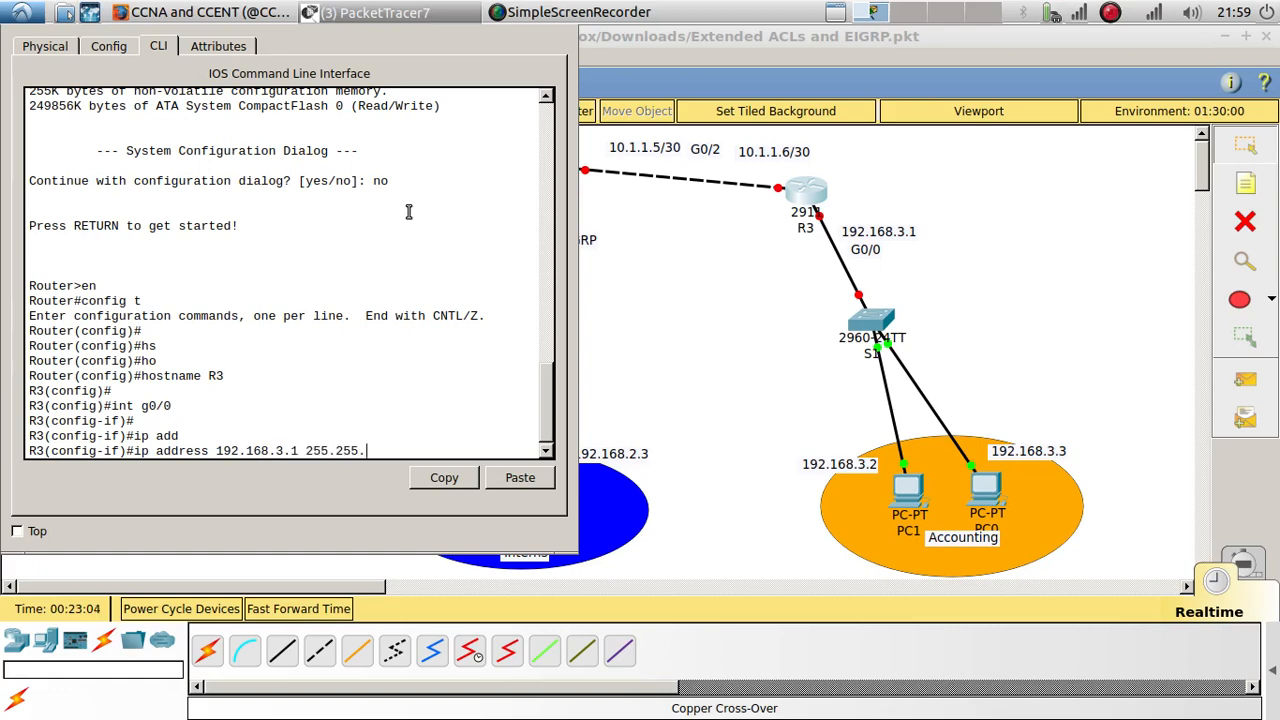
{"action": "type", "text": "255.20"}
{"action": "key", "text": "Return"}
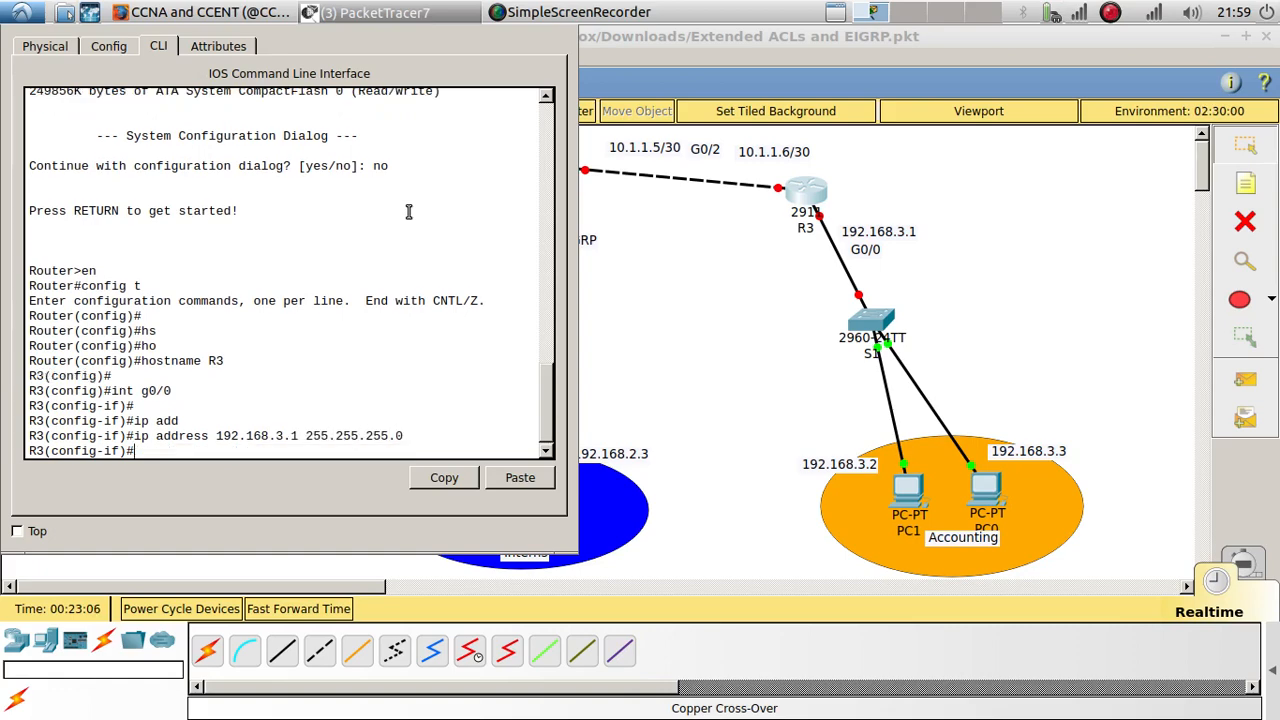
- Enable R3's interface g0/0 with no shutdown
{"action": "type", "text": "no shu"}
{"action": "key", "text": "Tab"}
{"action": "key", "text": "Return"}
{"action": "key", "text": "Return"}
{"action": "key", "text": "Return"}
{"action": "key", "text": "Return"}
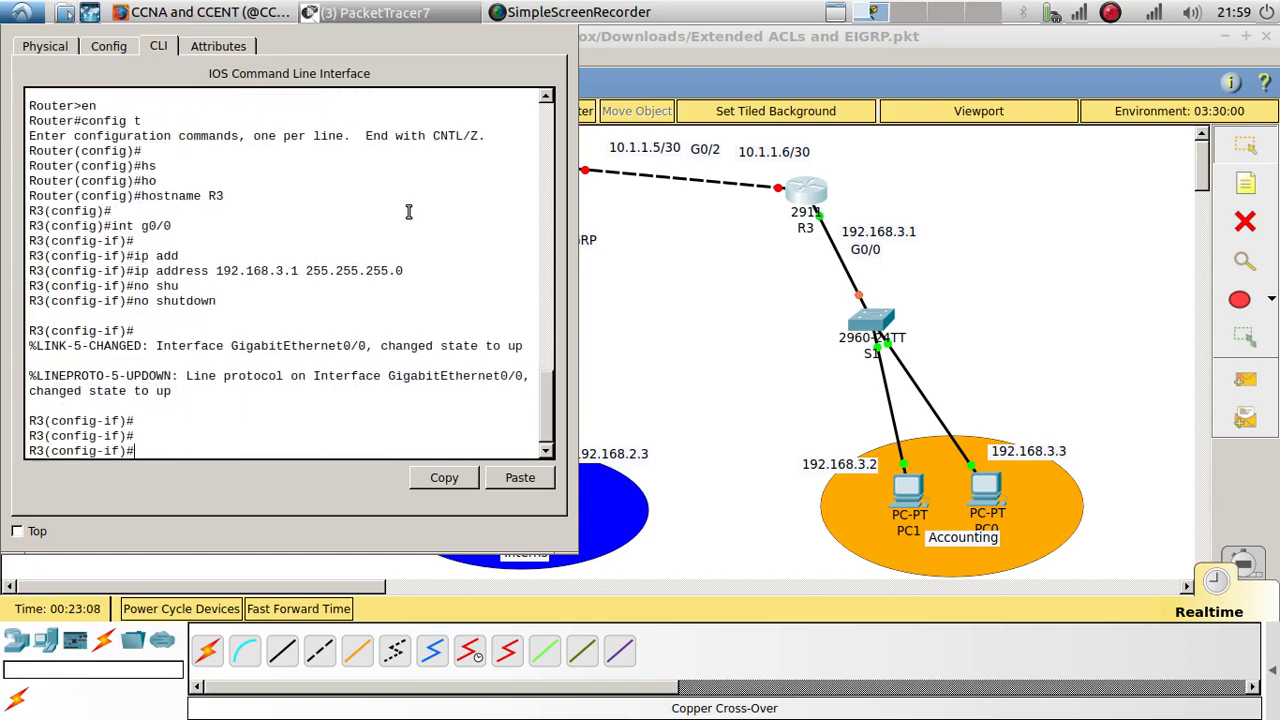
- Assign IP address 10.1.1.6 with mask 255.255.255.252 to R3's interface g0/2
{"action": "type", "text": "int g0/2"}
{"action": "key", "text": "Return"}
{"action": "type", "text": "ip add"}
{"action": "key", "text": "Tab"}
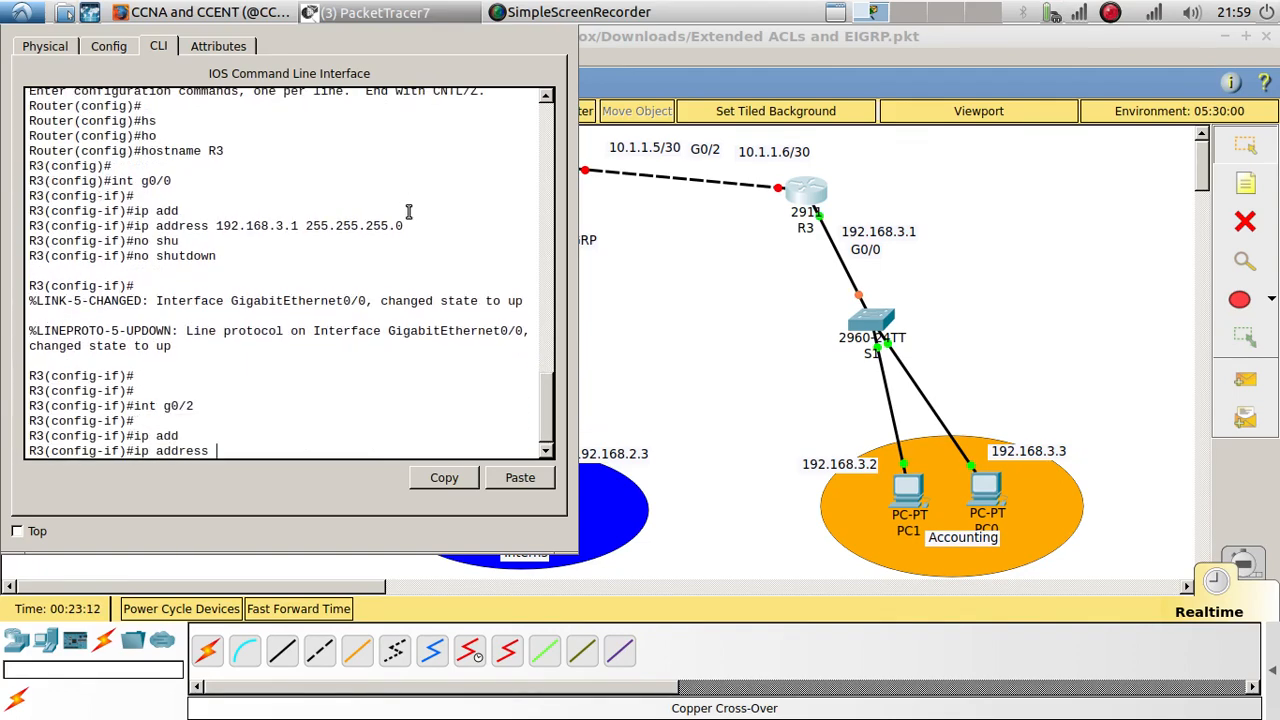
{"action": "type", "text": "10.1.1.6 255.255.255.252"}
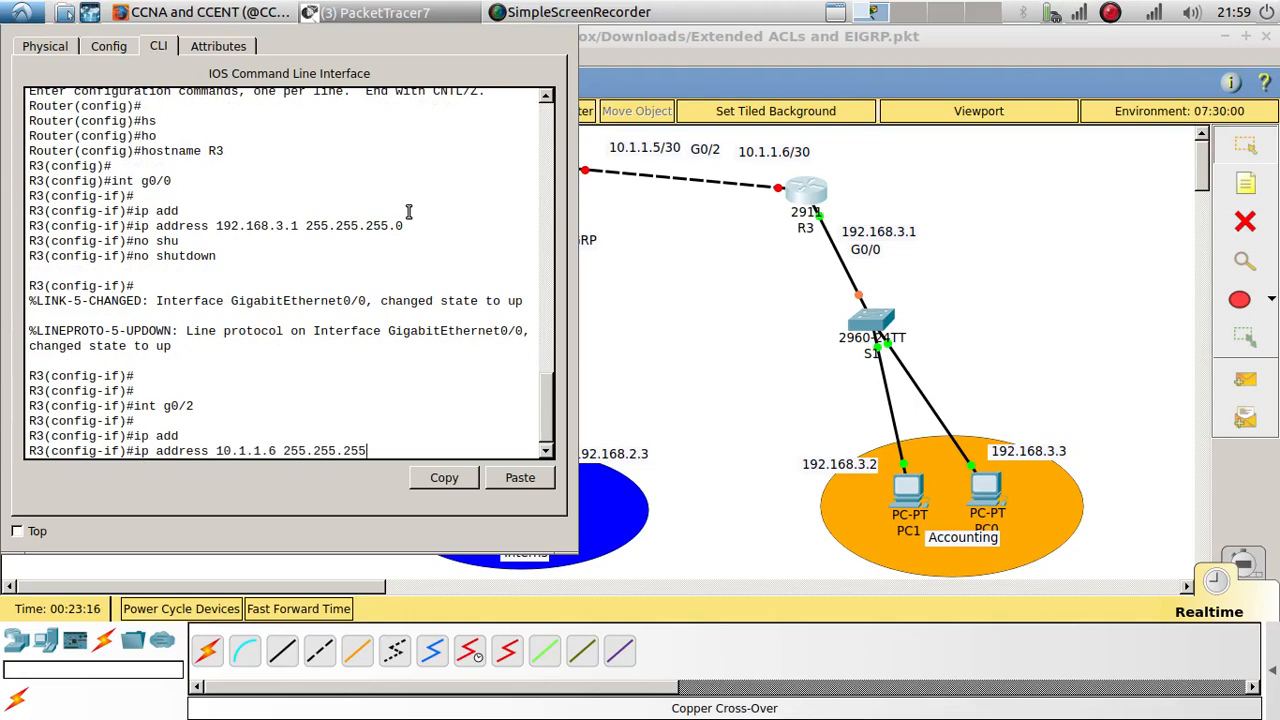
{"action": "key", "text": "Return"}
{"action": "key", "text": "Return"}
- Enable R3's interface g0/2 with no shutdown
{"action": "type", "text": "no ns"}
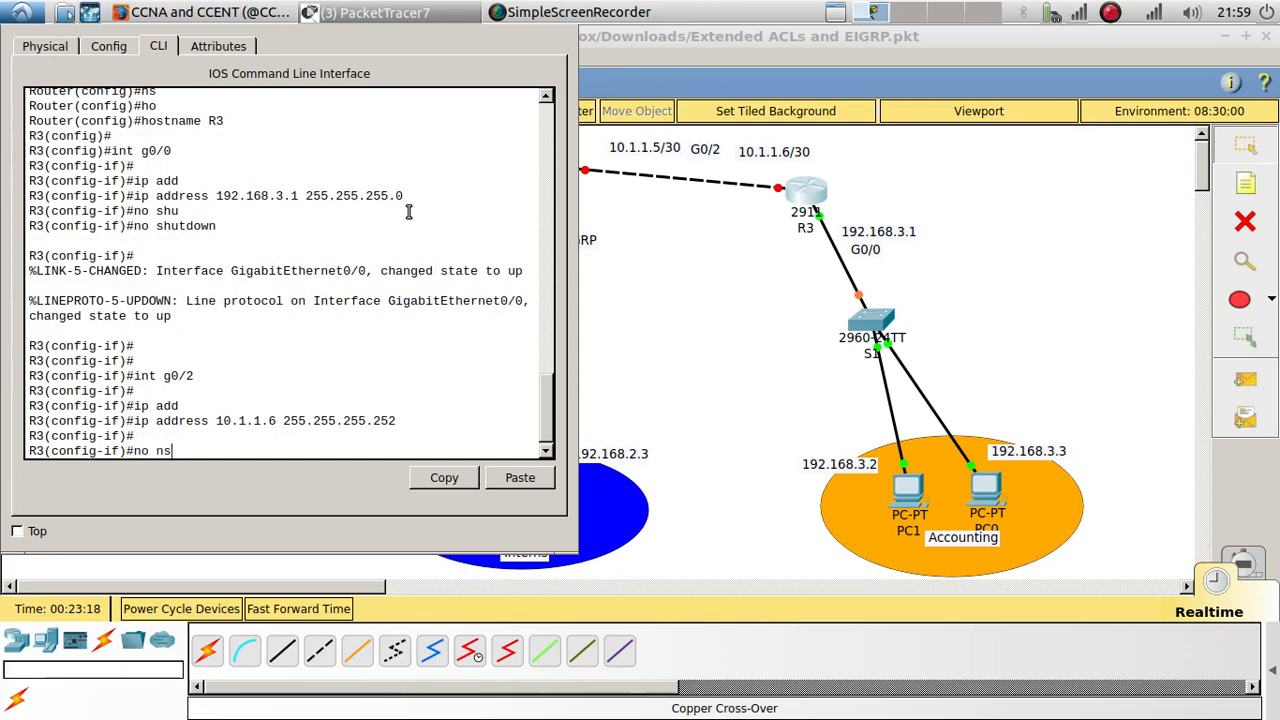
{"action": "key", "text": "BackSpace"}
{"action": "key", "text": "BackSpace"}
{"action": "type", "text": "shu"}
{"action": "key", "text": "Tab"}
{"action": "key", "text": "Return"}
{"action": "key", "text": "Return"}
{"action": "key", "text": "Return"}
{"action": "key", "text": "Return"}
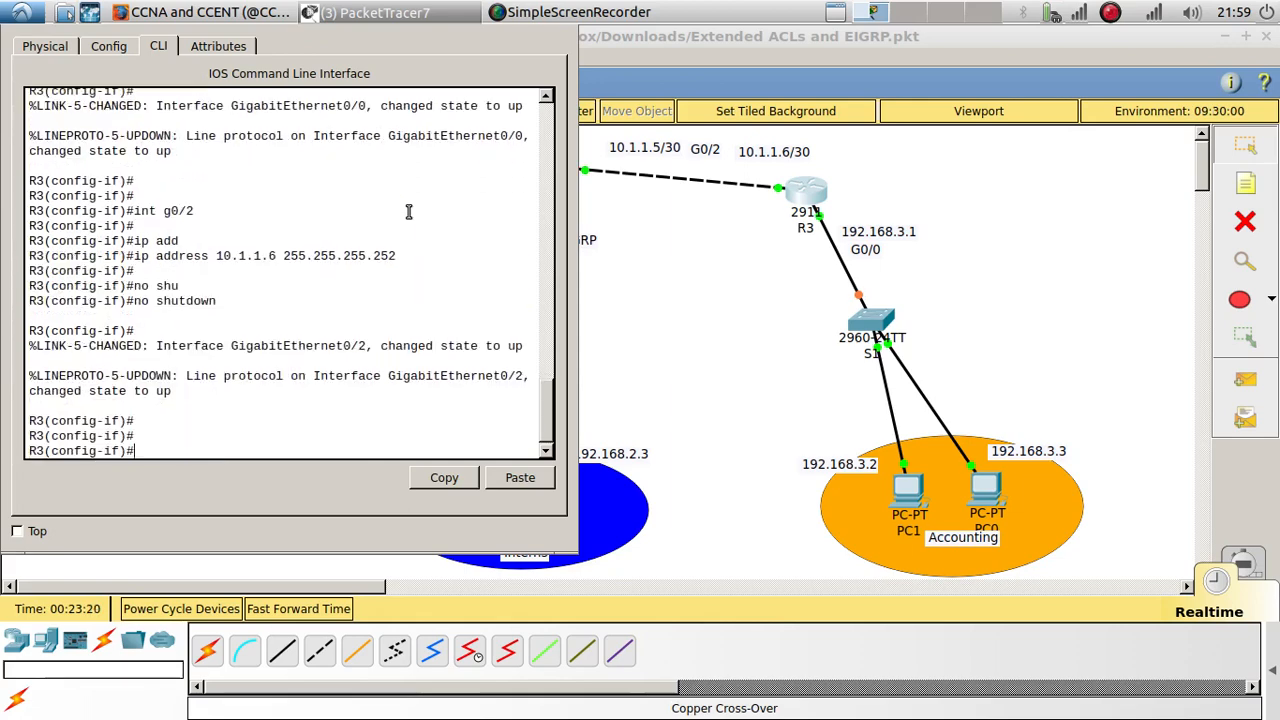
- Ping R2's address 10.1.1.5 from R3 and look over the links in the topology
{"action": "type", "text": "do ping 10.1.1.6"}
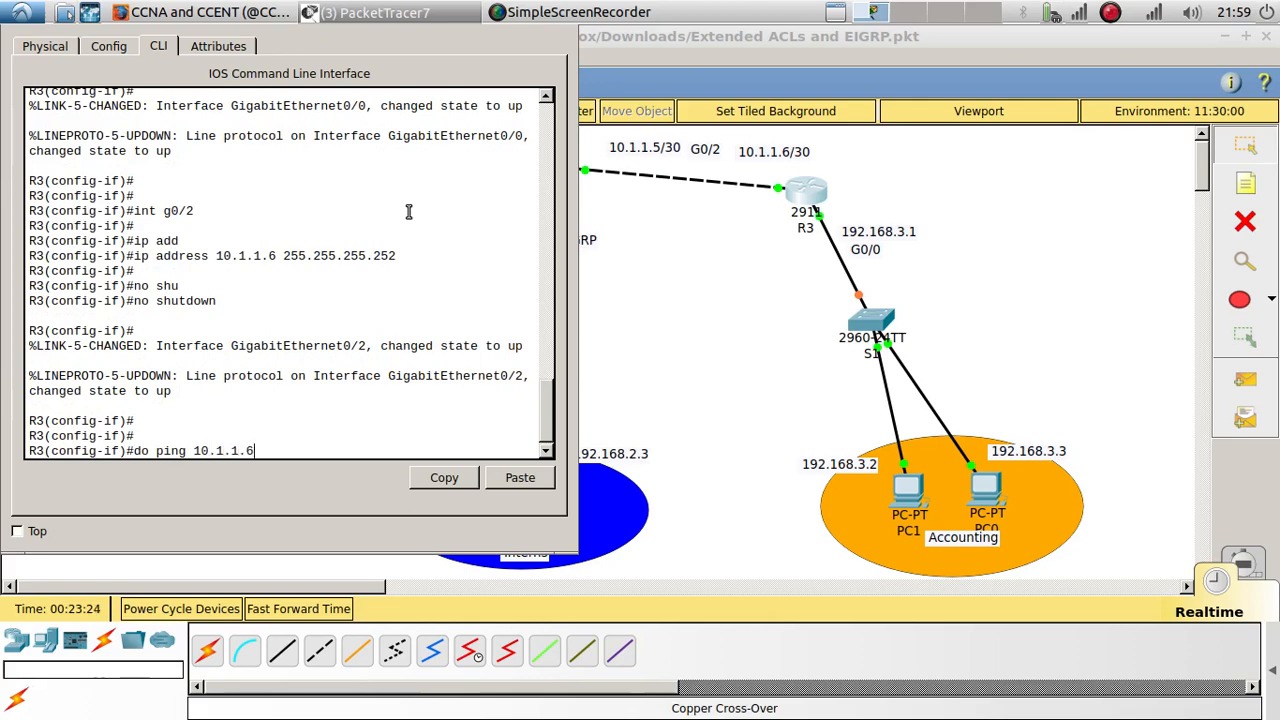
{"action": "key", "text": "BackSpace"}
{"action": "type", "text": "5"}
{"action": "key", "text": "Return"}
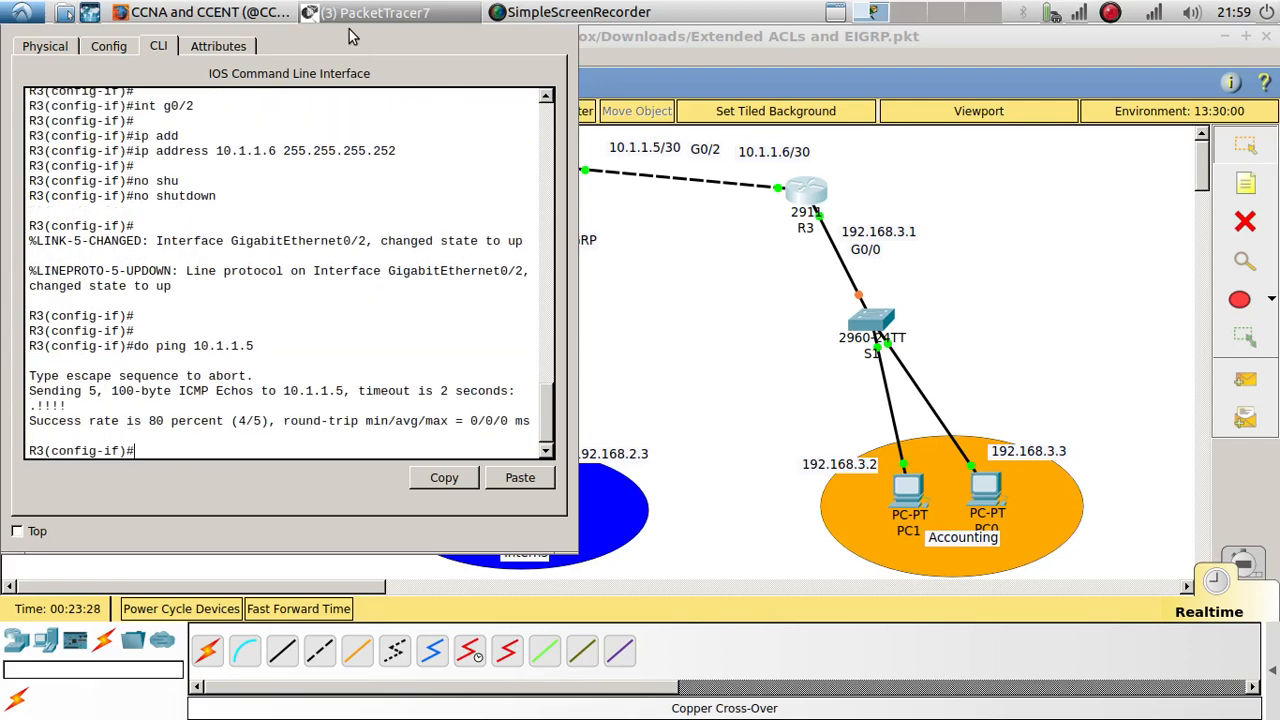
{"action": "left_click", "coordinate": [712, 337]}
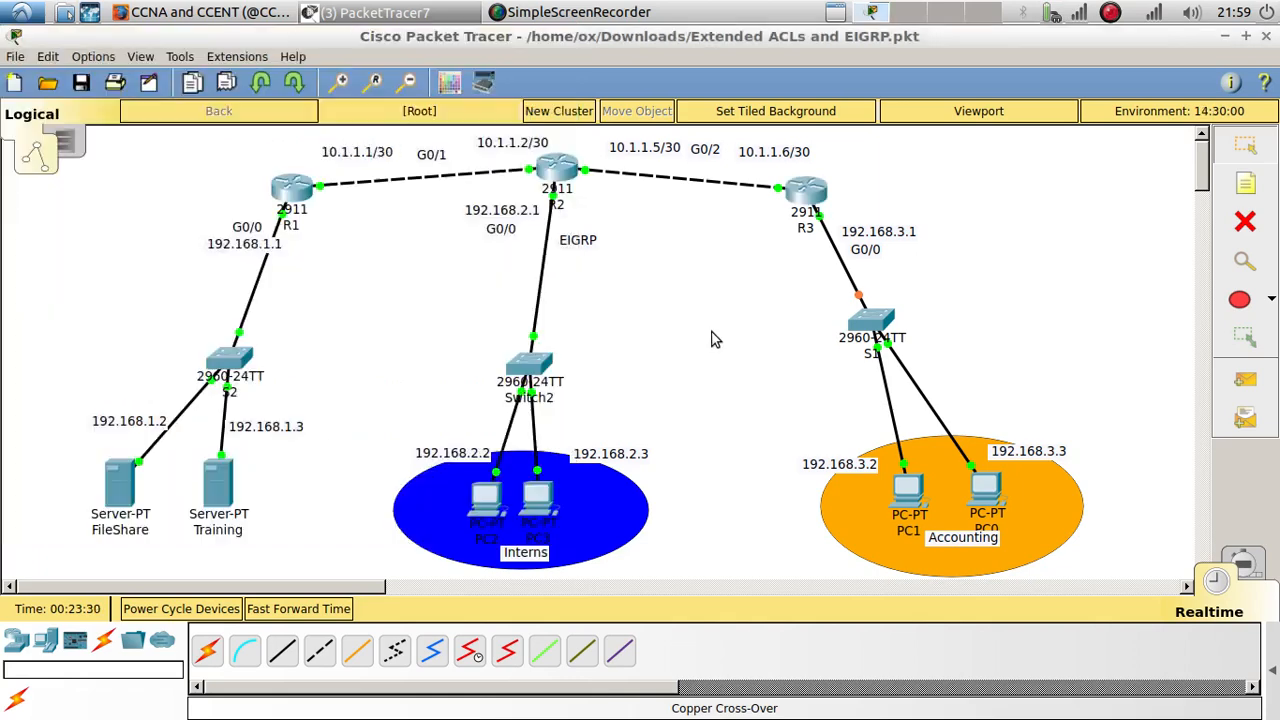
- Return to R3's command line and start EIGRP process 1
{"action": "left_click", "coordinate": [805, 198]}
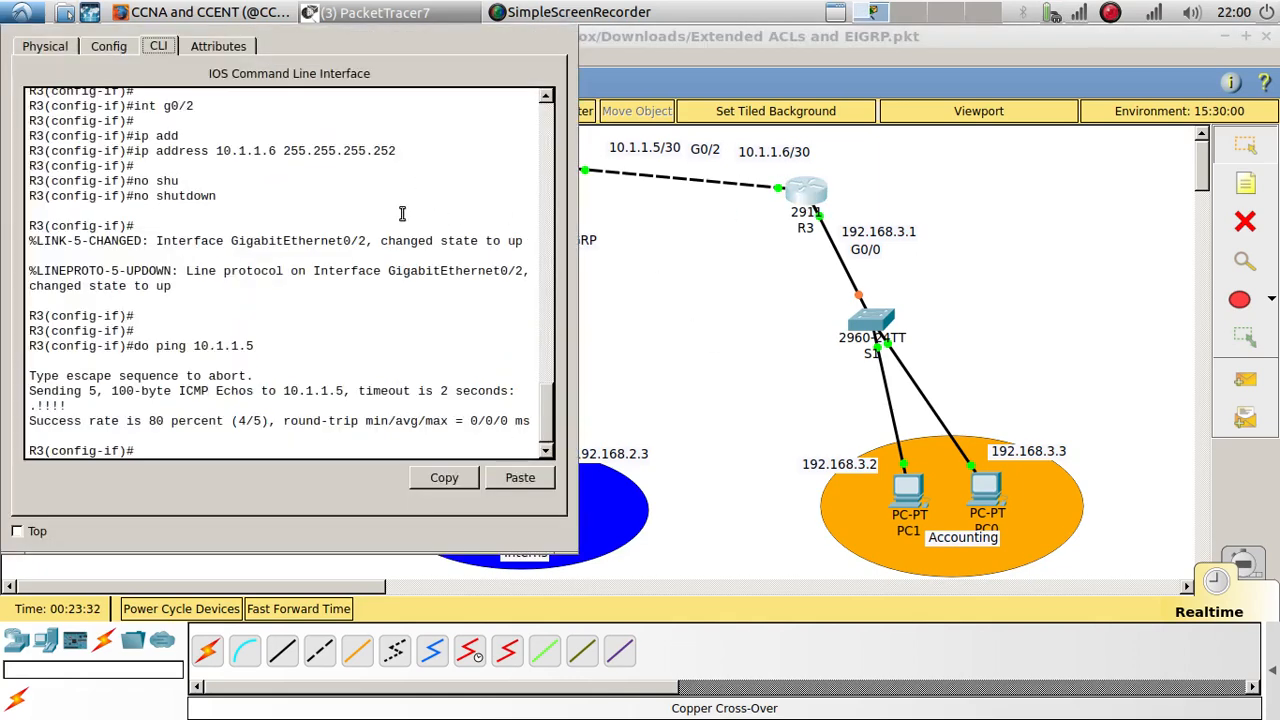
{"action": "type", "text": "rou"}
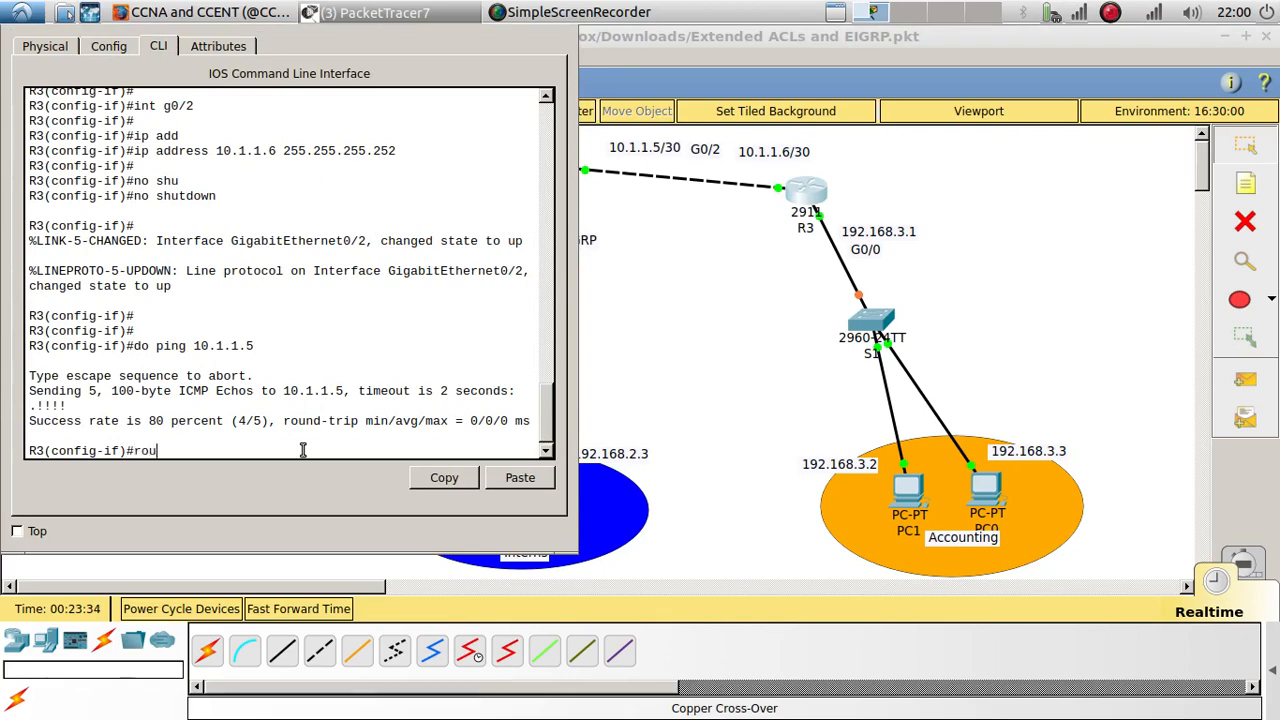
{"action": "type", "text": "ter ei"}
{"action": "key", "text": "Tab"}
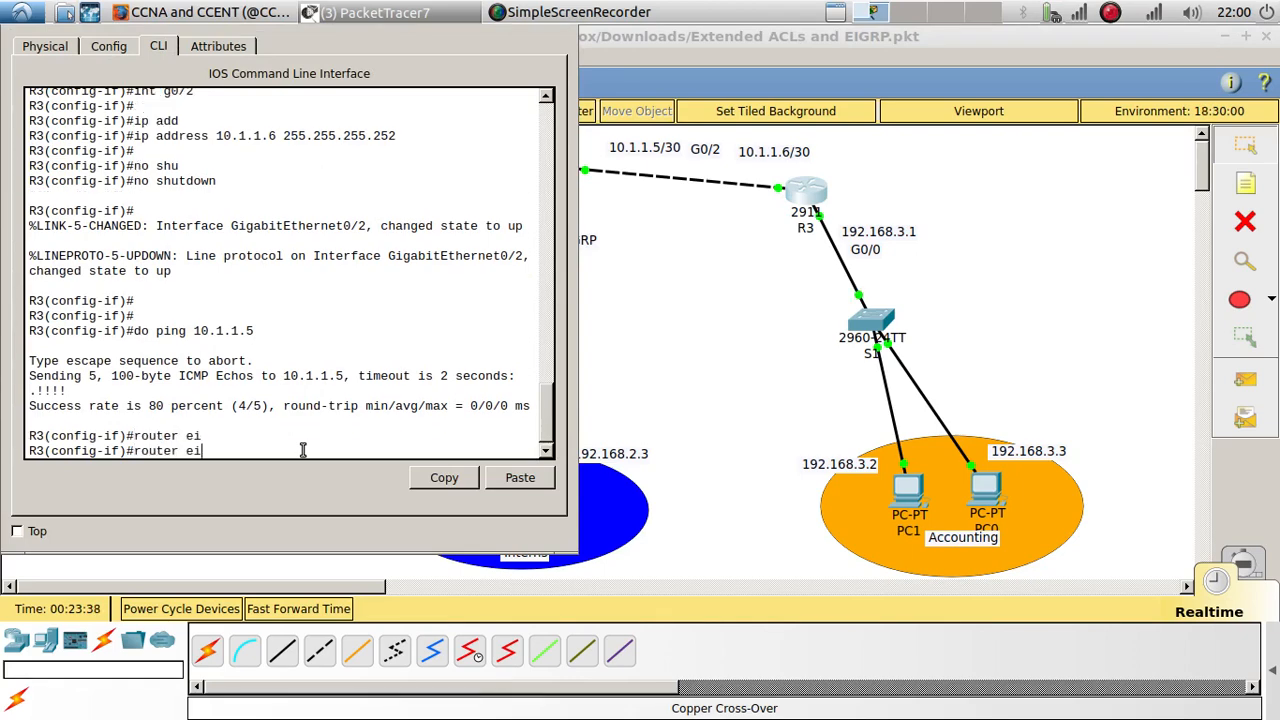
{"action": "type", "text": "grp 1"}
{"action": "key", "text": "Return"}
- Advertise network 10.1.1.6 in R3's EIGRP process
{"action": "type", "text": "net"}
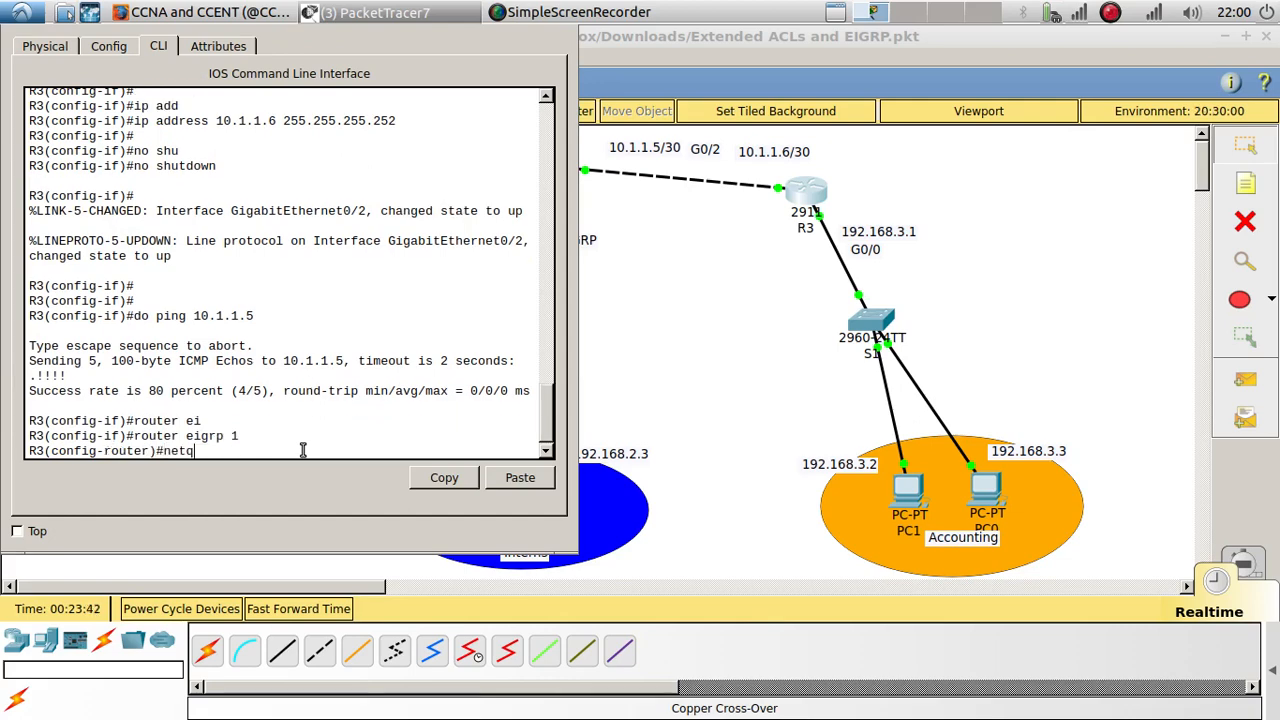
{"action": "key", "text": "Tab"}
{"action": "type", "text": "10.1.1"}
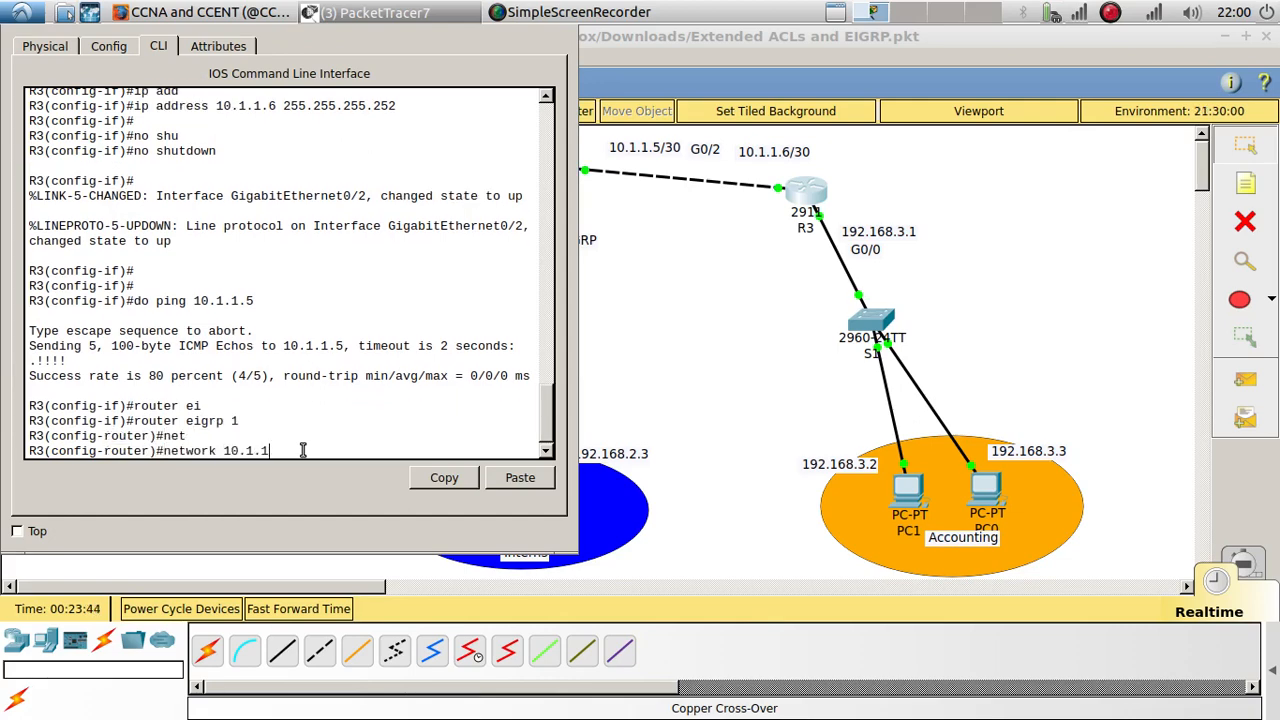
{"action": "type", "text": ".6"}
{"action": "key", "text": "Return"}
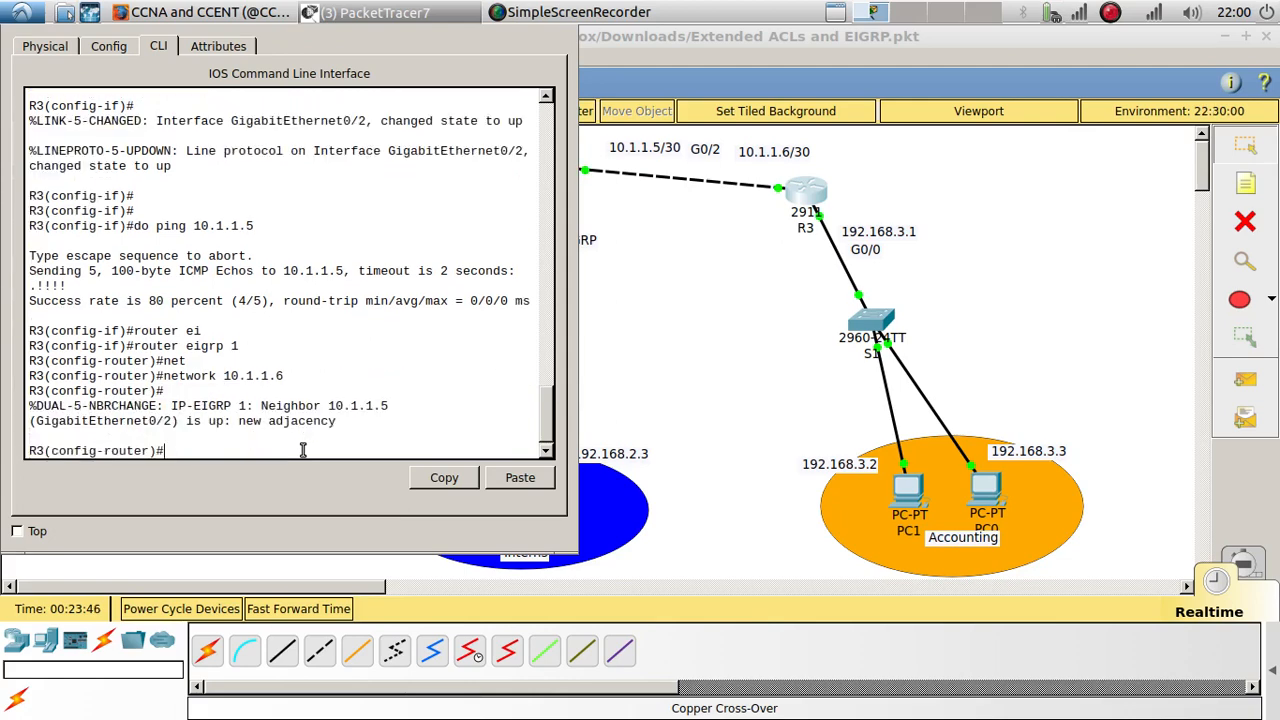
- Advertise network 192.168.3.0 255.255.255.0 in R3's EIGRP process
{"action": "type", "text": "net"}
{"action": "key", "text": "Tab"}
{"action": "type", "text": "q"}
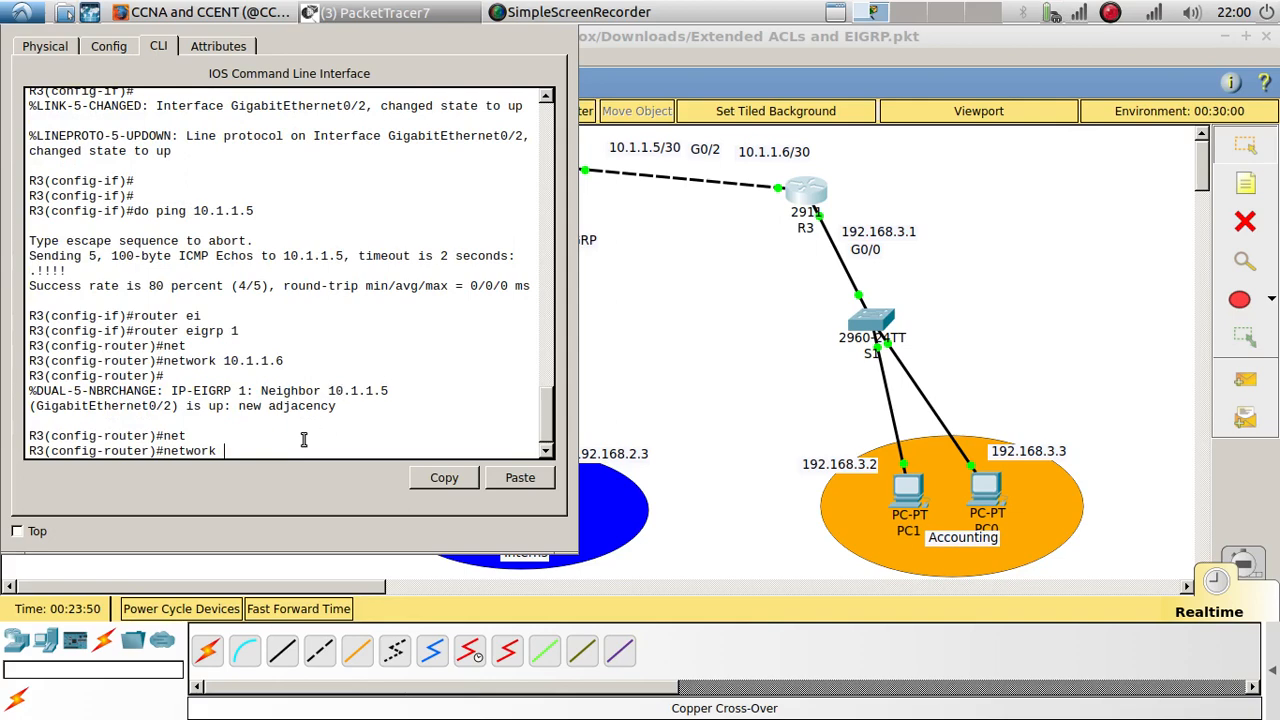
{"action": "type", "text": "192.168.3.0 25"}
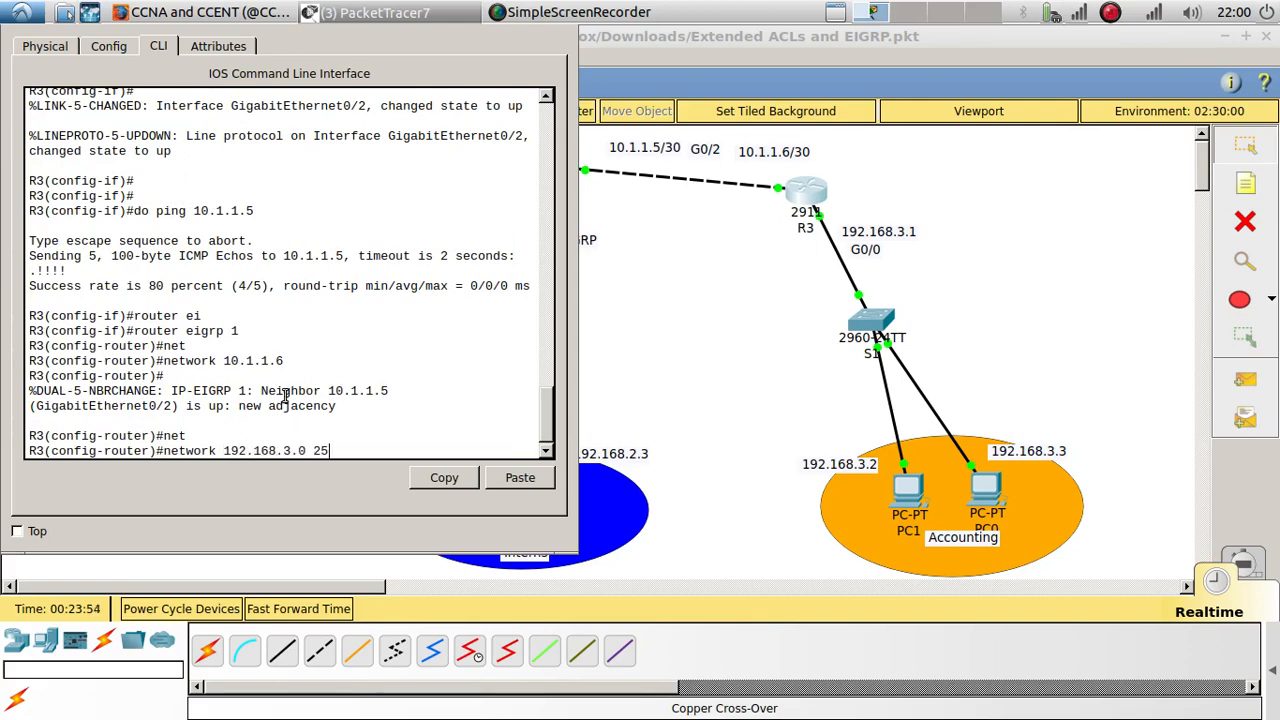
{"action": "type", "text": "5.255."}
{"action": "type", "text": "55."}
{"action": "key", "text": "Return"}
{"action": "key", "text": "Return"}
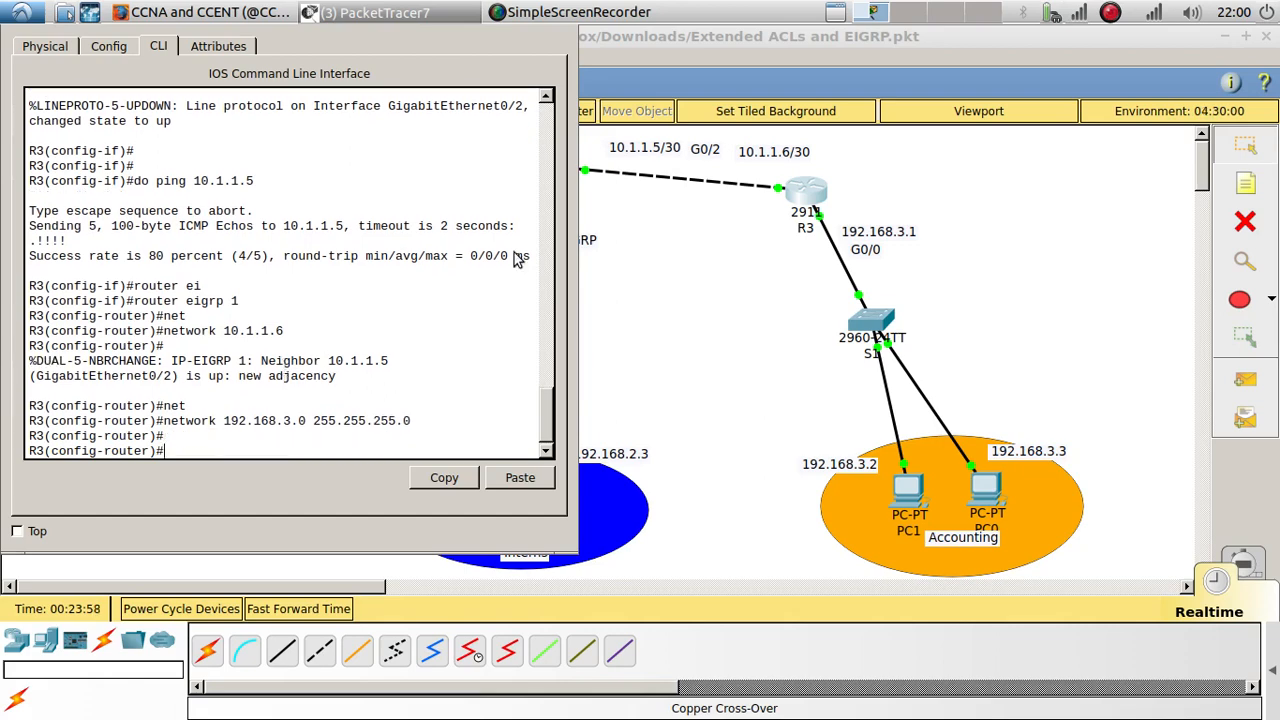
- Ping the FileShare server at 192.168.1.2 from R3 and check the echo replies
{"action": "type", "text": "do ping 192.168"}
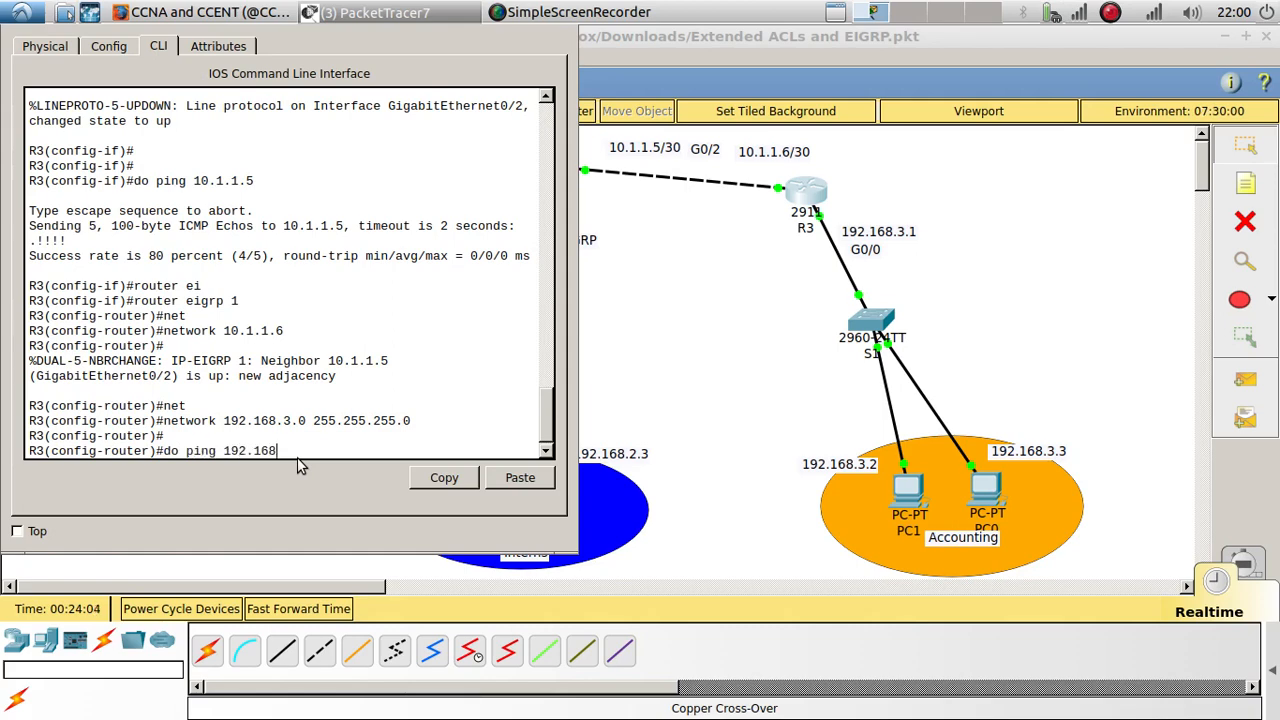
{"action": "type", "text": ".1.2"}
{"action": "key", "text": "Return"}
{"action": "left_click", "coordinate": [656, 306]}
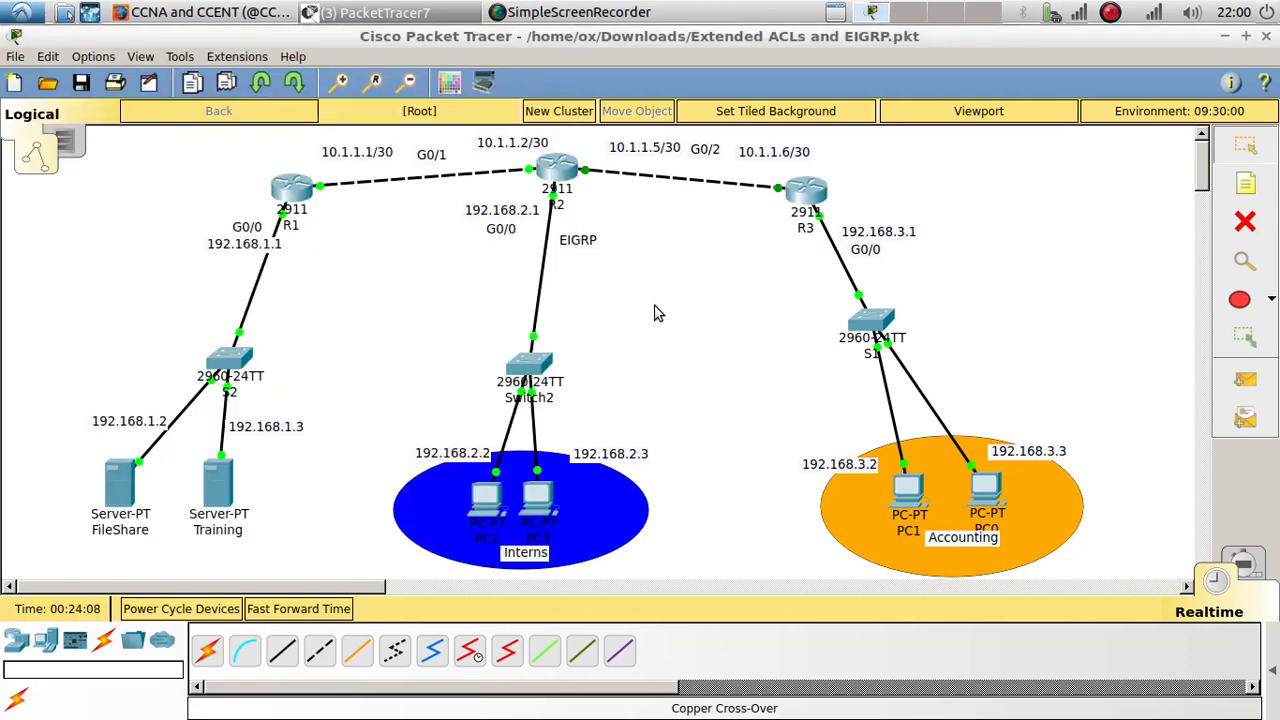
{"action": "left_click", "coordinate": [800, 222]}
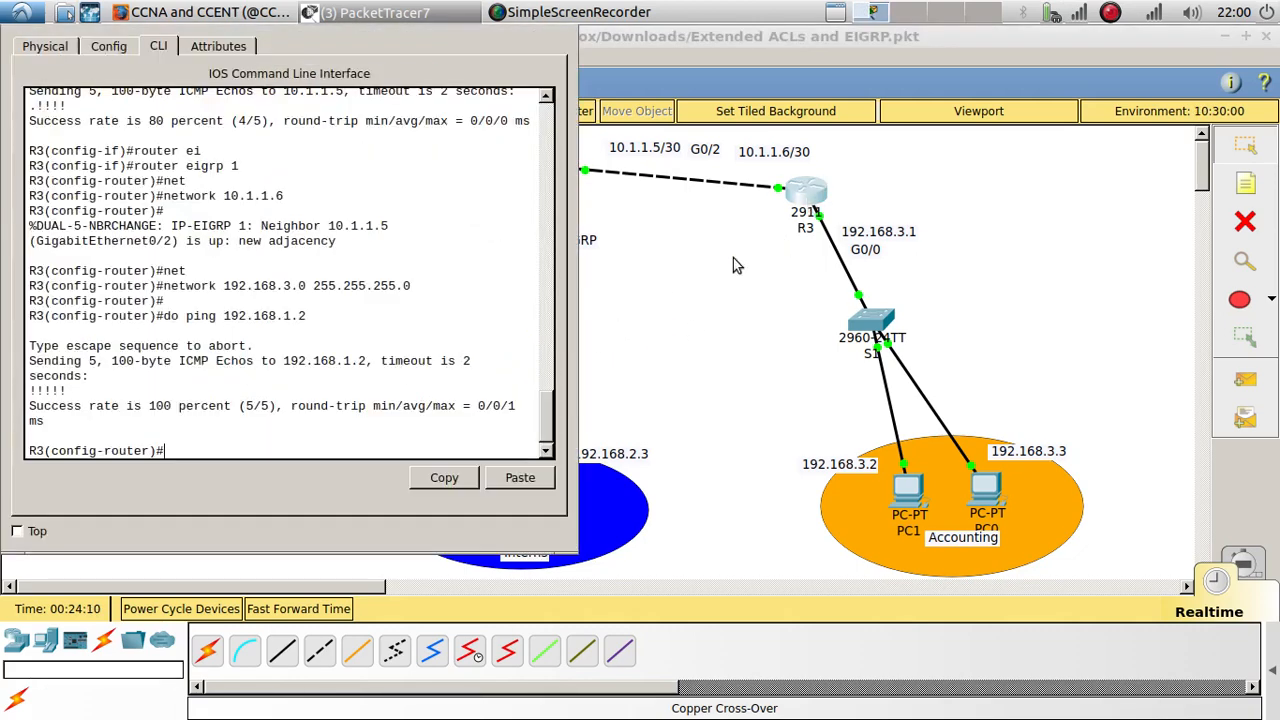
- Ping the Training server at 192.168.1.3 from R3, then return to the topology
{"action": "key", "text": "Up"}
{"action": "key", "text": "BackSpace"}
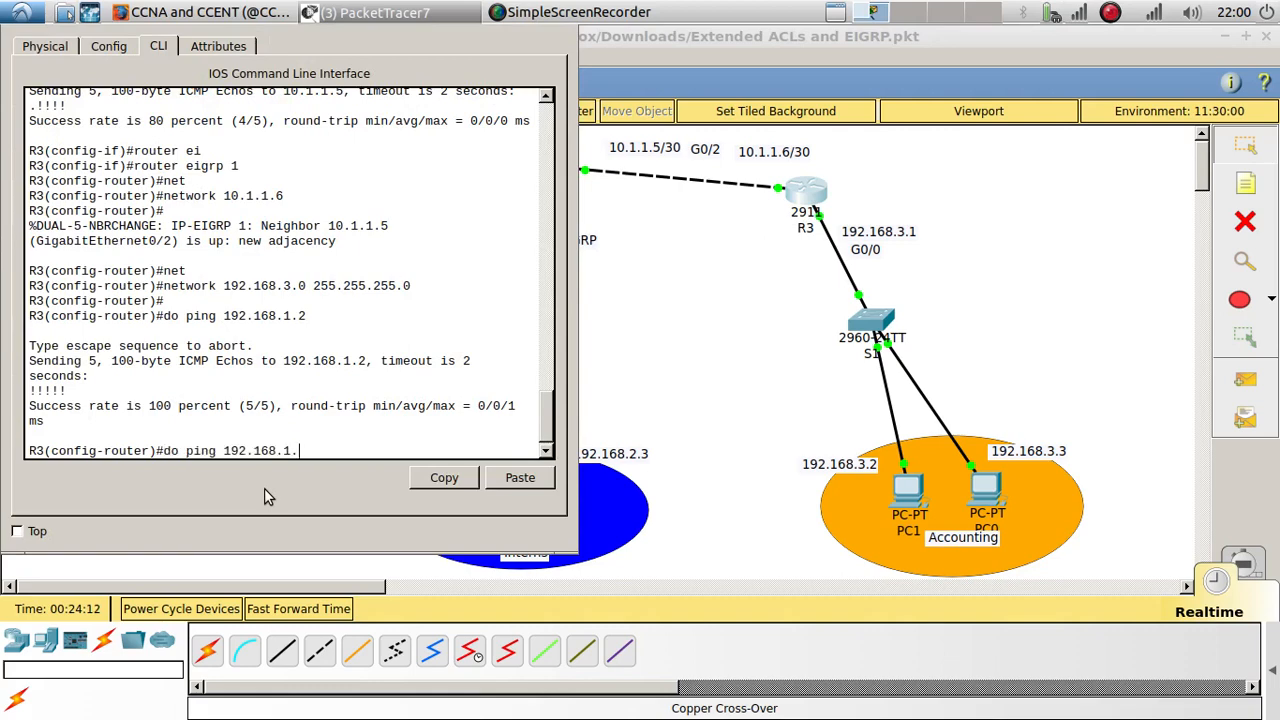
{"action": "type", "text": "3"}
{"action": "key", "text": "Return"}
{"action": "left_click", "coordinate": [700, 412]}
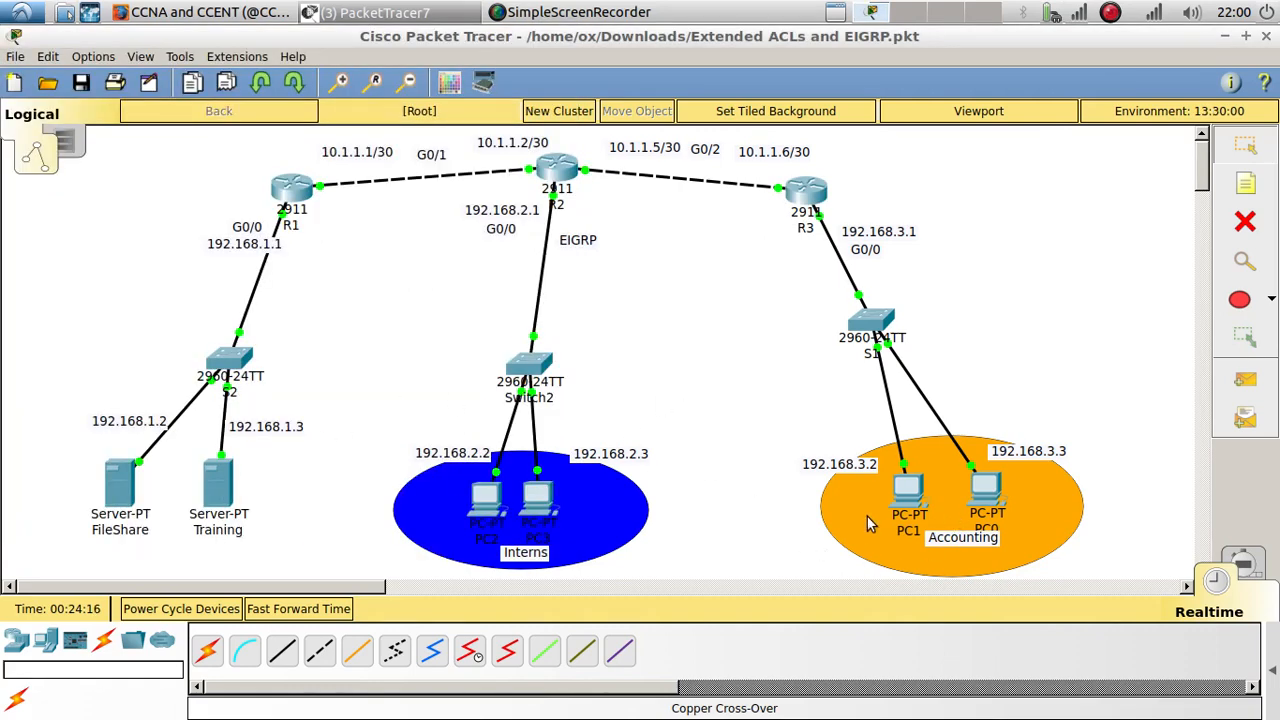
- Open PC0's Command Prompt and ping PC2 at 192.168.2.2
{"action": "left_click", "coordinate": [986, 500]}
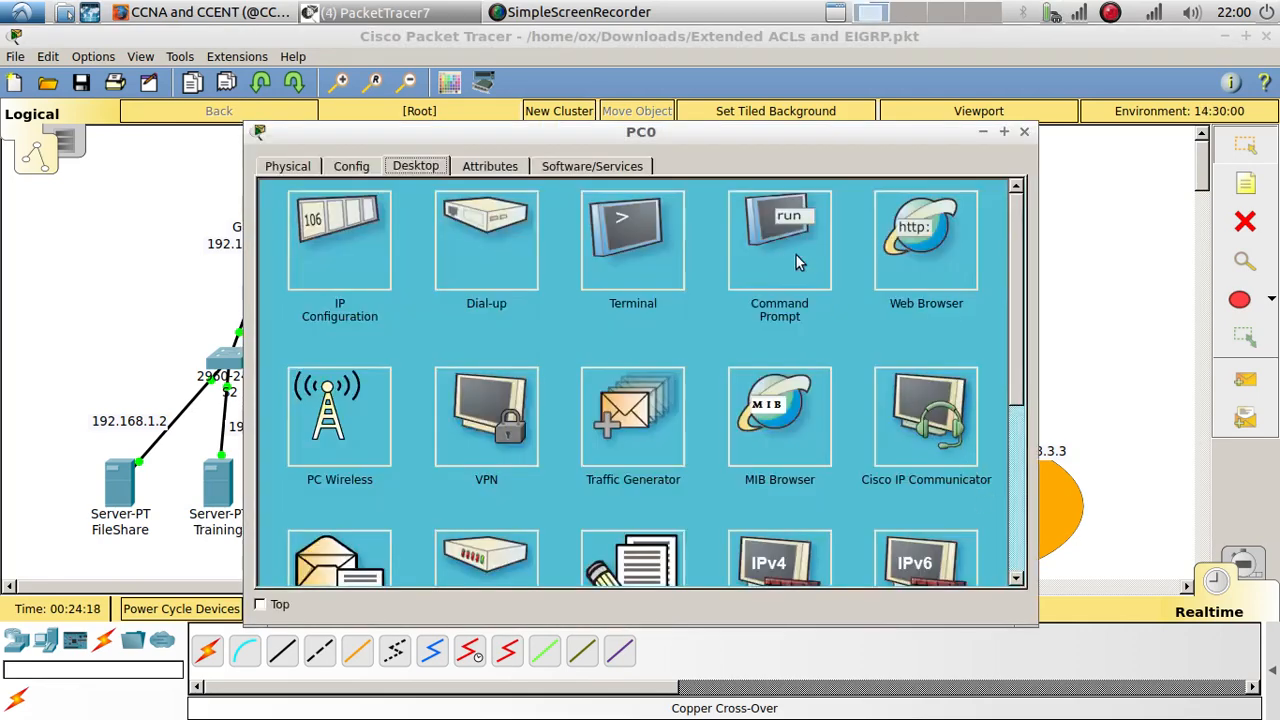
{"action": "left_click_drag", "start_coordinate": [756, 138], "coordinate": [1120, 105]}
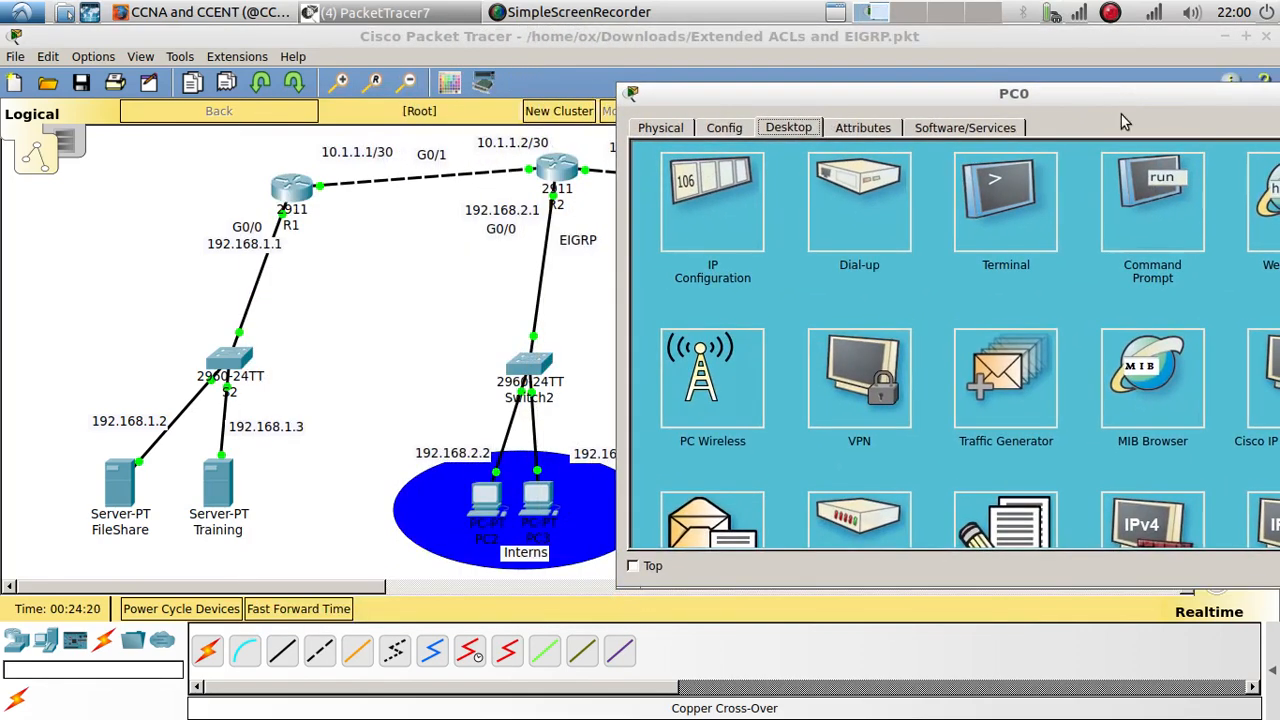
{"action": "left_click", "coordinate": [1152, 205]}
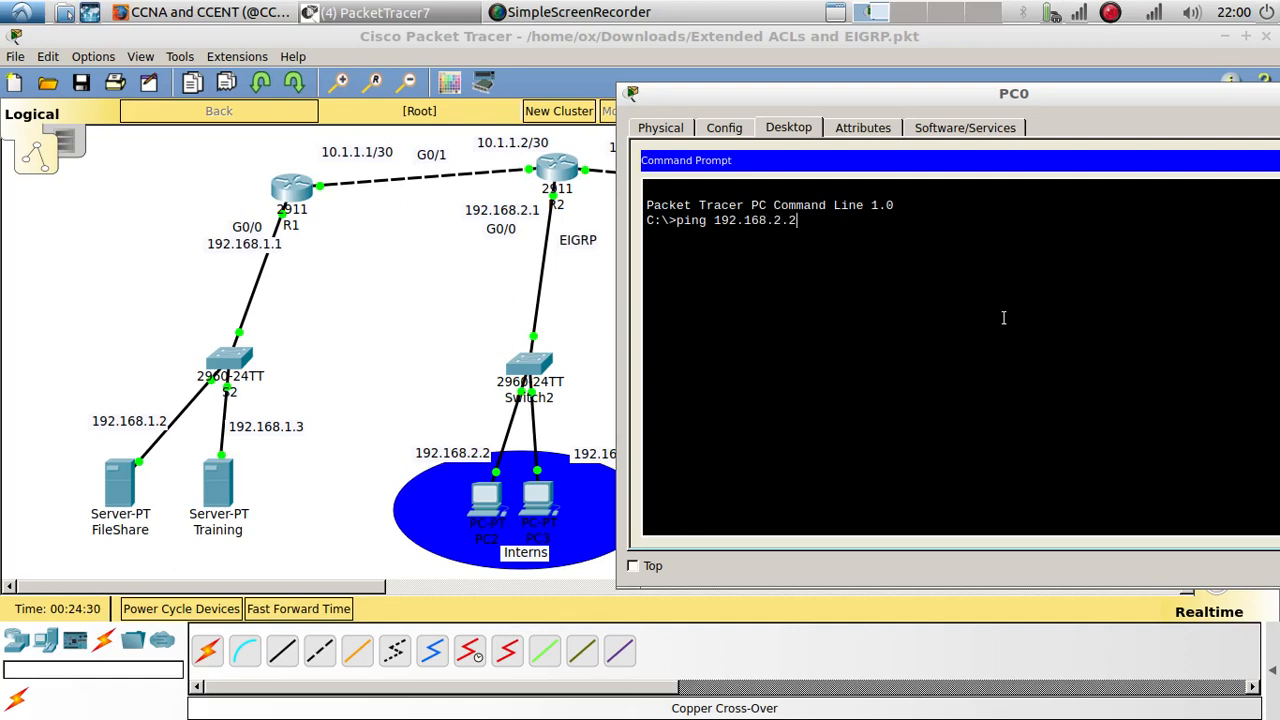
{"action": "key", "text": "Return"}
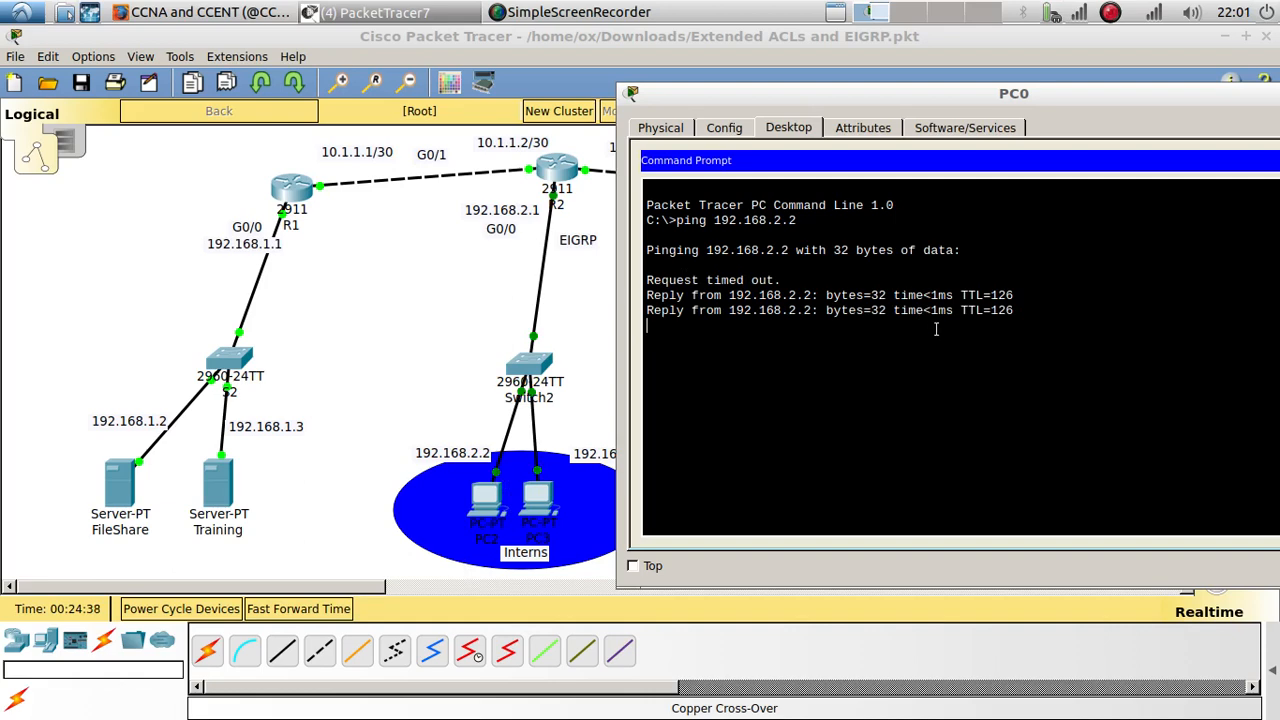
- Ping PC3 at 192.168.2.3 from PC0
{"action": "key", "text": "Up"}
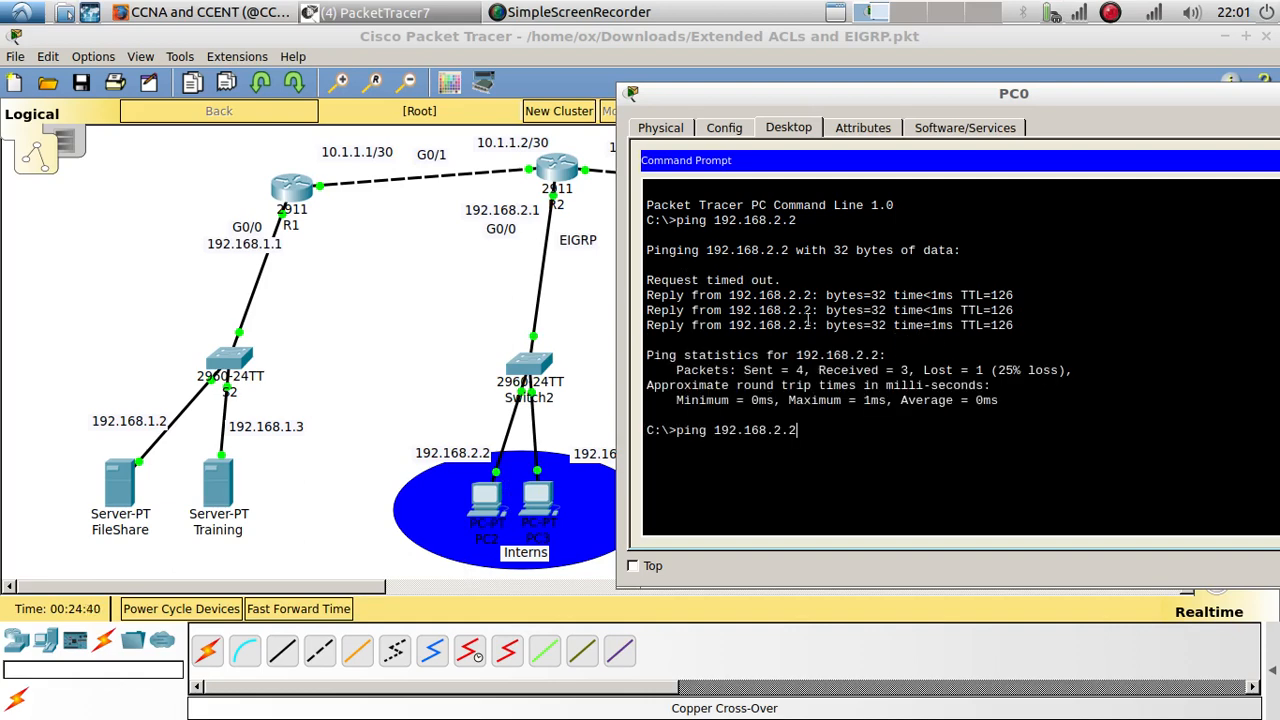
{"action": "key", "text": "BackSpace"}
{"action": "type", "text": "3"}
{"action": "key", "text": "Return"}
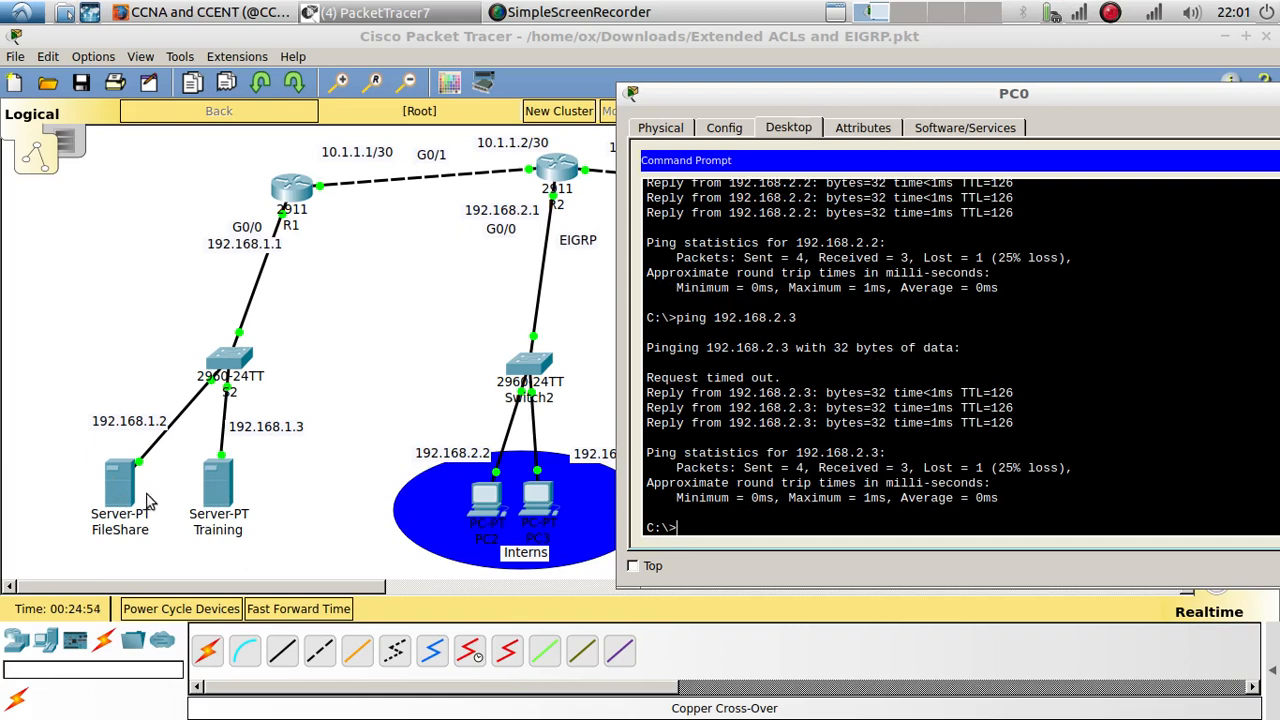
- Ping the servers at 192.168.1.2 and 192.168.1.3 from PC0, then close PC0's window
{"action": "key", "text": "Up"}
{"action": "type", "text": "1.2"}
{"action": "key", "text": "Return"}
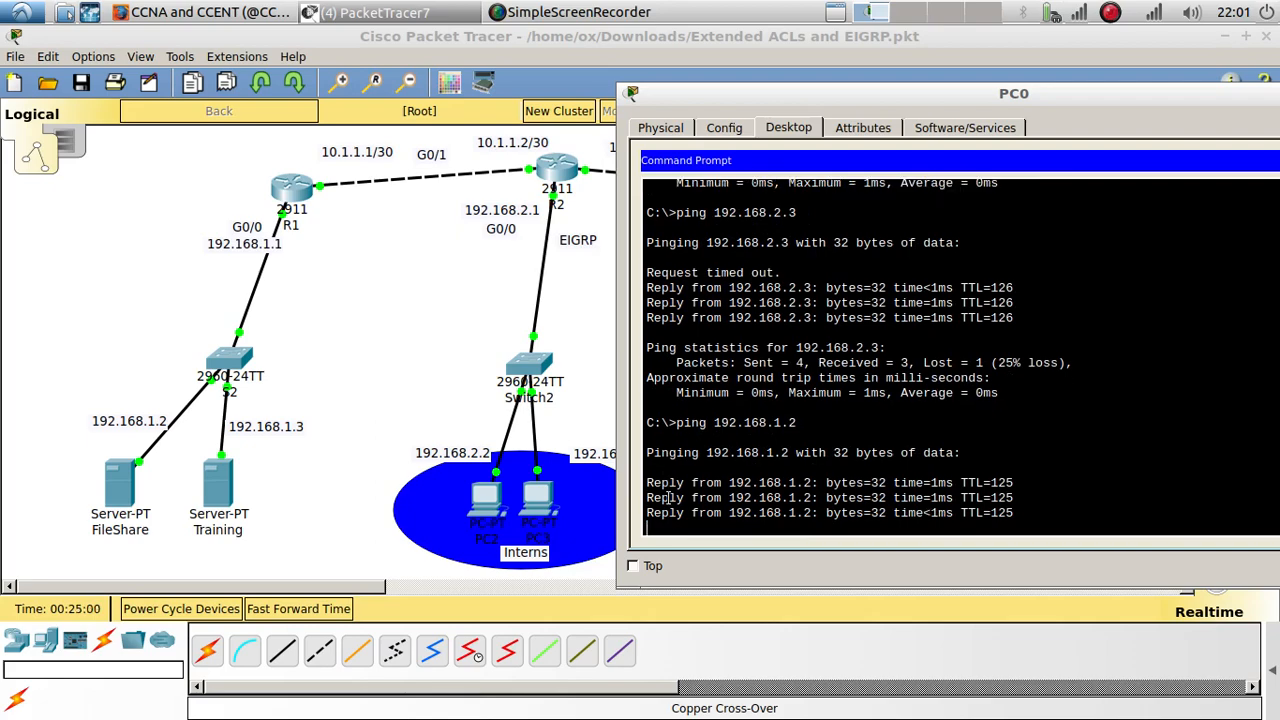
{"action": "key", "text": "Up"}
{"action": "type", "text": "3"}
{"action": "key", "text": "Return"}
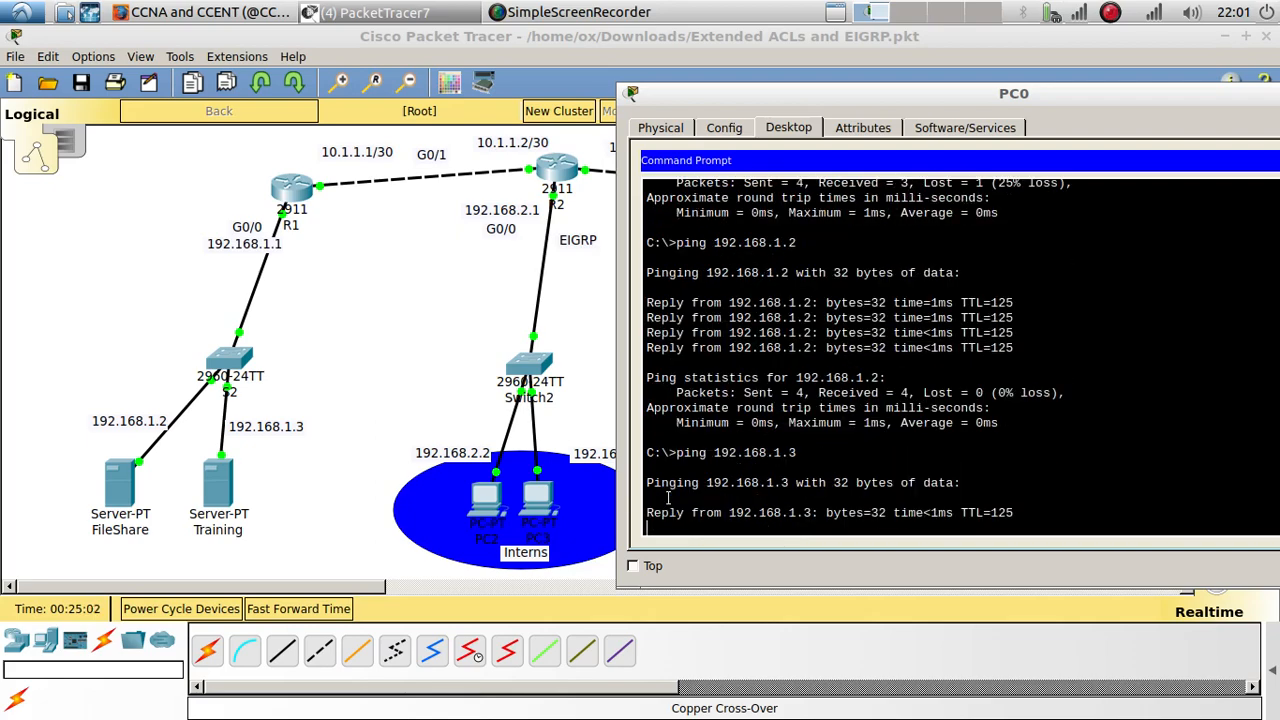
{"action": "left_click_drag", "start_coordinate": [851, 99], "coordinate": [509, 137]}
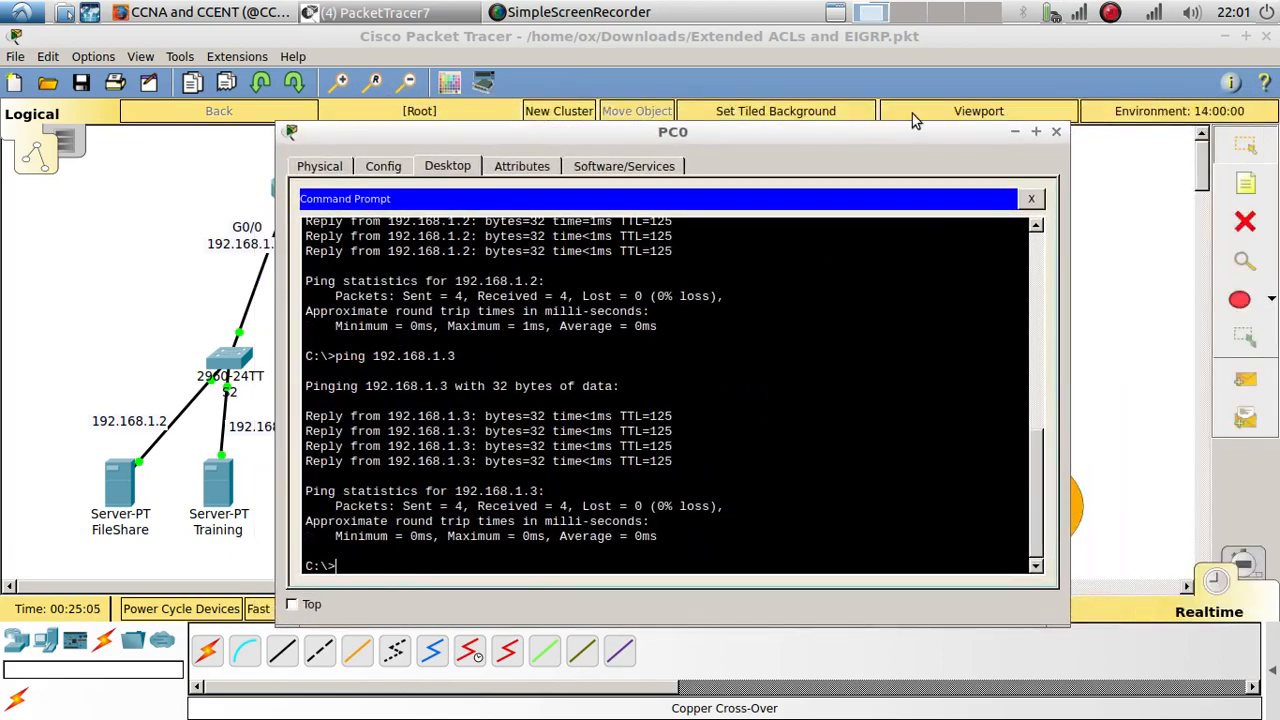
{"action": "left_click", "coordinate": [1056, 131]}
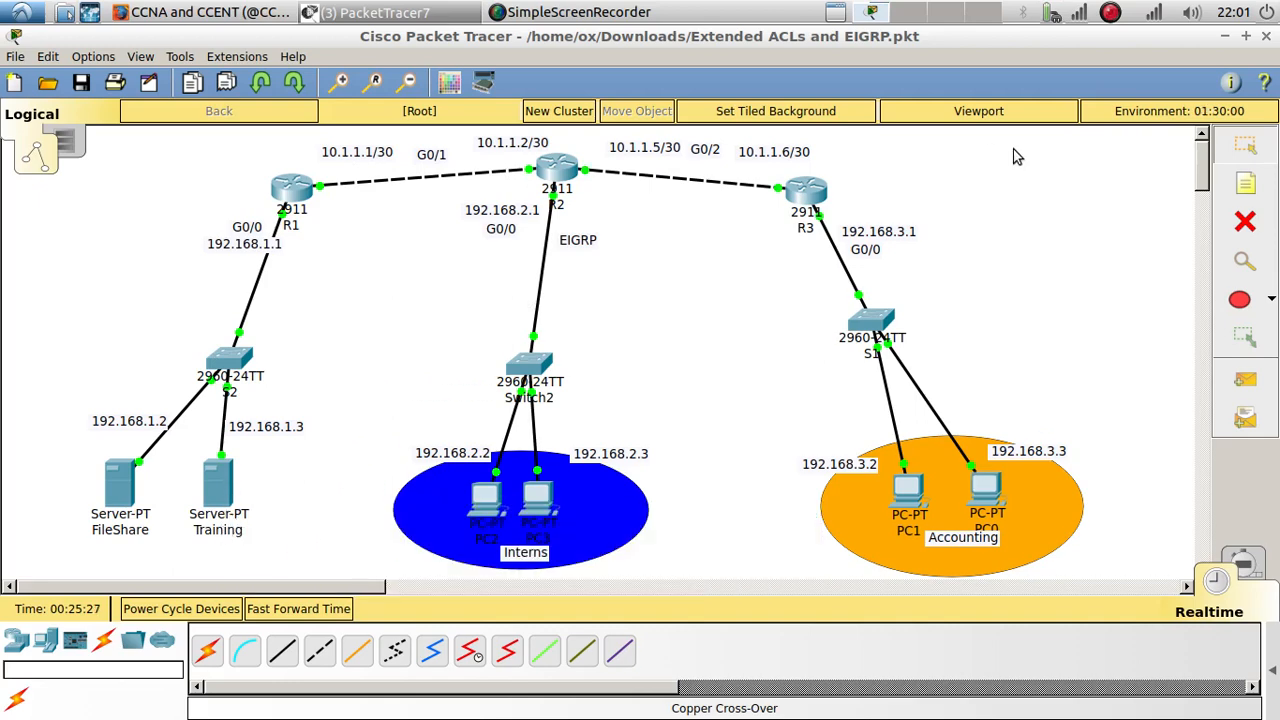
- Add the note "permit to Training Server bu deny to Fileshare" and position it just below the Interns label
{"action": "left_click", "coordinate": [1245, 183]}
{"action": "left_click", "coordinate": [601, 552]}
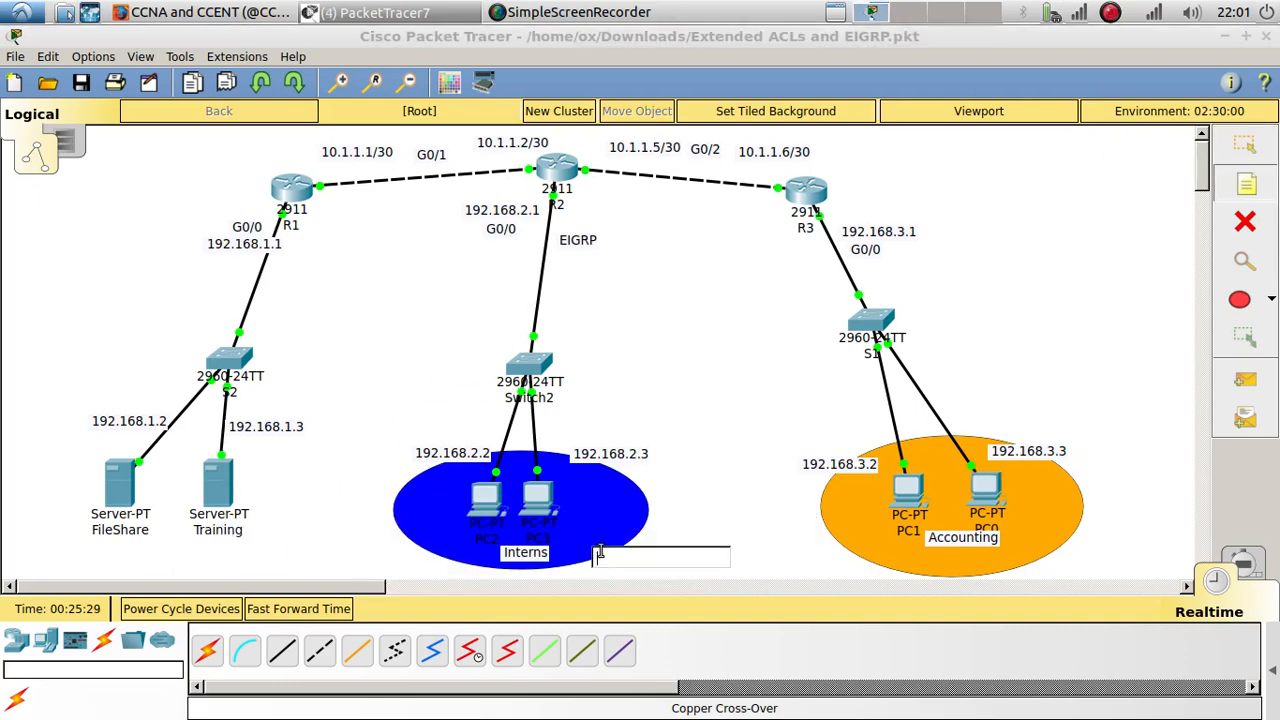
{"action": "type", "text": "permit"}
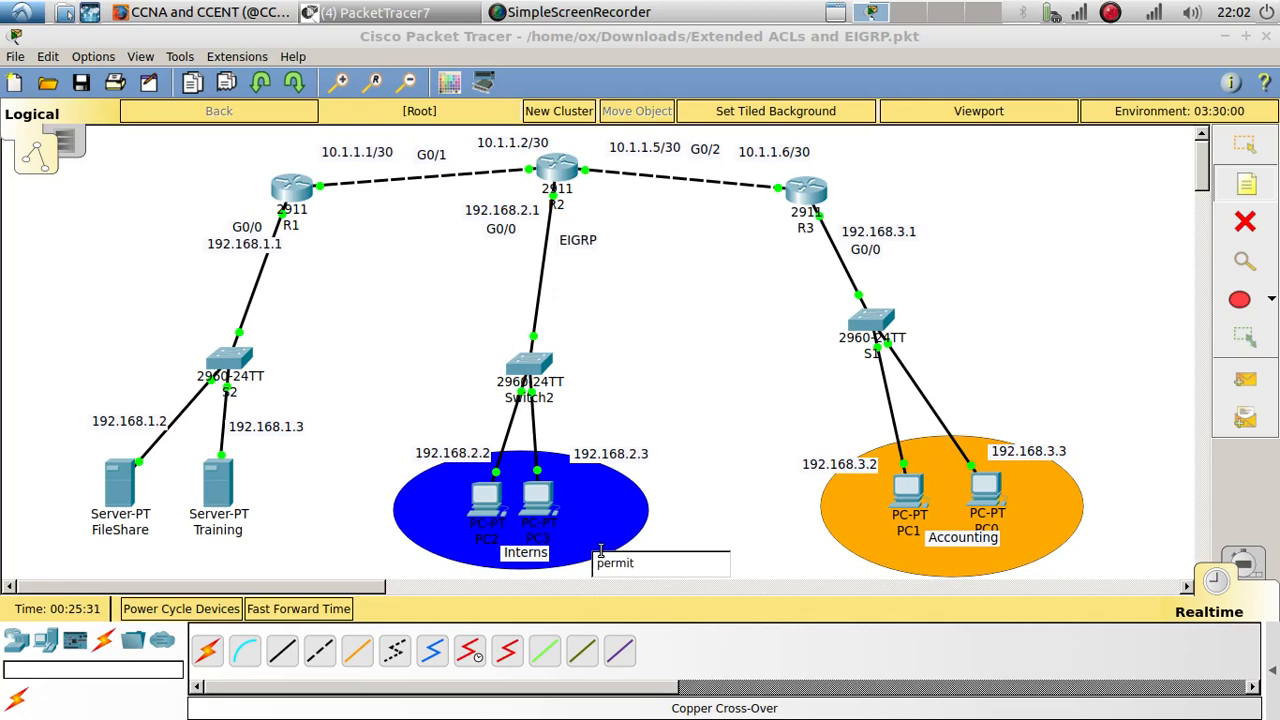
{"action": "type", "text": " to Training Server"}
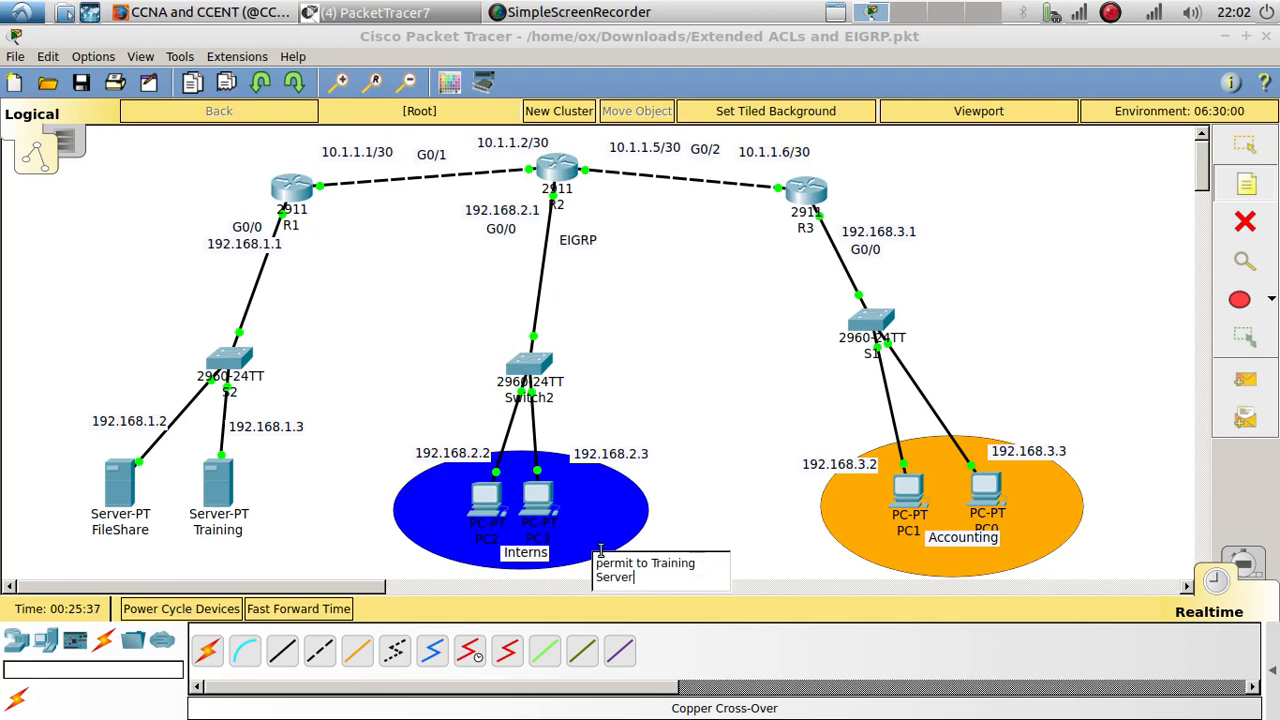
{"action": "type", "text": " bu deny to Fileshare"}
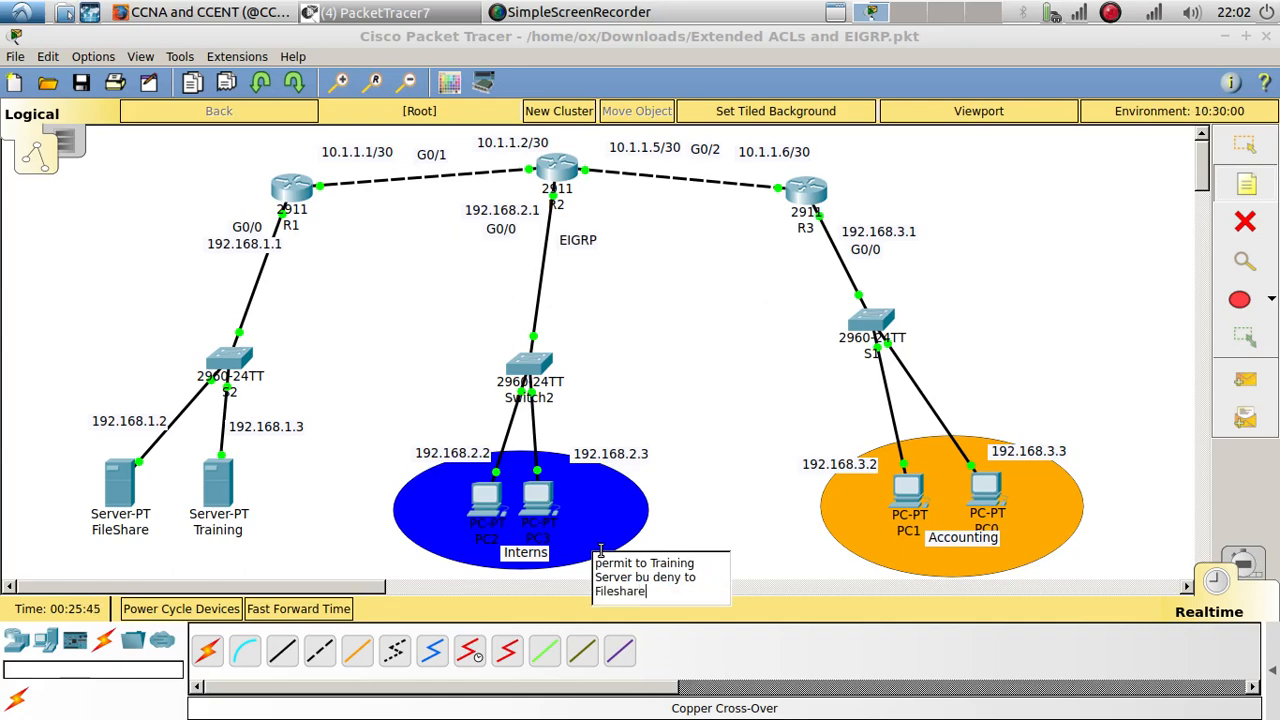
{"action": "left_click", "coordinate": [748, 573]}
{"action": "mouse_move", "coordinate": [508, 581]}
{"action": "left_mouse_down"}
{"action": "mouse_move", "coordinate": [484, 581]}
{"action": "mouse_move", "coordinate": [500, 604]}
{"action": "left_mouse_up"}
- Copy the Interns note's text into a new note below the Accounting area
{"action": "key", "text": "ctrl+c"}
{"action": "double_click", "coordinate": [484, 576]}
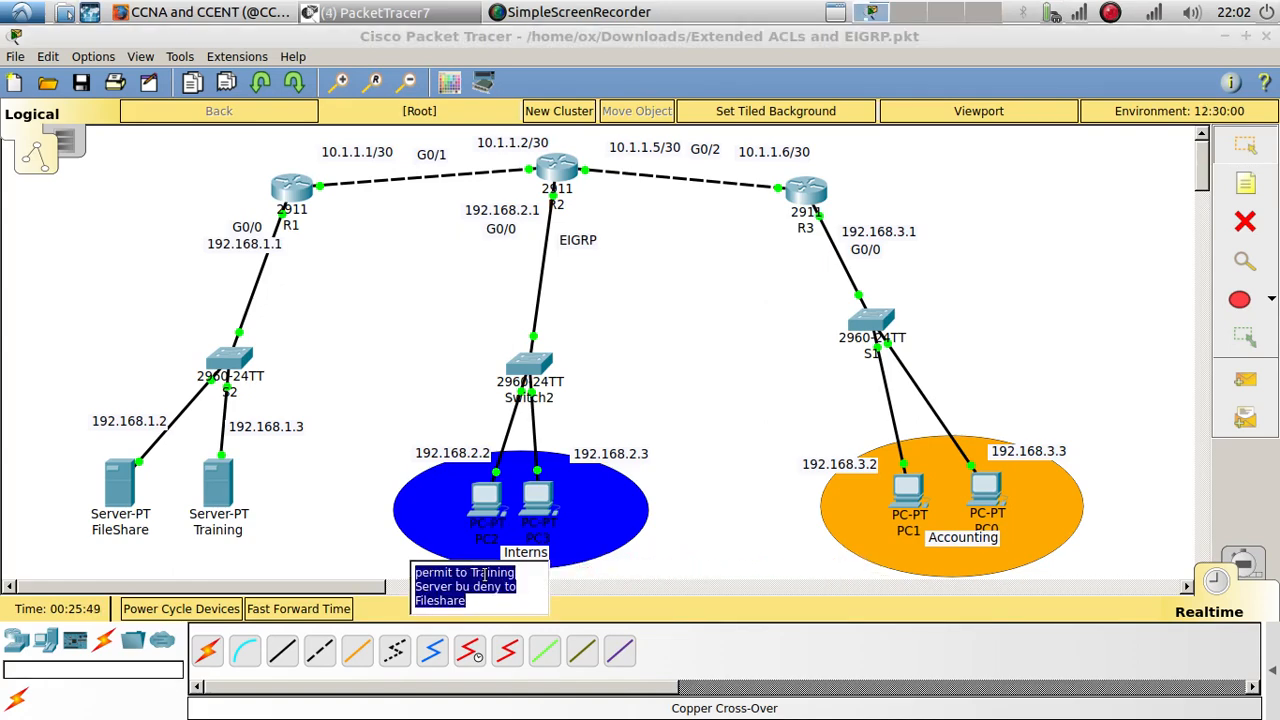
{"action": "left_click", "coordinate": [793, 576]}
{"action": "left_click", "coordinate": [1245, 183]}
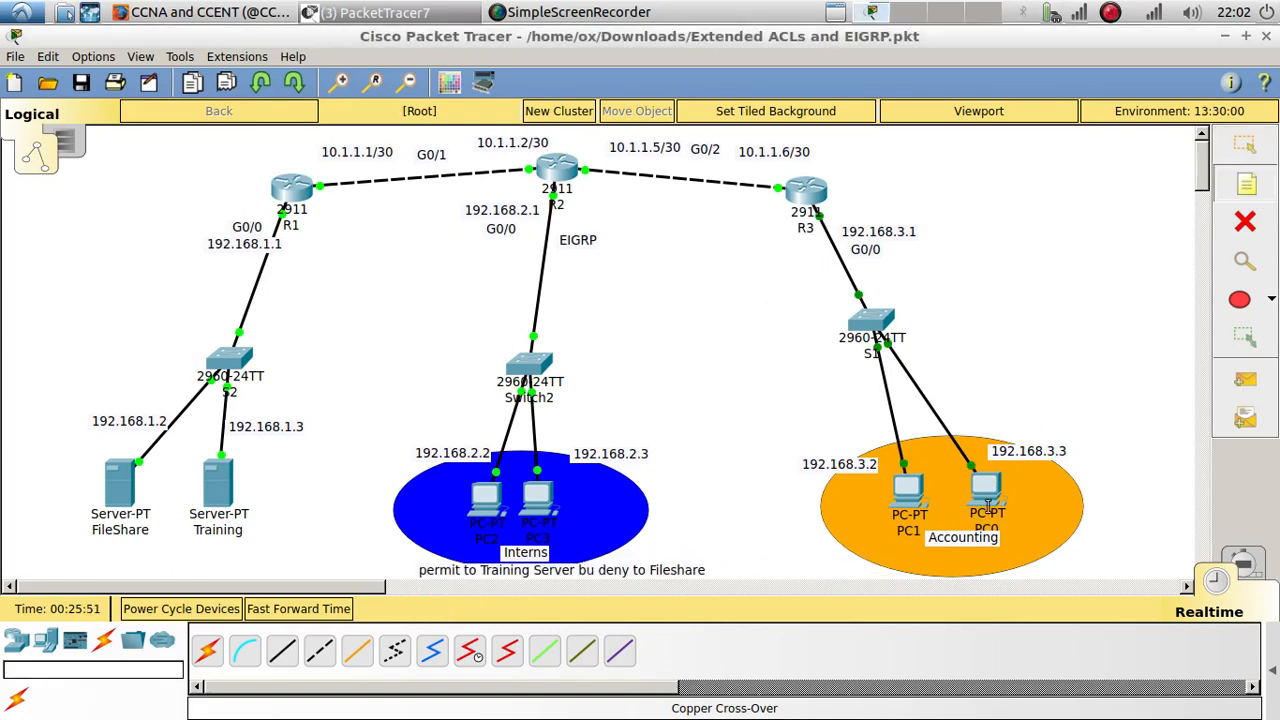
{"action": "left_click", "coordinate": [858, 560]}
{"action": "key", "text": "ctrl+v"}
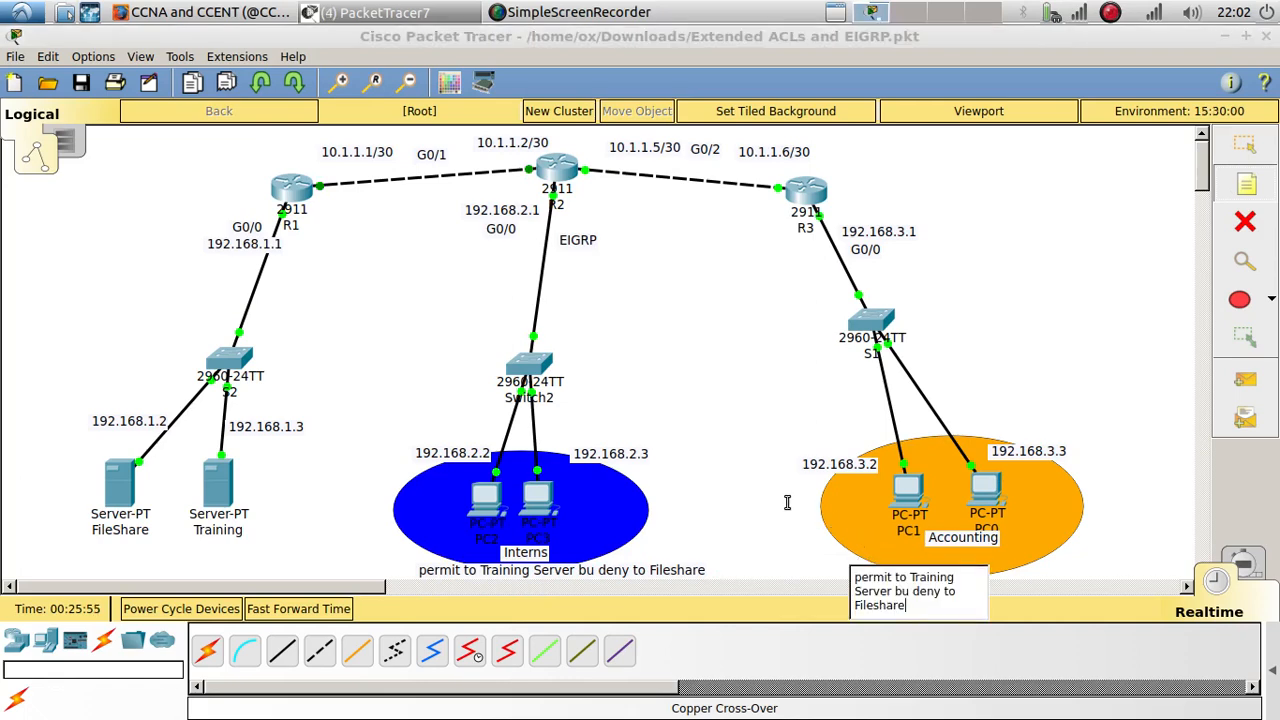
- Edit the Accounting note to read "permit to Fileshare Server bu deny to Training"
{"action": "double_click", "coordinate": [927, 577]}
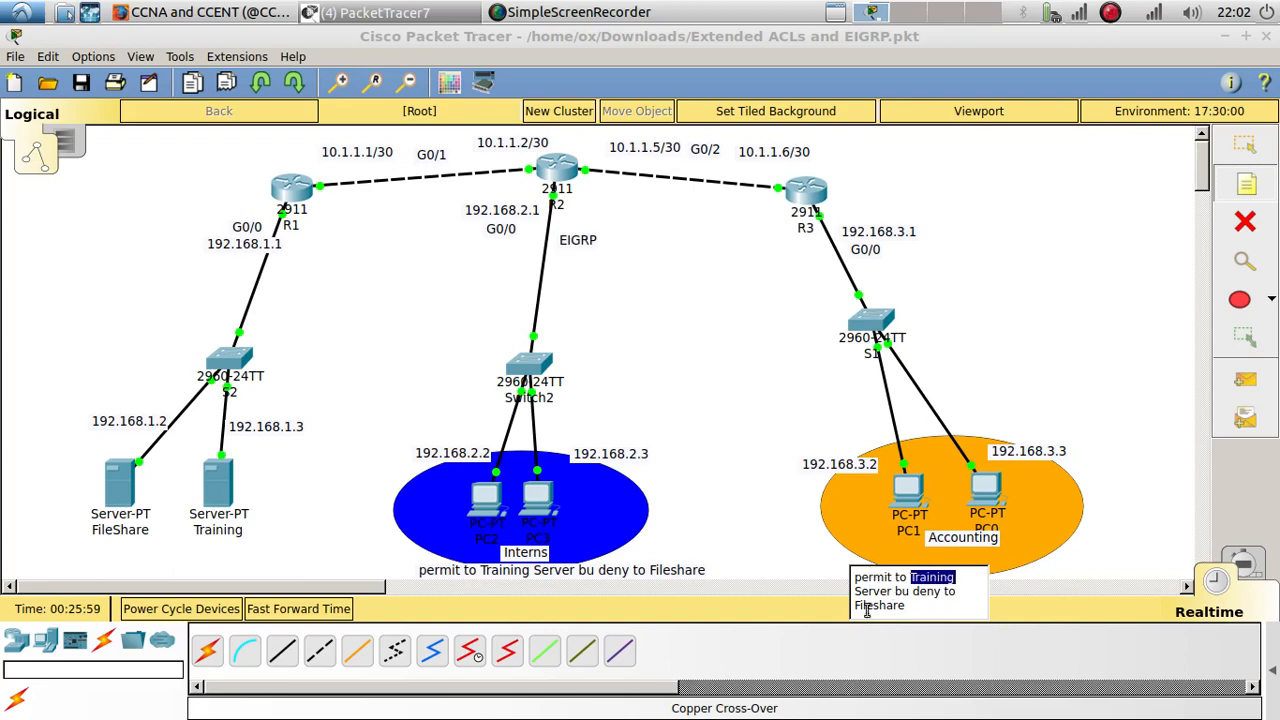
{"action": "type", "text": "File"}
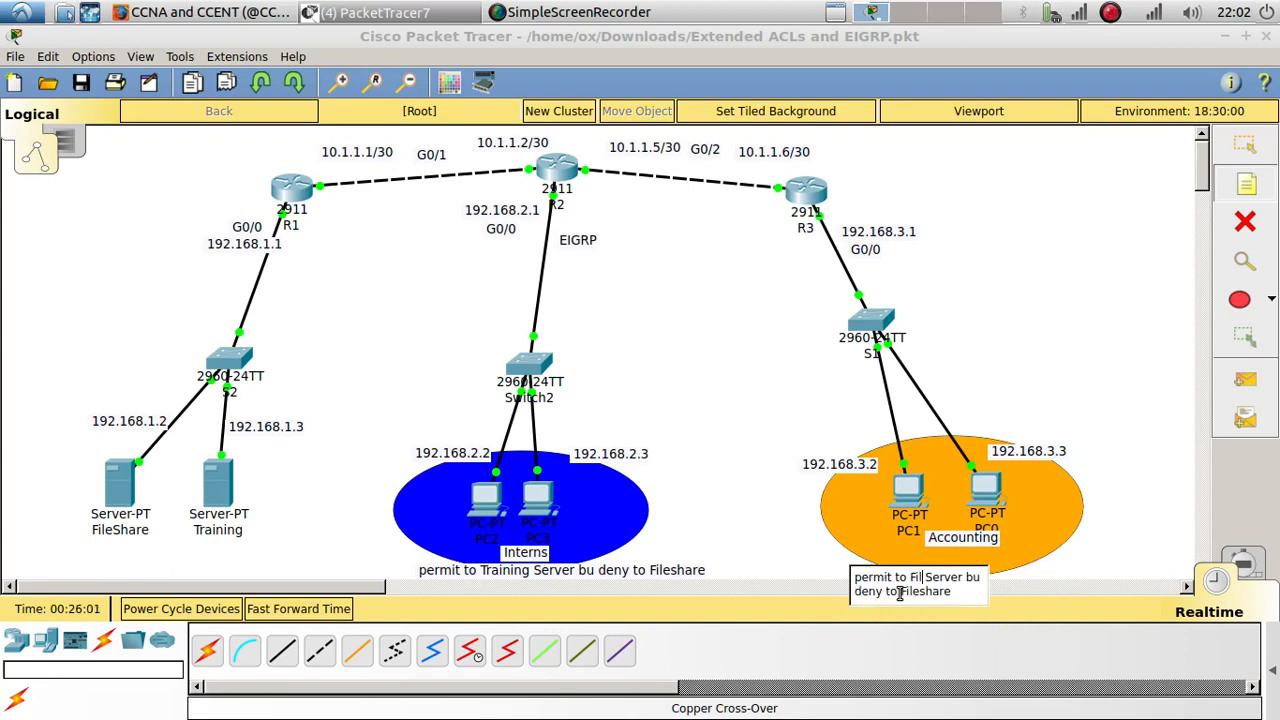
{"action": "type", "text": "share"}
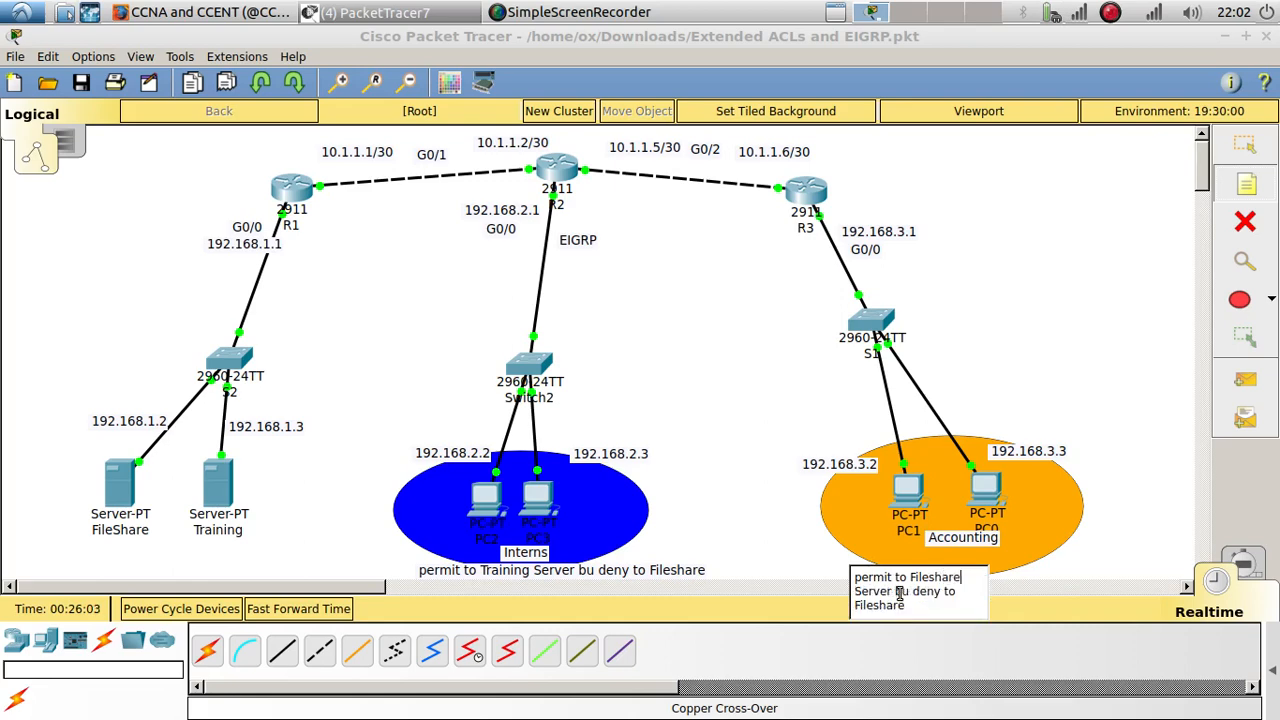
{"action": "double_click", "coordinate": [880, 606]}
{"action": "type", "text": "Train"}
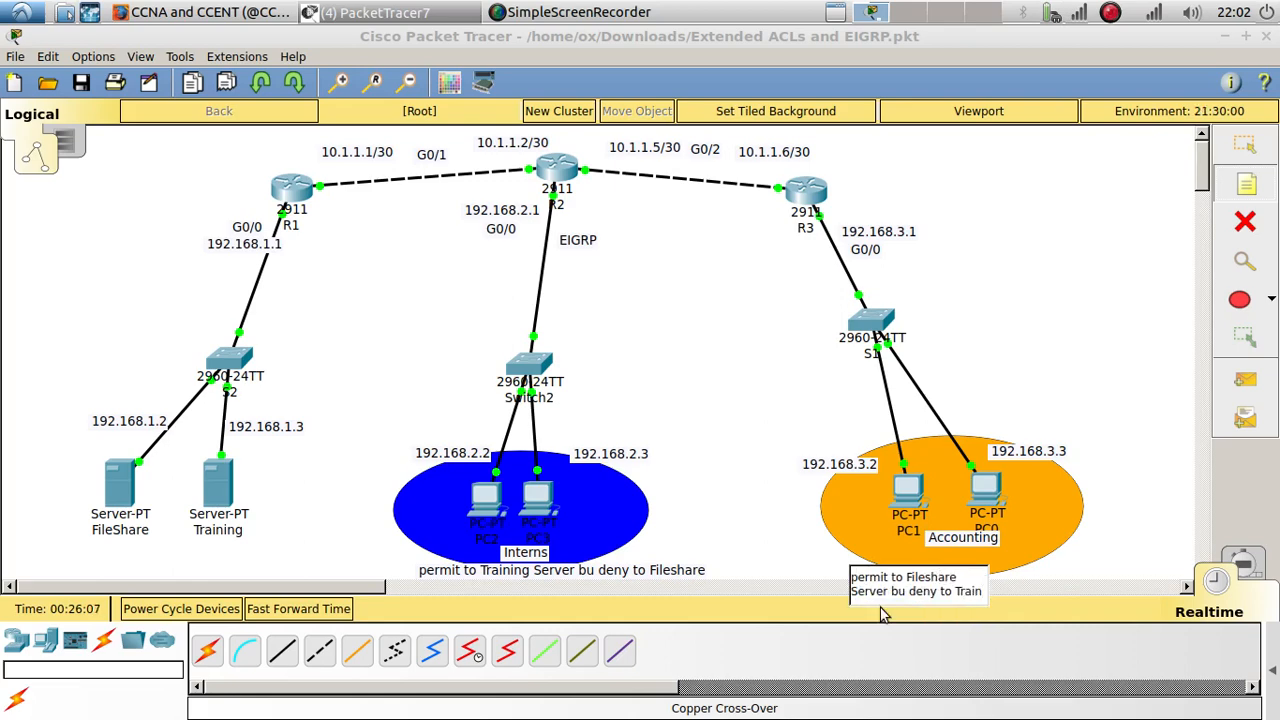
{"action": "type", "text": "ing"}
- Move the Accounting note up under its label and shift the Interns label and note slightly up and left
{"action": "left_click", "coordinate": [660, 294]}
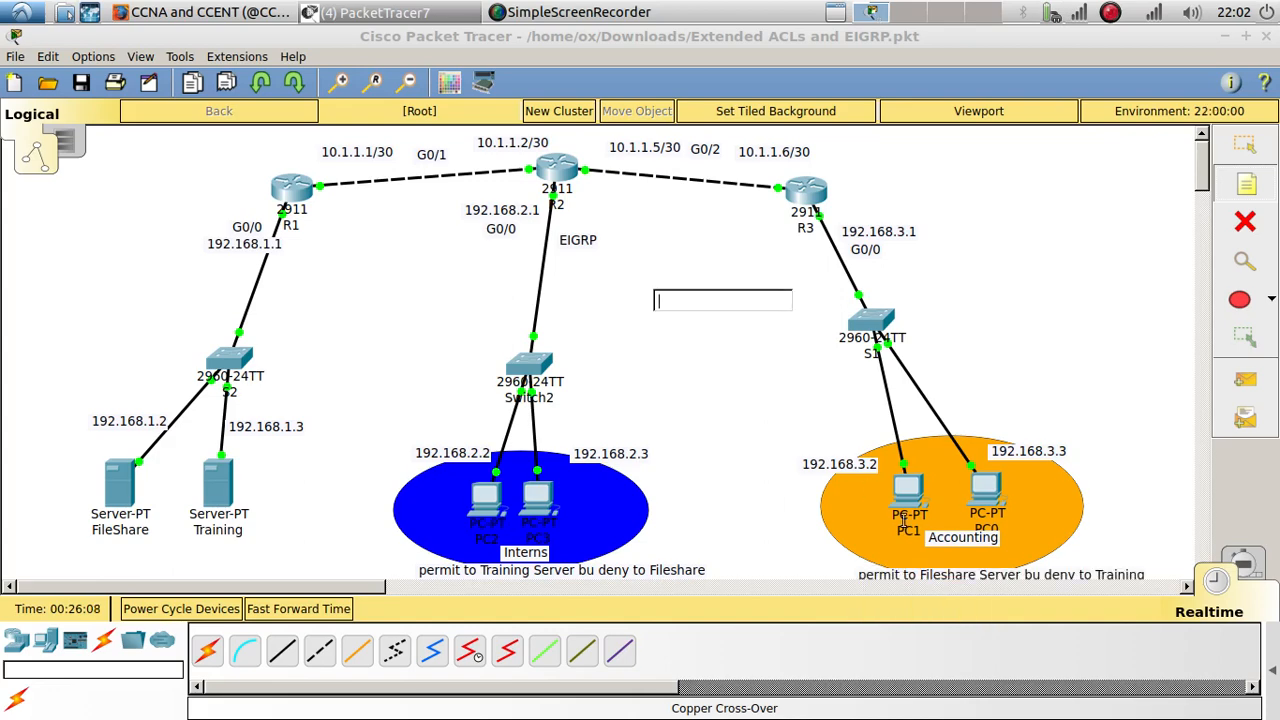
{"action": "left_click", "coordinate": [918, 572]}
{"action": "left_click_drag", "start_coordinate": [900, 586], "coordinate": [878, 565]}
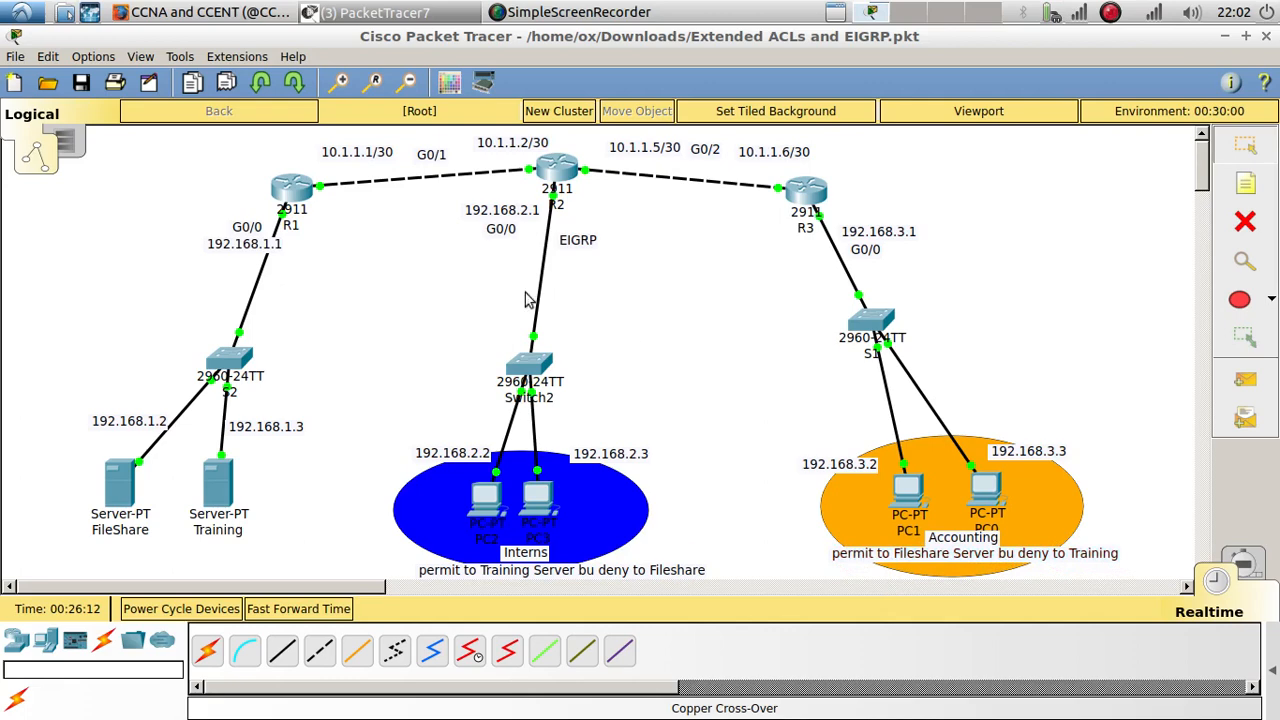
{"action": "left_click_drag", "start_coordinate": [534, 555], "coordinate": [505, 565]}
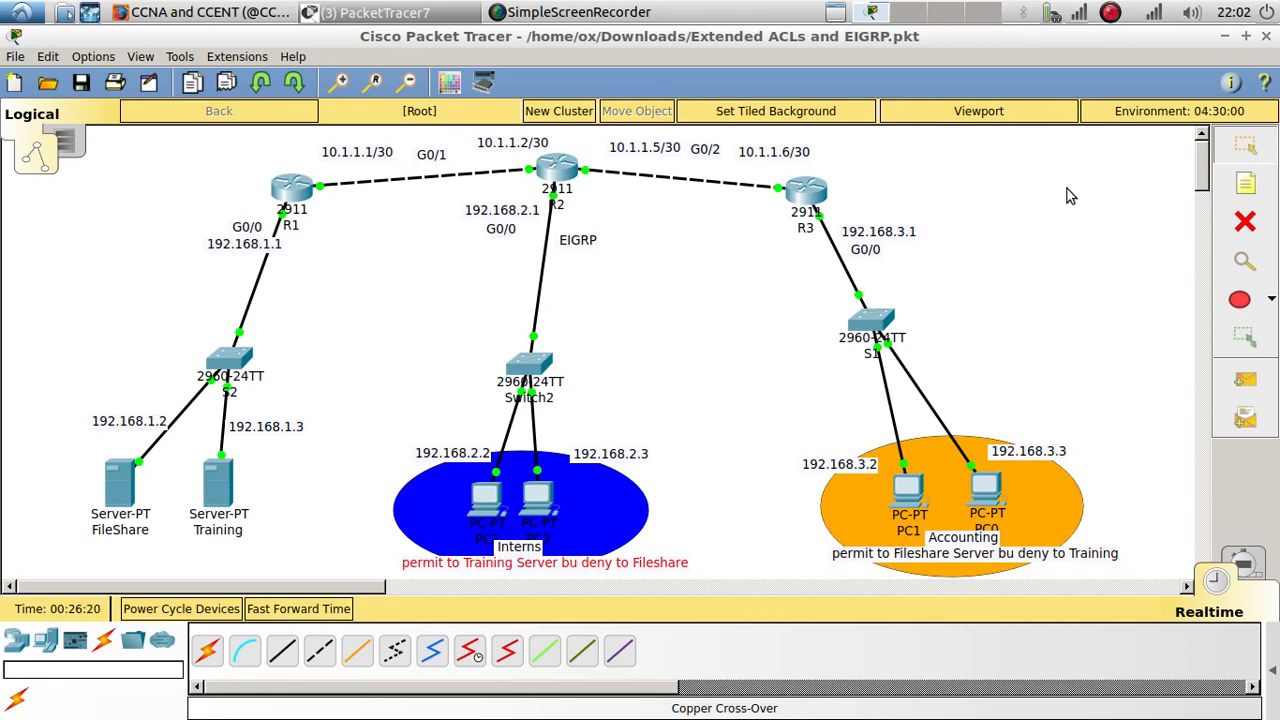
- Add a note reading "out" beside R1's G0/0 interface label
{"action": "left_click", "coordinate": [1245, 183]}
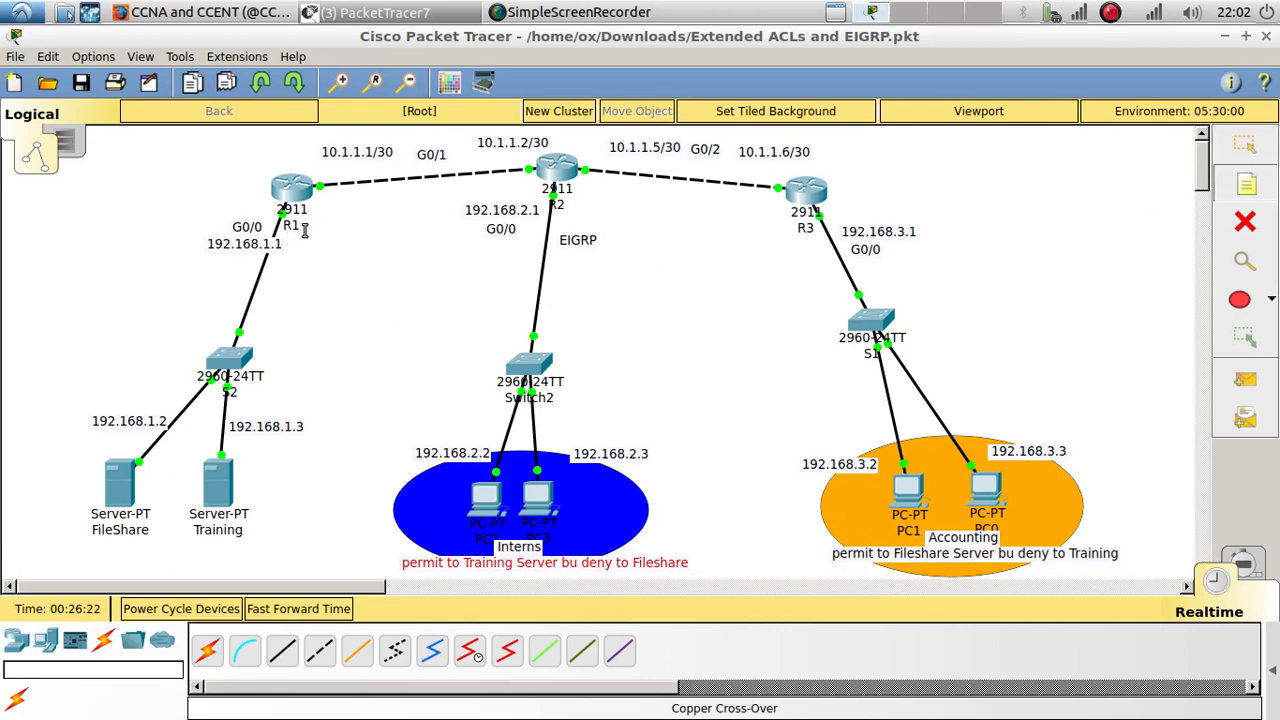
{"action": "left_click", "coordinate": [219, 212]}
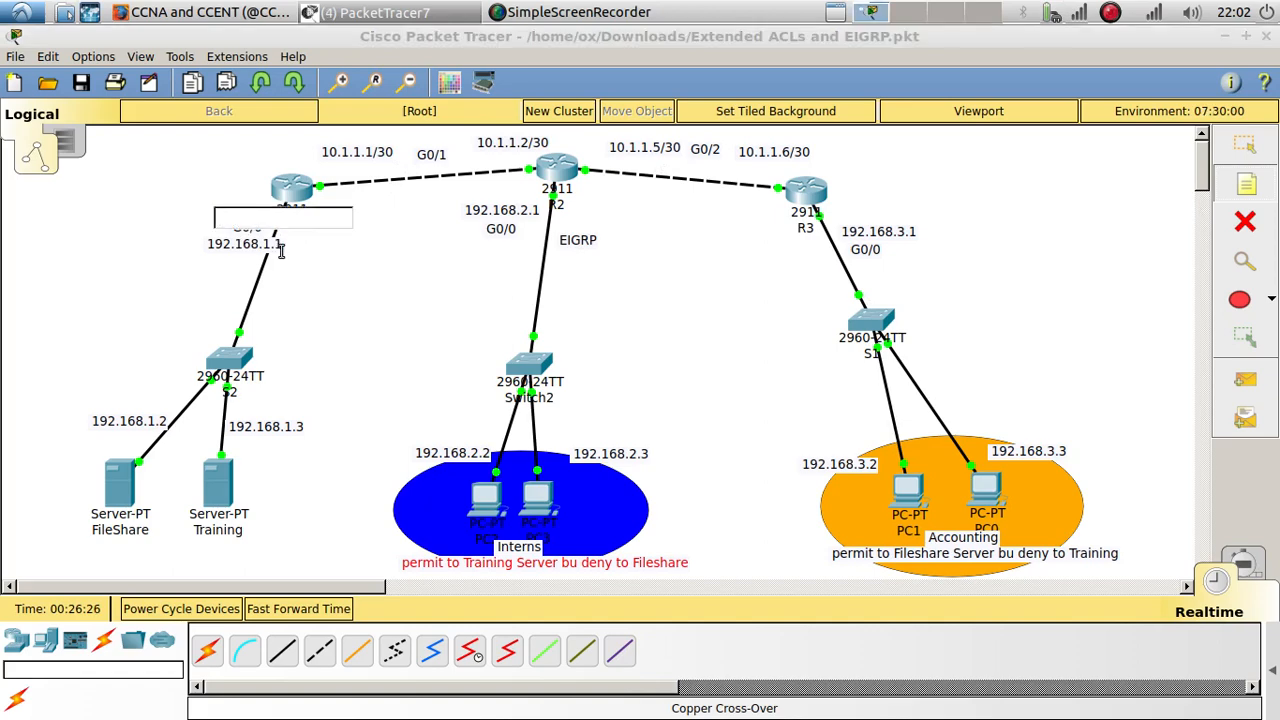
{"action": "type", "text": "out"}
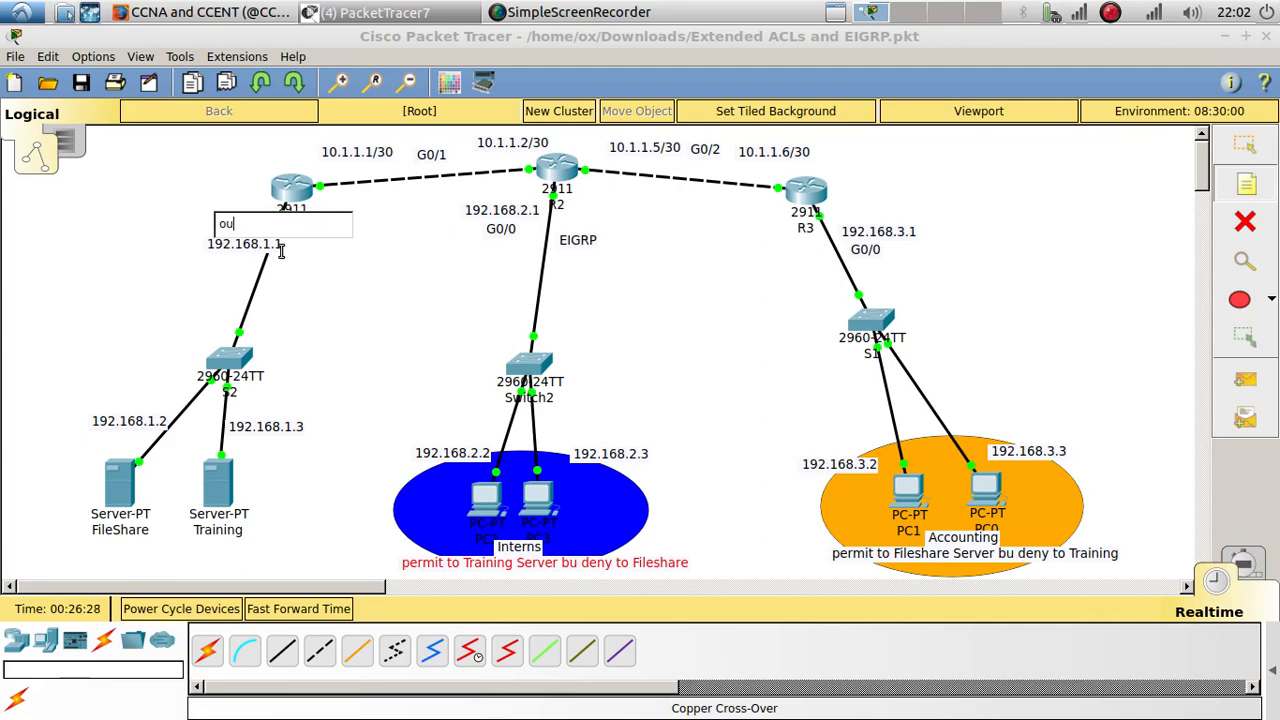
{"action": "left_click", "coordinate": [347, 370]}
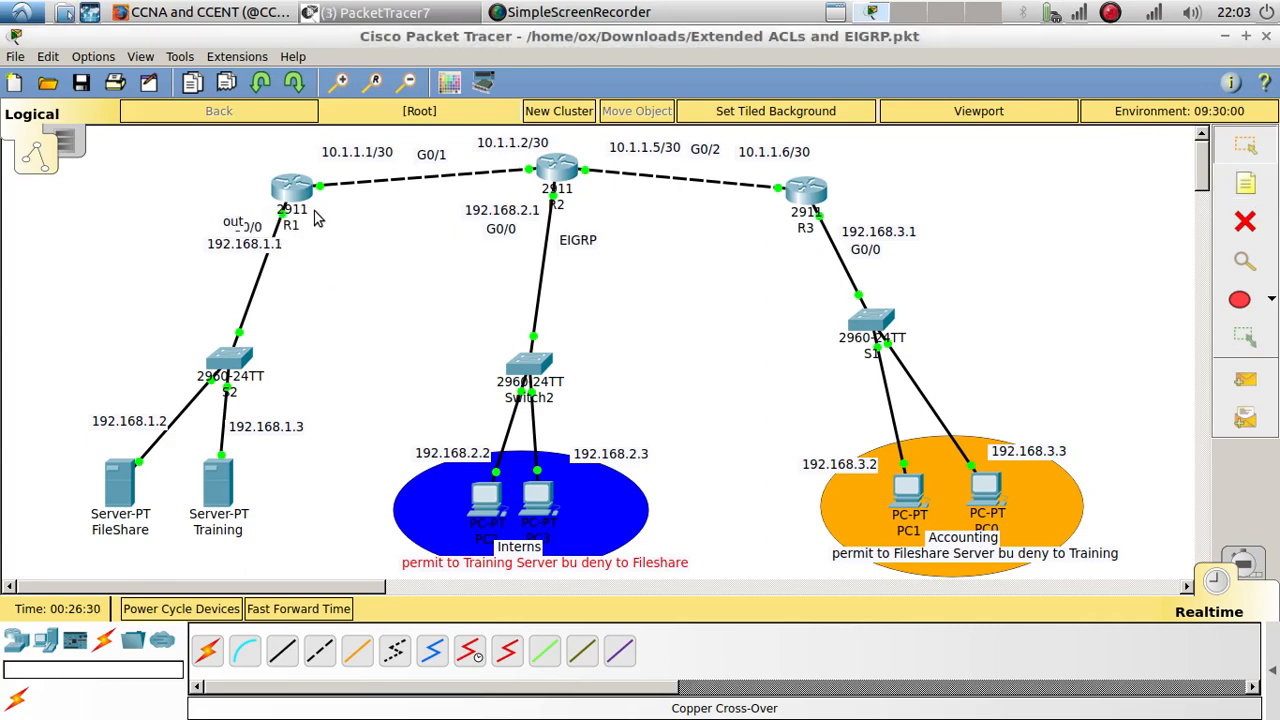
- Open R1's command line and exit EIGRP router configuration to global configuration mode
{"action": "left_click", "coordinate": [293, 190]}
{"action": "key", "text": "Return"}
{"action": "key", "text": "Return"}
{"action": "key", "text": "Return"}
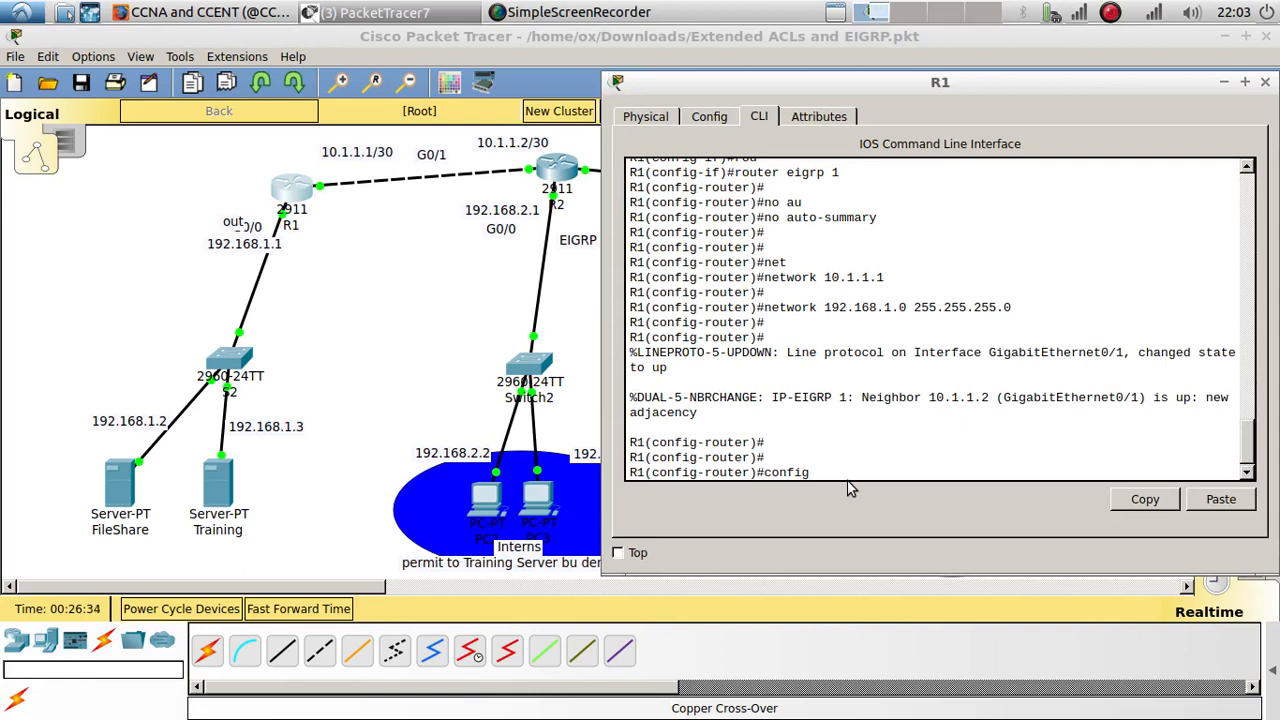
{"action": "type", "text": "confi"}
{"action": "key", "text": "BackSpace"}
{"action": "key", "text": "BackSpace"}
{"action": "key", "text": "BackSpace"}
{"action": "key", "text": "BackSpace"}
{"action": "key", "text": "BackSpace"}
{"action": "type", "text": "exi"}
{"action": "key", "text": "Return"}
{"action": "key", "text": "Return"}
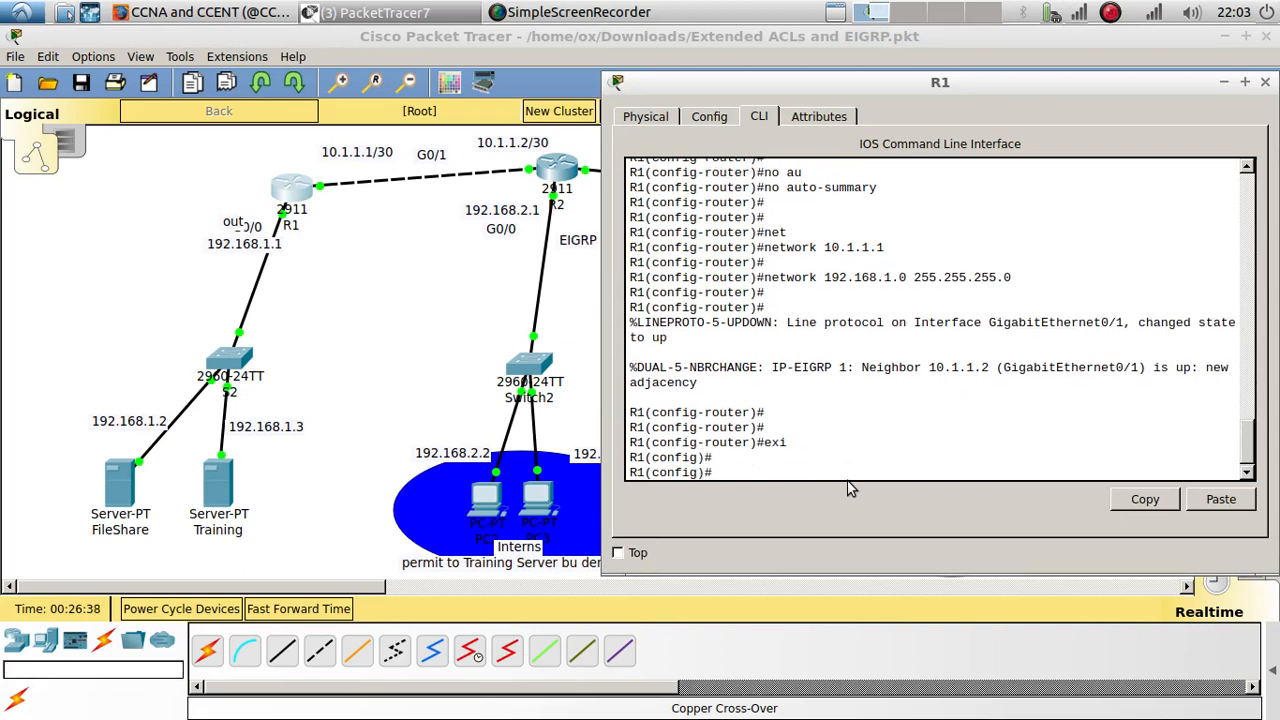
- Create standard access list 1 on R1 permitting network 192.168.2.0 with wildcard mask 0.0.0.255
{"action": "type", "text": "acc"}
{"action": "key", "text": "Tab"}
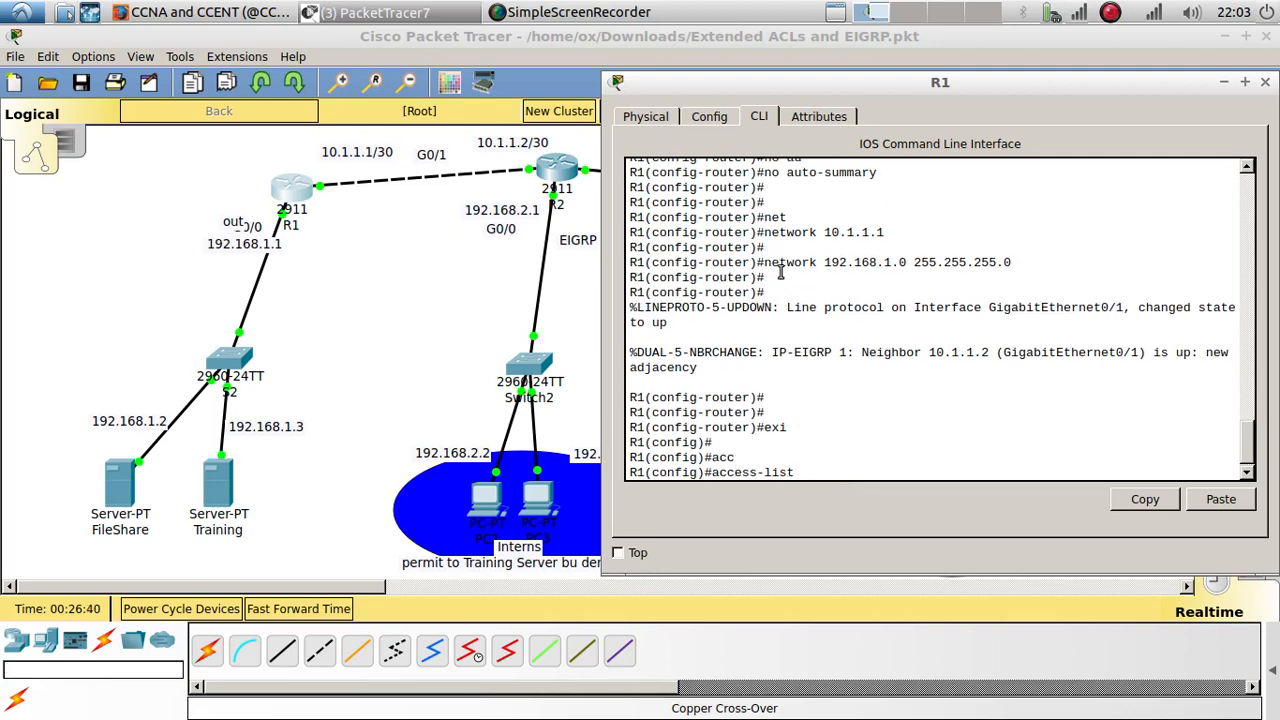
{"action": "left_click_drag", "start_coordinate": [800, 86], "coordinate": [794, 18]}
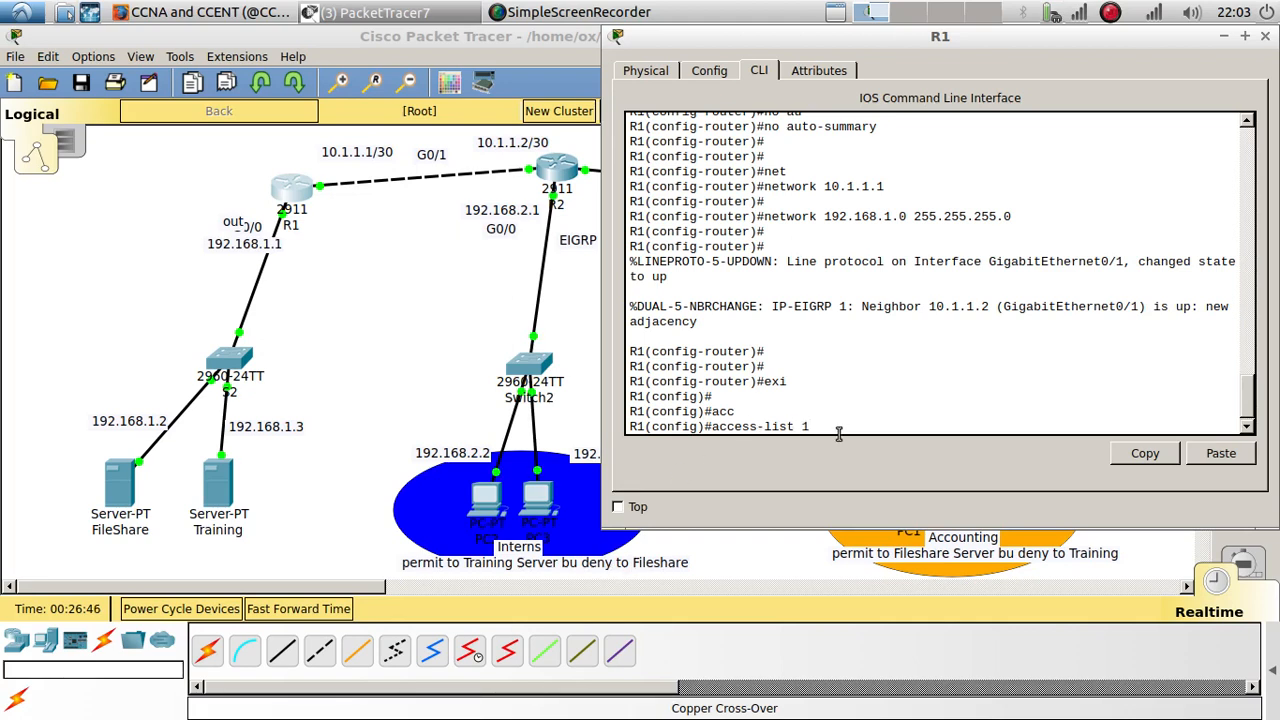
{"action": "key", "text": "Tab"}
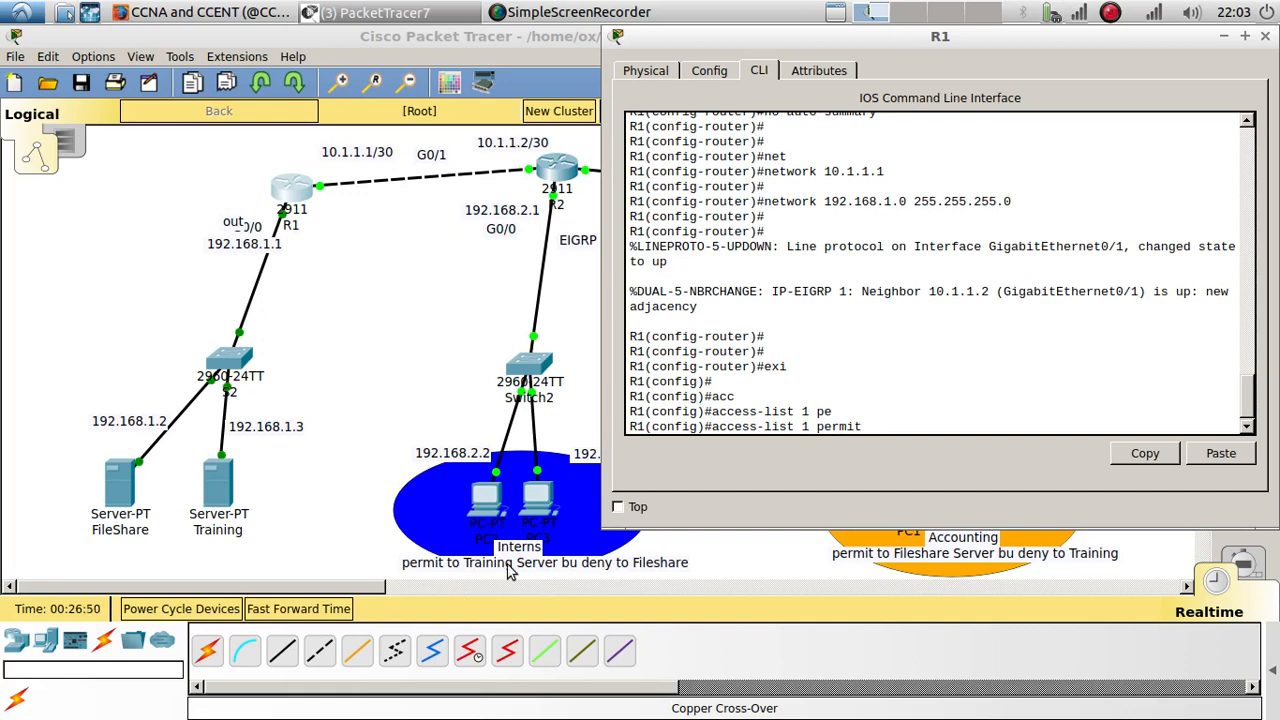
{"action": "type", "text": "192.168.2.0"}
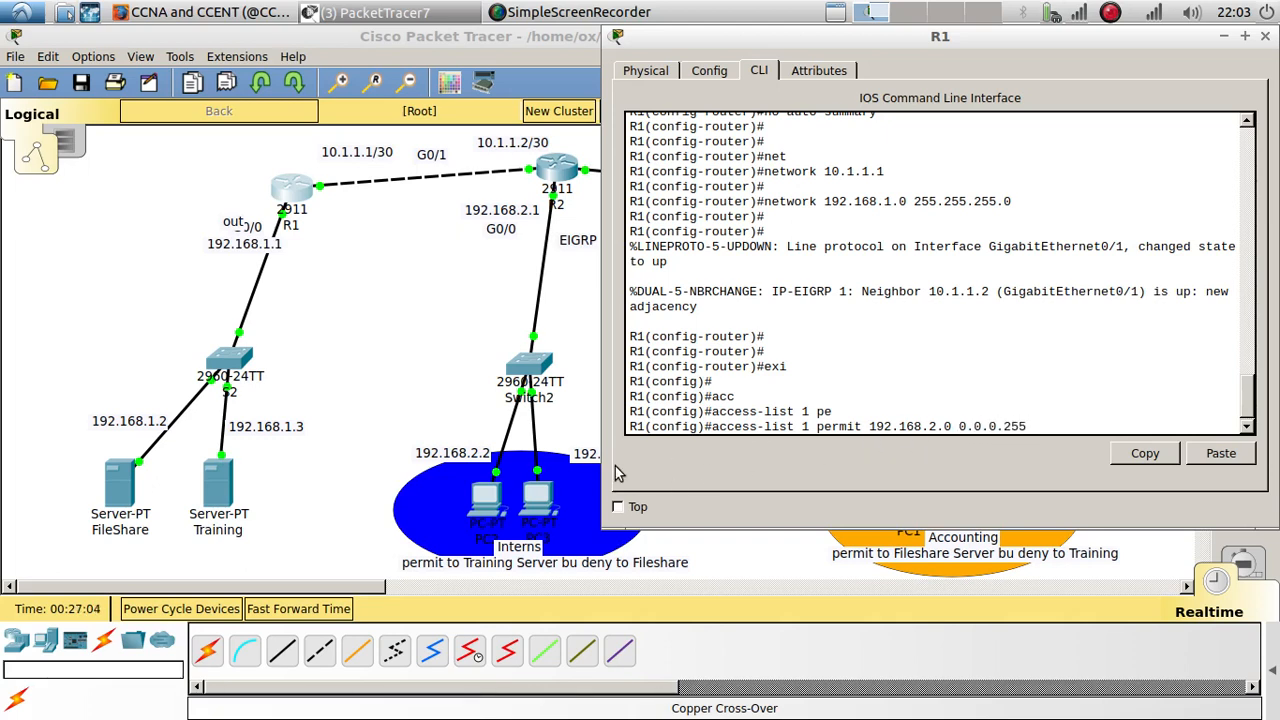
{"action": "type", "text": " 0.0.0.255 ?"}
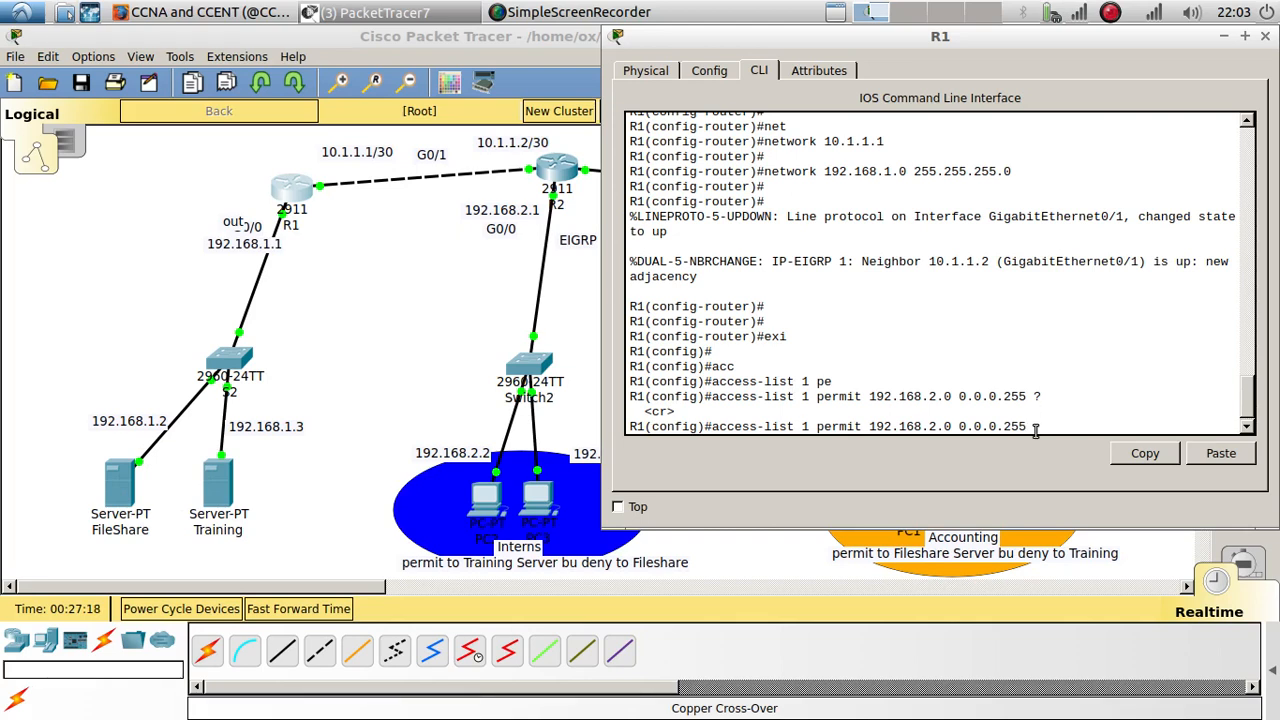
{"action": "key", "text": "Return"}
{"action": "key", "text": "Return"}
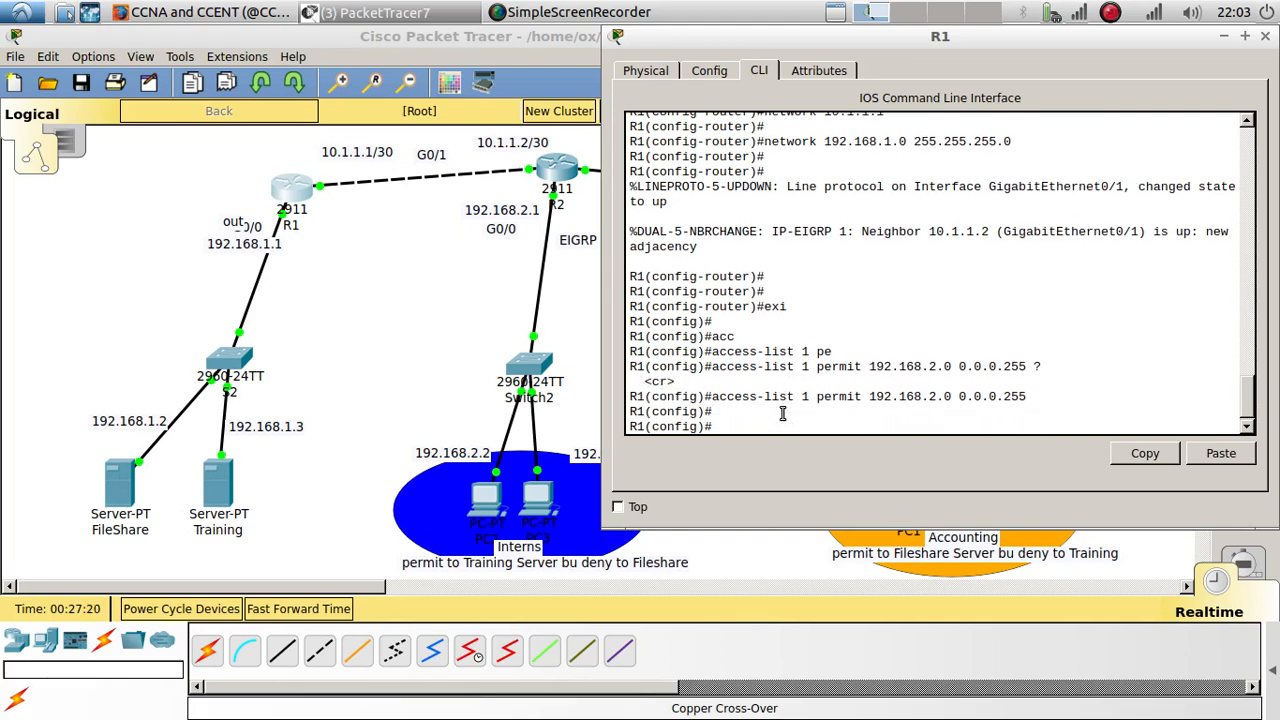
- Apply access list 1 outbound on R1's GigabitEthernet 0/0 interface
{"action": "type", "text": "int g0/0"}
{"action": "key", "text": "Return"}
{"action": "key", "text": "Return"}
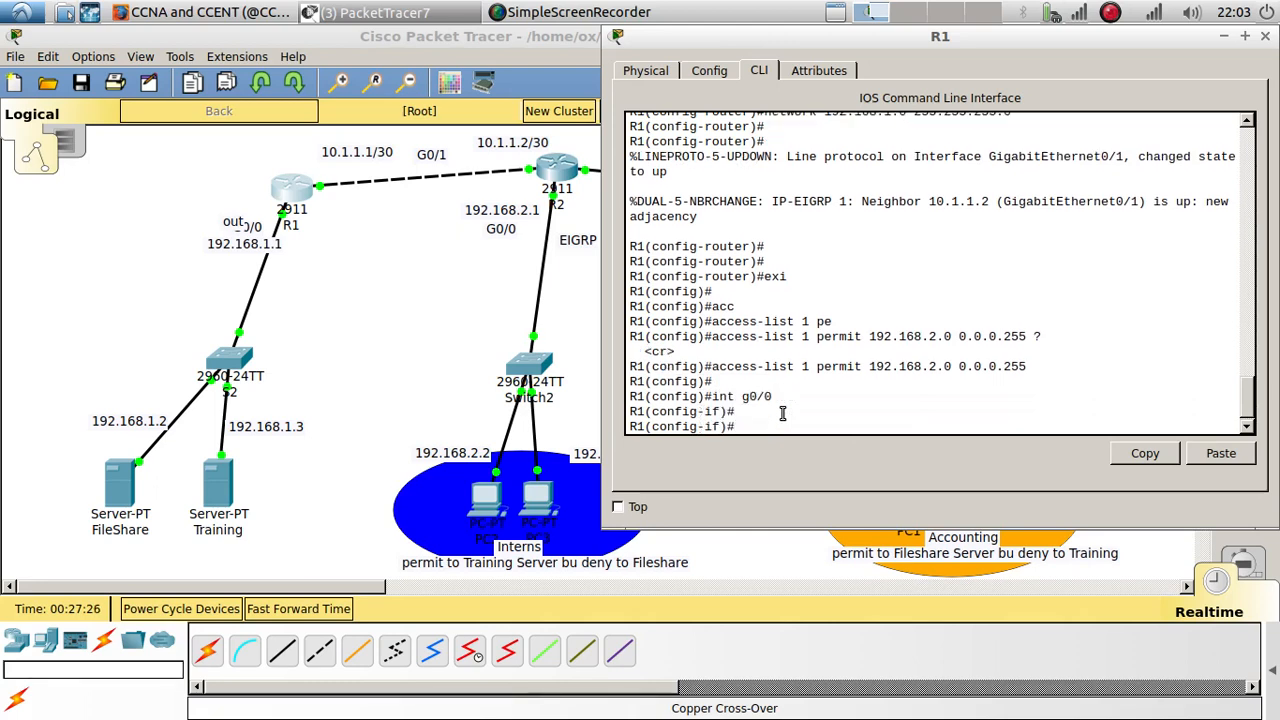
{"action": "type", "text": "ip acc"}
{"action": "key", "text": "Tab"}
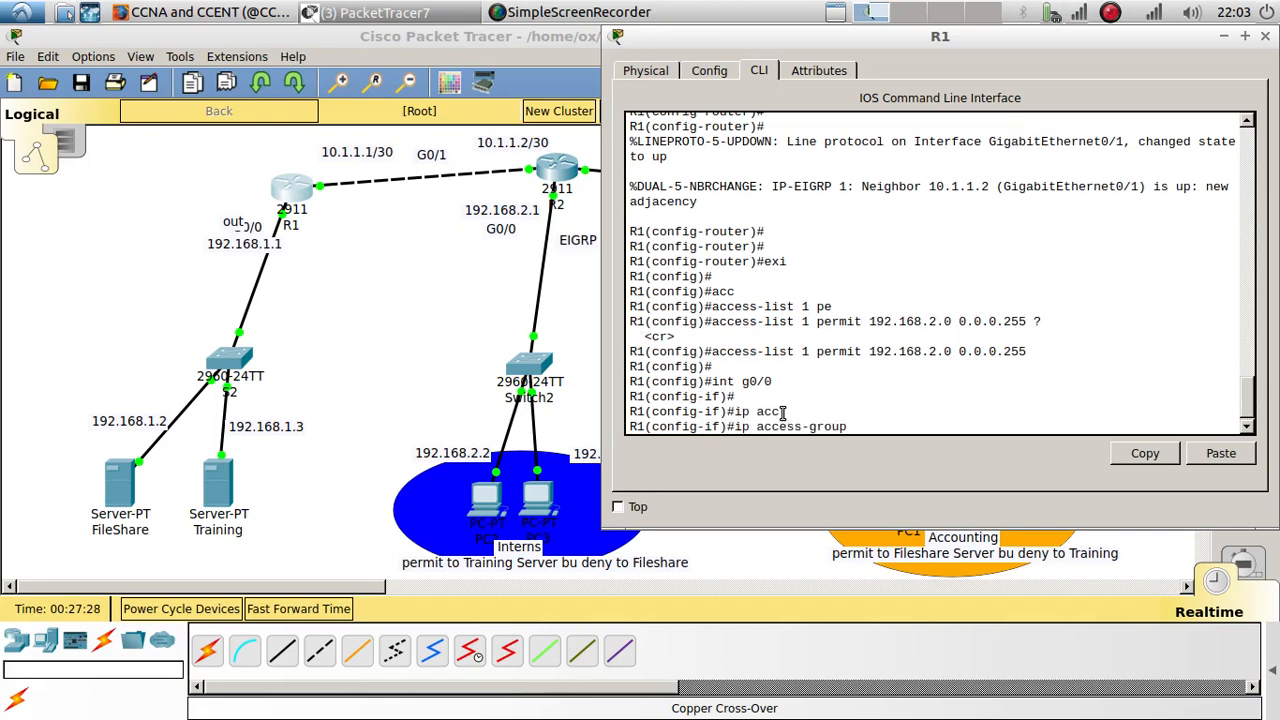
{"action": "key", "text": "BackSpace"}
{"action": "key", "text": "BackSpace"}
{"action": "key", "text": "BackSpace"}
{"action": "key", "text": "BackSpace"}
{"action": "key", "text": "BackSpace"}
{"action": "key", "text": "BackSpace"}
{"action": "key", "text": "BackSpace"}
{"action": "key", "text": "BackSpace"}
{"action": "key", "text": "BackSpace"}
{"action": "key", "text": "BackSpace"}
{"action": "key", "text": "BackSpace"}
{"action": "key", "text": "BackSpace"}
{"action": "key", "text": "BackSpace"}
{"action": "key", "text": "BackSpace"}
{"action": "key", "text": "BackSpace"}
{"action": "key", "text": "BackSpace"}
{"action": "type", "text": "acc"}
{"action": "key", "text": "Return"}
{"action": "type", "text": "a"}
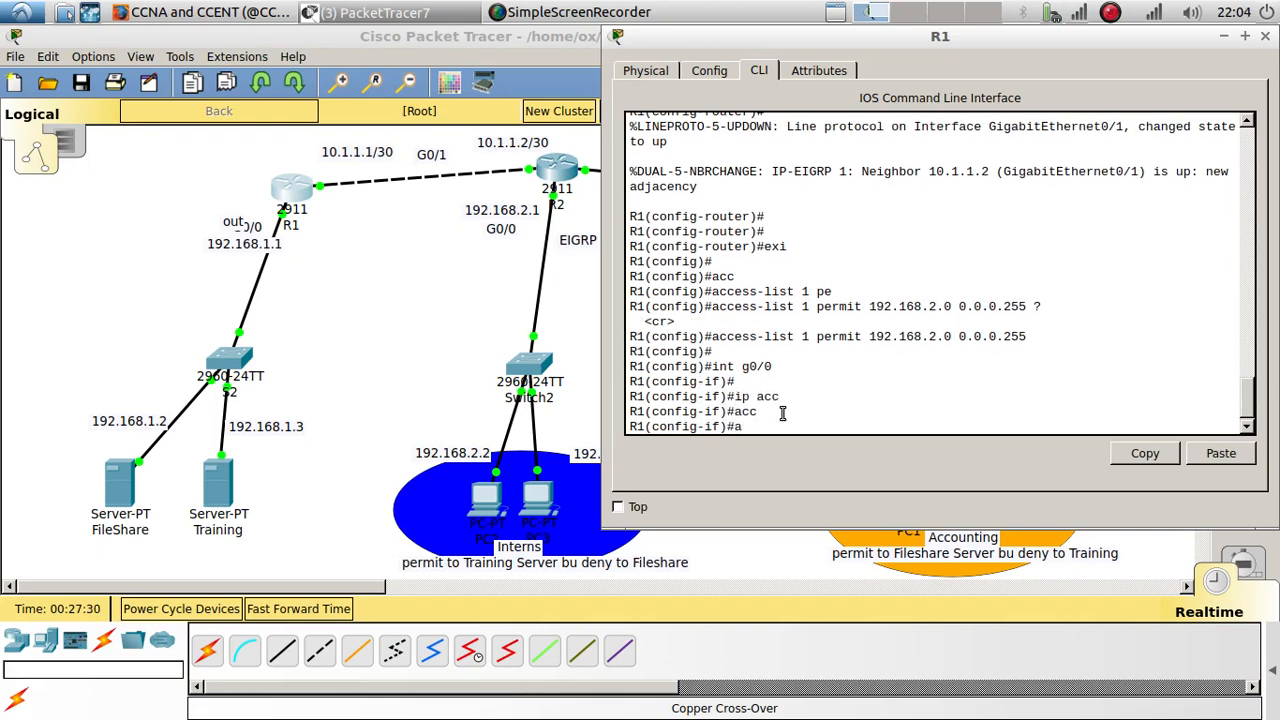
{"action": "key", "text": "BackSpace"}
{"action": "type", "text": "ip acc"}
{"action": "key", "text": "Tab"}
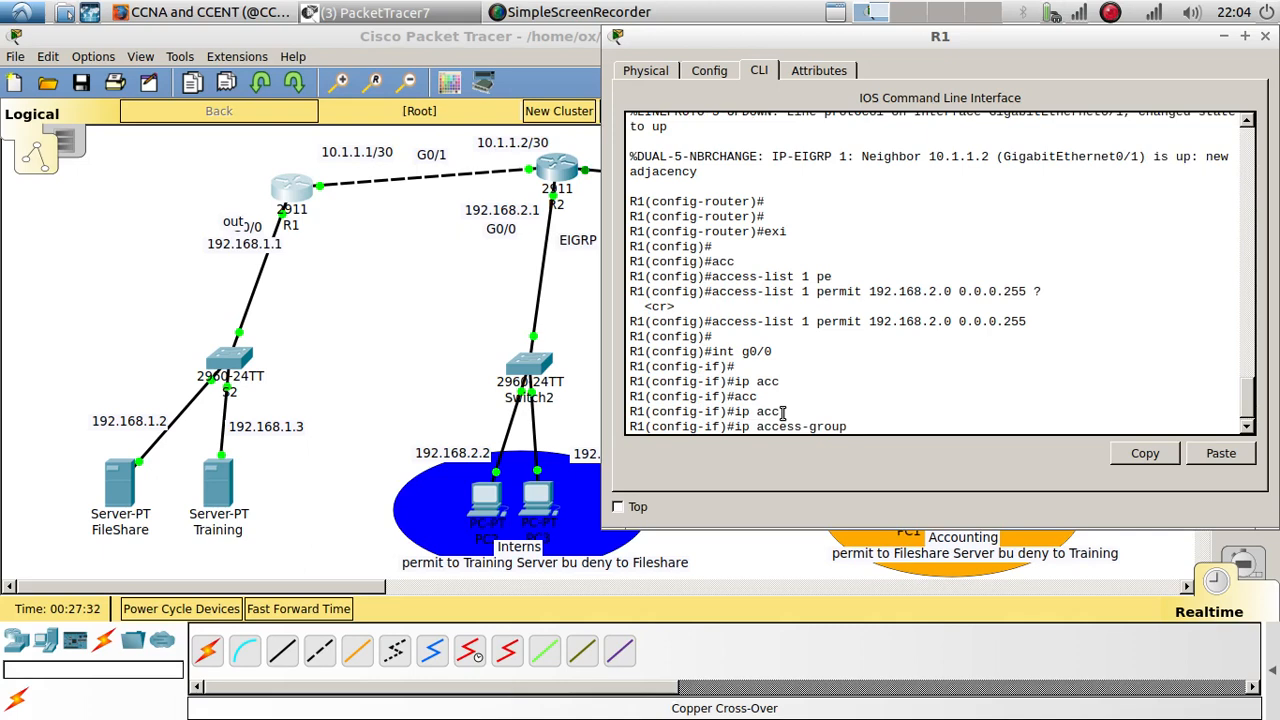
{"action": "type", "text": "1 out"}
{"action": "key", "text": "Return"}
{"action": "key", "text": "Return"}
{"action": "key", "text": "Return"}
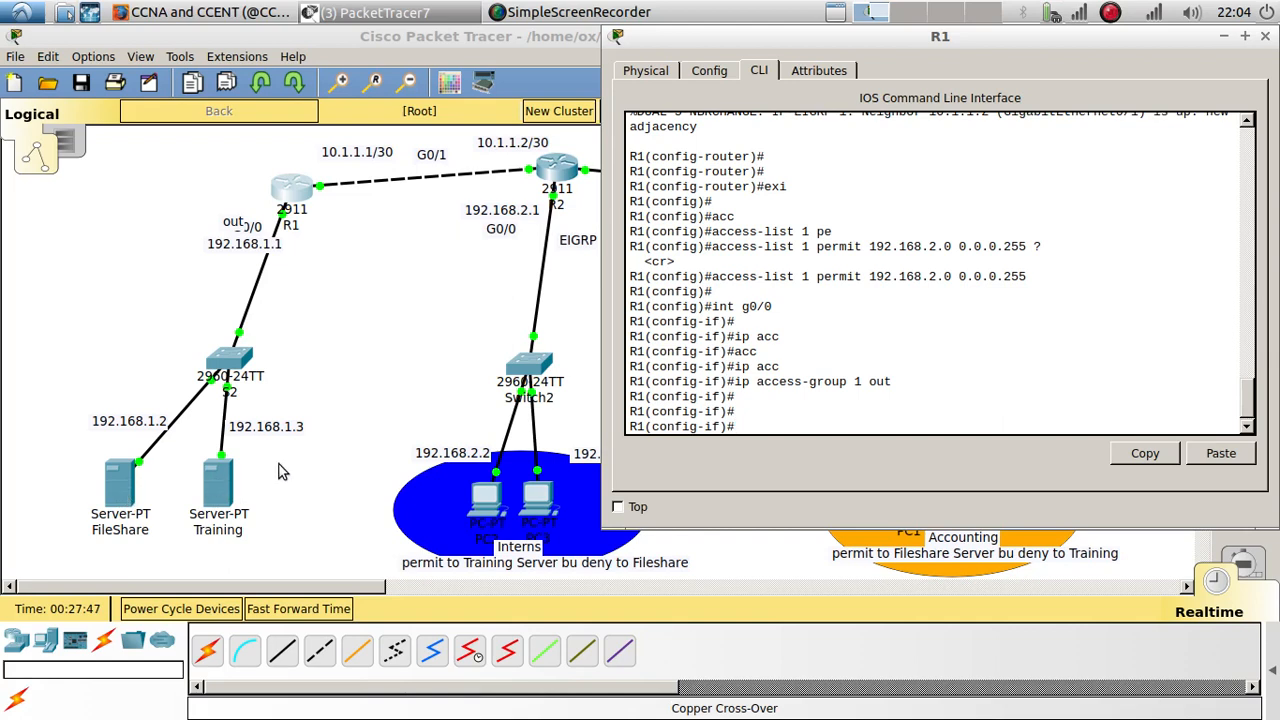
{"action": "left_click_drag", "start_coordinate": [737, 387], "coordinate": [891, 388]}
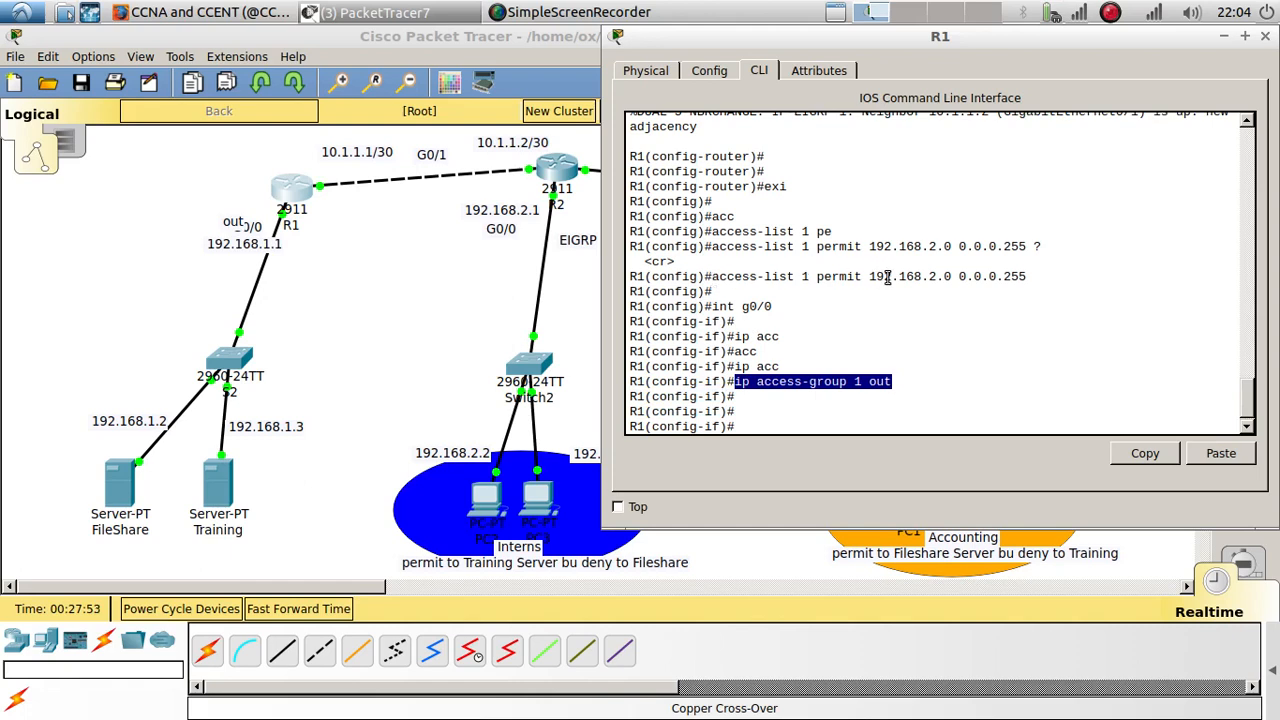
{"action": "left_click_drag", "start_coordinate": [871, 274], "coordinate": [955, 280]}
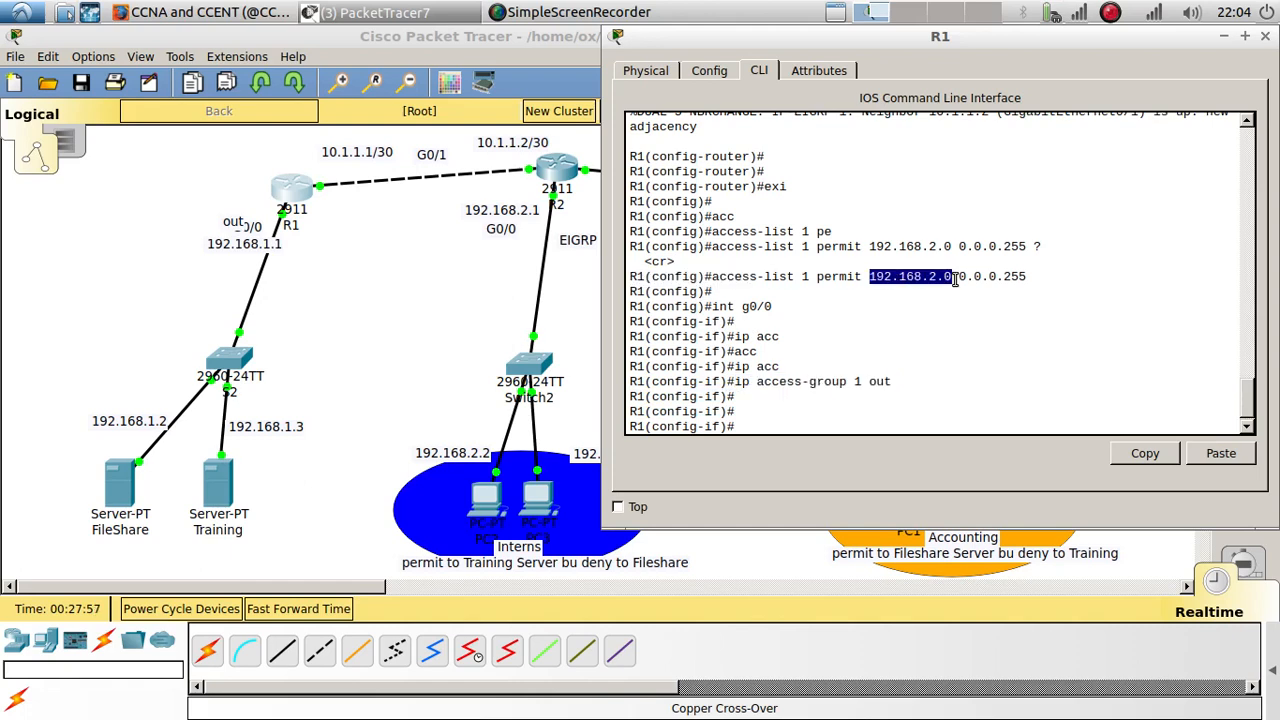
{"action": "left_click", "coordinate": [869, 276]}
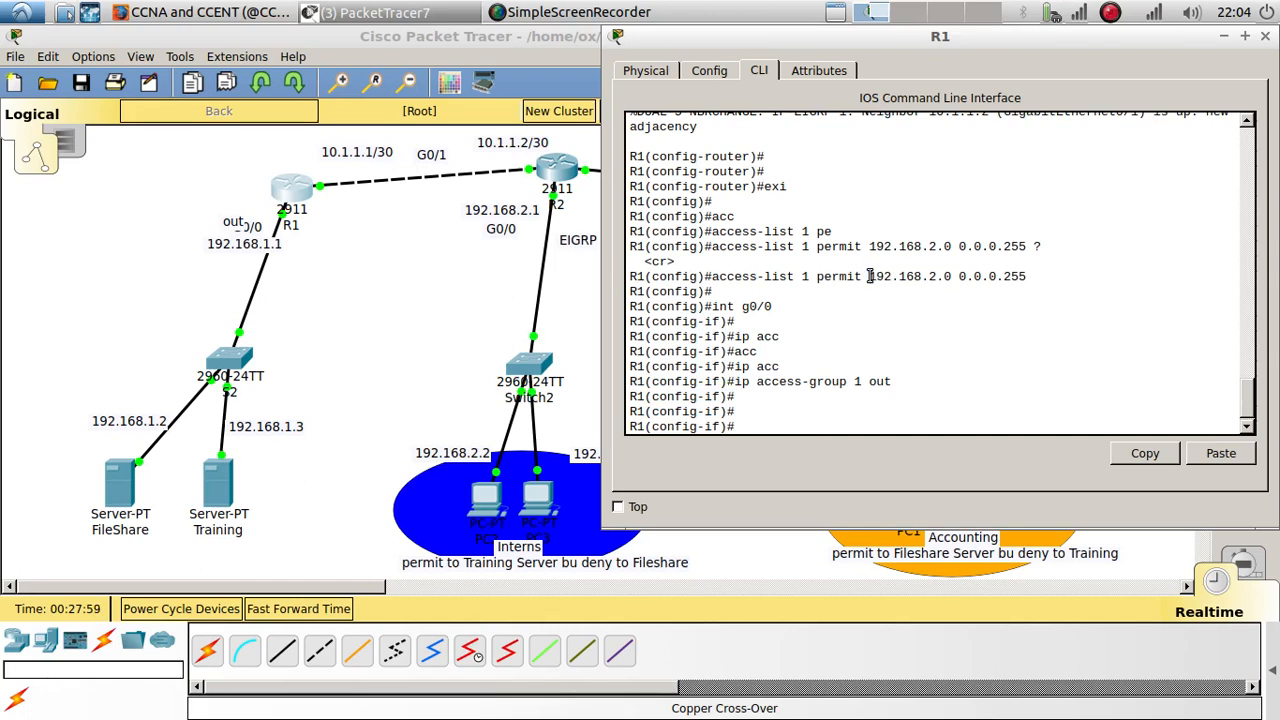
{"action": "left_click_drag", "start_coordinate": [869, 276], "coordinate": [958, 276]}
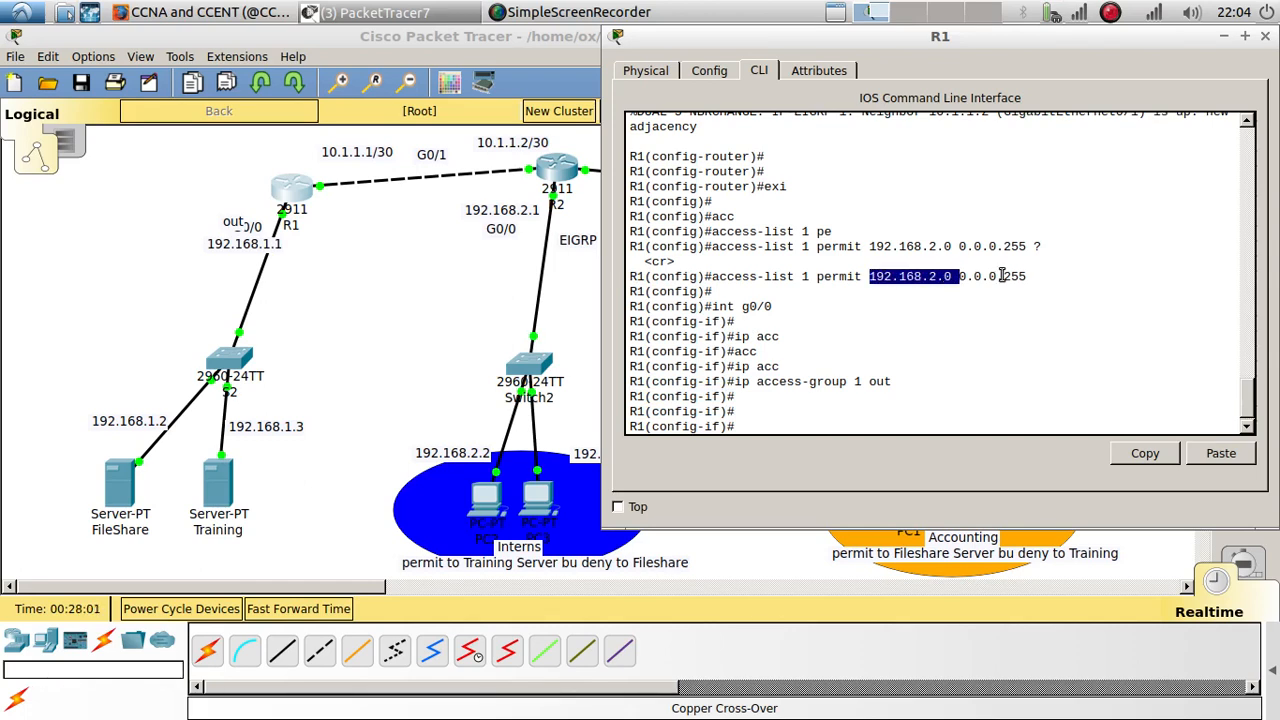
{"action": "left_click", "coordinate": [871, 276]}
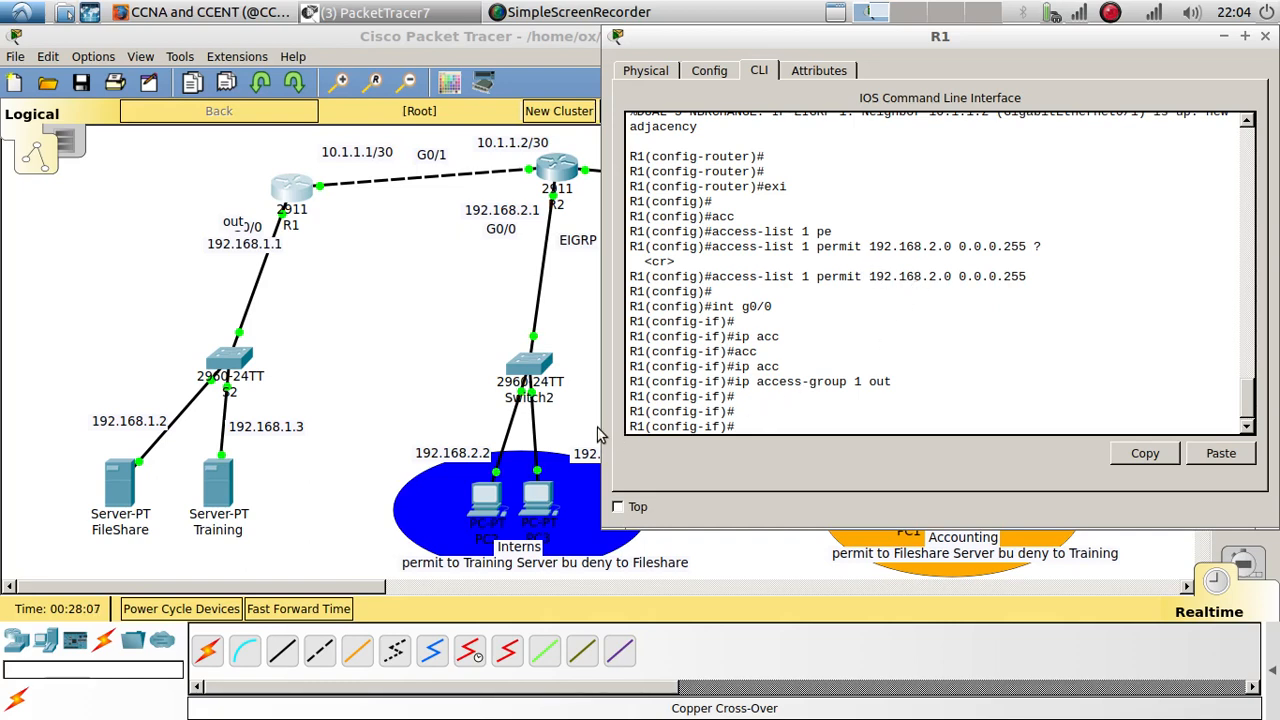
- Ping the FileShare server at 192.168.1.2 from PC2's command prompt
{"action": "left_click", "coordinate": [484, 505]}
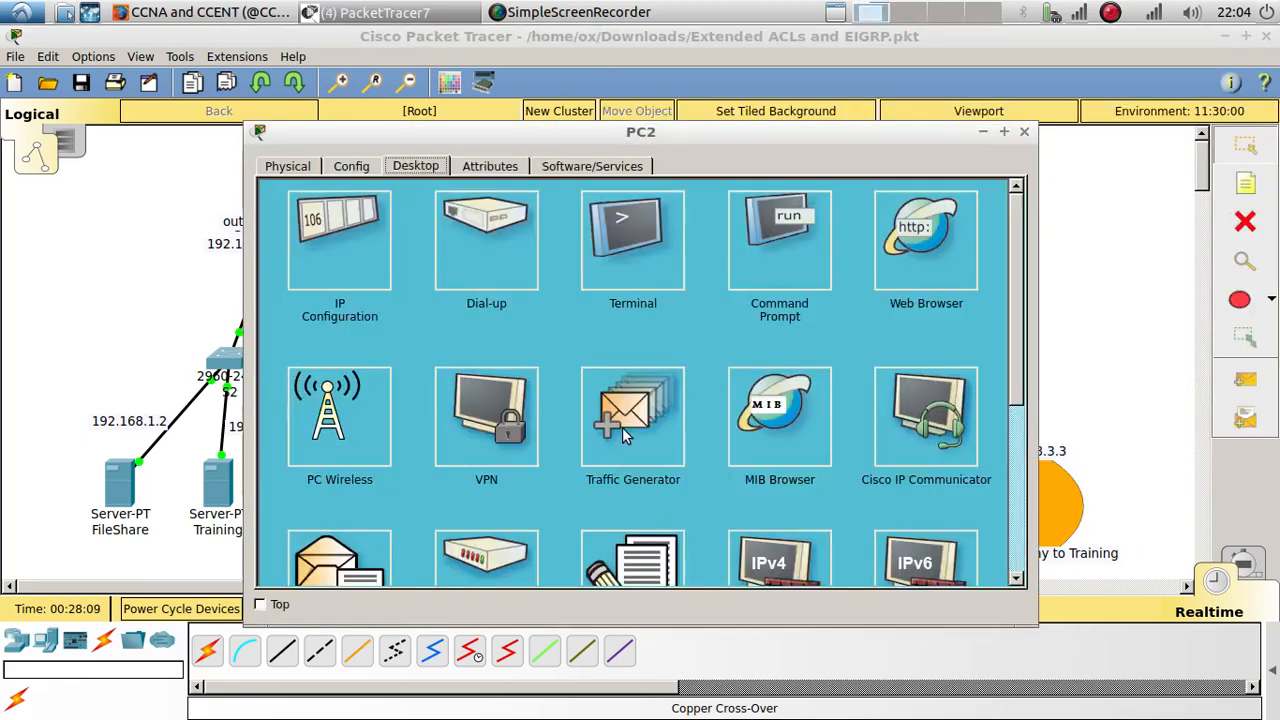
{"action": "left_click_drag", "start_coordinate": [568, 138], "coordinate": [913, 104]}
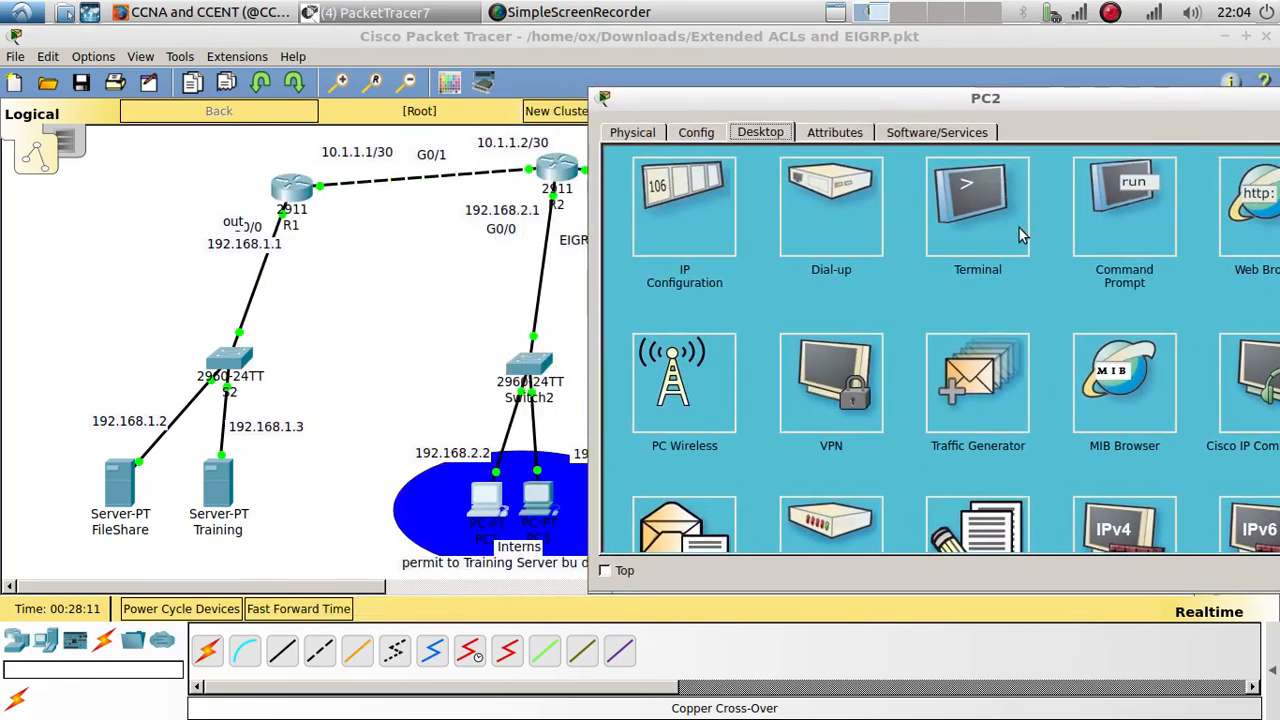
{"action": "left_click", "coordinate": [1085, 210]}
{"action": "type", "text": "ping"}
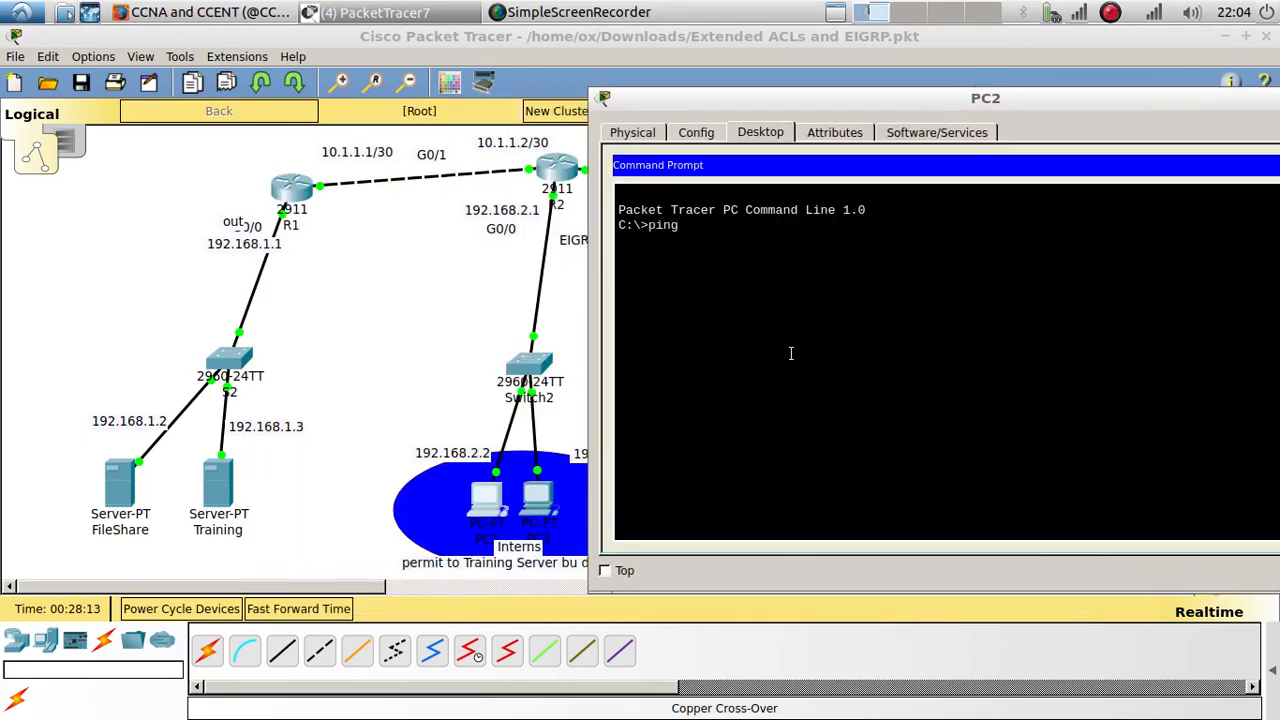
{"action": "type", "text": " 192.168"}
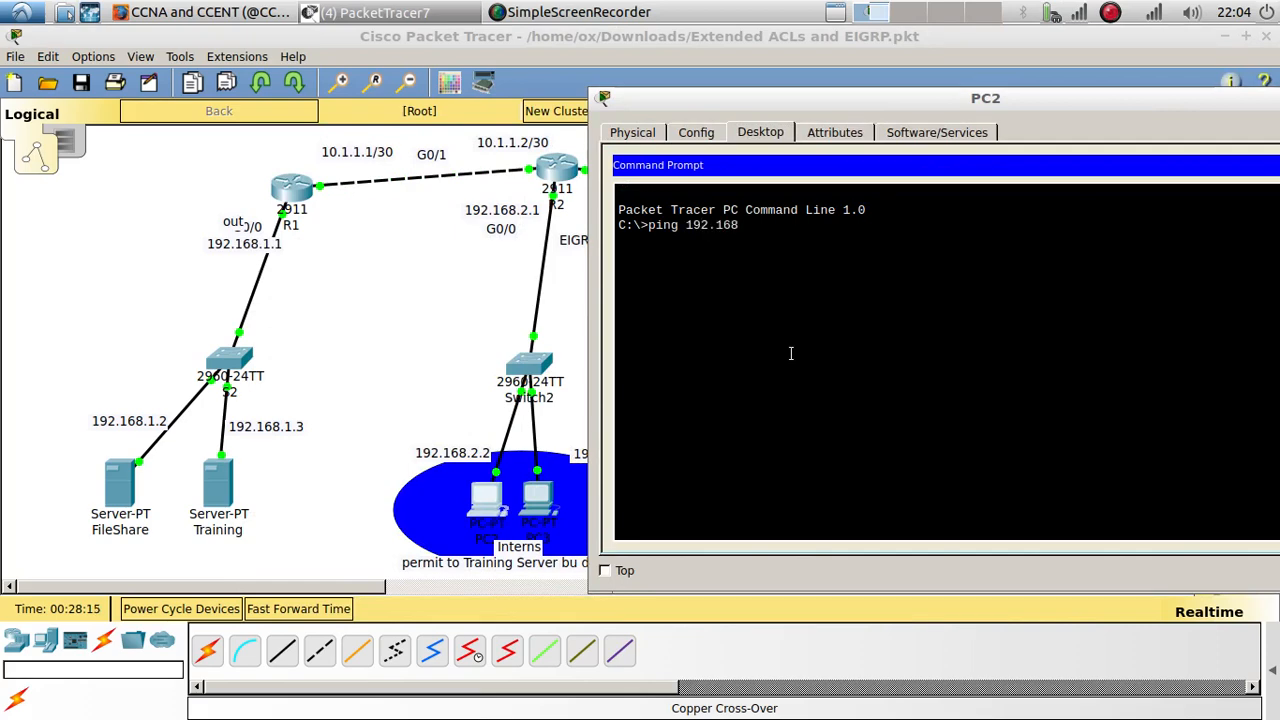
{"action": "type", "text": ".1.2"}
{"action": "key", "text": "Return"}
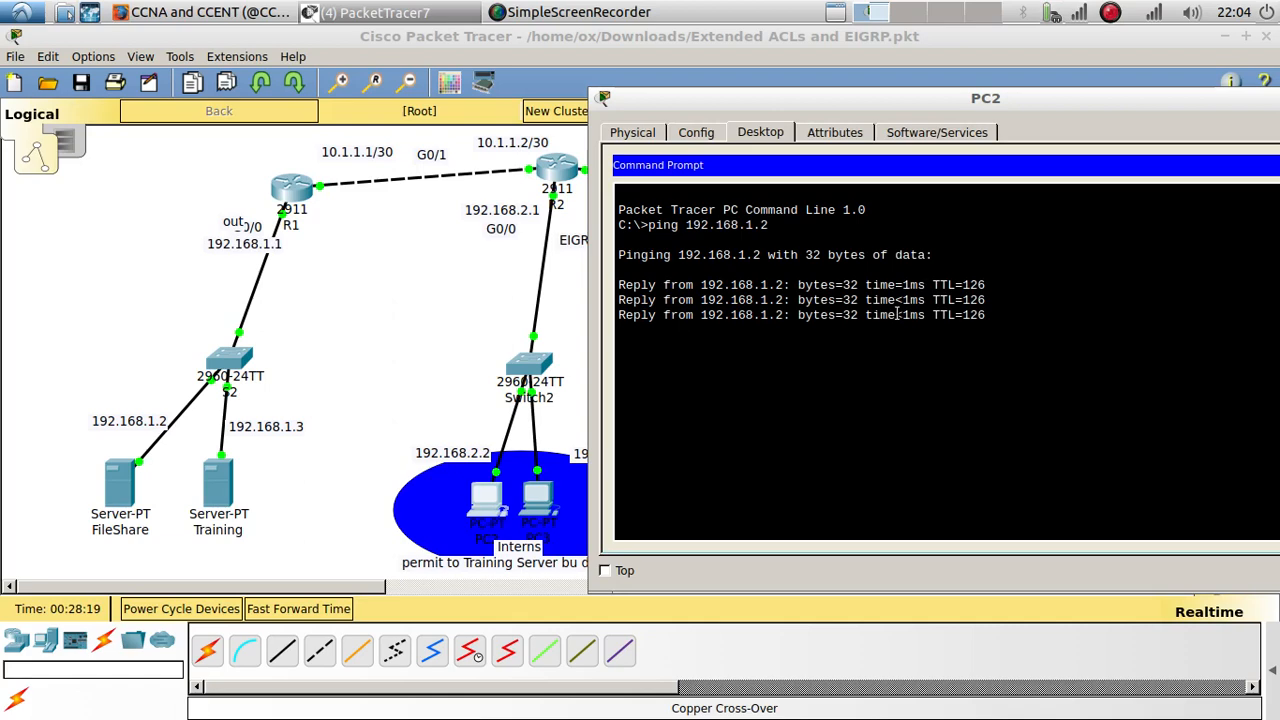
- Ping the Training server at 192.168.1.3 from PC2
{"action": "key", "text": "Up"}
{"action": "key", "text": "BackSpace"}
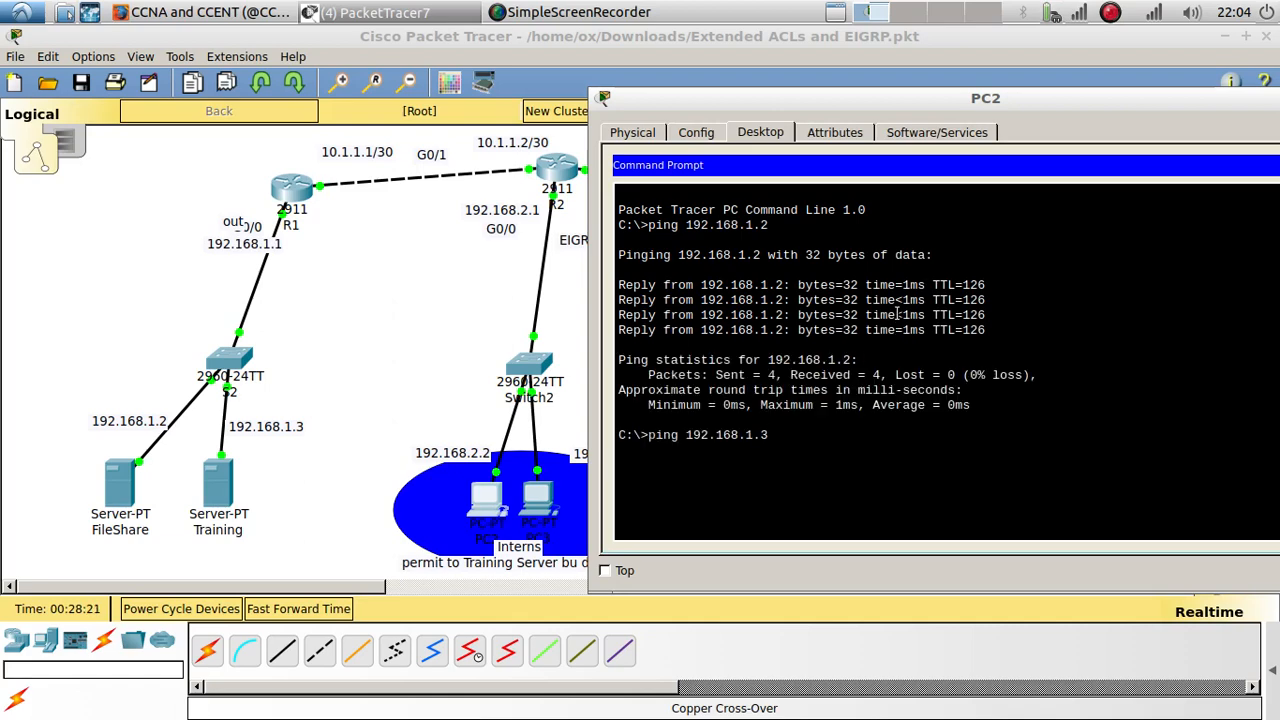
{"action": "type", "text": "3"}
{"action": "key", "text": "Return"}
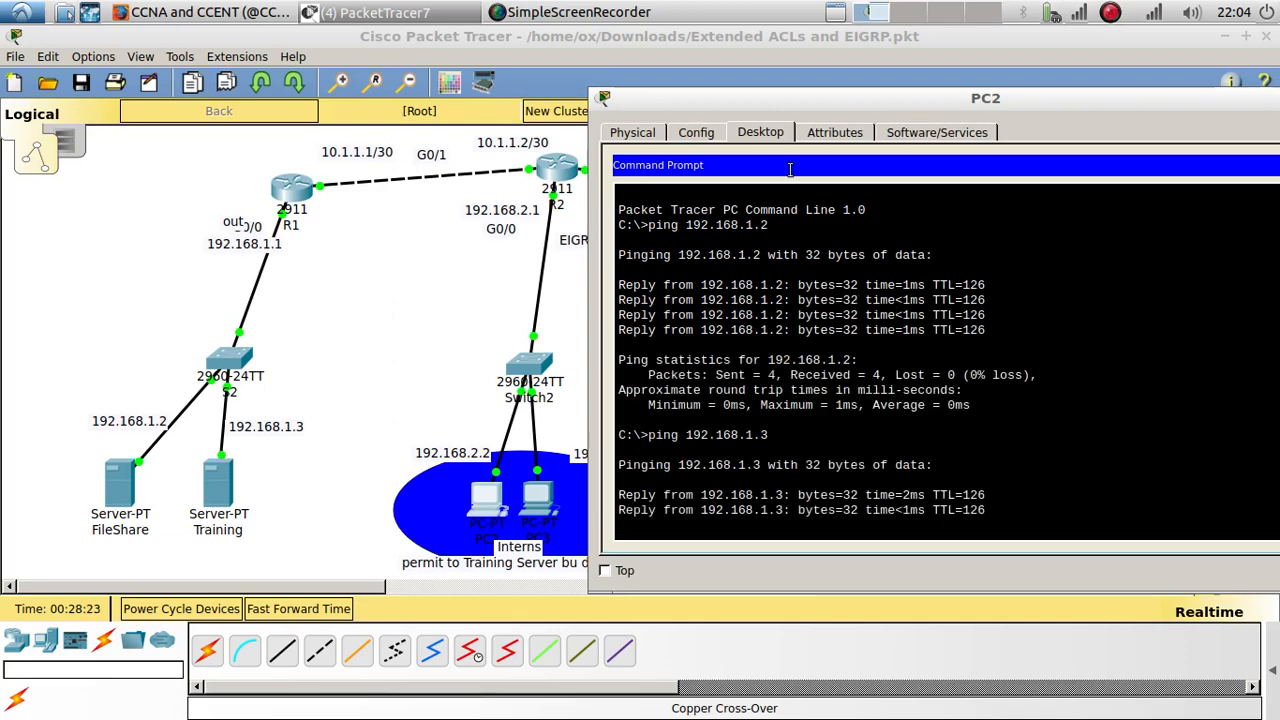
{"action": "left_click_drag", "start_coordinate": [800, 99], "coordinate": [760, 50]}
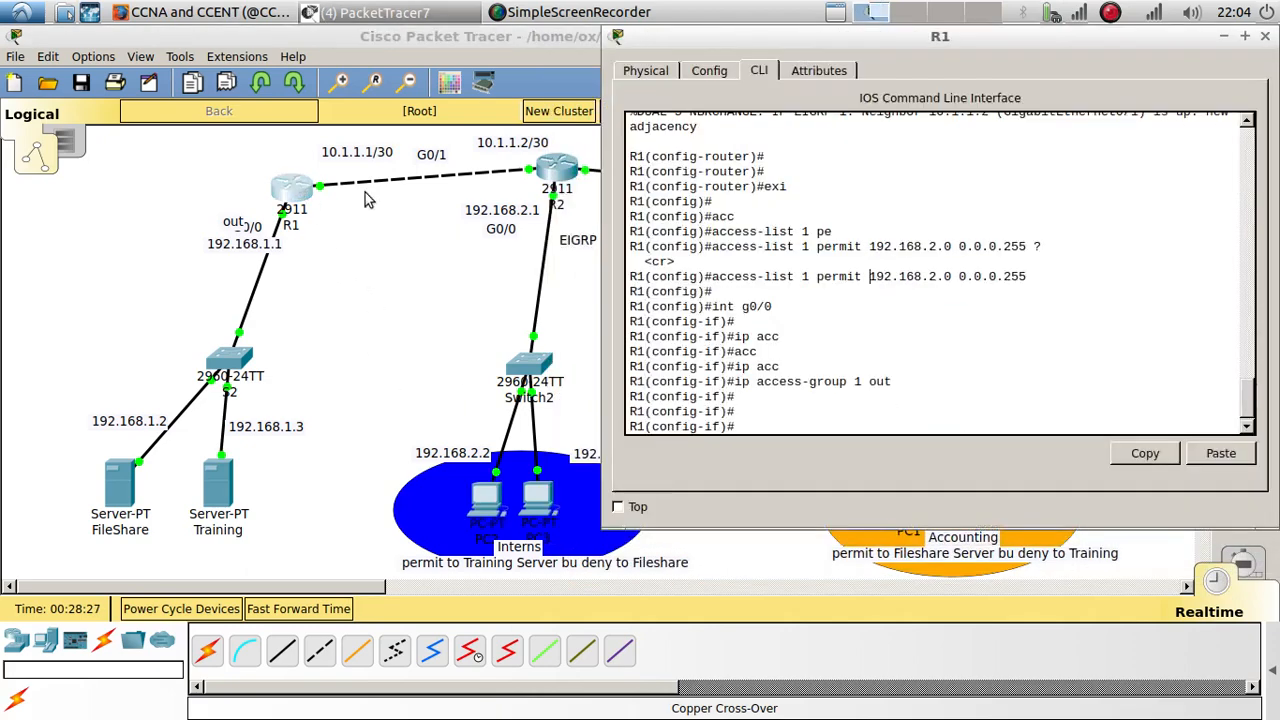
- Return R1 to global configuration mode and remove the access list 1 entry permitting 192.168.2.0 0.0.0.255
{"action": "left_click", "coordinate": [296, 186]}
{"action": "type", "text": "it"}
{"action": "key", "text": "Return"}
{"action": "key", "text": "Up"}
{"action": "key", "text": "Up"}
{"action": "key", "text": "Up"}
{"action": "key", "text": "Down"}
{"action": "key", "text": "Up"}
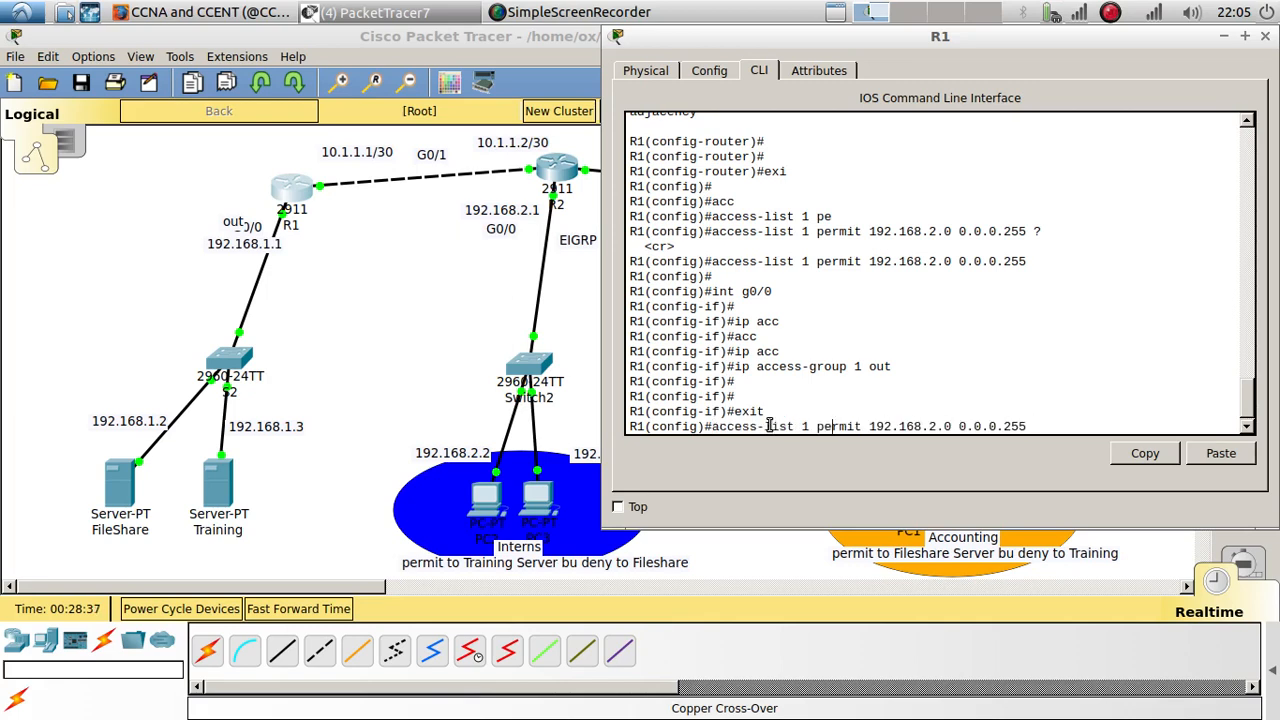
{"action": "key", "text": "ctrl+a"}
{"action": "type", "text": "no"}
{"action": "key", "text": "Return"}
{"action": "key", "text": "Return"}
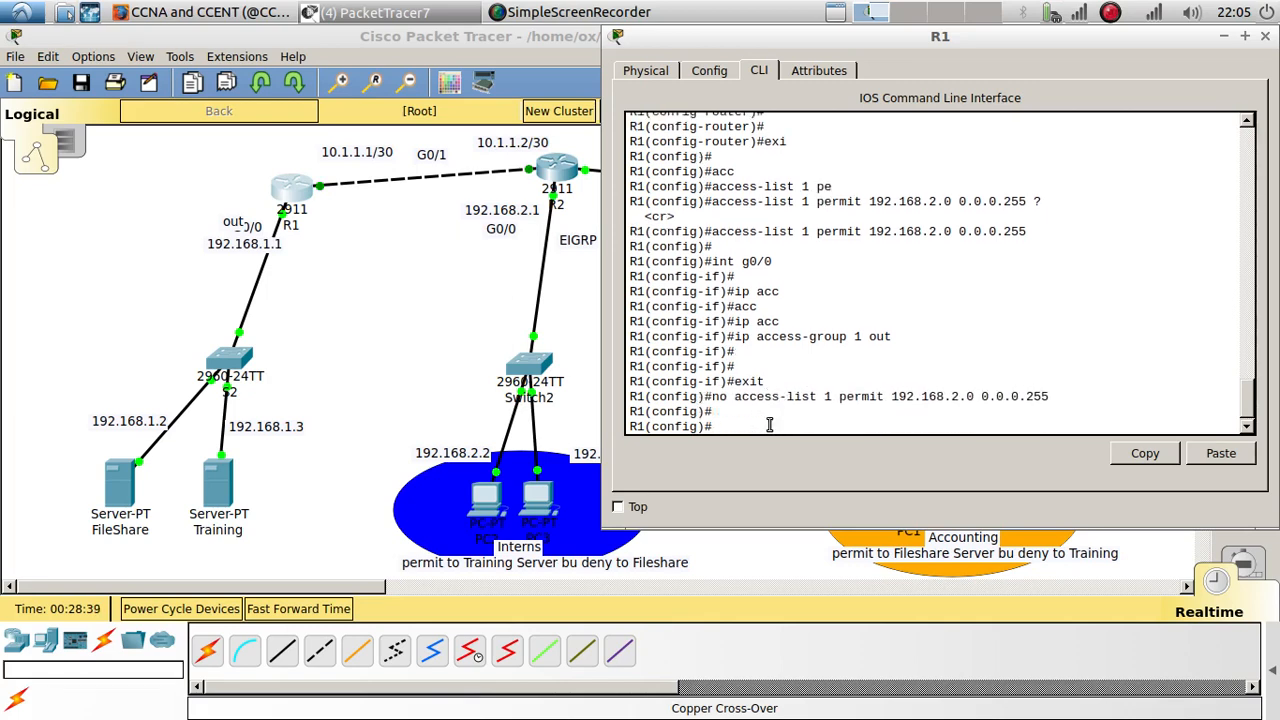
- Remove the outbound access group 1 from R1's g0/0 interface and close R1's window
{"action": "key", "text": "Up"}
{"action": "key", "text": "Up"}
{"action": "key", "text": "Up"}
{"action": "key", "text": "Up"}
{"action": "key", "text": "Return"}
{"action": "key", "text": "Up"}
{"action": "key", "text": "Up"}
{"action": "key", "text": "Up"}
{"action": "key", "text": "Up"}
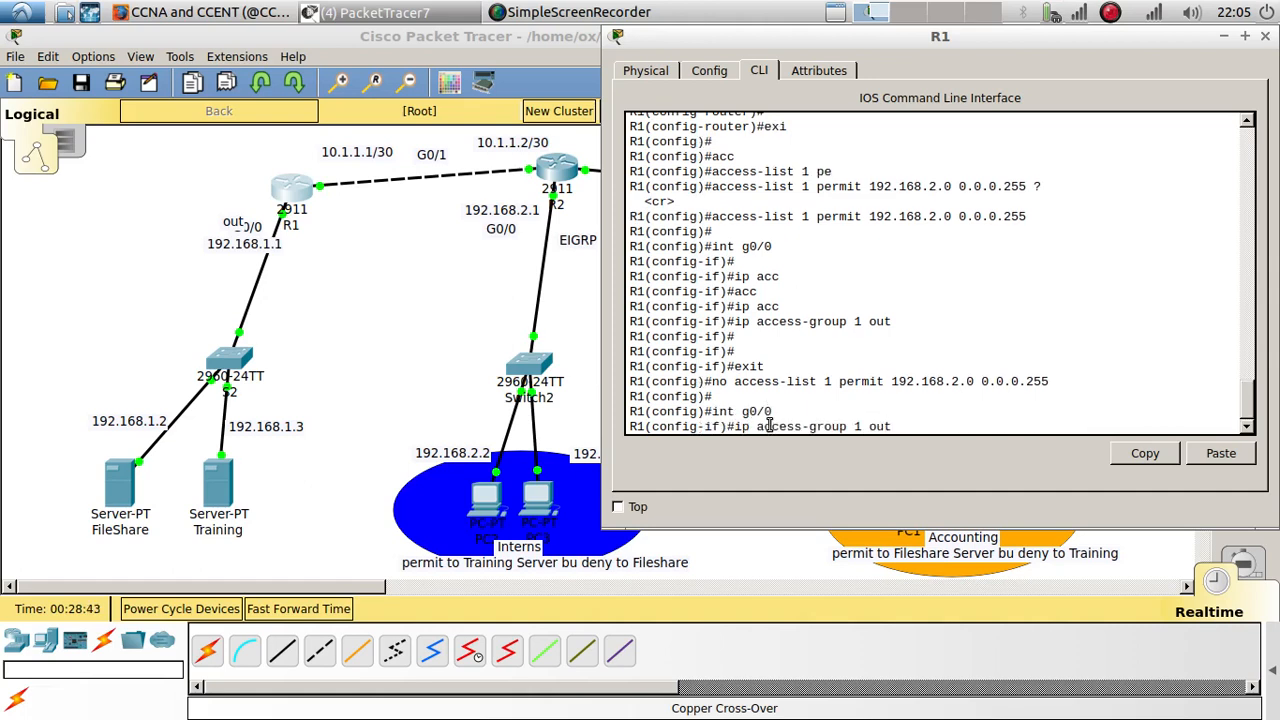
{"action": "key", "text": "ctrl+a"}
{"action": "type", "text": "no"}
{"action": "key", "text": "Return"}
{"action": "key", "text": "Return"}
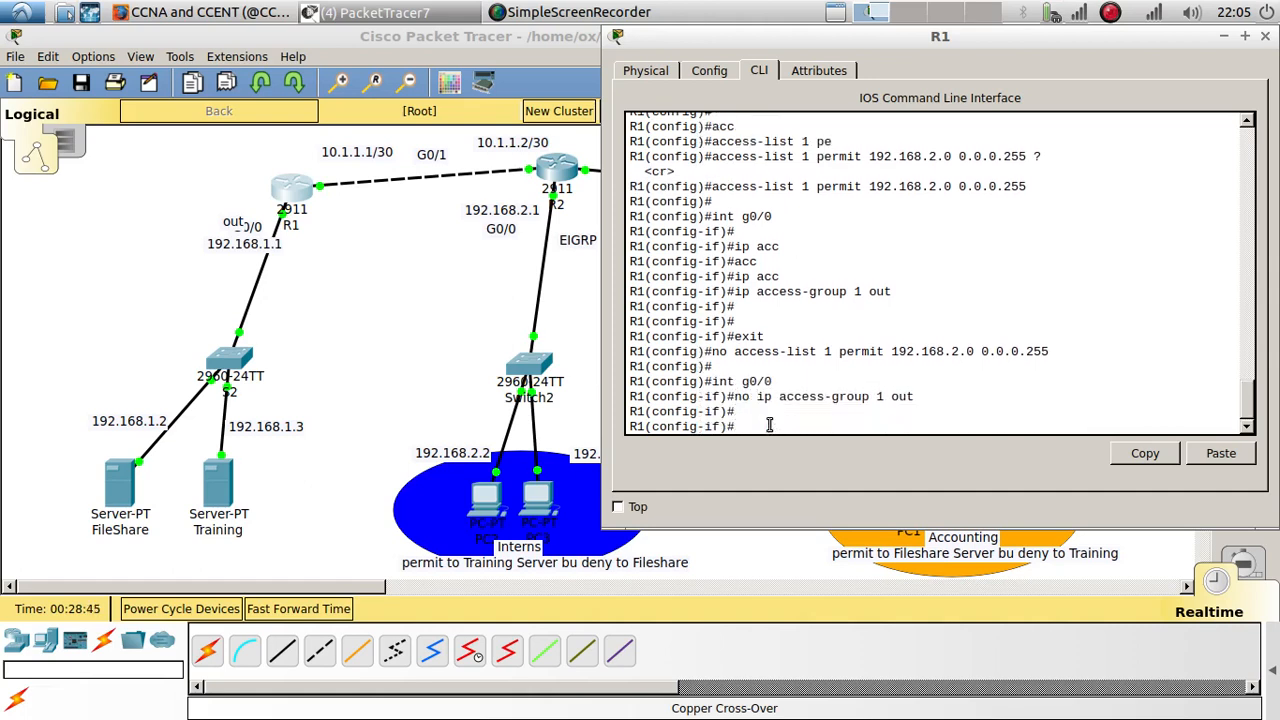
{"action": "key", "text": "Return"}
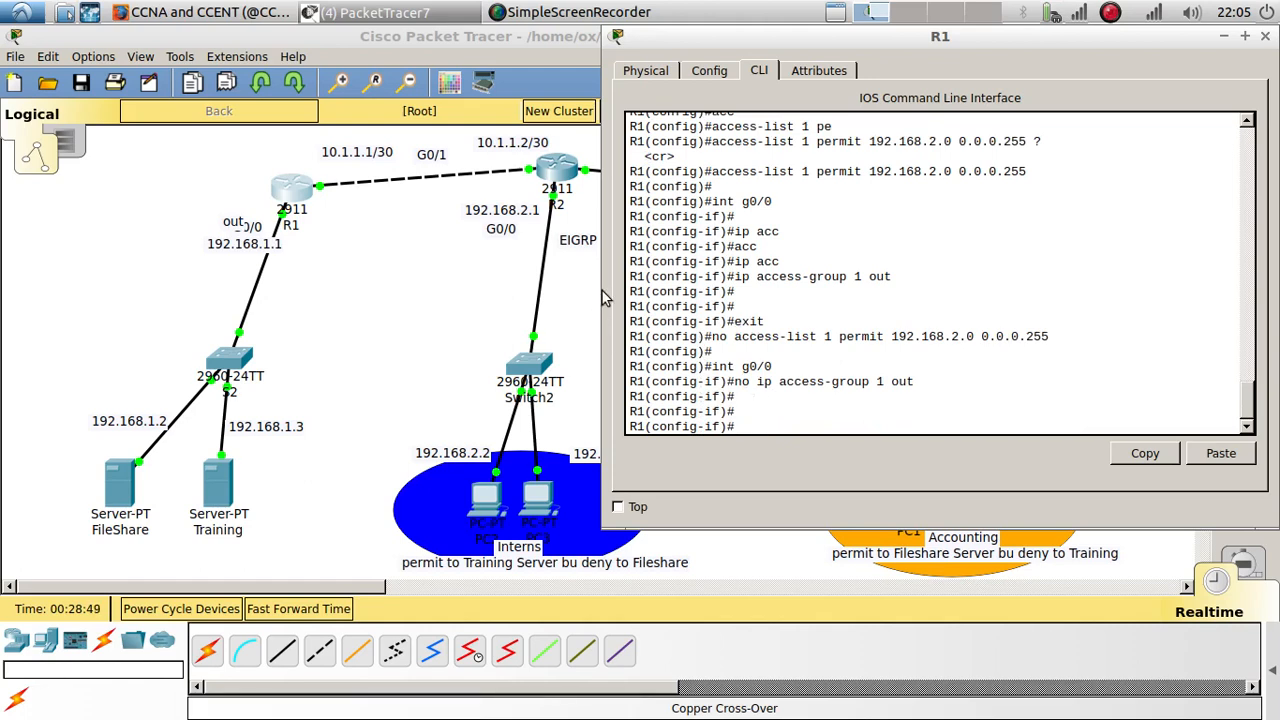
{"action": "left_click_drag", "start_coordinate": [930, 45], "coordinate": [795, 53]}
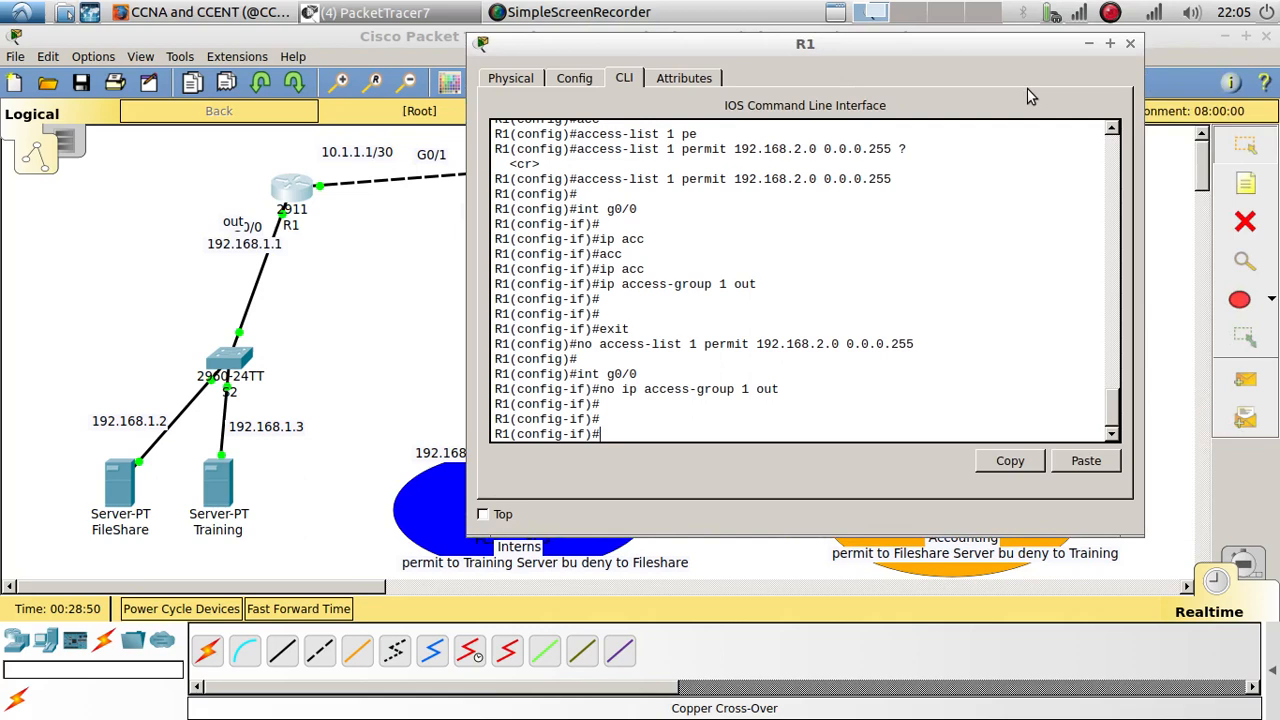
{"action": "left_click", "coordinate": [1129, 44]}
- Add a note reading "Extended - 100 - 2699" below R1 and move the "out" note clear of R1's G0/0 label
{"action": "left_click", "coordinate": [1243, 185]}
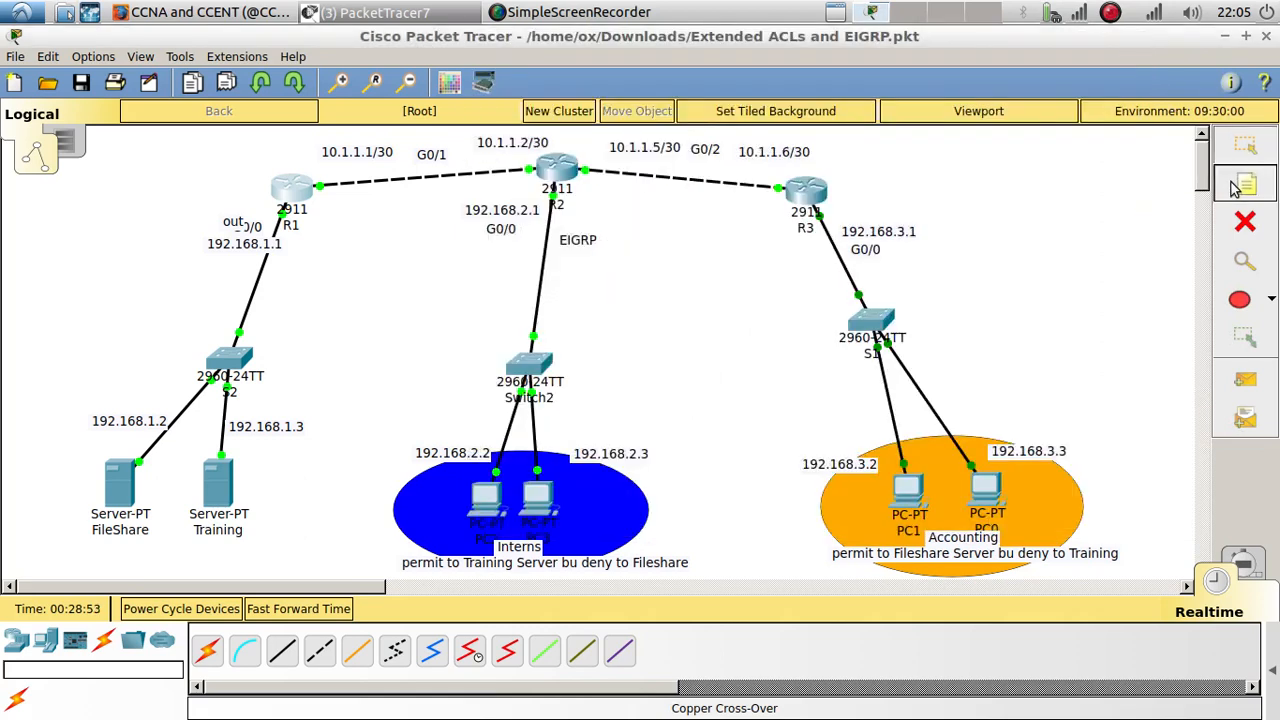
{"action": "left_click", "coordinate": [341, 276]}
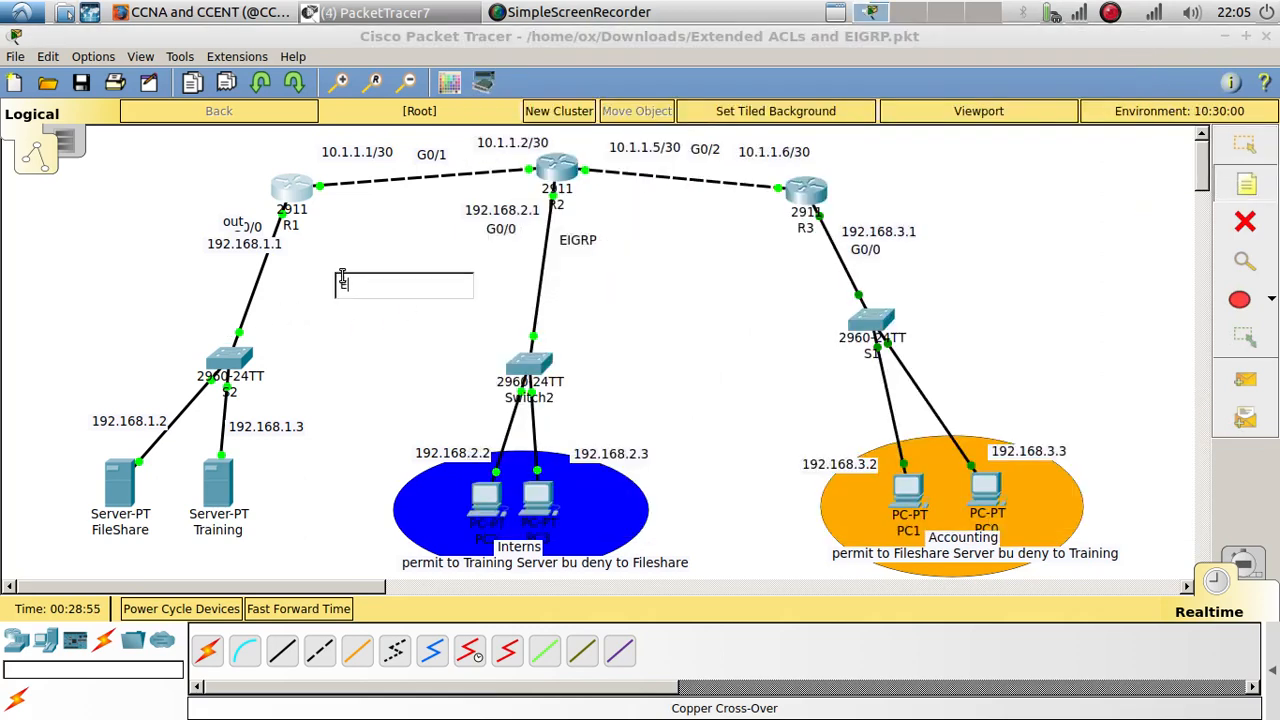
{"action": "type", "text": "Extended - 100 - 2699"}
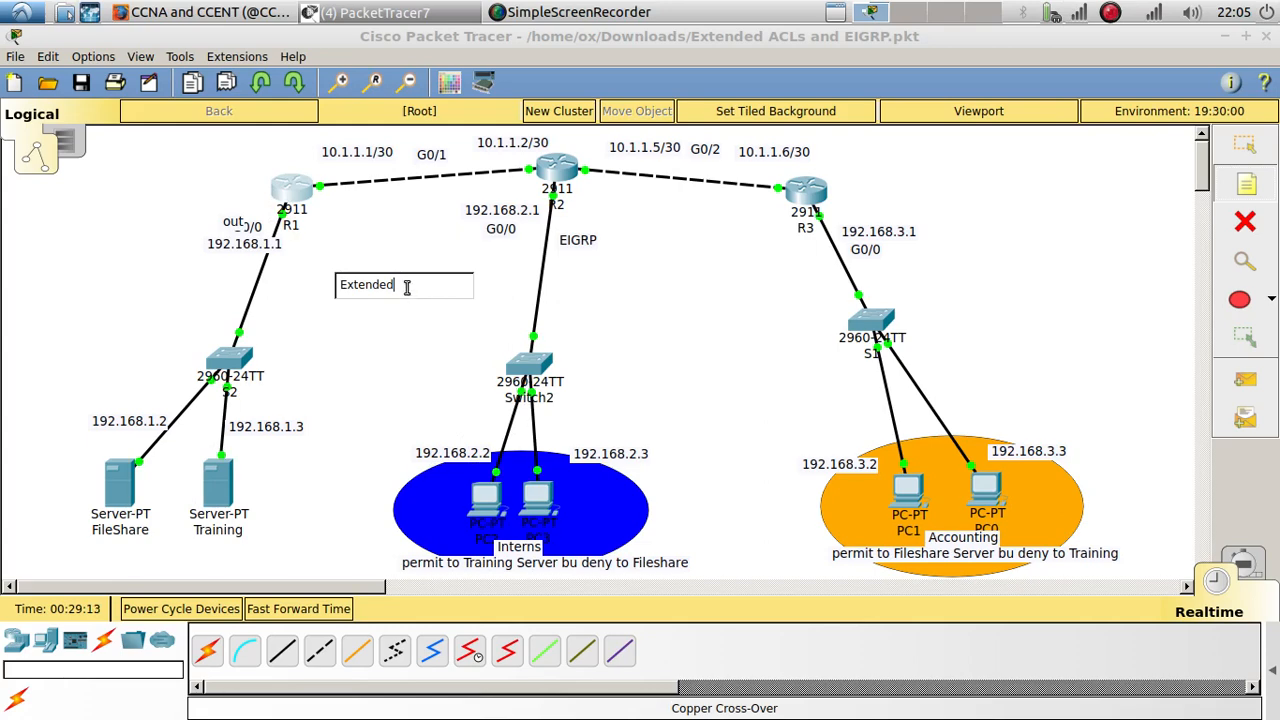
{"action": "type", "text": "- 100 - 2699"}
{"action": "left_click", "coordinate": [441, 285]}
{"action": "left_click_drag", "start_coordinate": [434, 294], "coordinate": [400, 297]}
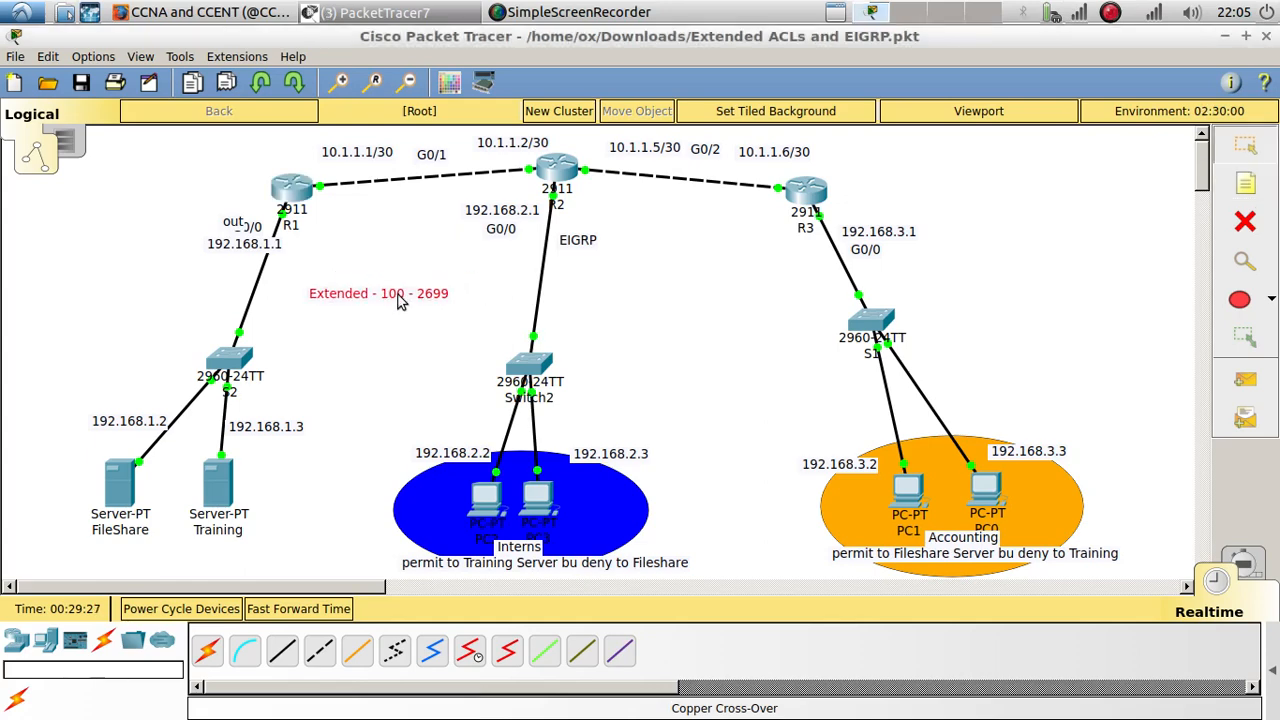
{"action": "left_click_drag", "start_coordinate": [232, 223], "coordinate": [200, 218]}
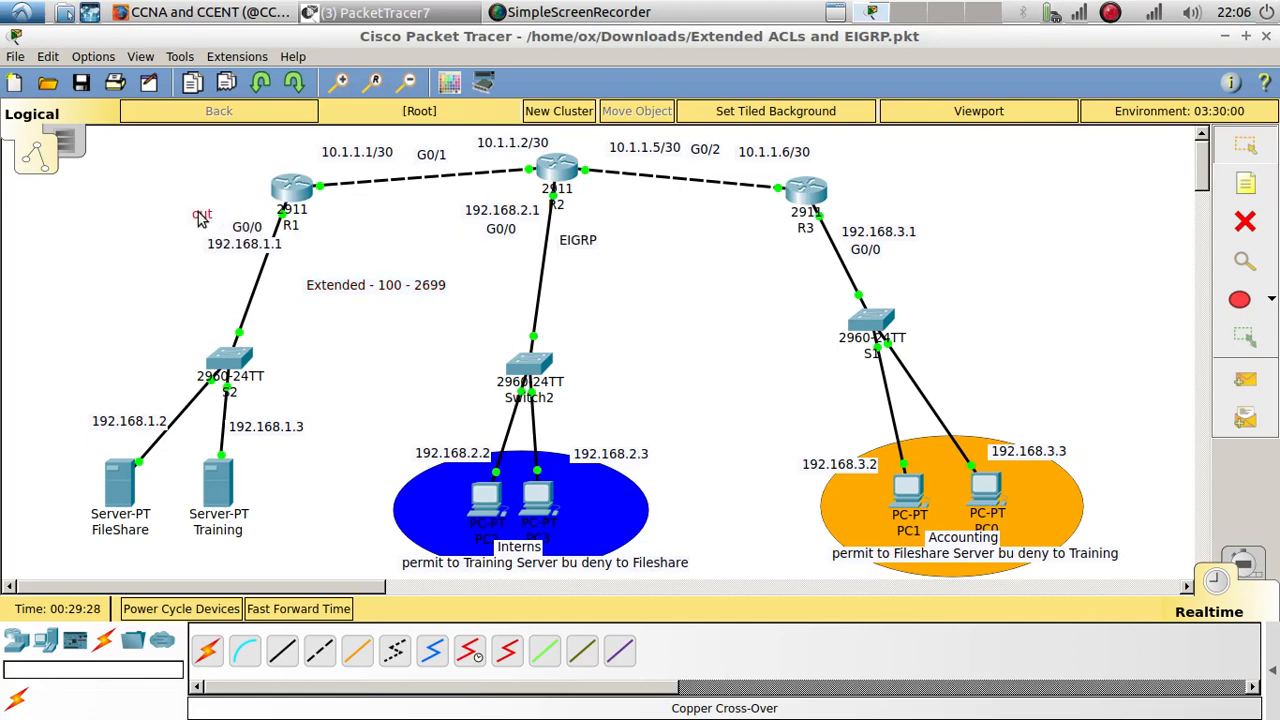
- Delete the "out" note beside R1's G0/0 label and shift the "Extended - 100 - 2699" note slightly
{"action": "key", "text": "Delete"}
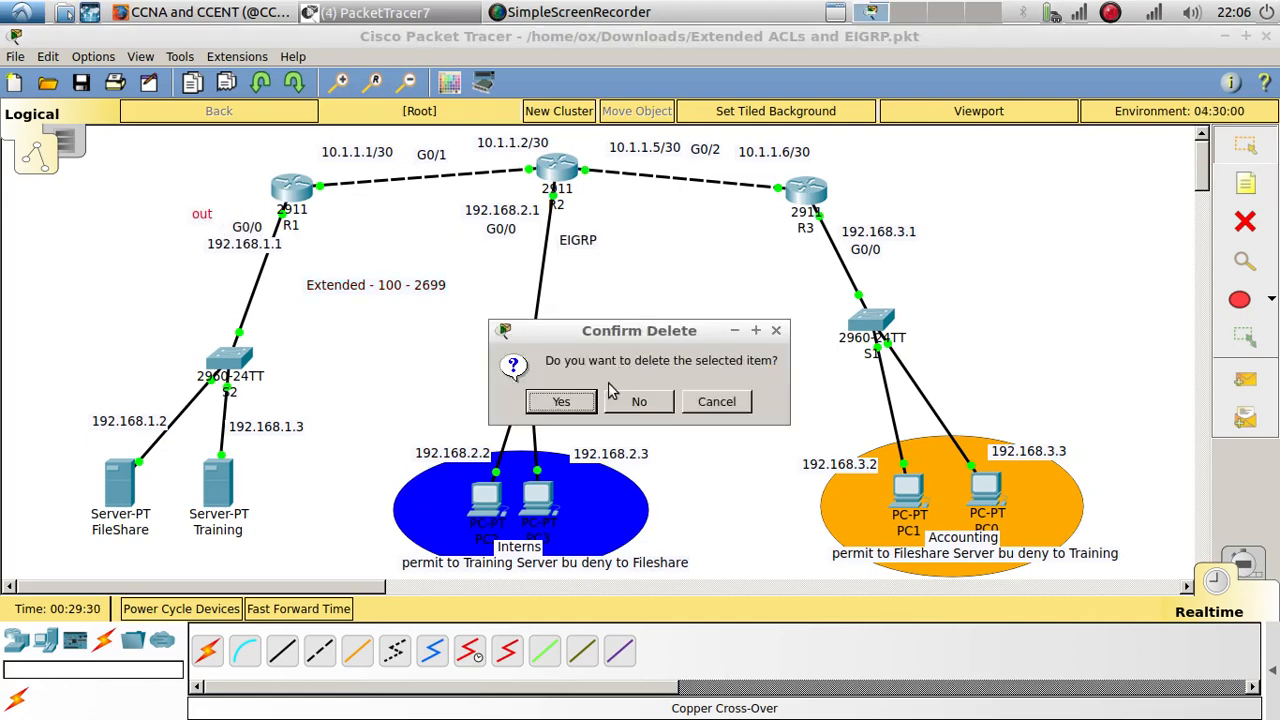
{"action": "left_click", "coordinate": [571, 408]}
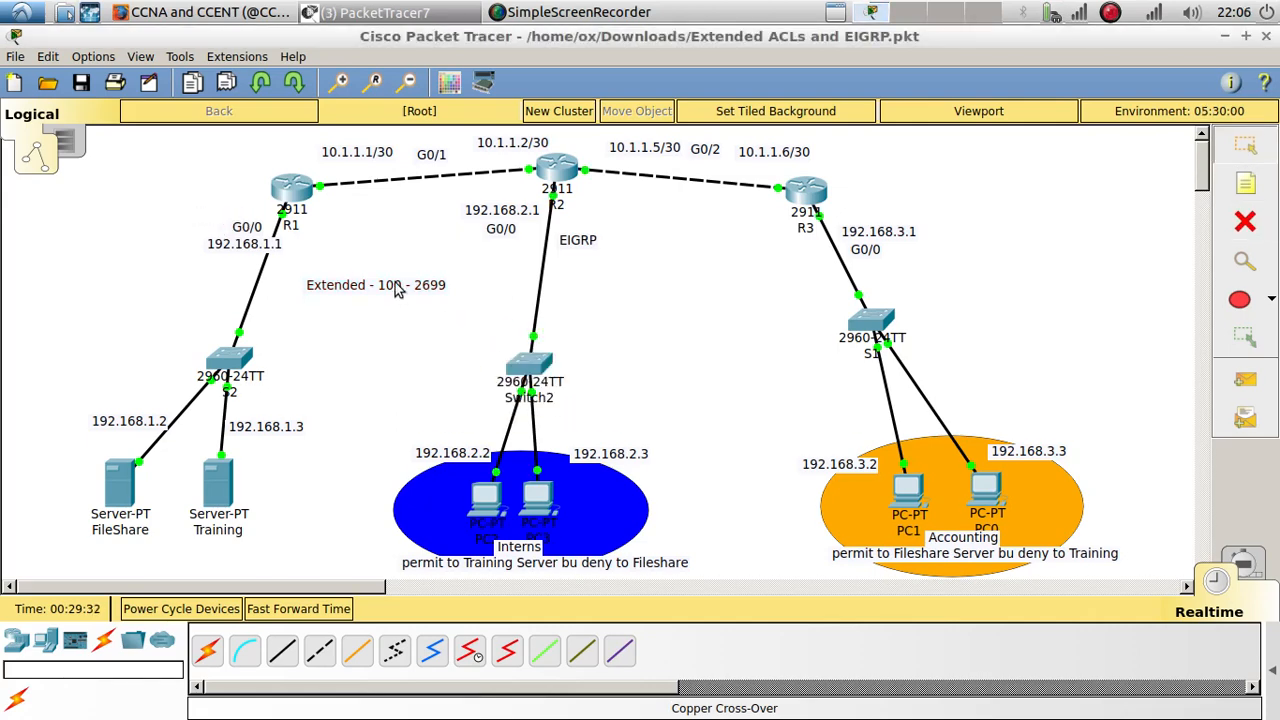
{"action": "left_click_drag", "start_coordinate": [400, 286], "coordinate": [416, 288]}
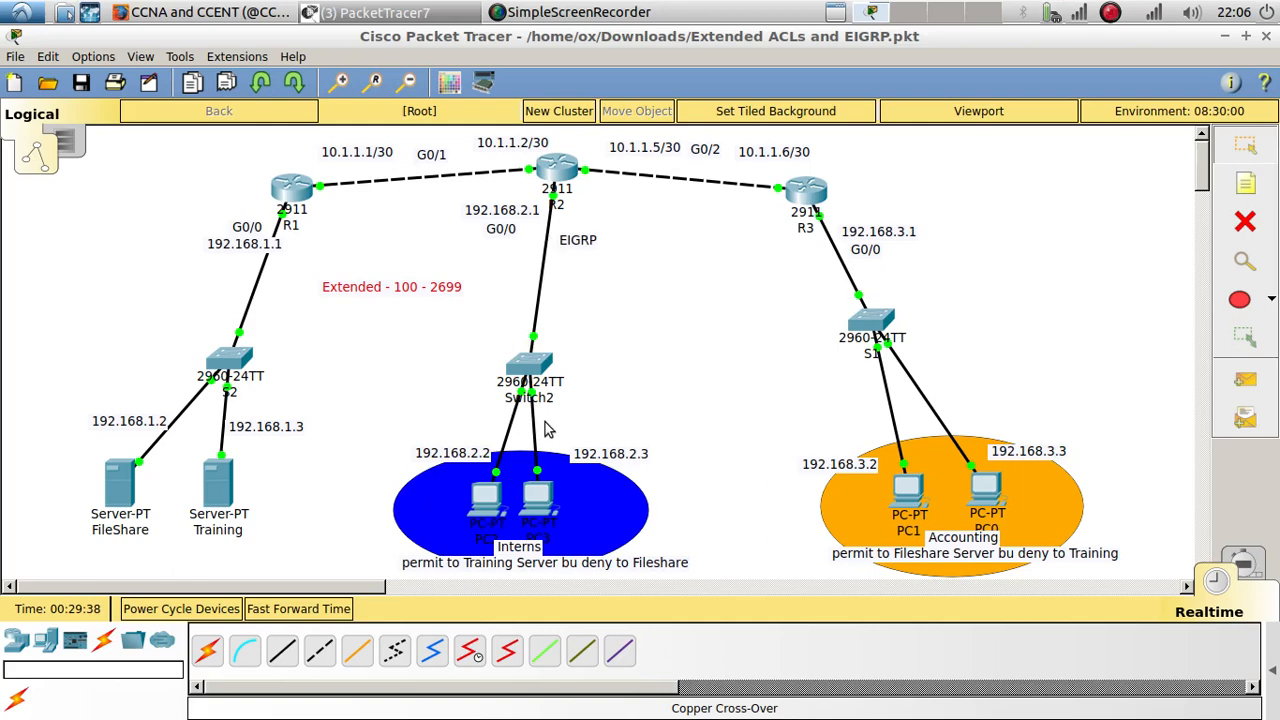
- Add a note reading "in" next to R2's G0/0 link and place it right beside the R2 label
{"action": "left_click", "coordinate": [1246, 184]}
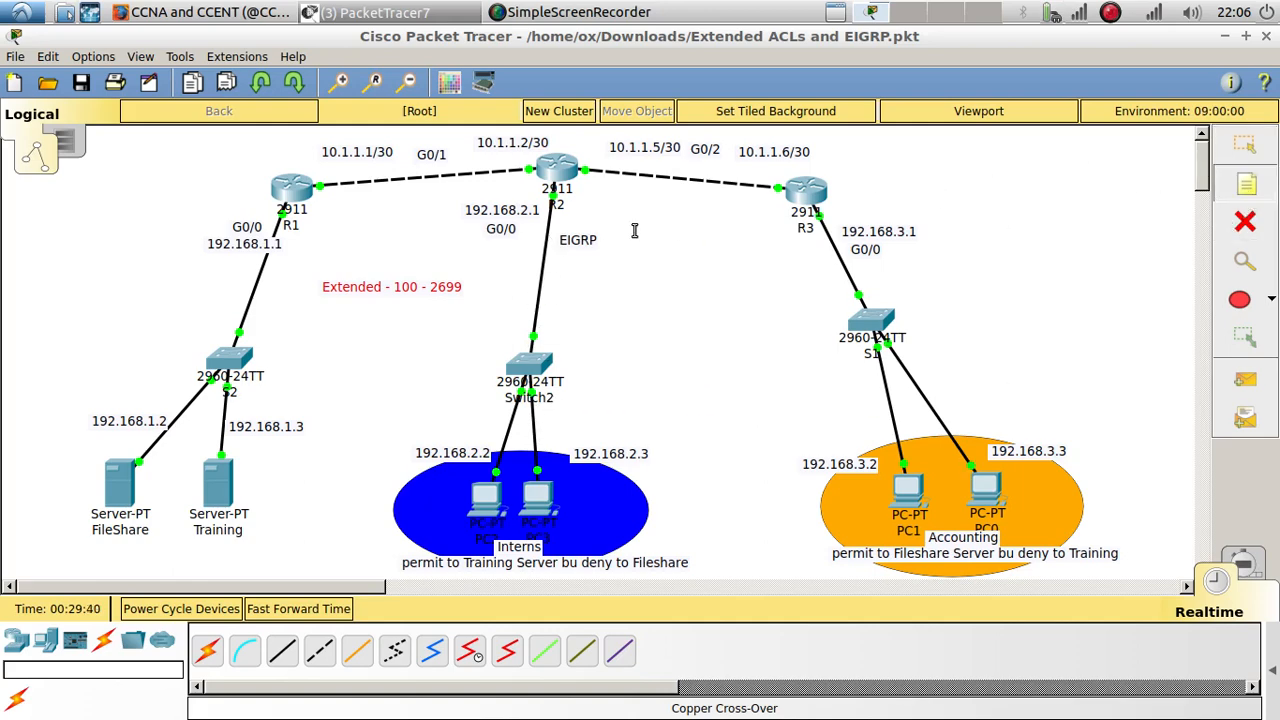
{"action": "left_click", "coordinate": [570, 204]}
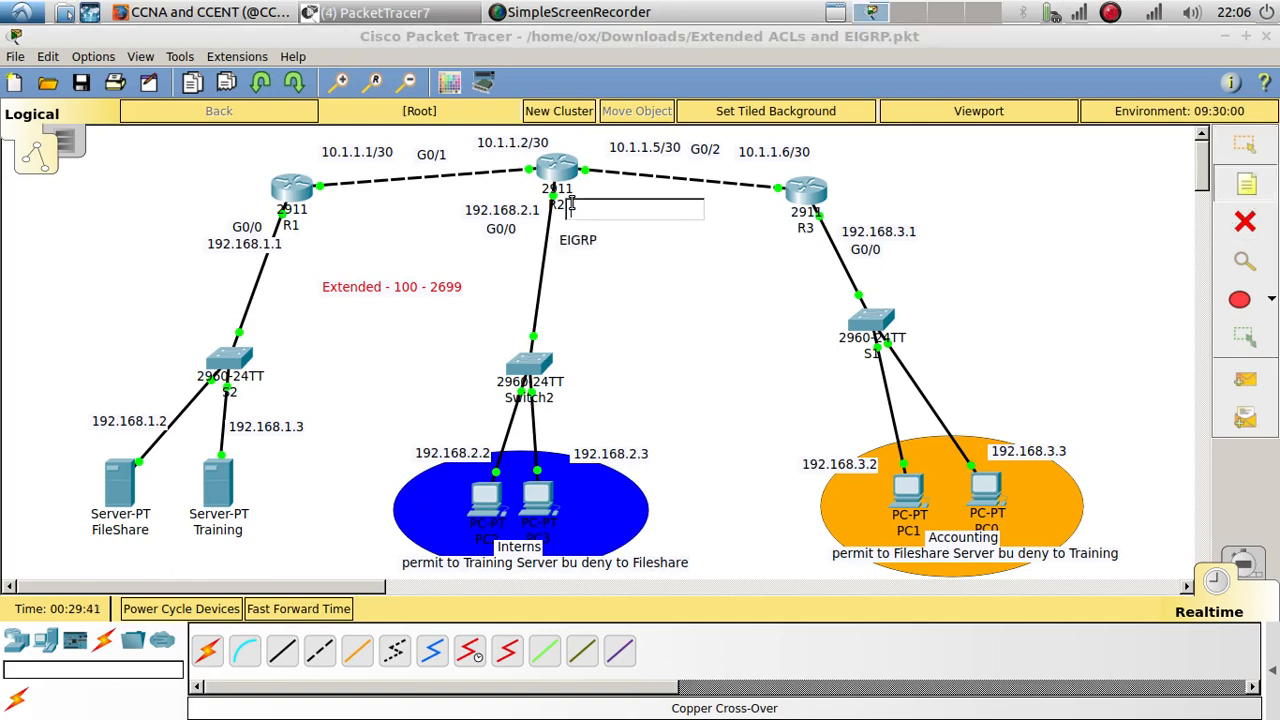
{"action": "left_click", "coordinate": [620, 269]}
{"action": "left_click_drag", "start_coordinate": [578, 211], "coordinate": [572, 198]}
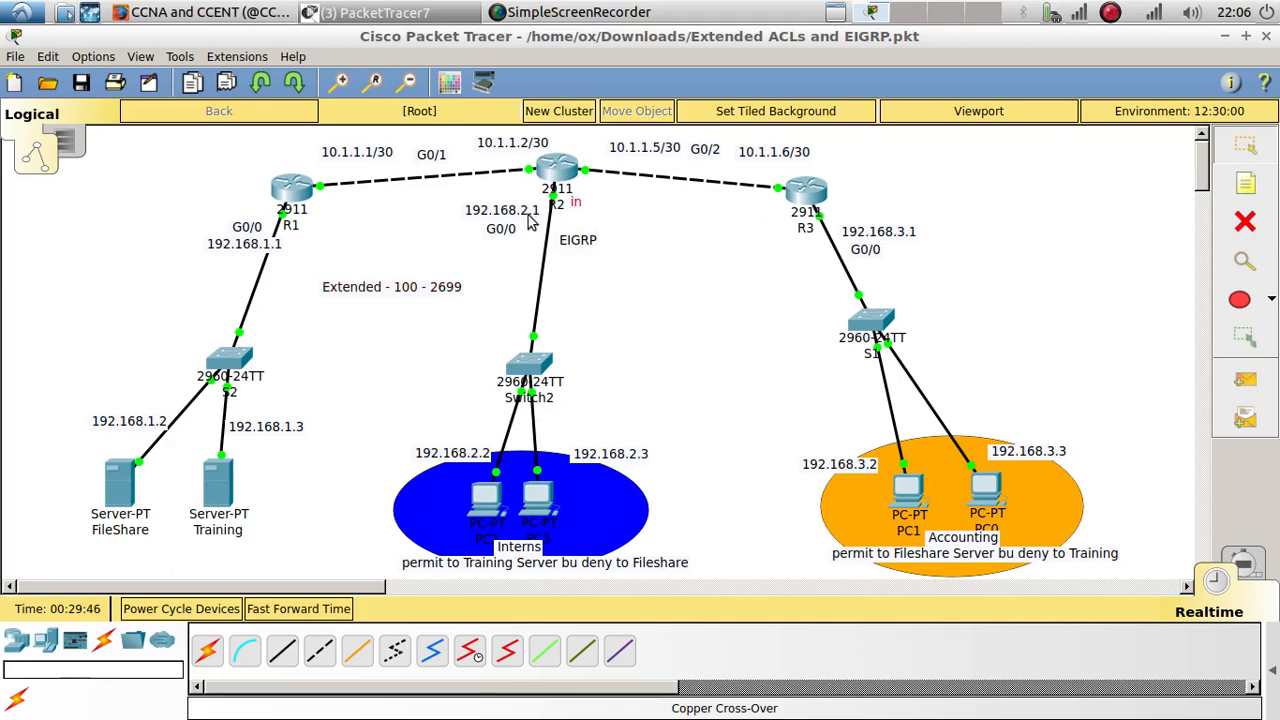
- Open R2's command line and leave interface configuration for global configuration mode
{"action": "left_click", "coordinate": [552, 165]}
{"action": "left_click_drag", "start_coordinate": [601, 131], "coordinate": [877, 67]}
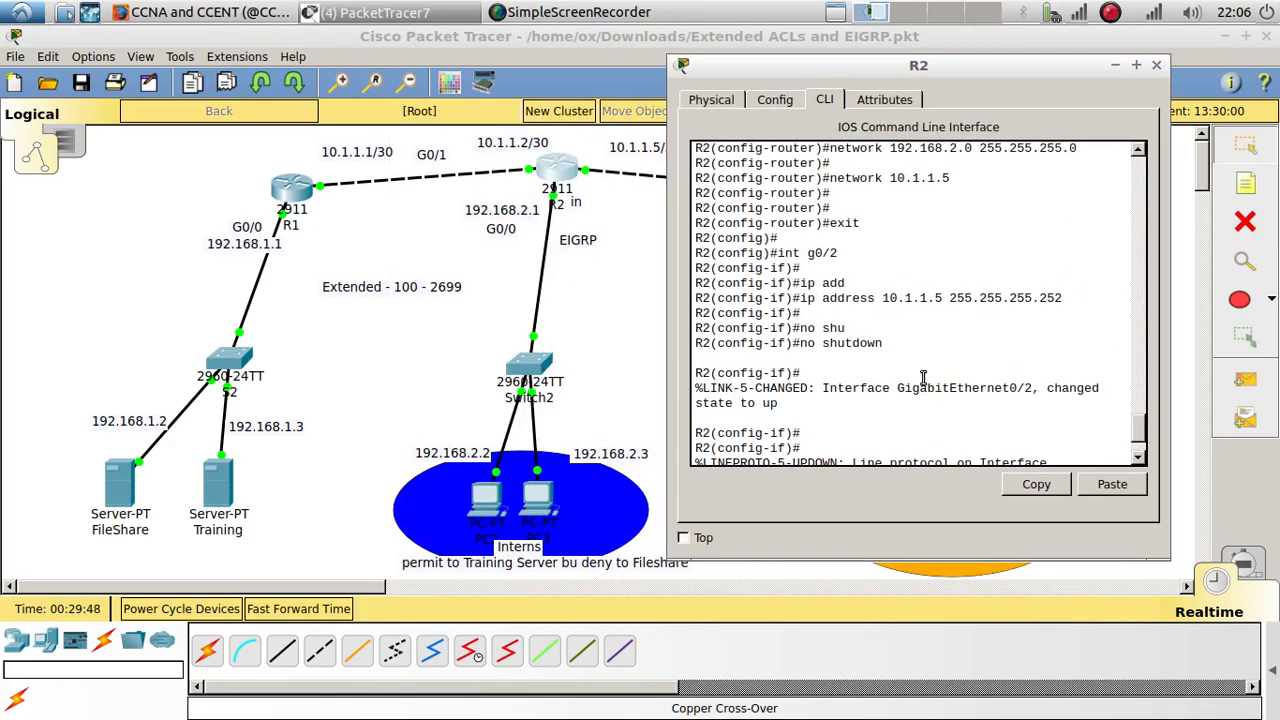
{"action": "type", "text": "exit"}
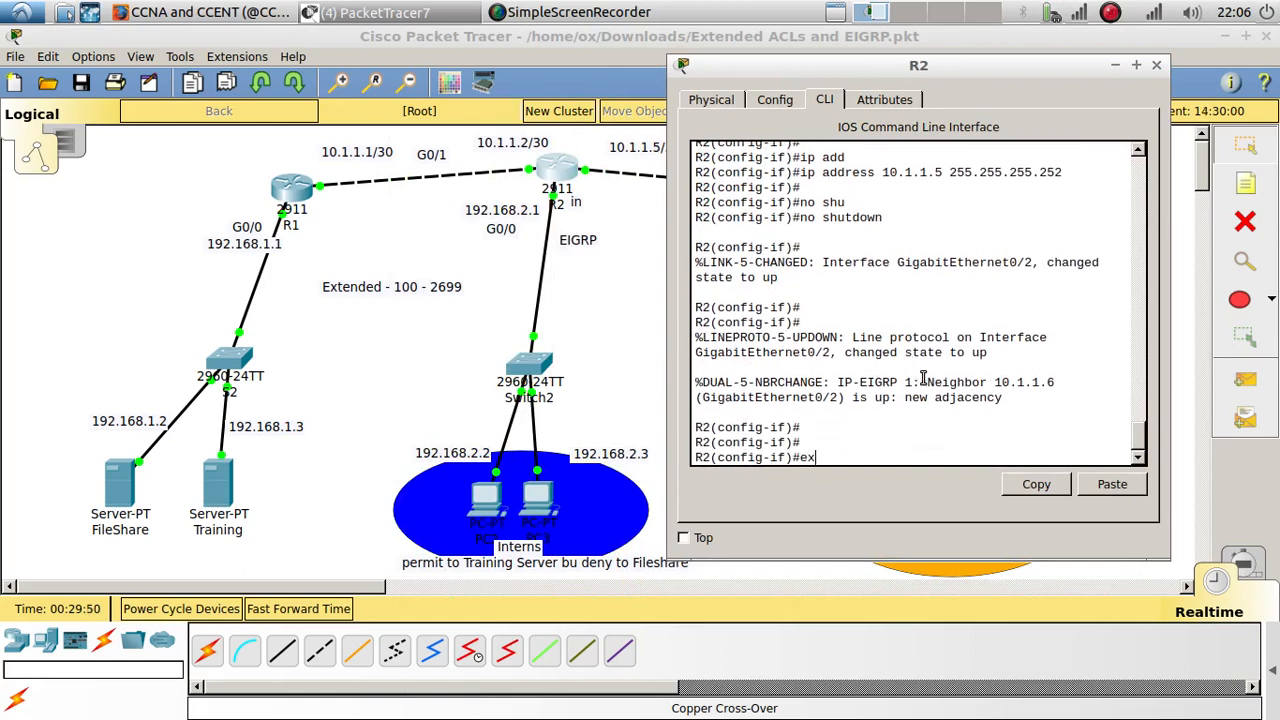
{"action": "key", "text": "Return"}
{"action": "key", "text": "Return"}
{"action": "key", "text": "Return"}
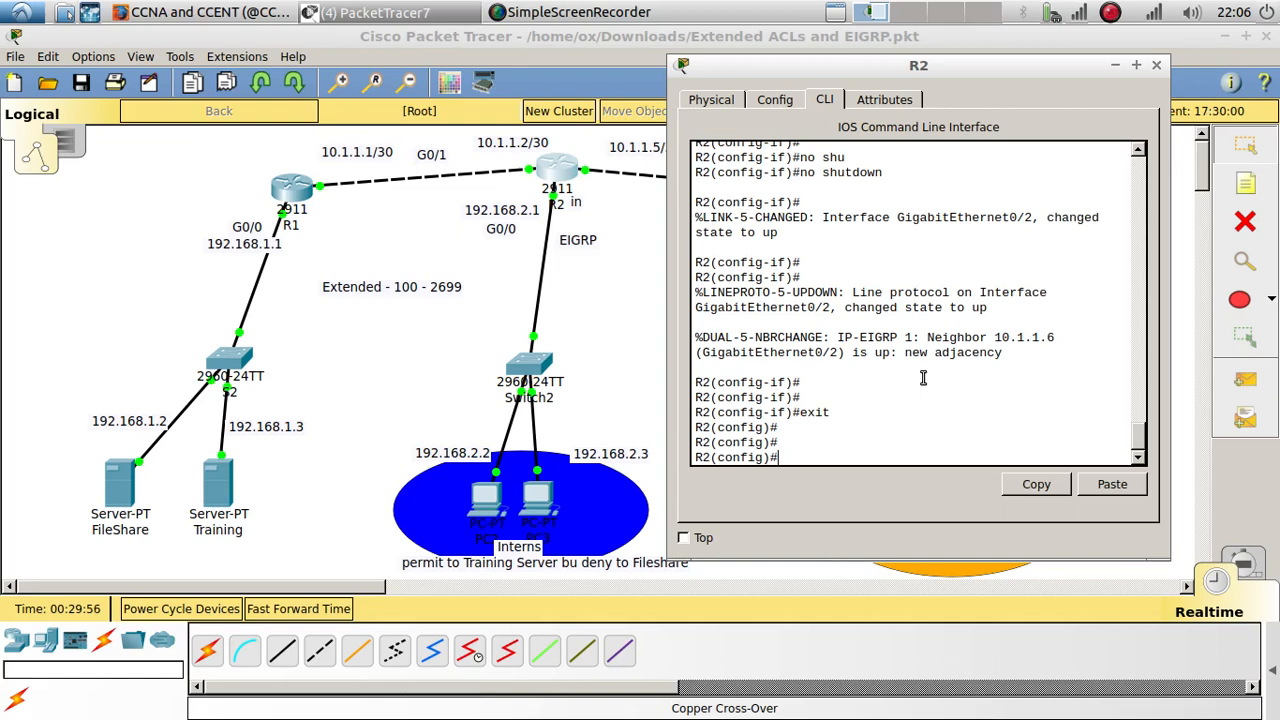
- Begin an access-list 100 permit ip entry on R2, listing the available actions, protocols and source options along the way
{"action": "type", "text": "acc"}
{"action": "key", "text": "Tab"}
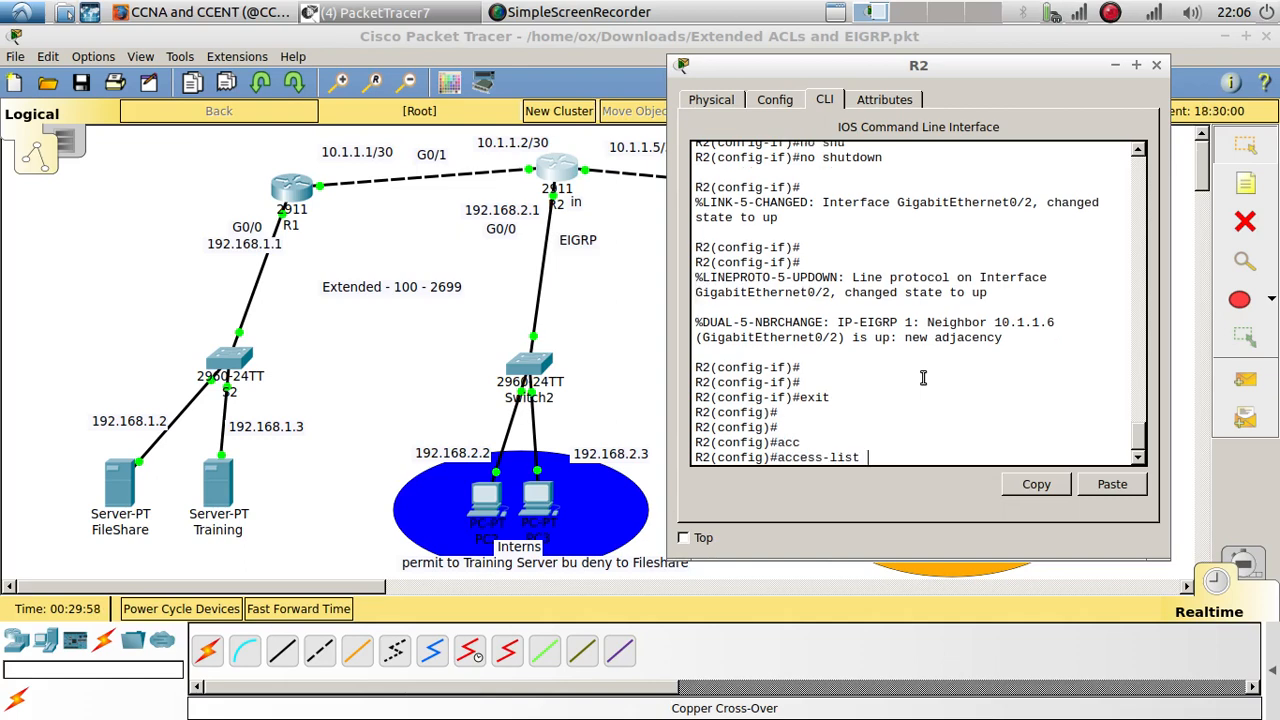
{"action": "type", "text": "100"}
{"action": "key", "text": "BackSpace"}
{"action": "key", "text": "BackSpace"}
{"action": "key", "text": "BackSpace"}
{"action": "type", "text": "100 ?"}
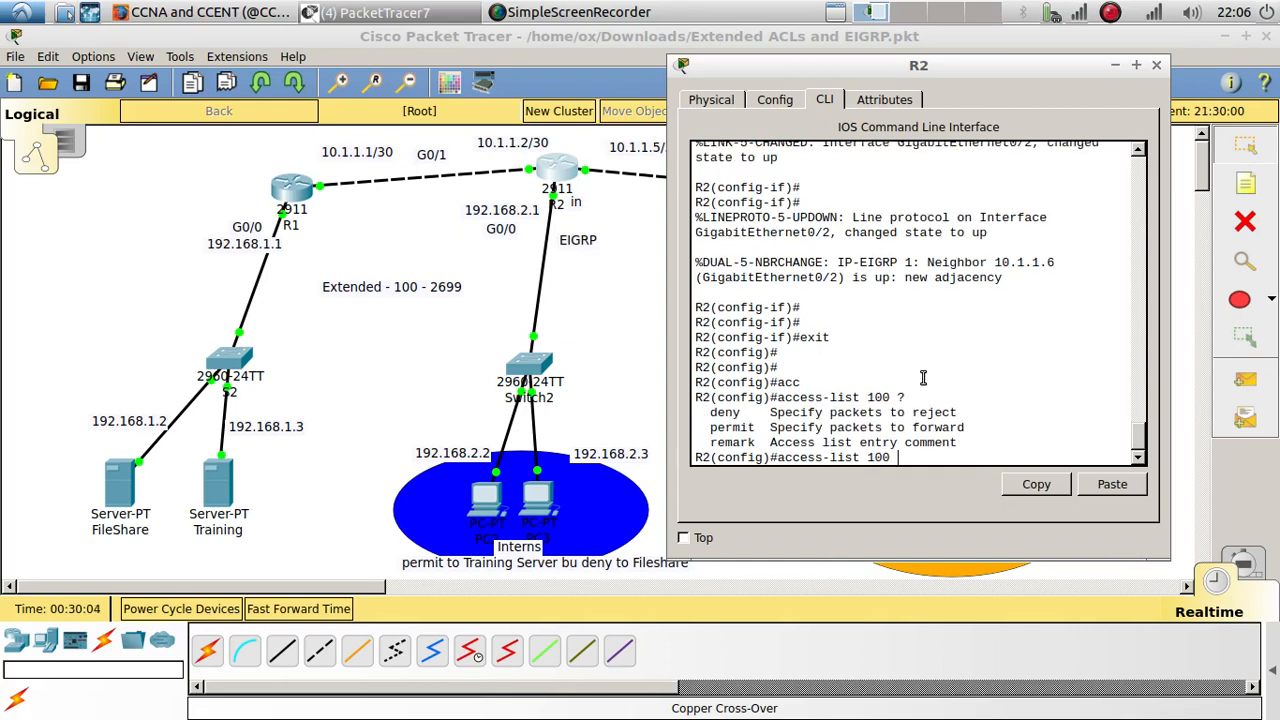
{"action": "type", "text": "pe"}
{"action": "key", "text": "Tab"}
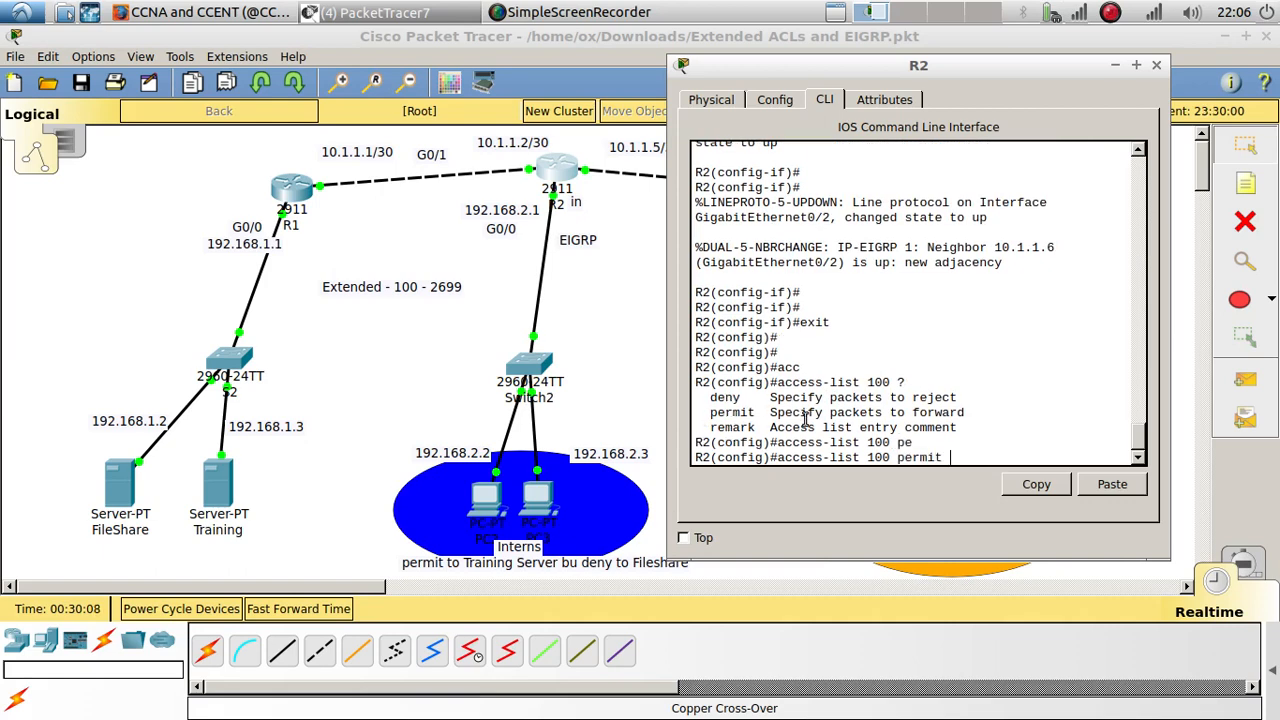
{"action": "type", "text": "?"}
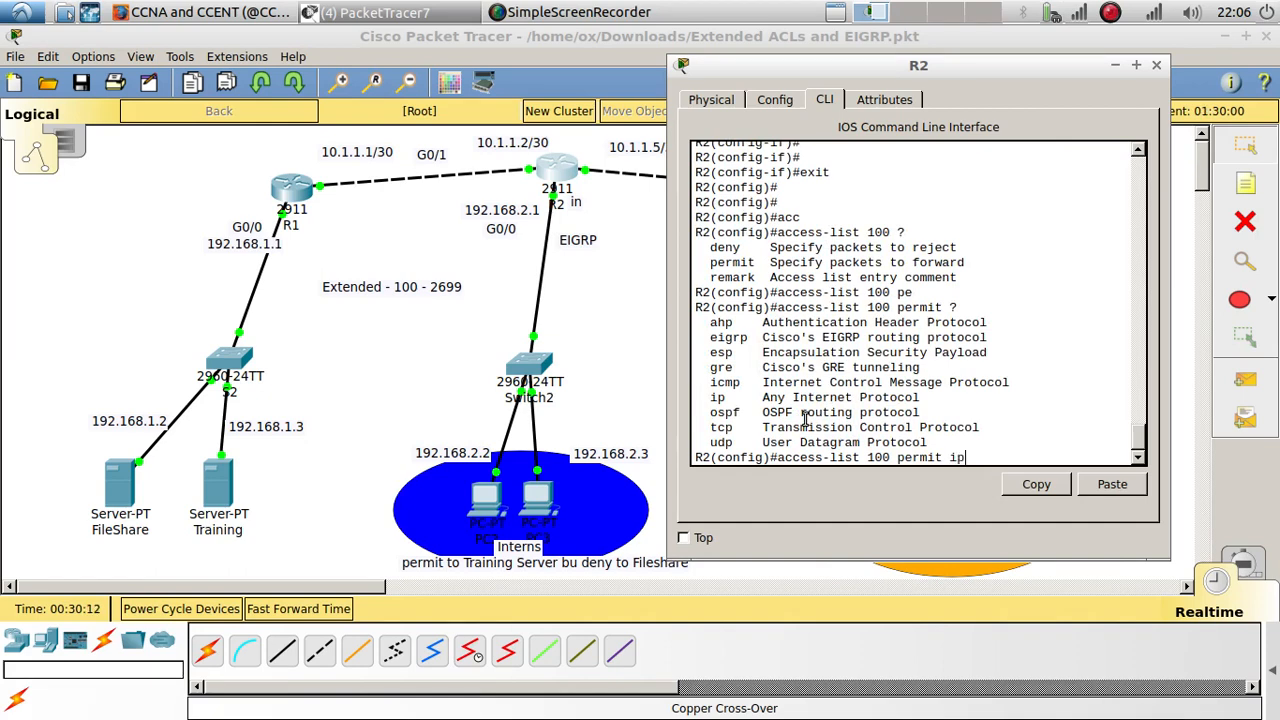
{"action": "type", "text": "ip ?"}
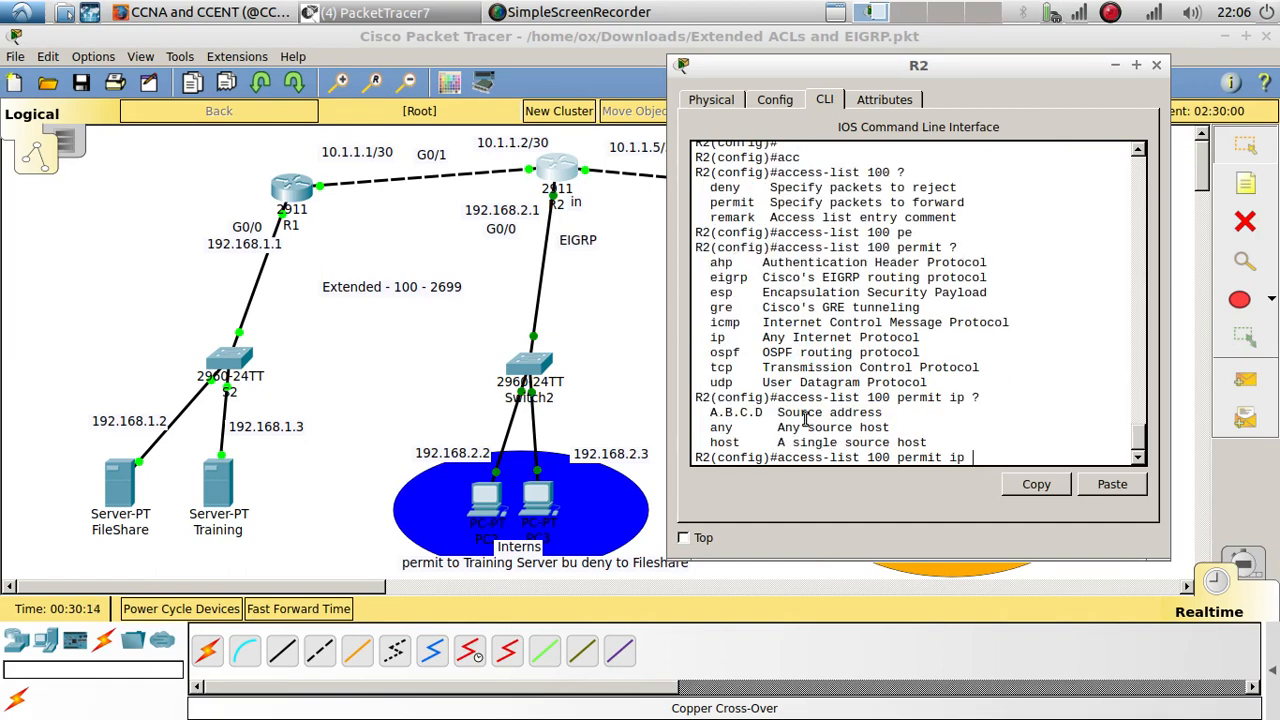
- Complete the access-list 100 entry with source 192.168.2.0 0.0.0.0 and destination 192.168.1.3 0.0.0.0, listing the options at each stage
{"action": "type", "text": "192.168."}
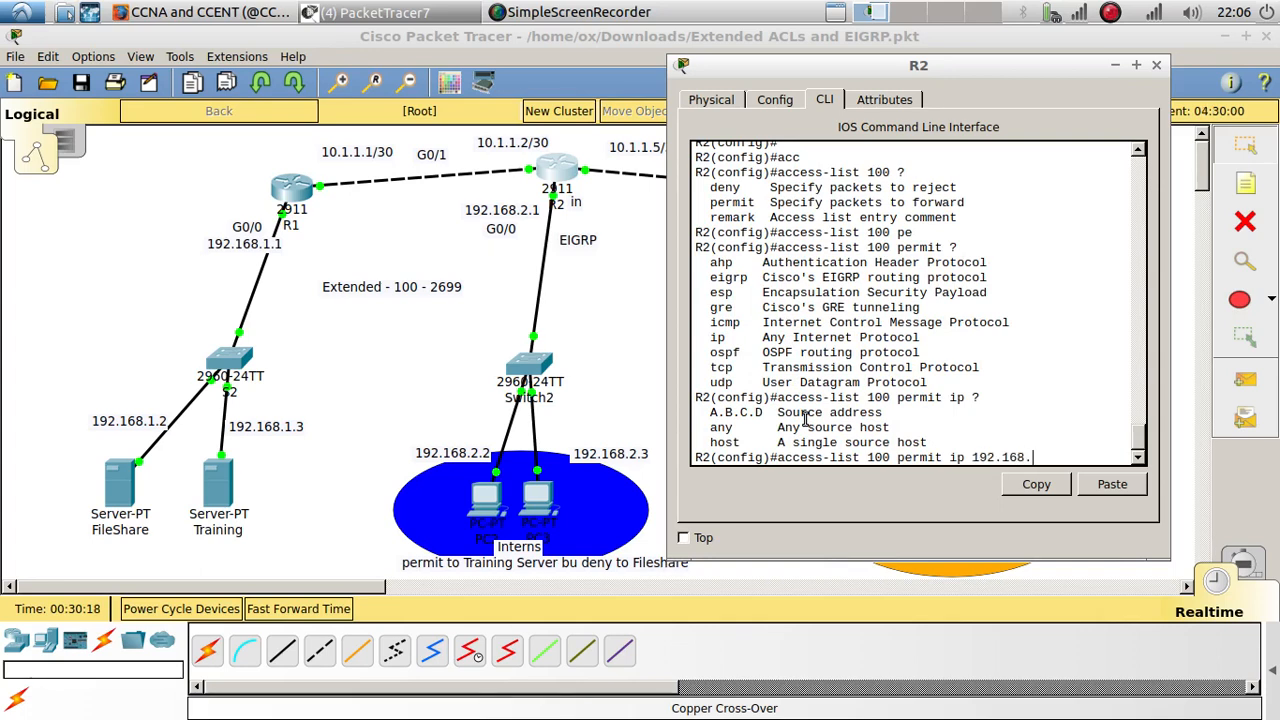
{"action": "type", "text": "2.0 0.0.0.0"}
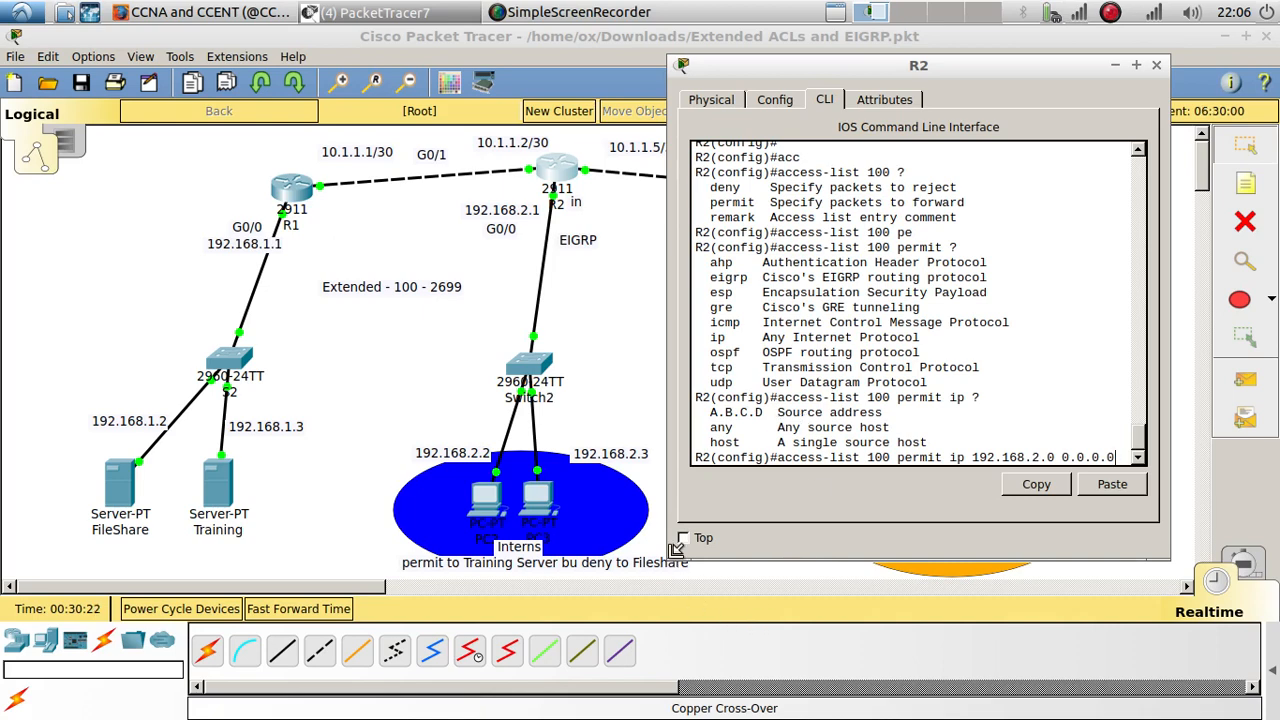
{"action": "left_click_drag", "start_coordinate": [676, 550], "coordinate": [521, 570]}
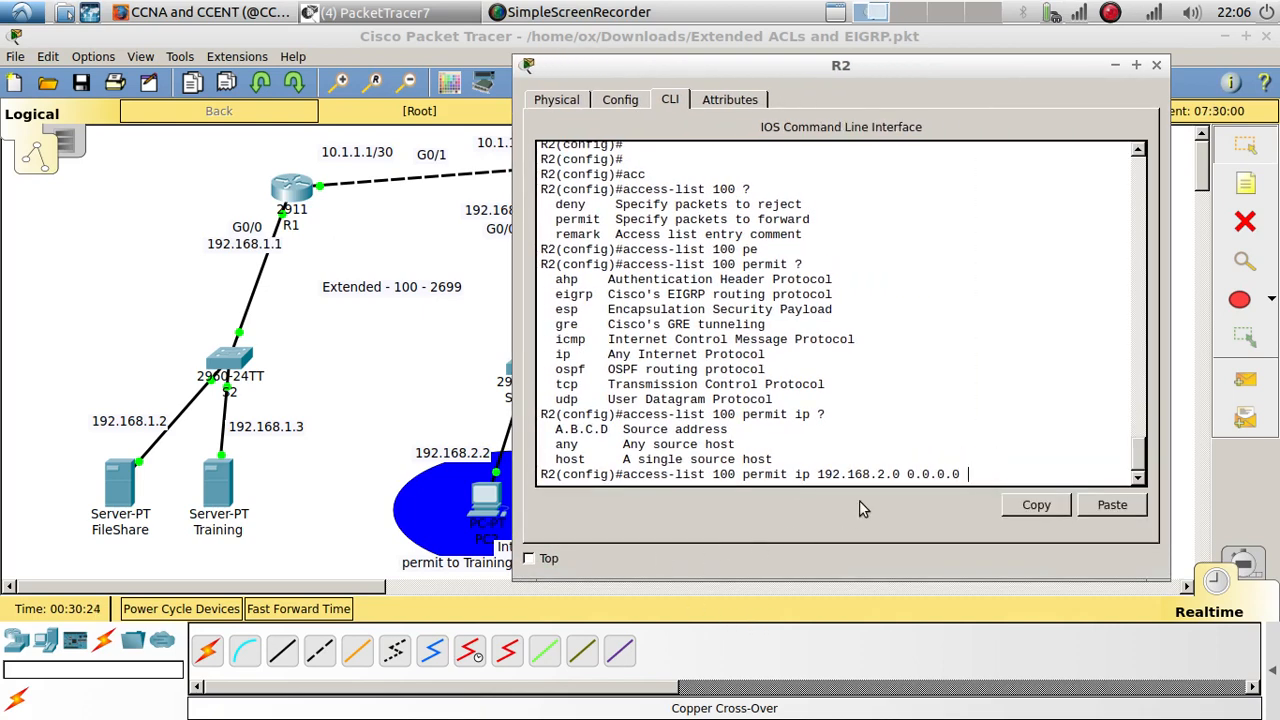
{"action": "type", "text": "?"}
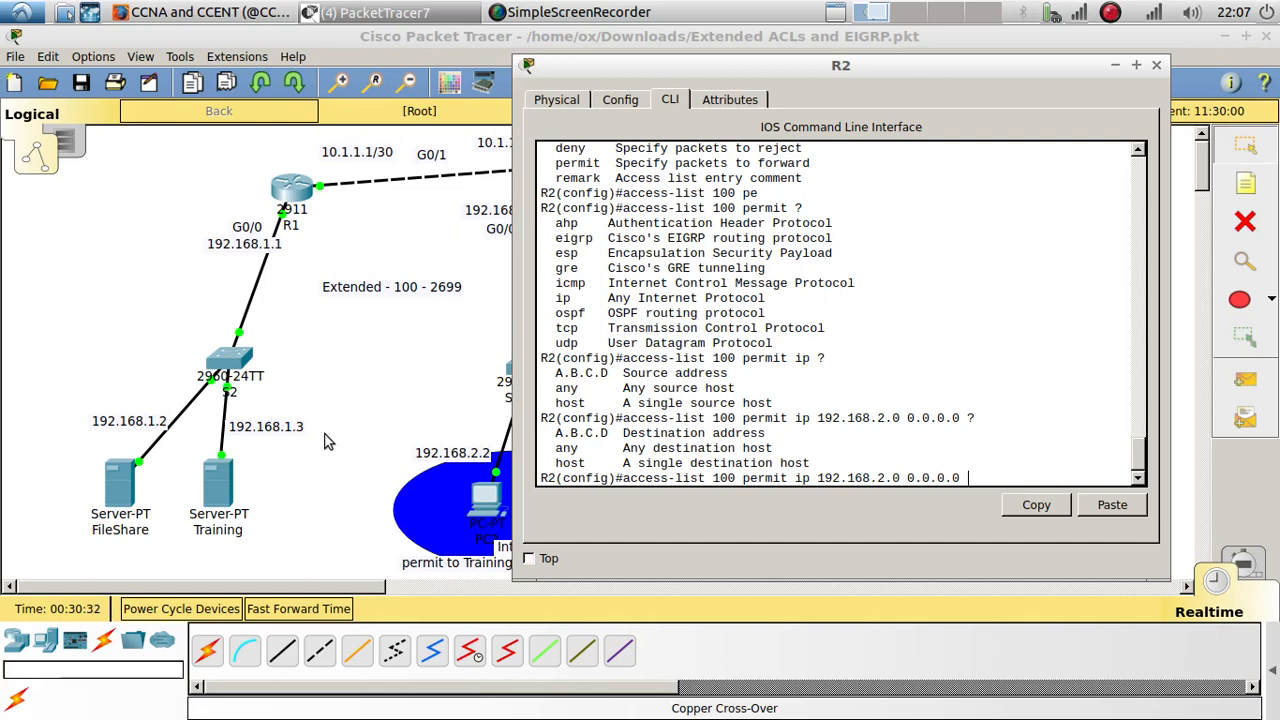
{"action": "type", "text": ".168.1.3"}
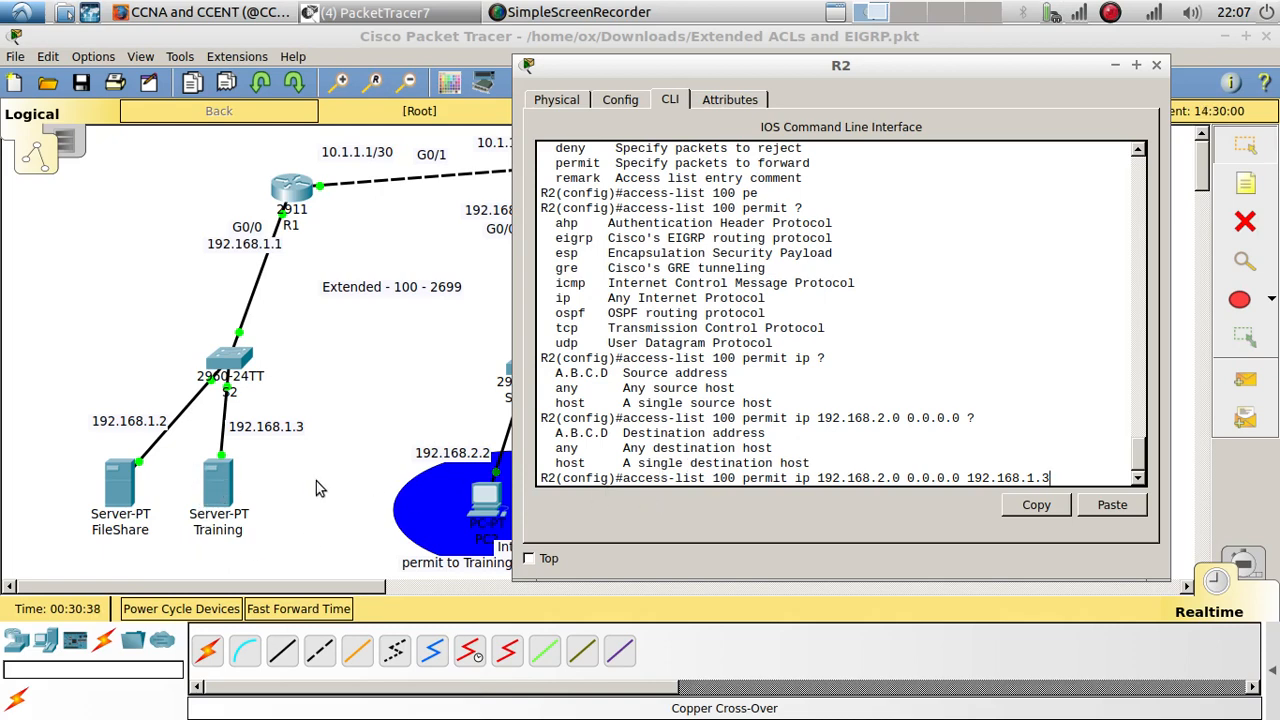
{"action": "type", "text": " ?"}
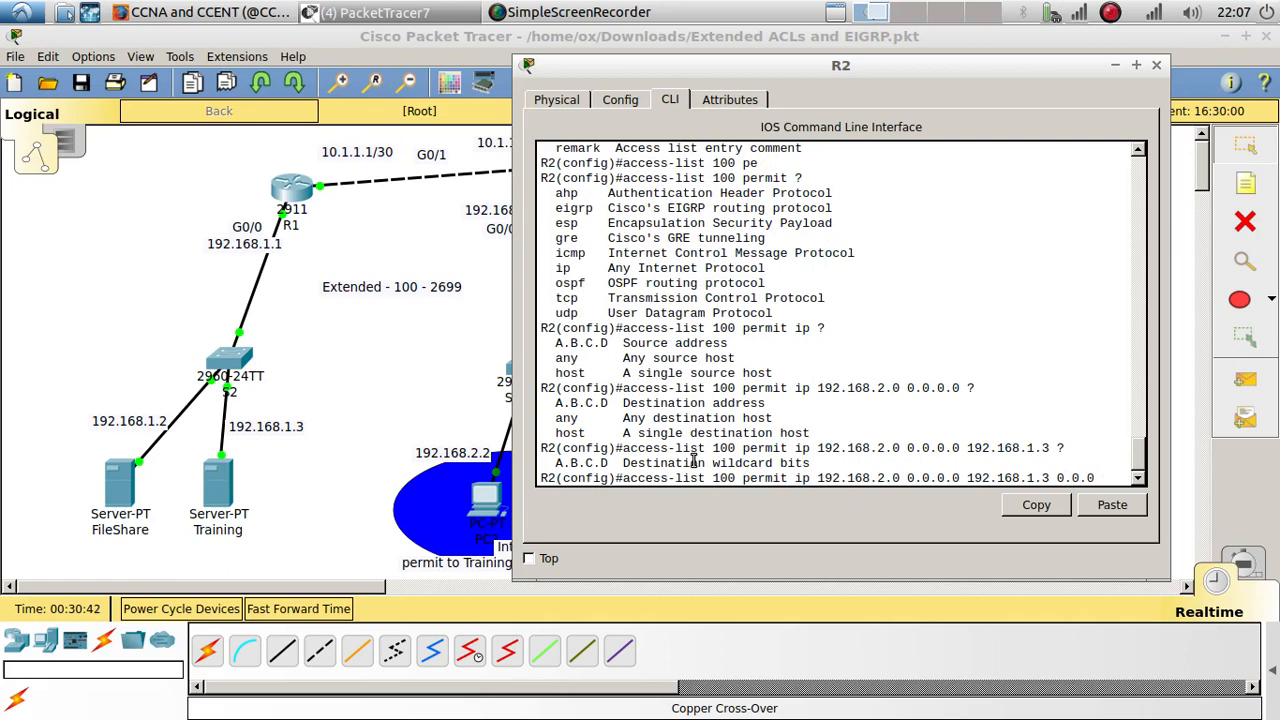
{"action": "type", "text": "0.0.0.0 ?"}
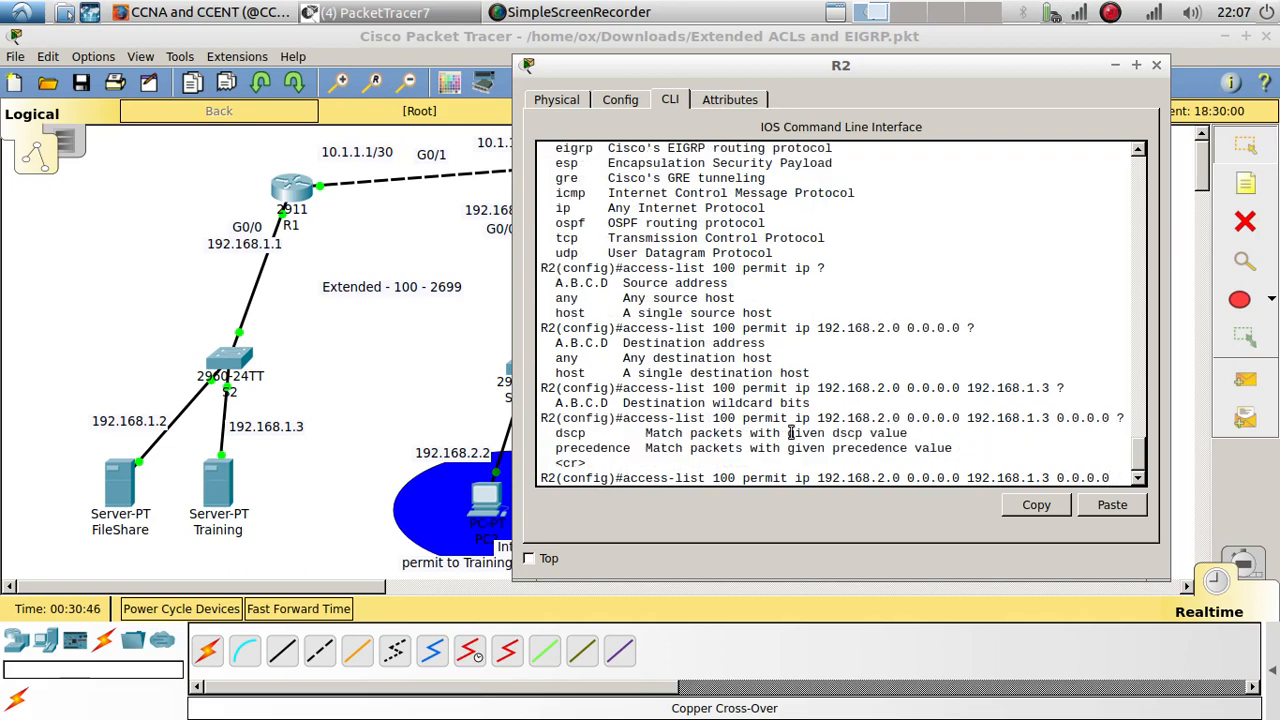
{"action": "key", "text": "Return"}
{"action": "key", "text": "Return"}
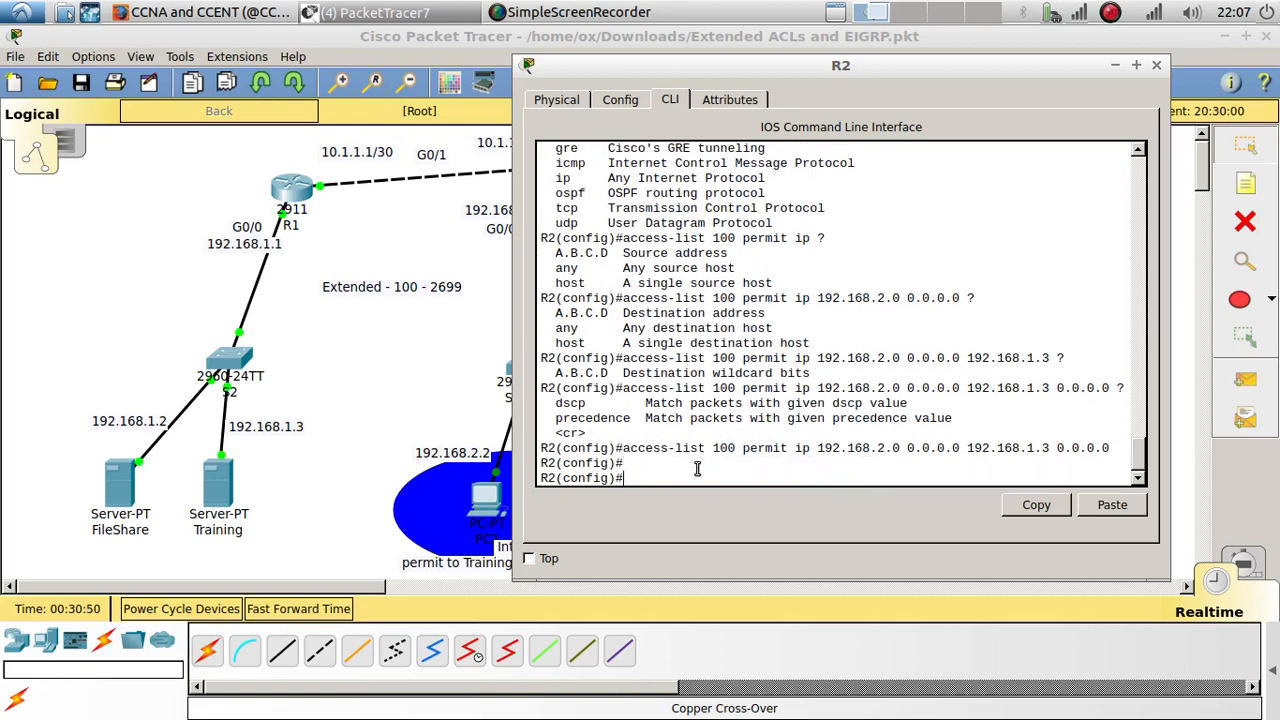
- Apply access group 100 inbound on R2's g0/0 interface and return to the topology
{"action": "type", "text": "int g0/0"}
{"action": "key", "text": "Return"}
{"action": "key", "text": "Return"}
{"action": "type", "text": "ip acc"}
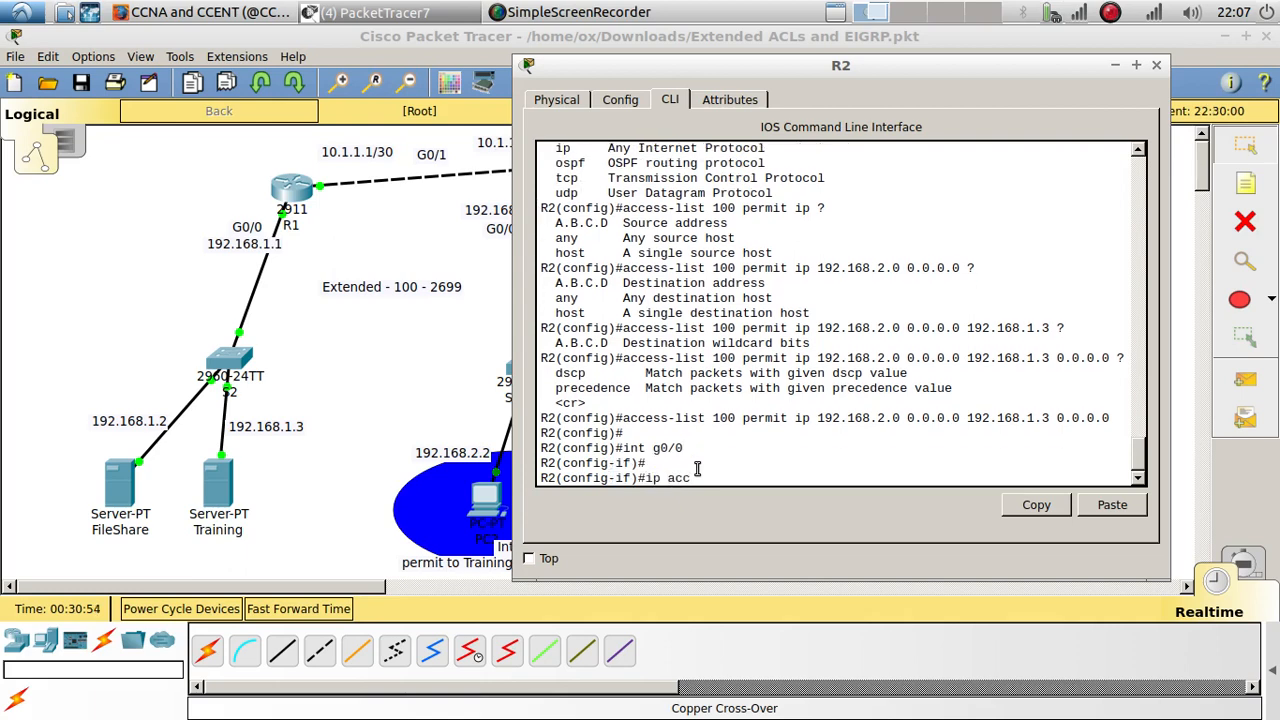
{"action": "key", "text": "Tab"}
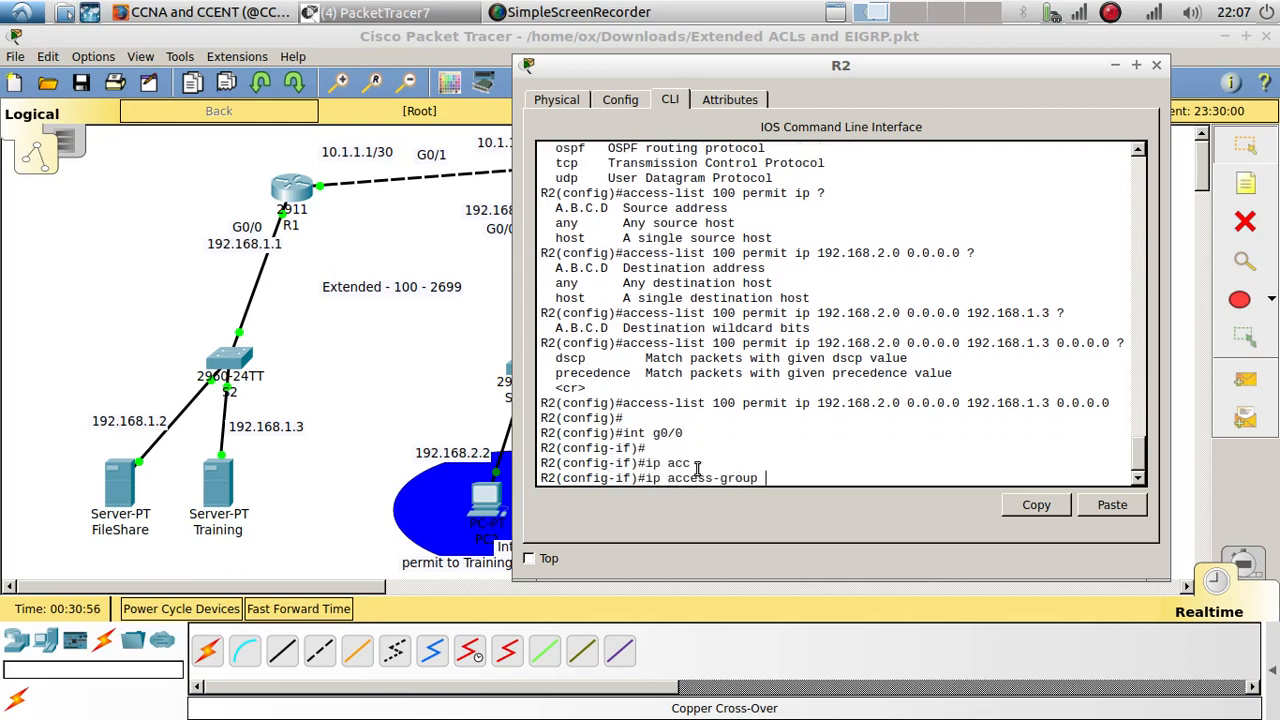
{"action": "type", "text": "100"}
{"action": "key", "text": "Return"}
{"action": "key", "text": "Return"}
{"action": "key", "text": "Return"}
{"action": "key", "text": "Return"}
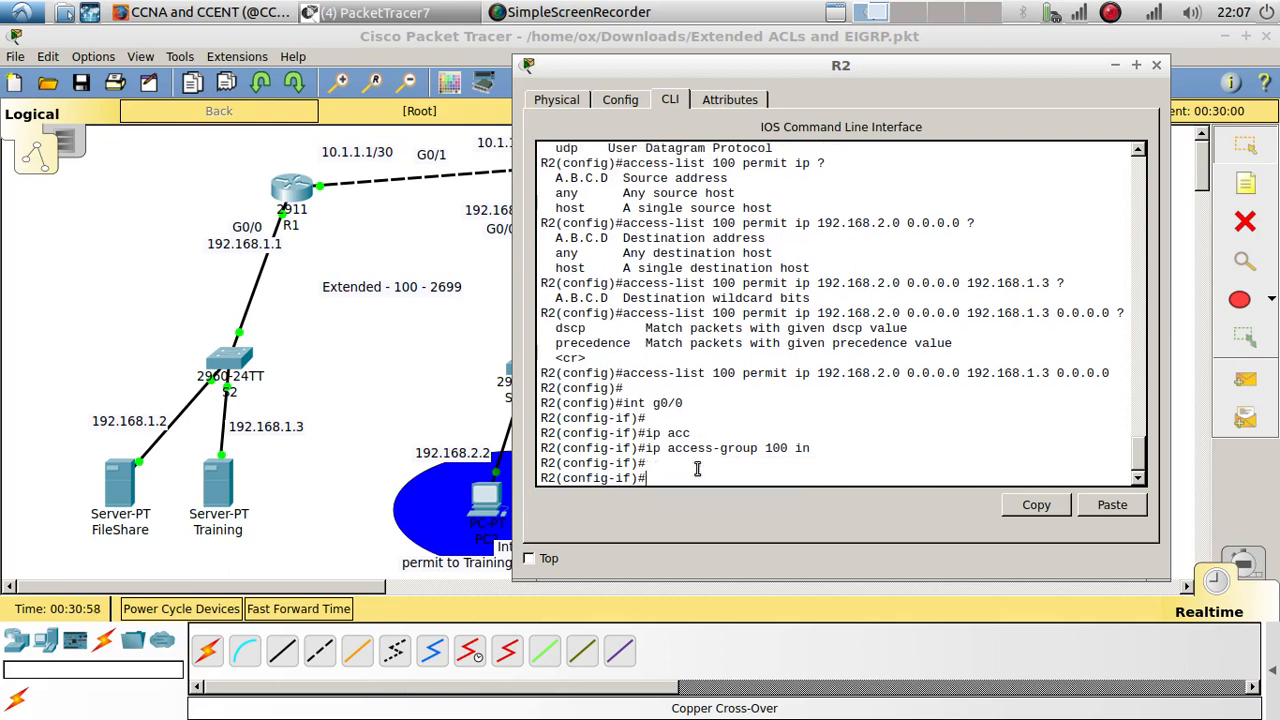
{"action": "left_click", "coordinate": [424, 370]}
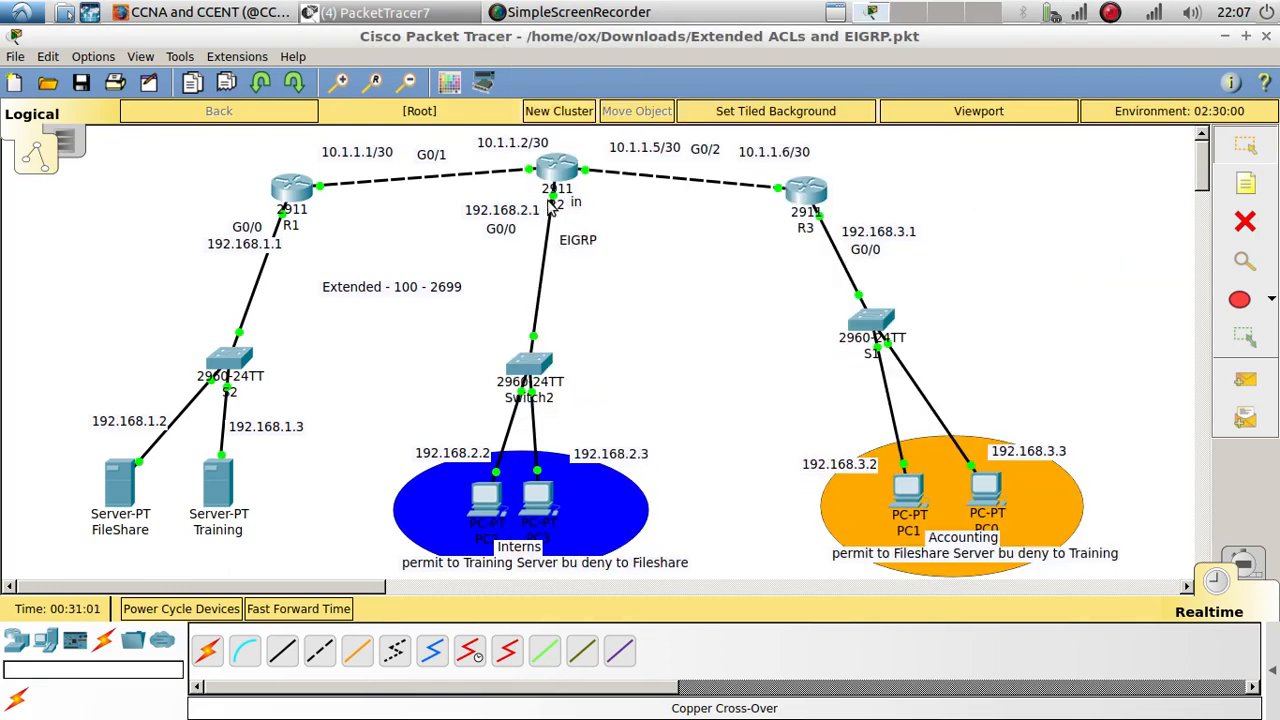
- Ping 192.168.1.3 and 192.168.1.2 from PC2, then return to the topology
{"action": "left_click", "coordinate": [489, 494]}
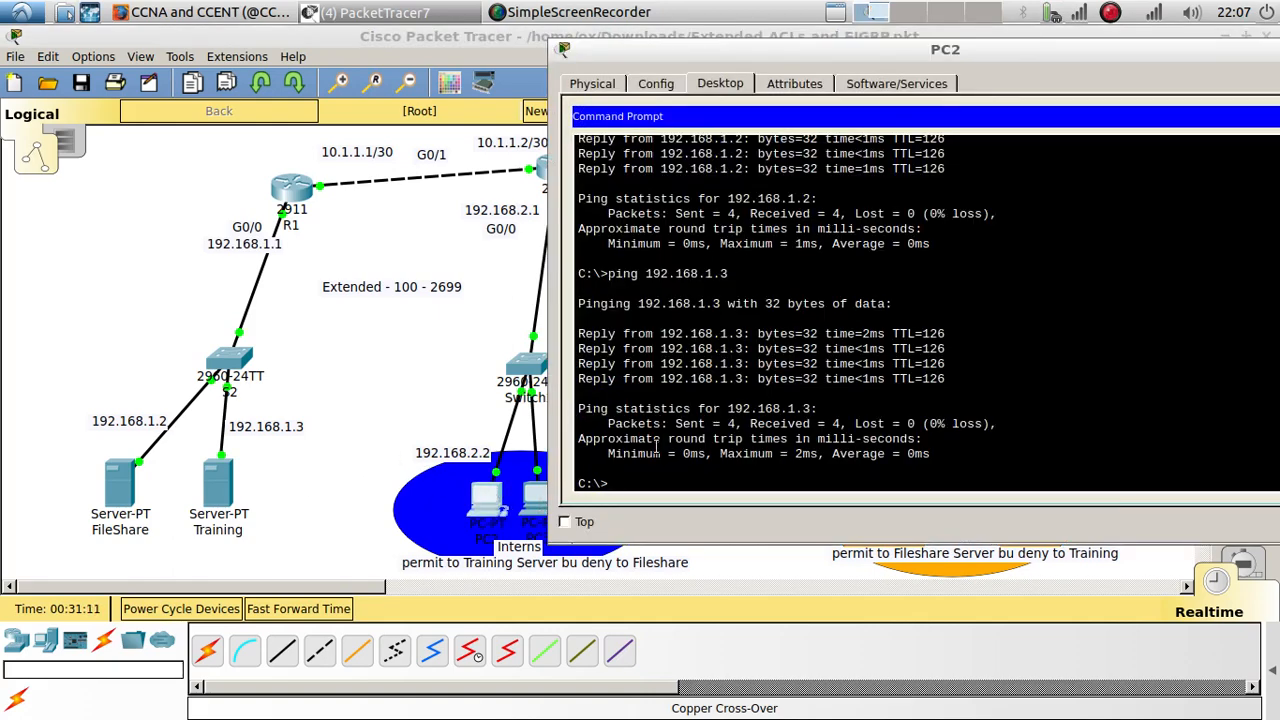
{"action": "key", "text": "Up"}
{"action": "key", "text": "Return"}
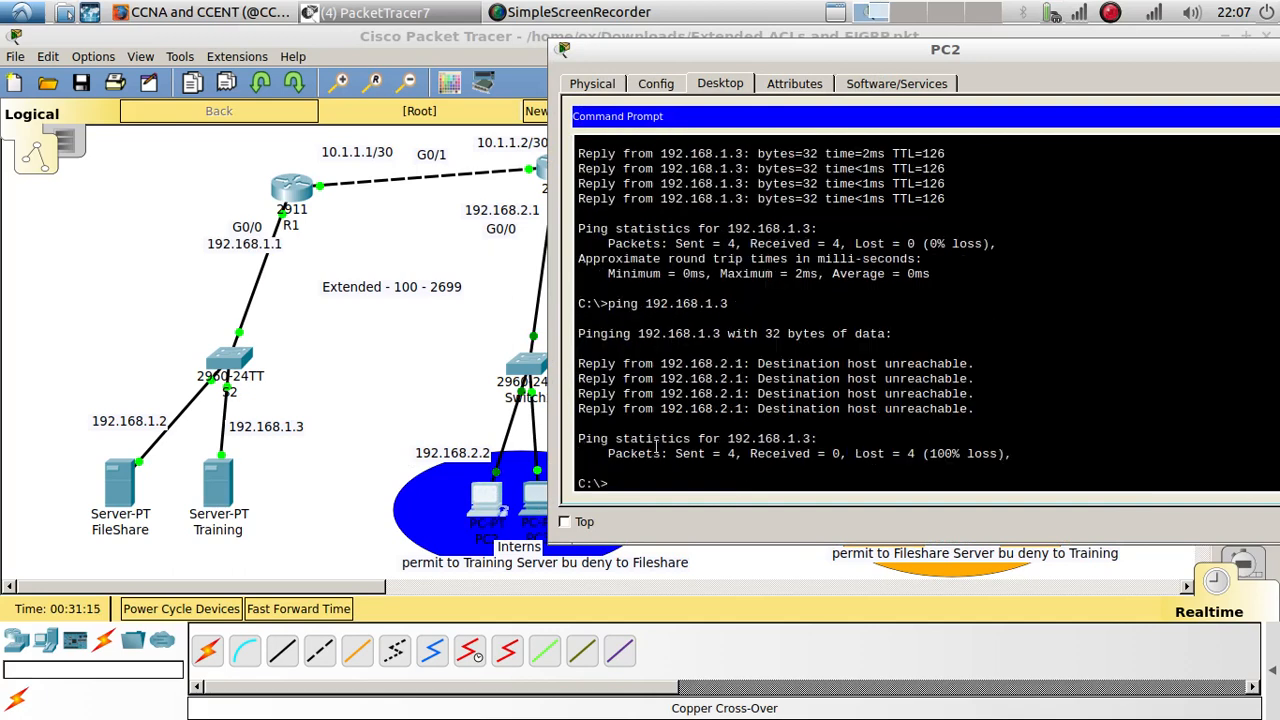
{"action": "key", "text": "Up"}
{"action": "type", "text": "2"}
{"action": "key", "text": "Return"}
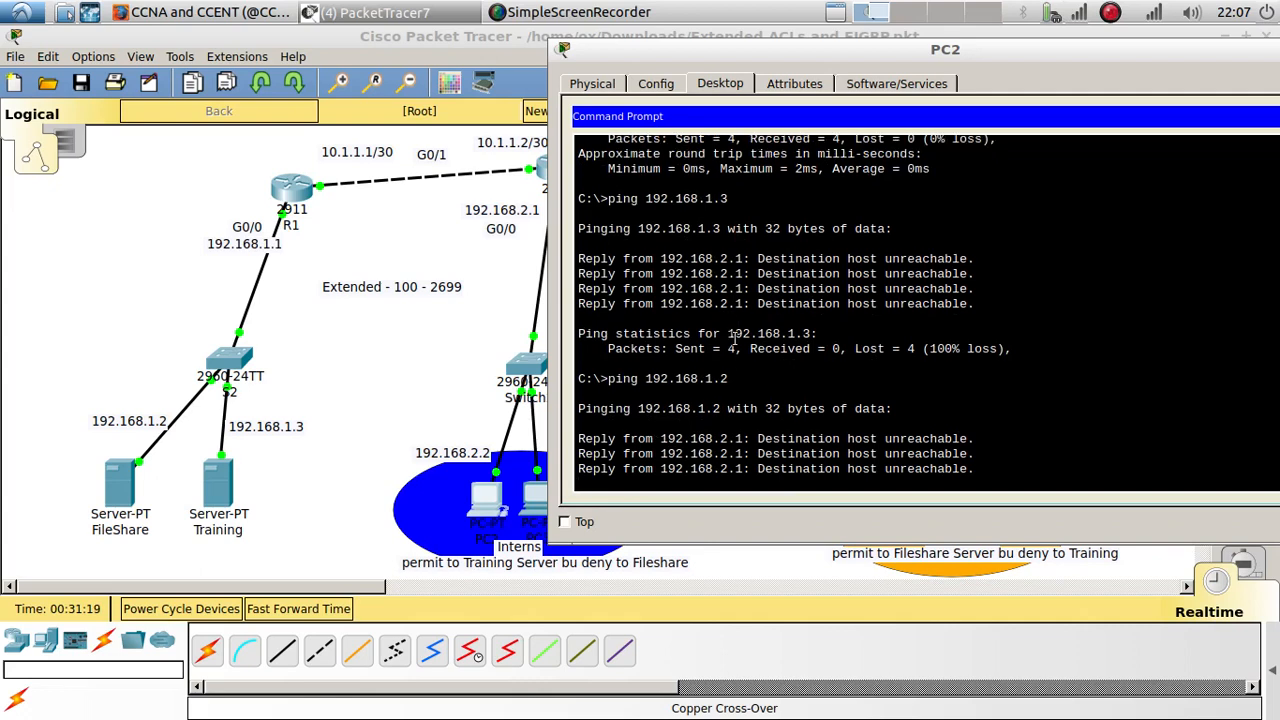
{"action": "left_click", "coordinate": [418, 372]}
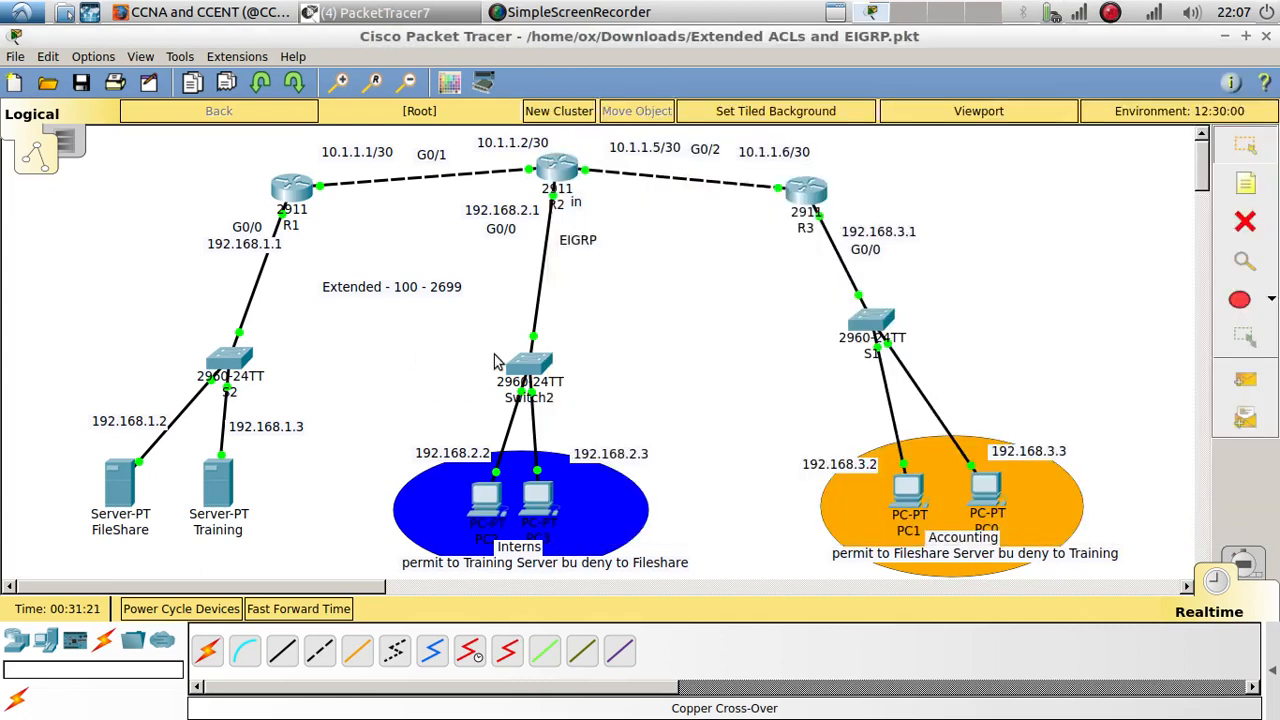
- Reopen R2's command line and exit the g0/0 interface to global configuration mode
{"action": "left_click", "coordinate": [561, 168]}
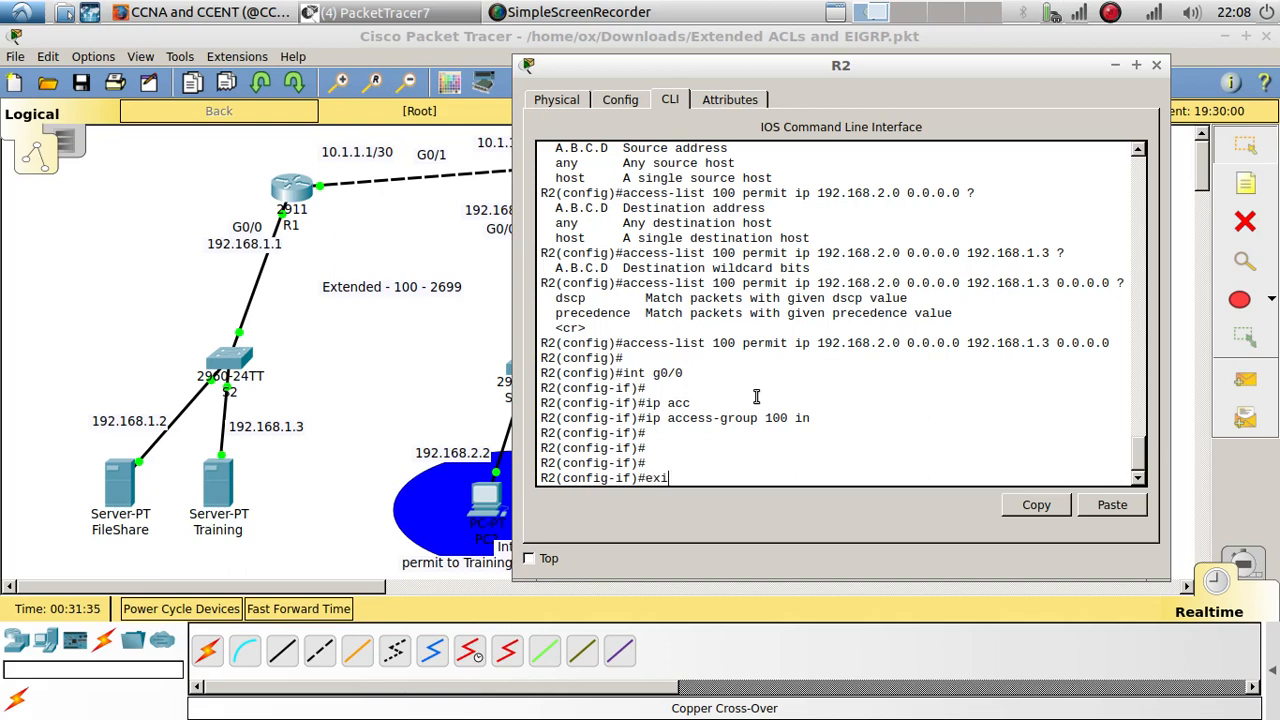
{"action": "type", "text": "t"}
{"action": "key", "text": "Return"}
- Remove the access-list 100 entry permitting ip from 192.168.2.0 0.0.0.0 to 192.168.1.3 0.0.0.0 on R2
{"action": "key", "text": "Up"}
{"action": "key", "text": "Up"}
{"action": "key", "text": "Up"}
{"action": "key", "text": "Up"}
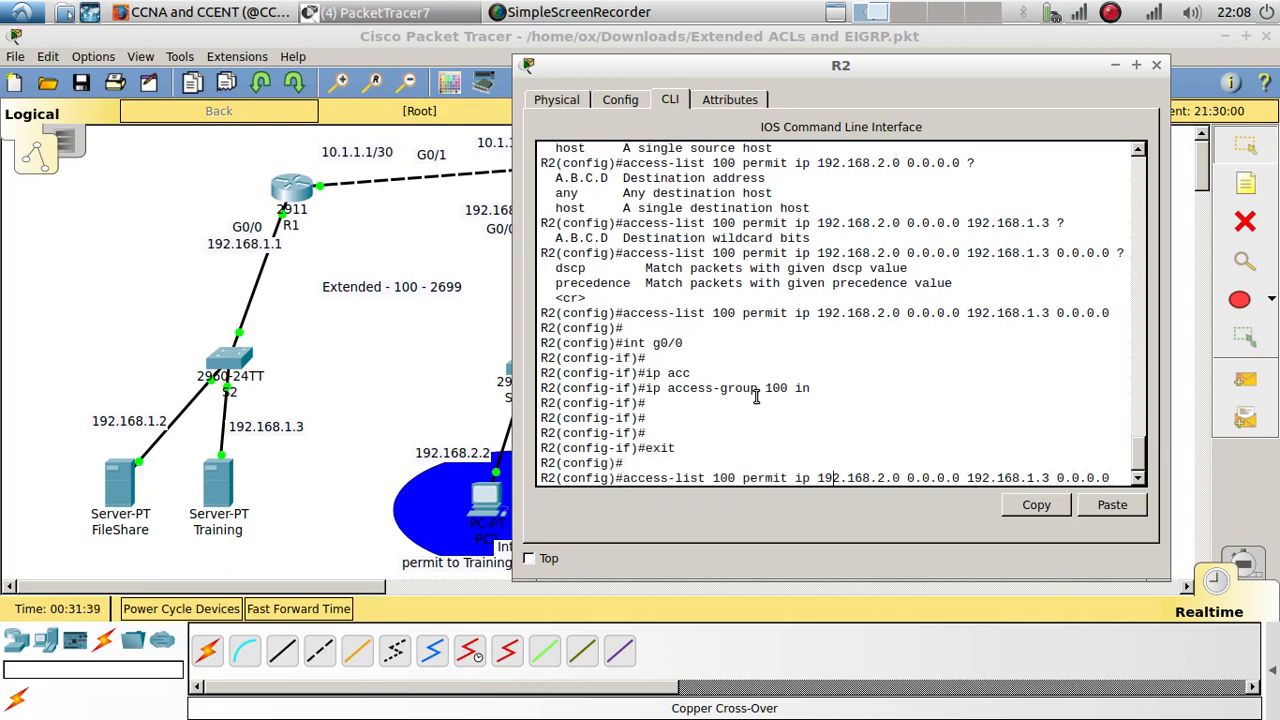
{"action": "type", "text": "no"}
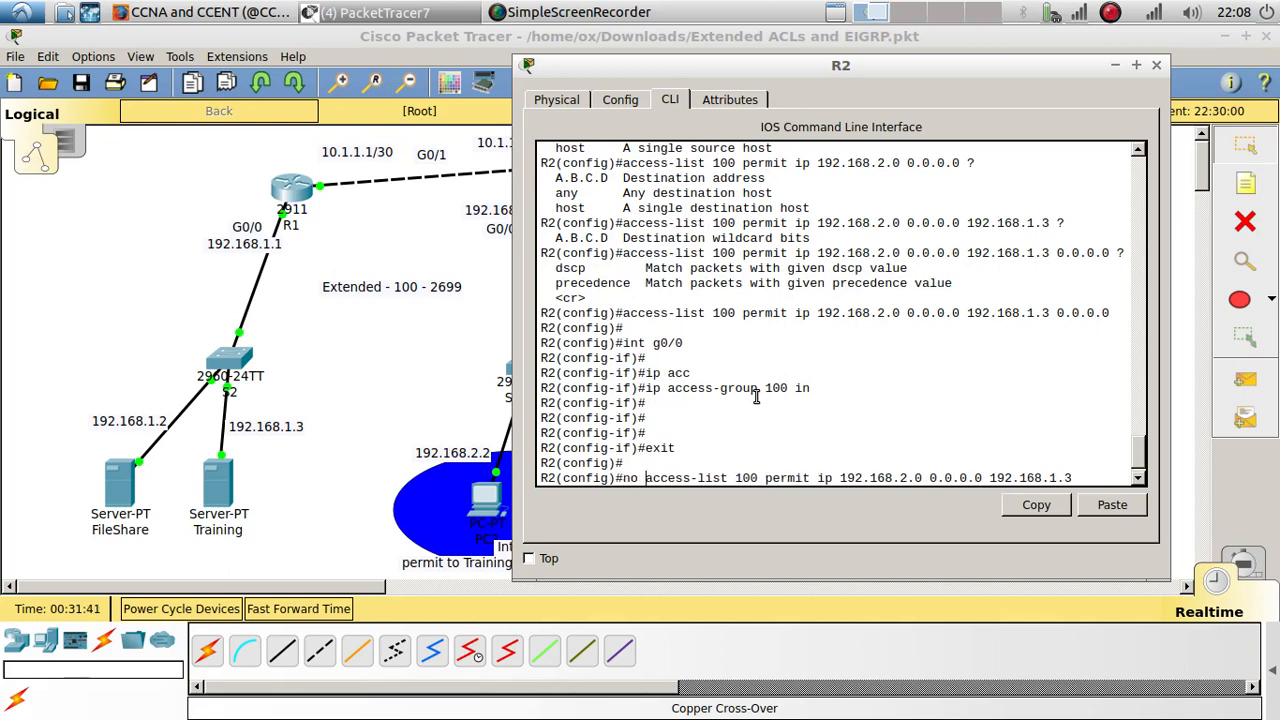
{"action": "key", "text": "Return"}
- Add an access-list 100 entry on R2 permitting ip from 192.168.2.0 0.0.0.255 to 192.168.1.3 0.0.0.0
{"action": "key", "text": "Up"}
{"action": "key", "text": "Up"}
{"action": "key", "text": "Up"}
{"action": "key", "text": "Up"}
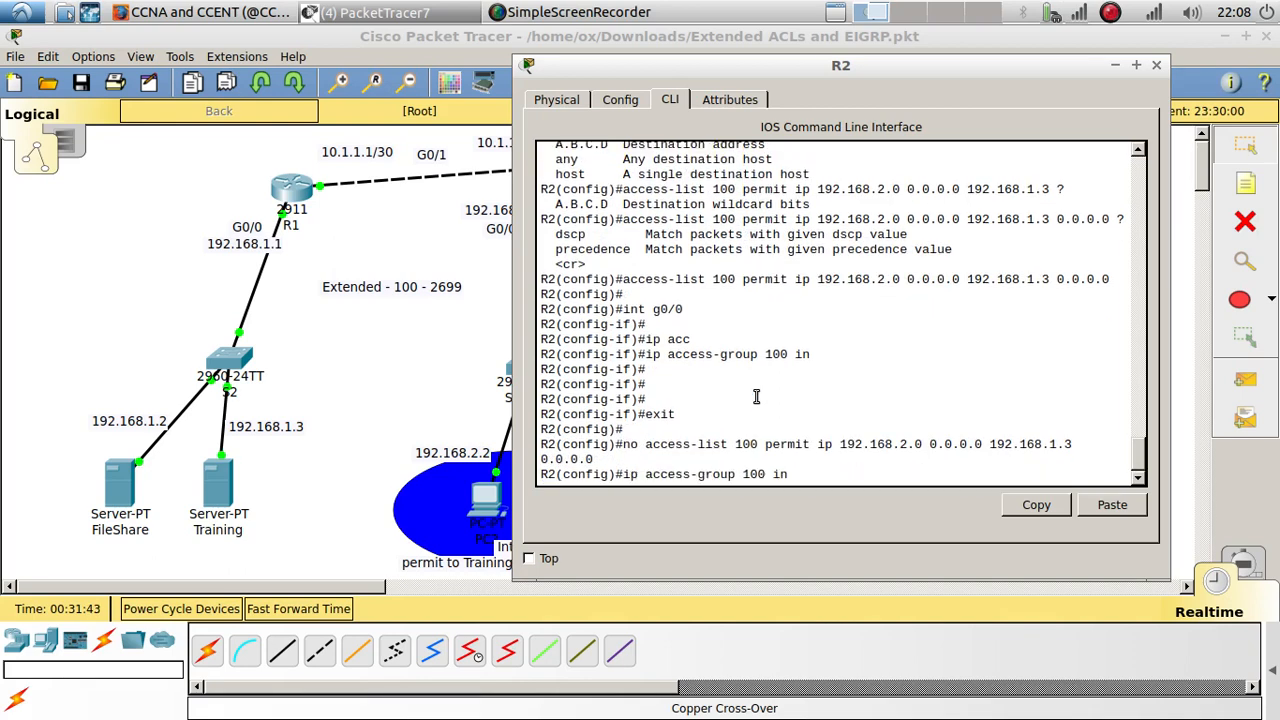
{"action": "key", "text": "Down"}
{"action": "key", "text": "Down"}
{"action": "key", "text": "Up"}
{"action": "key", "text": "Up"}
{"action": "key", "text": "Up"}
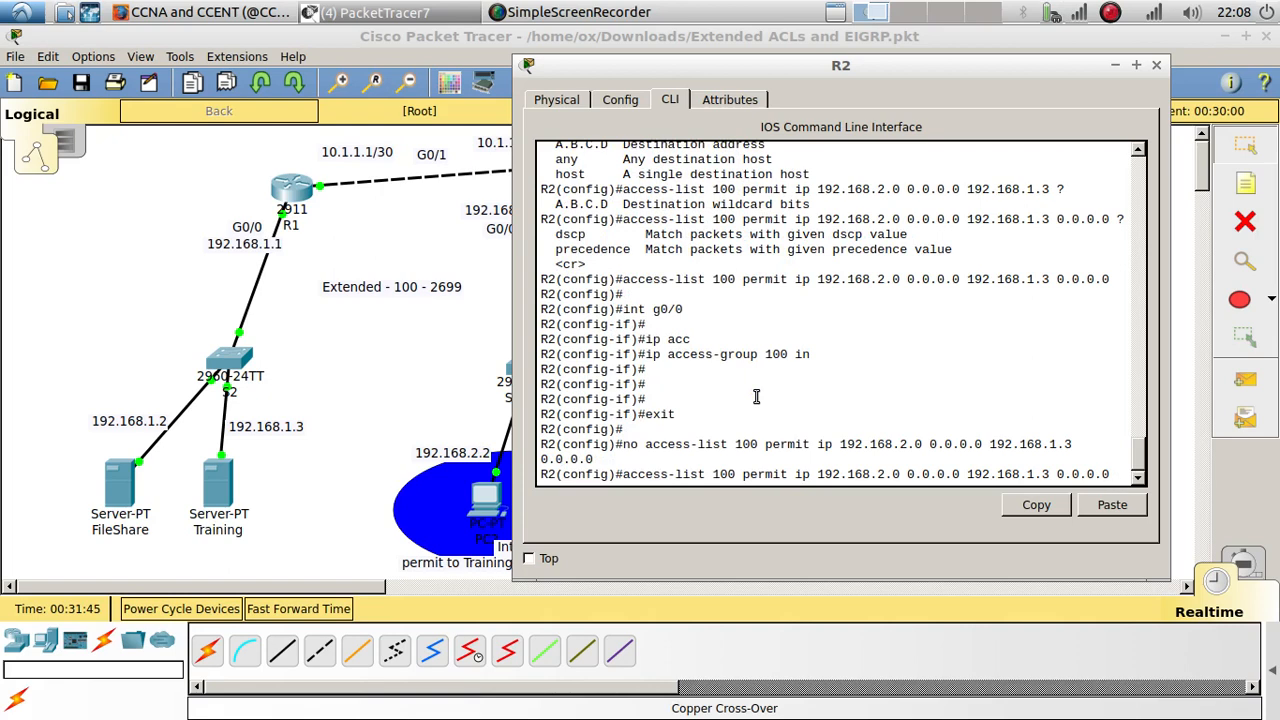
{"action": "key", "text": "Left"}
{"action": "key", "text": "Left"}
{"action": "key", "text": "Left"}
{"action": "key", "text": "Left"}
{"action": "key", "text": "Left"}
{"action": "key", "text": "Left"}
{"action": "key", "text": "BackSpace"}
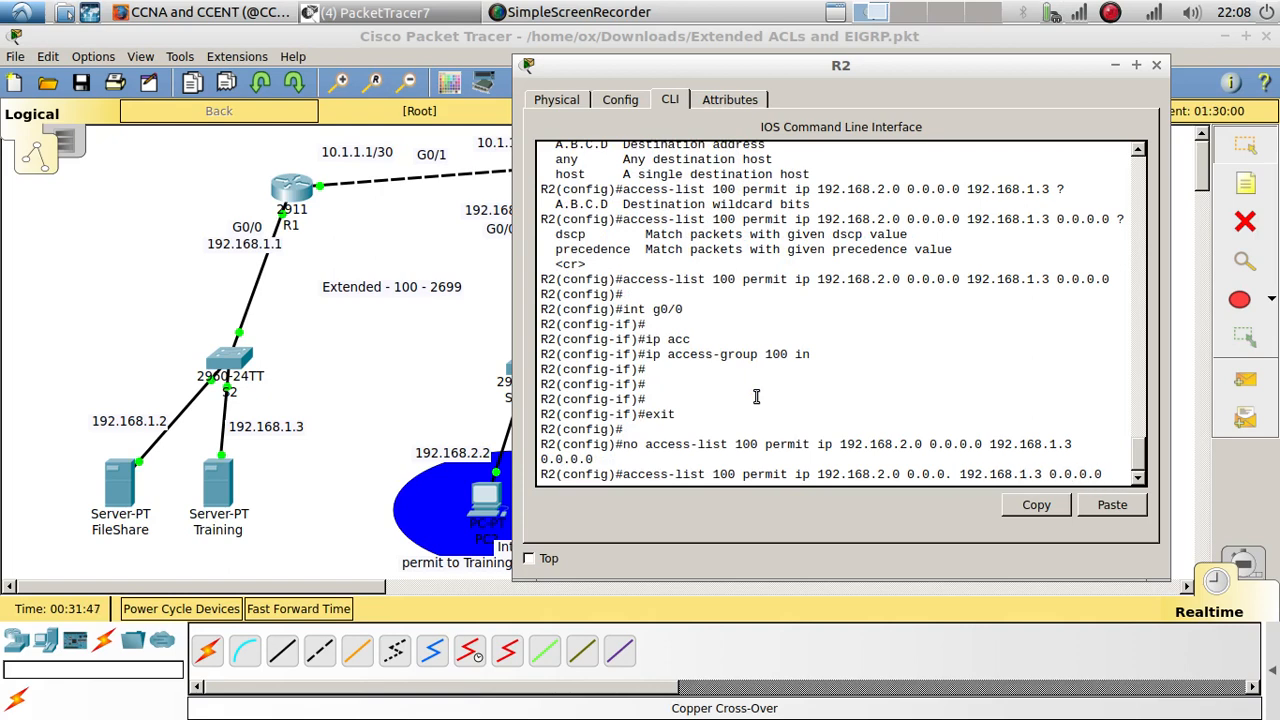
{"action": "type", "text": "255"}
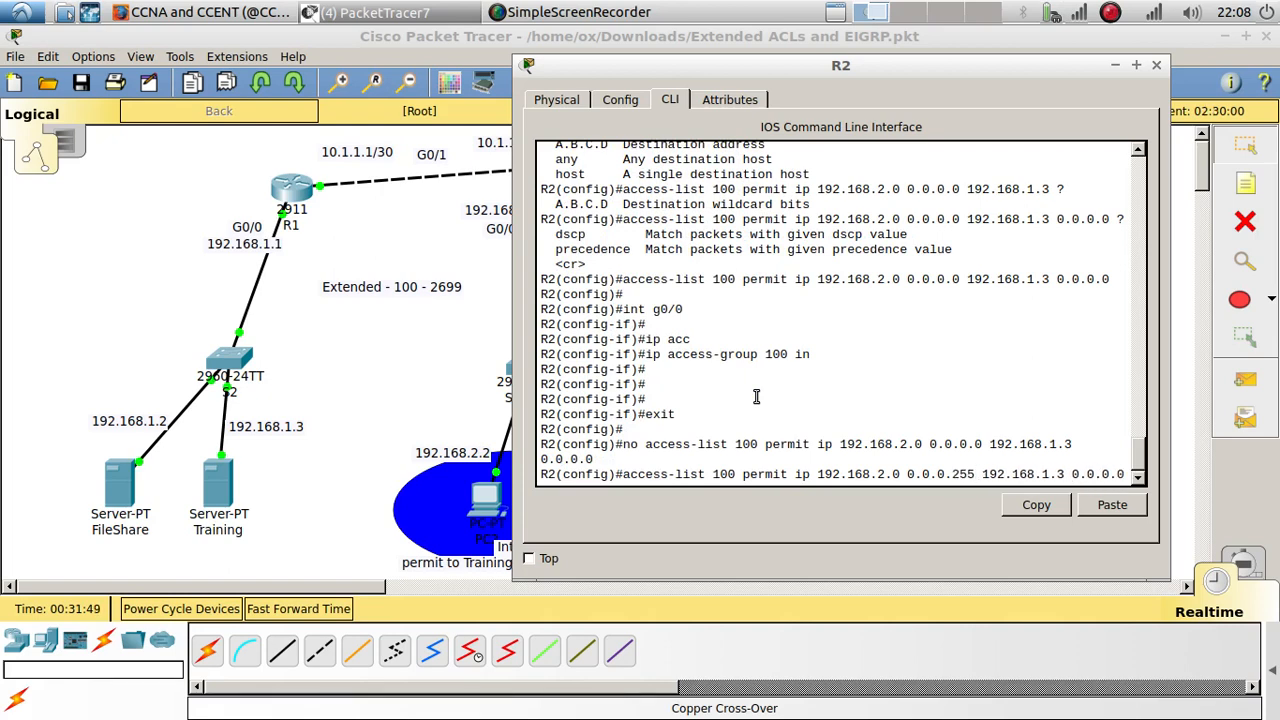
{"action": "key", "text": "Return"}
{"action": "key", "text": "Return"}
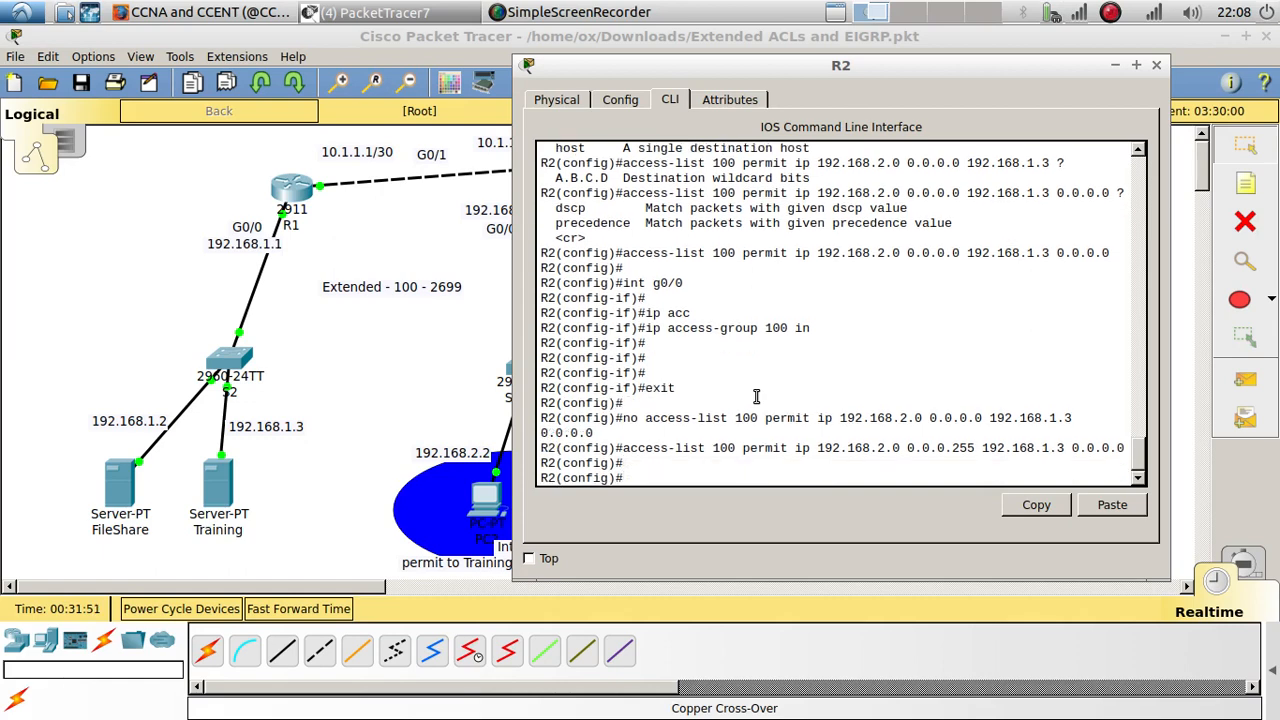
- Ping the FileShare server at 192.168.1.2 from PC2's command prompt and highlight the replies
{"action": "left_click", "coordinate": [440, 360]}
{"action": "left_click", "coordinate": [476, 508]}
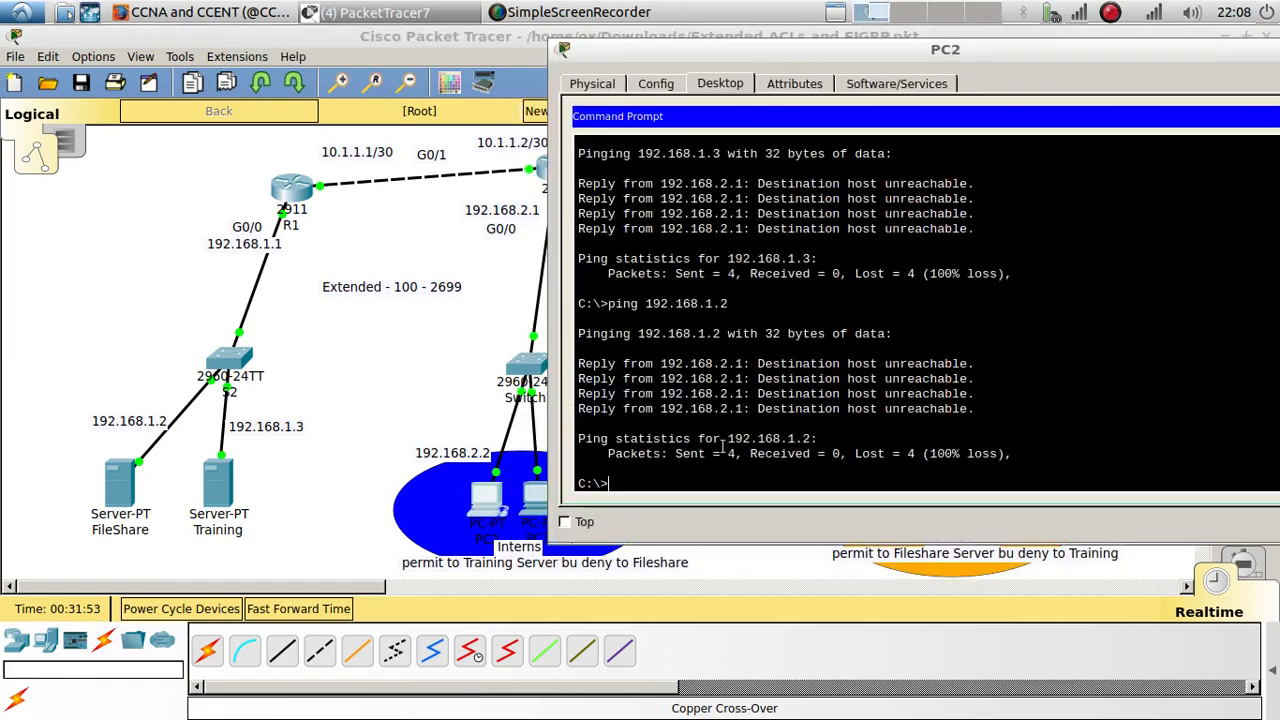
{"action": "key", "text": "Up"}
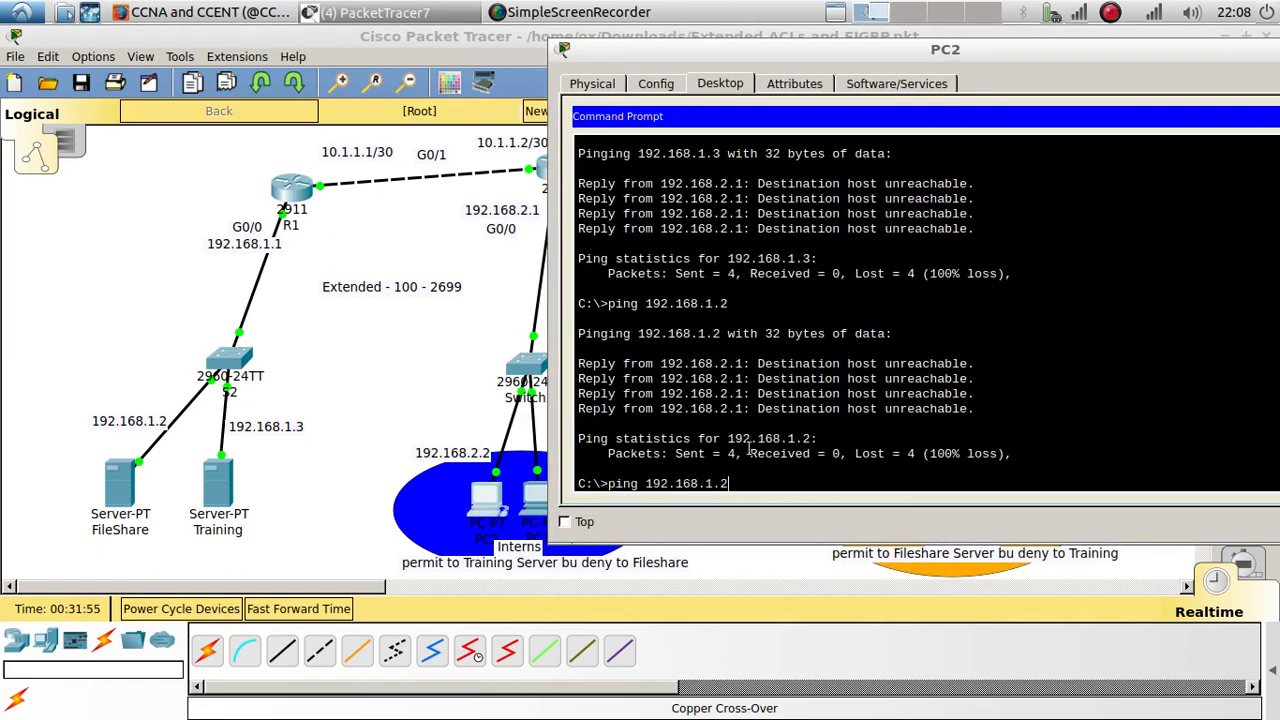
{"action": "key", "text": "Return"}
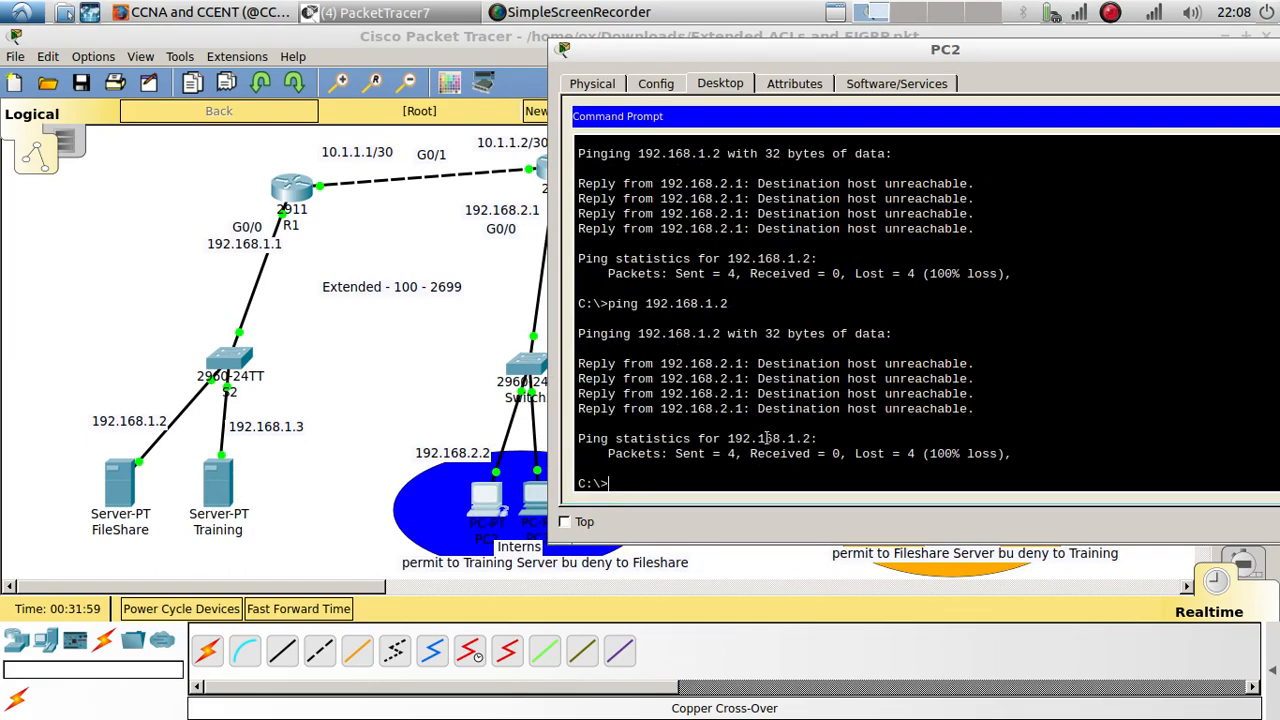
{"action": "left_click_drag", "start_coordinate": [975, 410], "coordinate": [577, 364]}
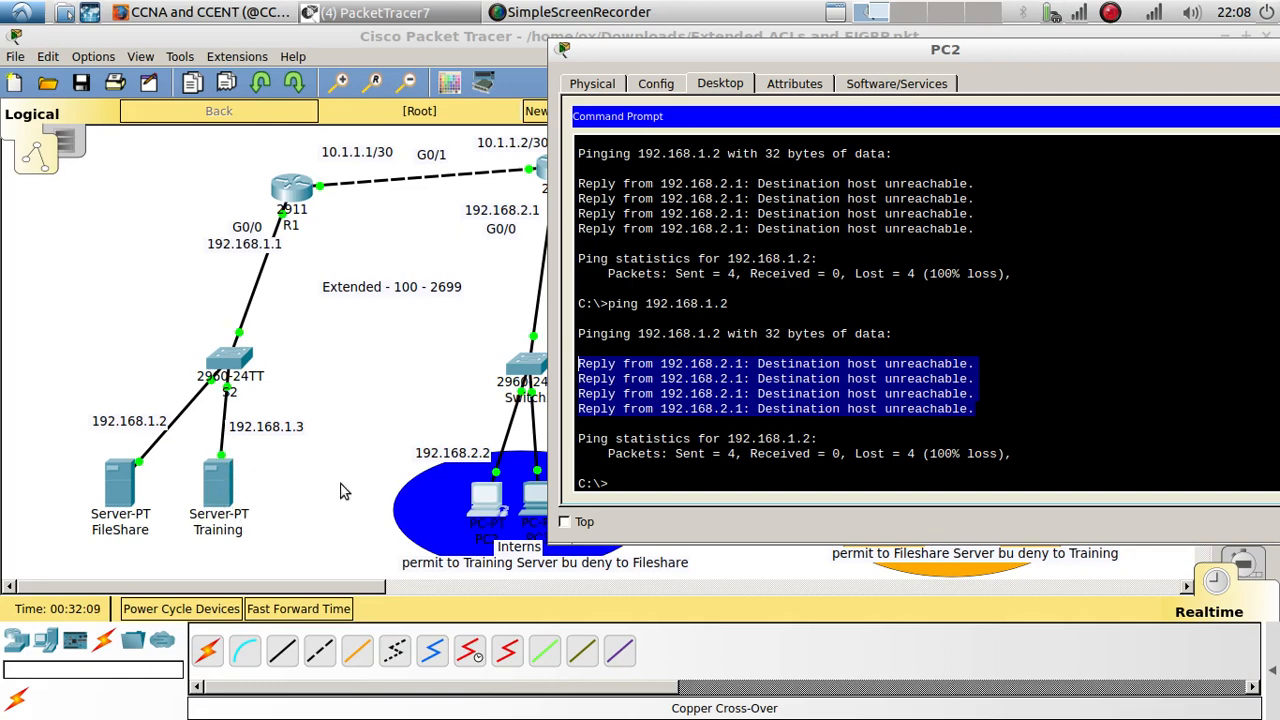
{"action": "left_click", "coordinate": [633, 487]}
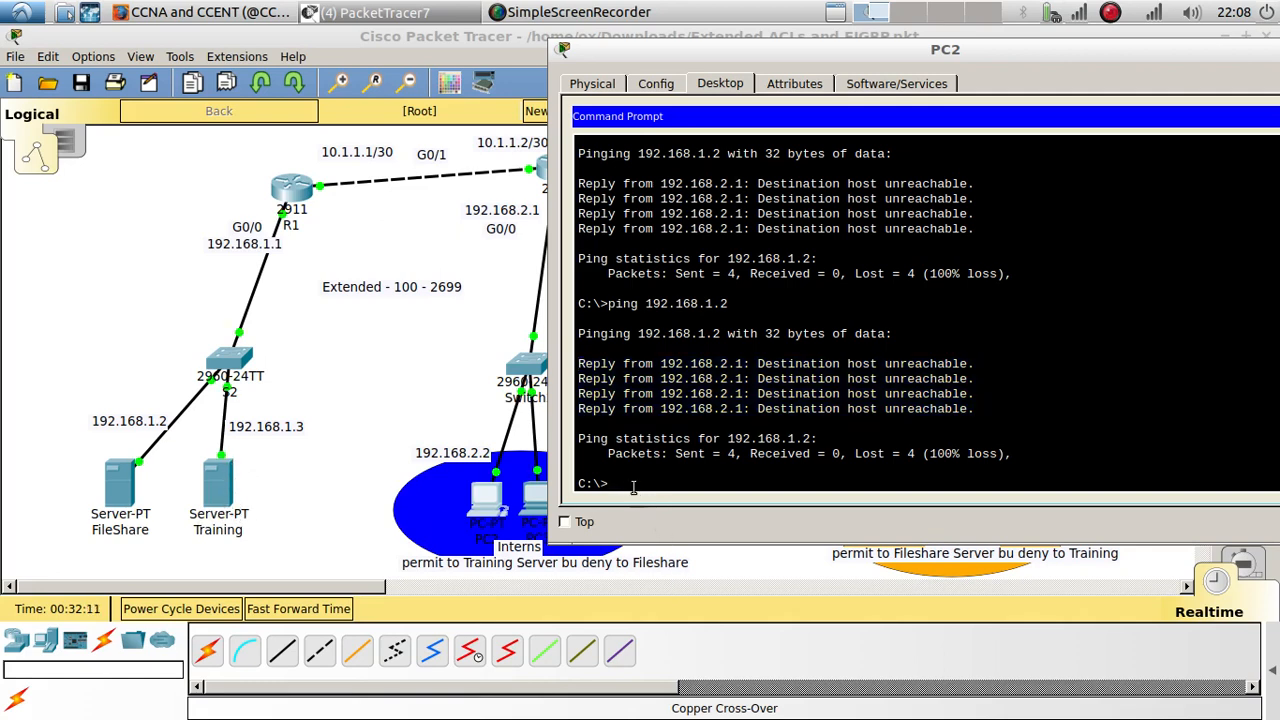
- Ping the Training server at 192.168.1.3 and the FileShare server at 192.168.1.2 from PC2
{"action": "key", "text": "Up"}
{"action": "key", "text": "Return"}
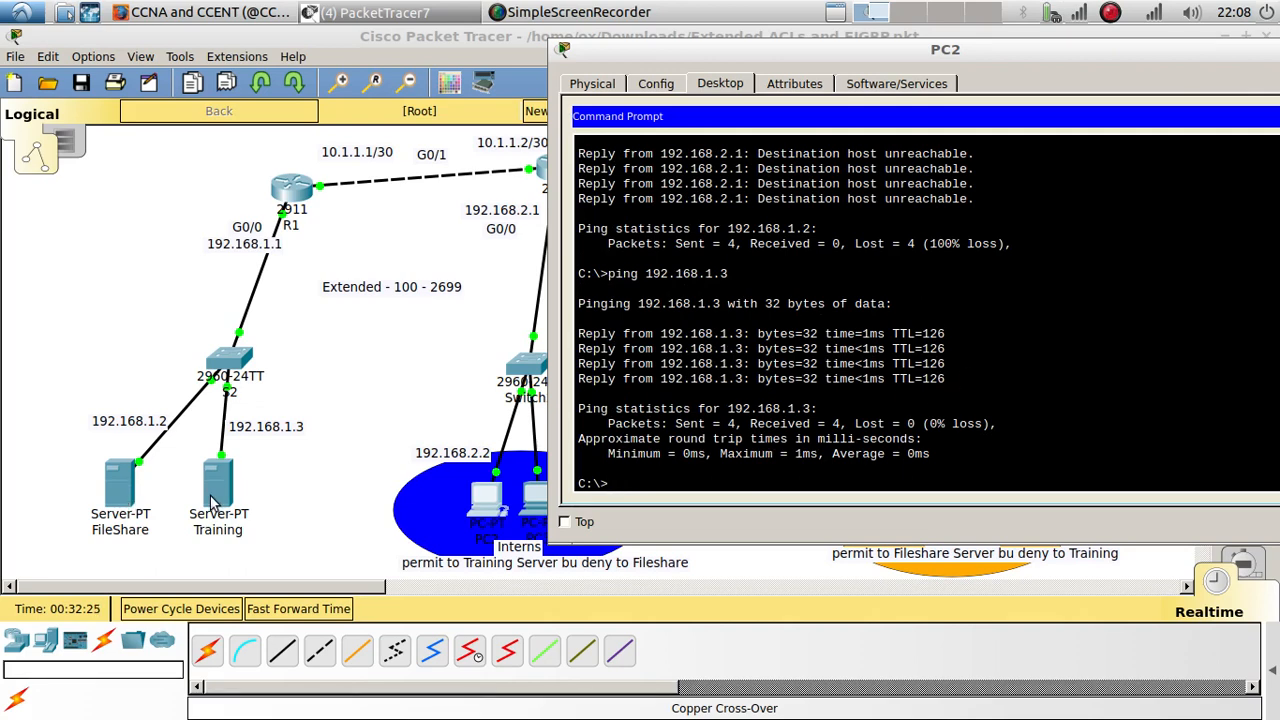
{"action": "key", "text": "Up"}
{"action": "key", "text": "BackSpace"}
{"action": "type", "text": "2.168.1.2"}
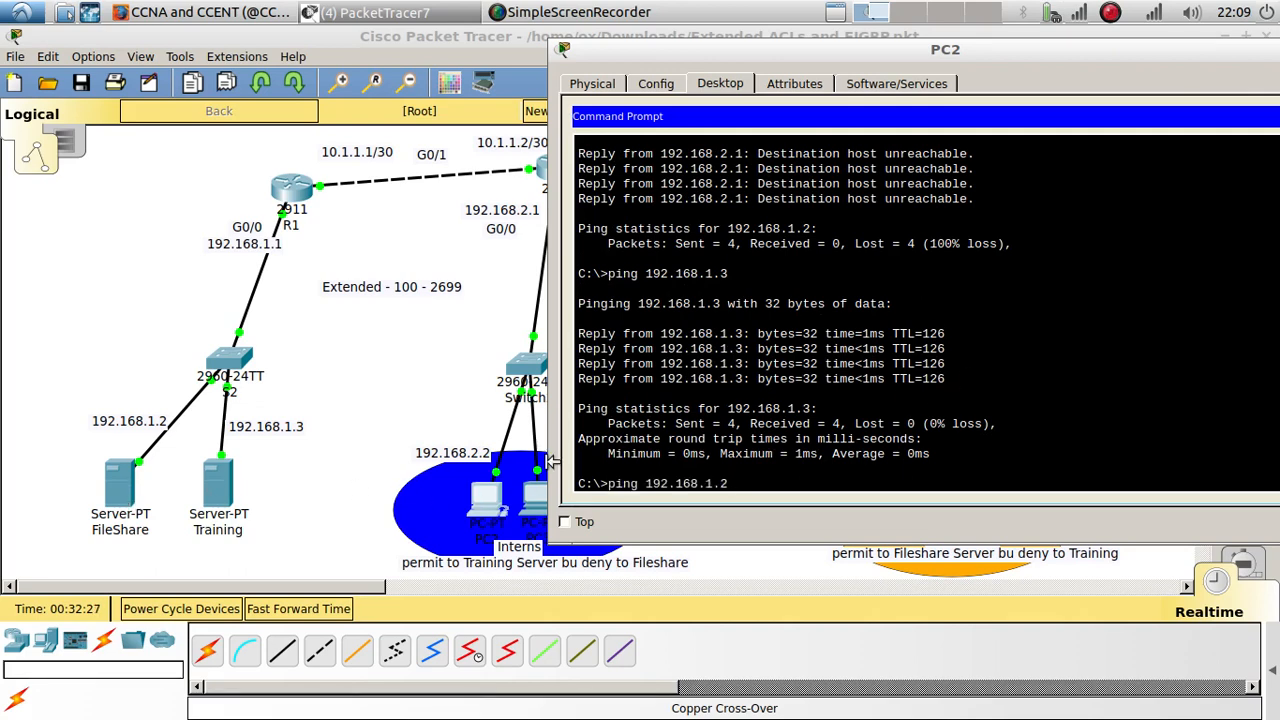
{"action": "key", "text": "Return"}
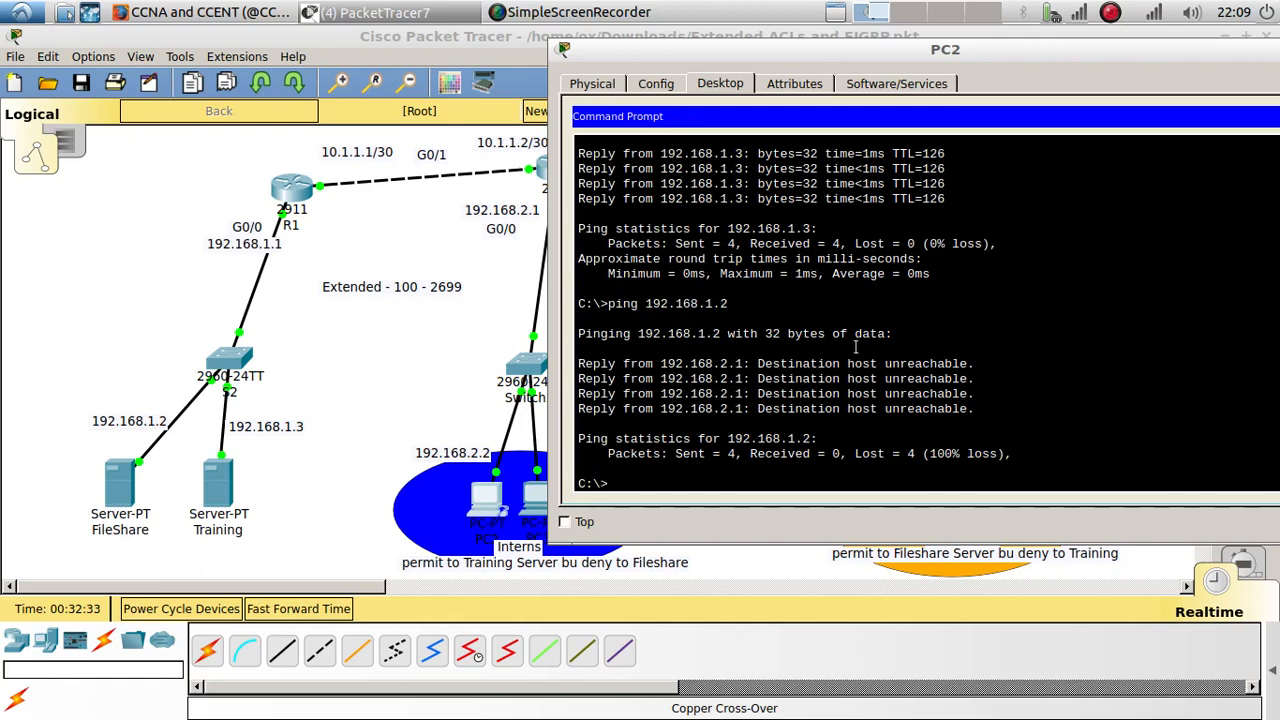
- Repeat the ping to 192.168.1.3 from PC2 and return to the topology
{"action": "key", "text": "Up"}
{"action": "key", "text": "BackSpace"}
{"action": "type", "text": "3"}
{"action": "key", "text": "Return"}
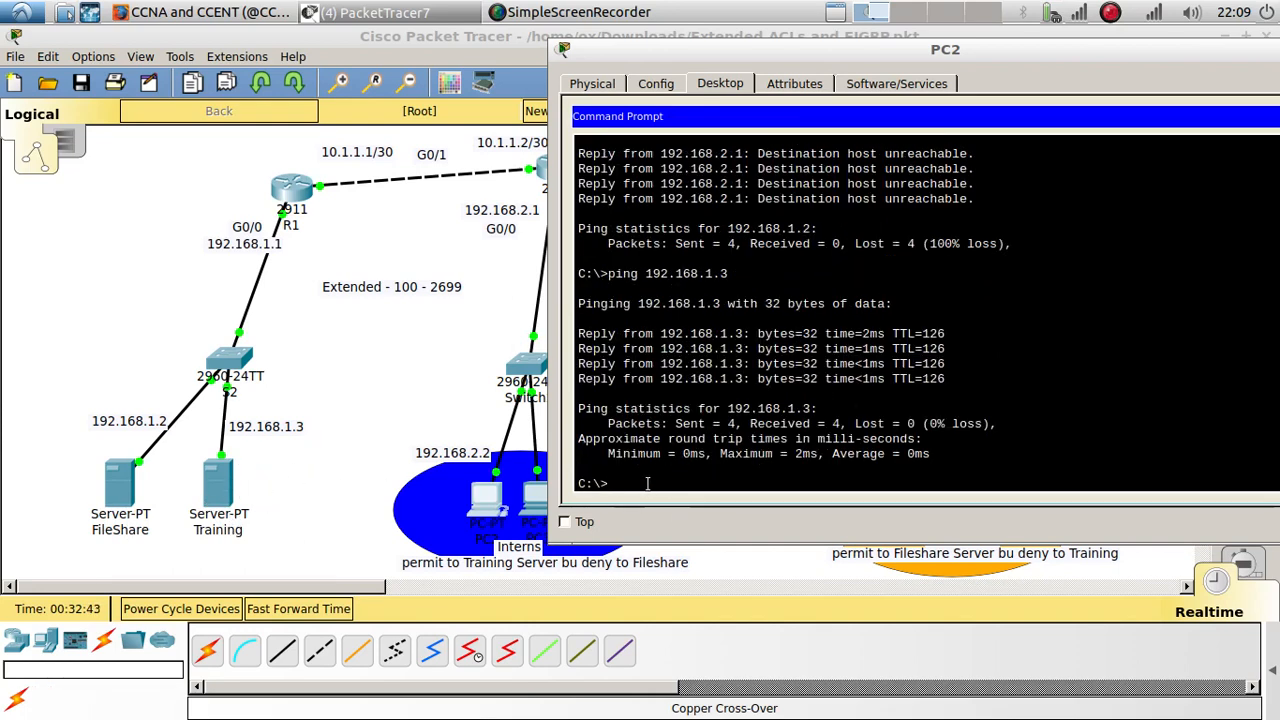
{"action": "left_click", "coordinate": [449, 380]}
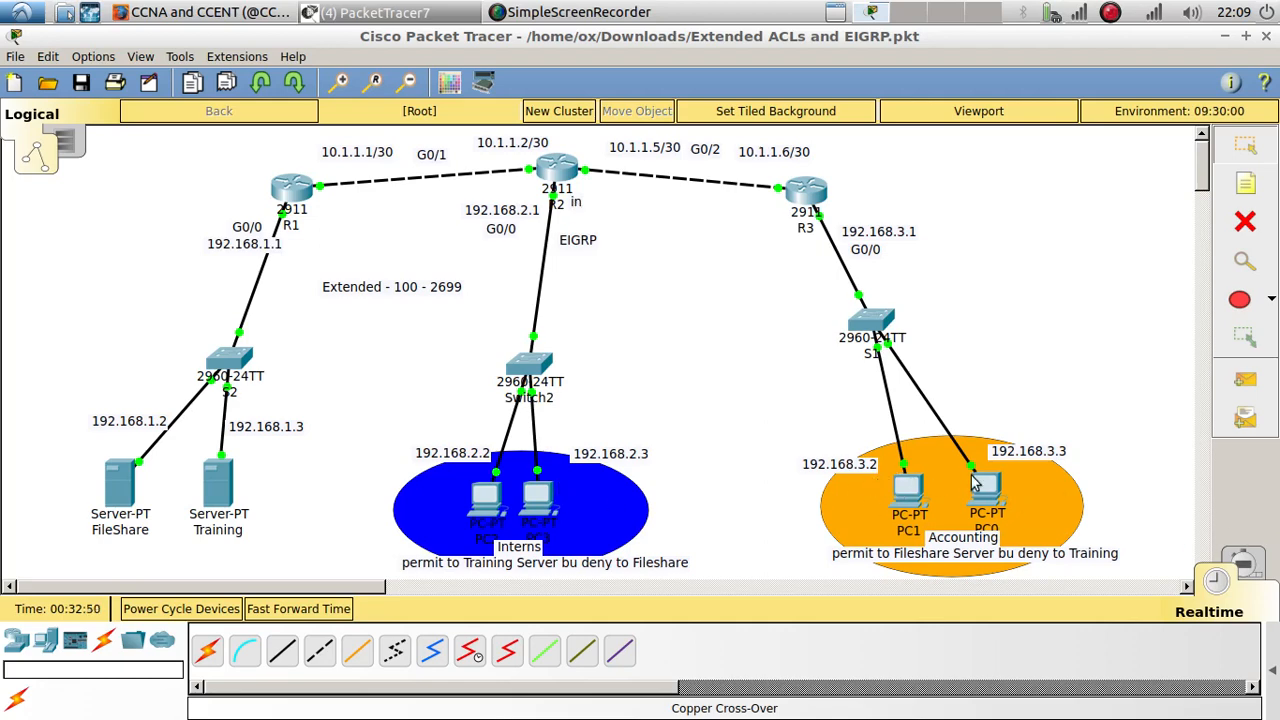
{"action": "left_click", "coordinate": [538, 498]}
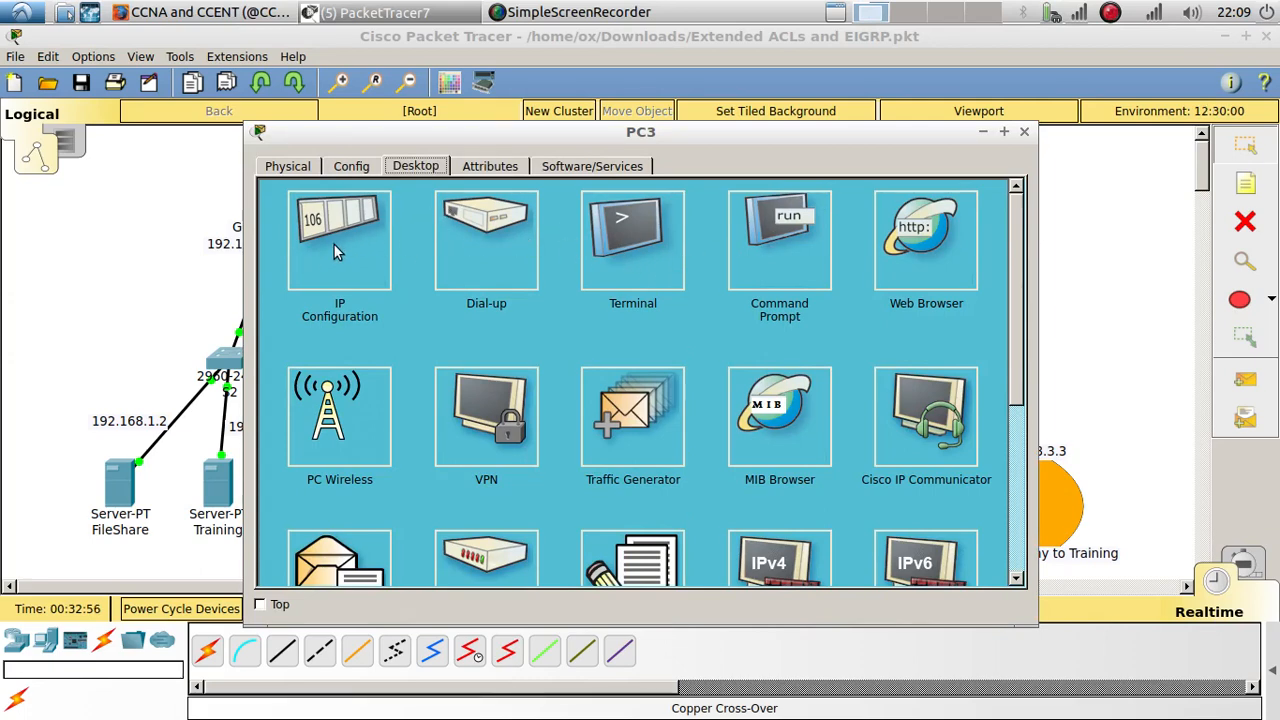
{"action": "left_click", "coordinate": [776, 290]}
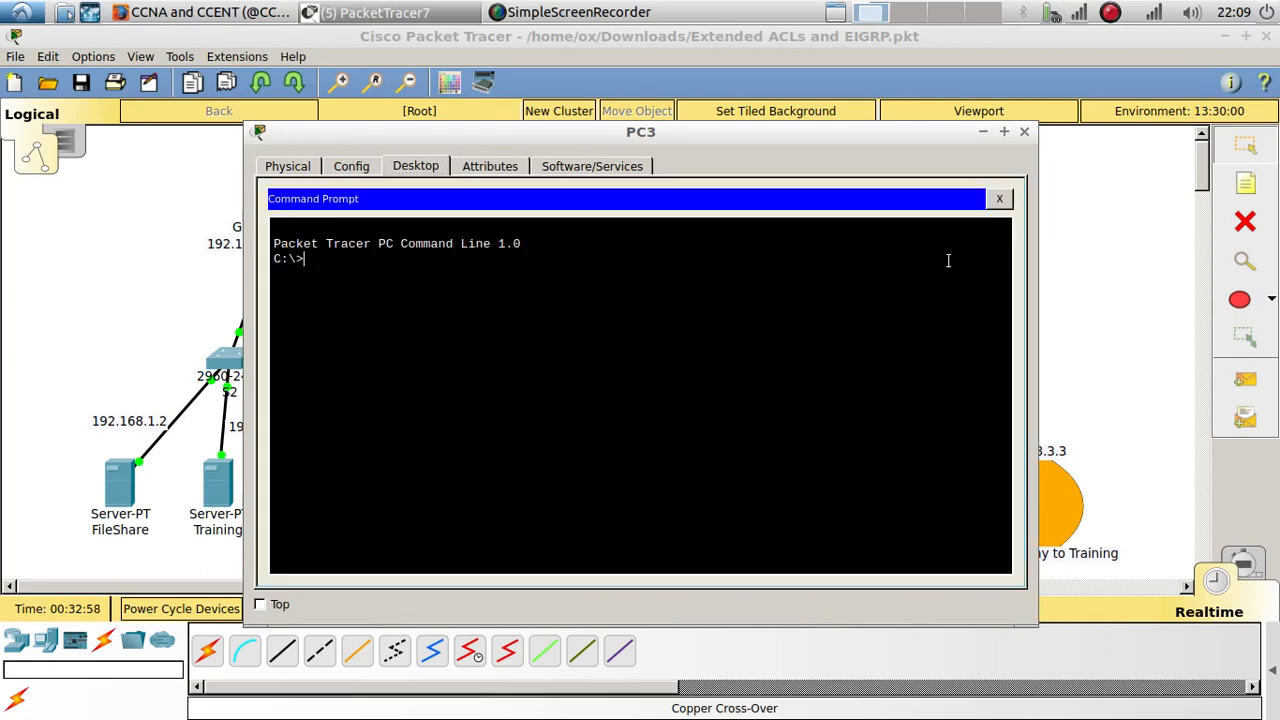
{"action": "left_click", "coordinate": [1024, 131]}
- Ping Accounting's PC1 at 192.168.3.2 from PC2, and close the PC2 window
{"action": "left_click", "coordinate": [486, 506]}
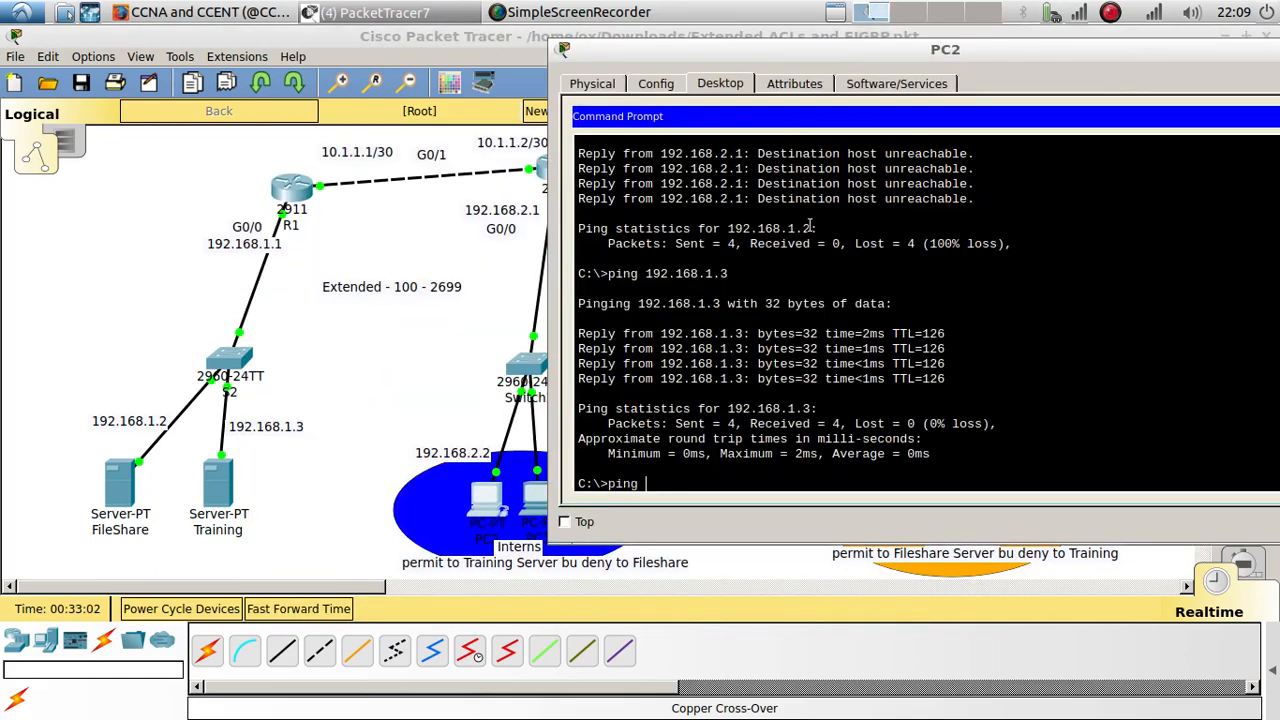
{"action": "type", "text": "ping 192.168.3.2"}
{"action": "key", "text": "Return"}
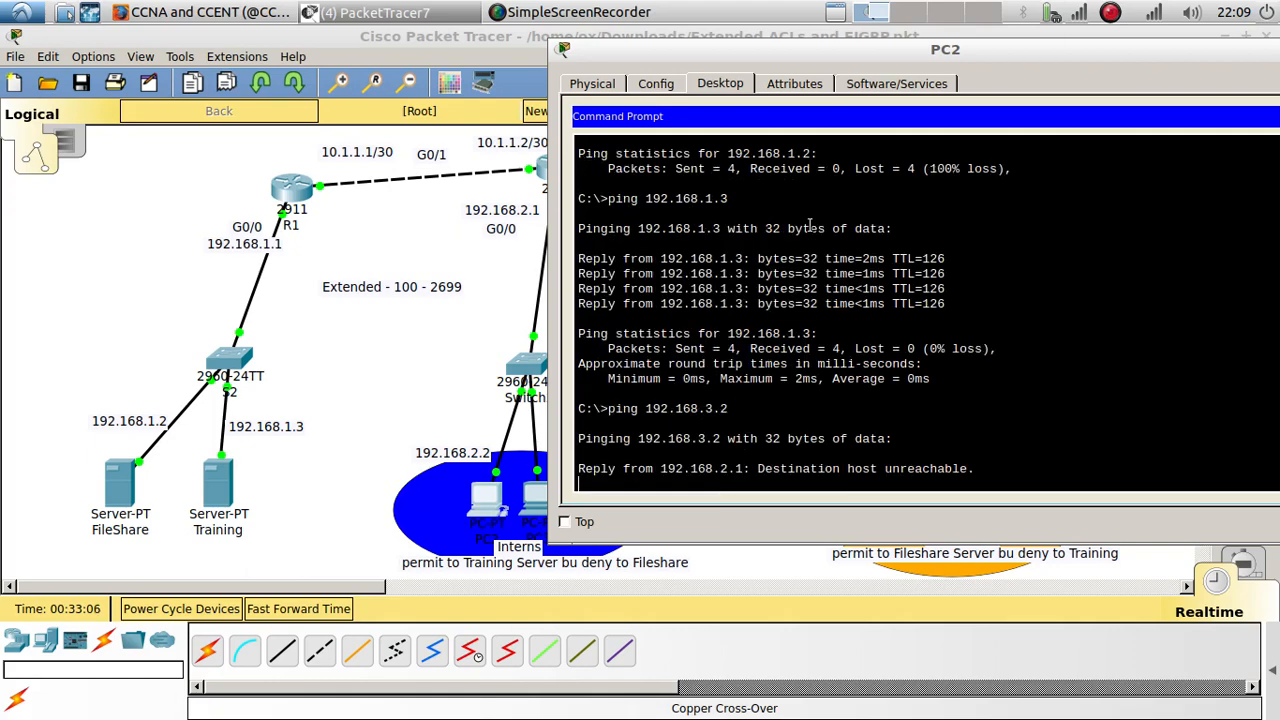
{"action": "left_click_drag", "start_coordinate": [786, 52], "coordinate": [472, 84]}
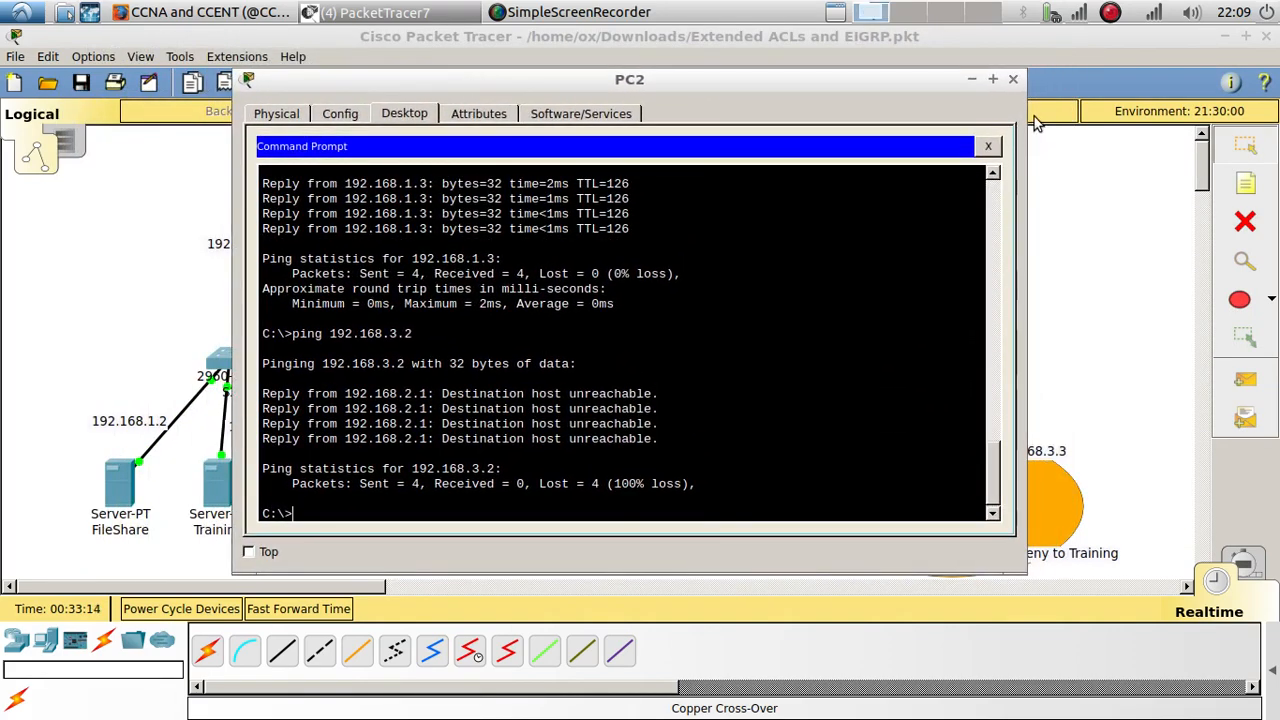
{"action": "left_click", "coordinate": [1017, 78]}
- Add an access-list 100 entry on R2 denying ip from 192.168.2.0 0.0.0.255 to 192.168.1.2 0.0.0.0
{"action": "left_click", "coordinate": [563, 170]}
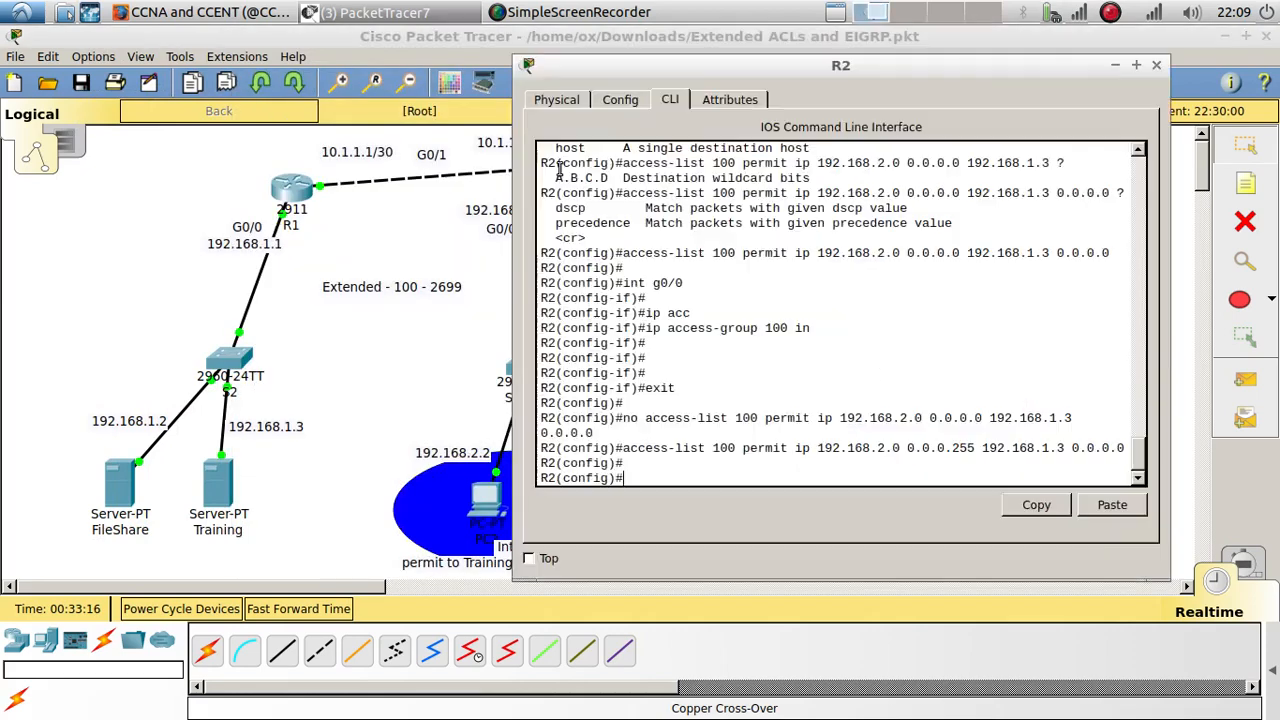
{"action": "key", "text": "Up"}
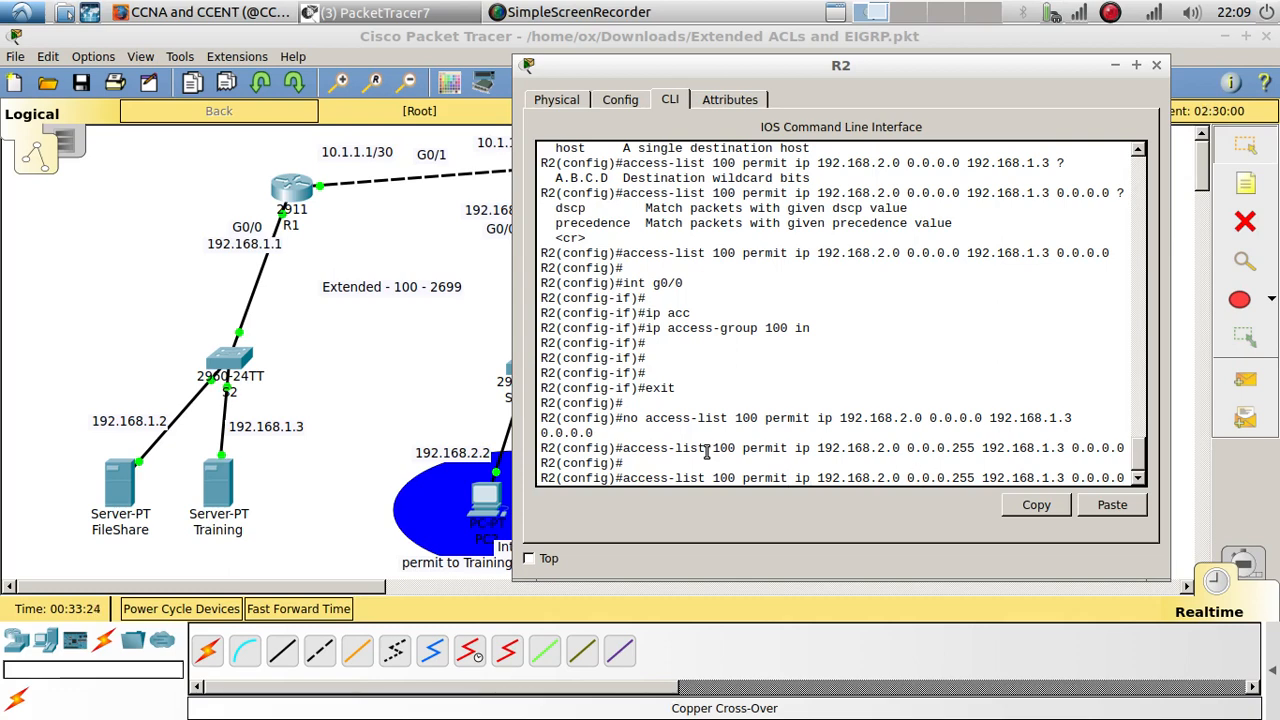
{"action": "key", "text": "BackSpace"}
{"action": "key", "text": "BackSpace"}
{"action": "key", "text": "BackSpace"}
{"action": "key", "text": "BackSpace"}
{"action": "key", "text": "BackSpace"}
{"action": "key", "text": "BackSpace"}
{"action": "type", "text": "deny"}
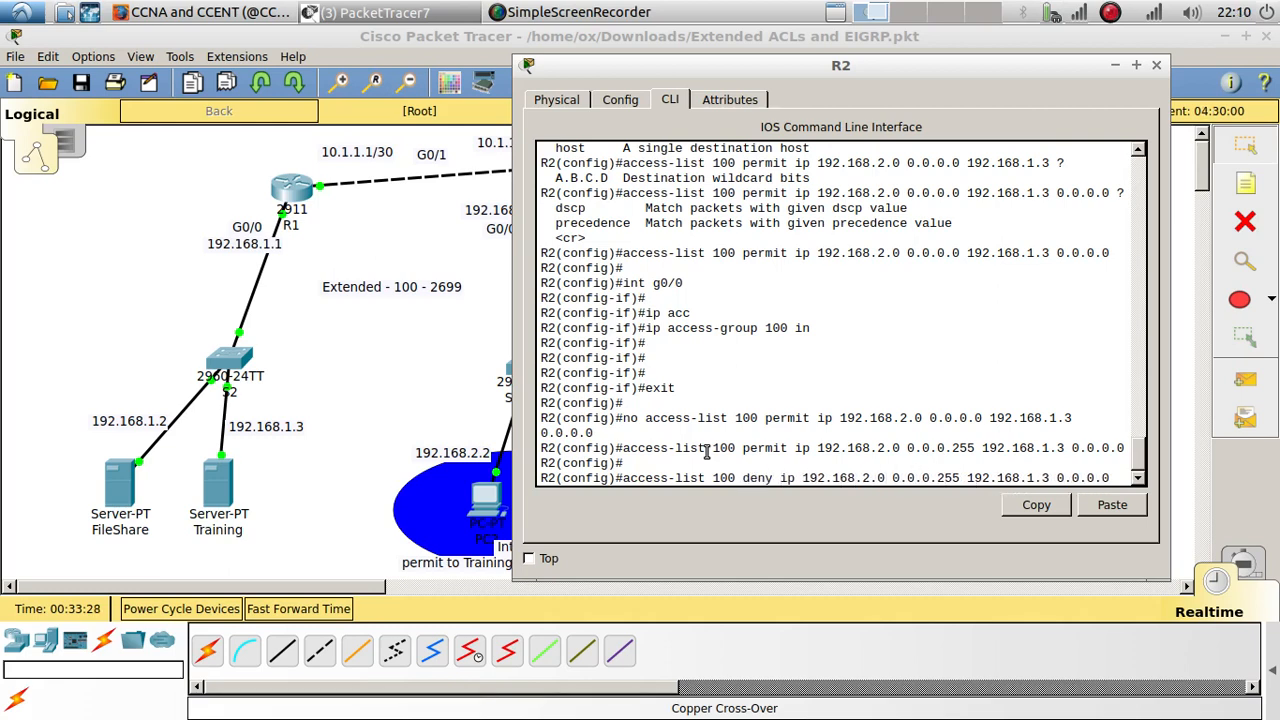
{"action": "key", "text": "Left"}
{"action": "key", "text": "Left"}
{"action": "key", "text": "Left"}
{"action": "key", "text": "Left"}
{"action": "key", "text": "Left"}
{"action": "key", "text": "Left"}
{"action": "key", "text": "Left"}
{"action": "key", "text": "Left"}
{"action": "key", "text": "BackSpace"}
{"action": "type", "text": "2"}
{"action": "key", "text": "Return"}
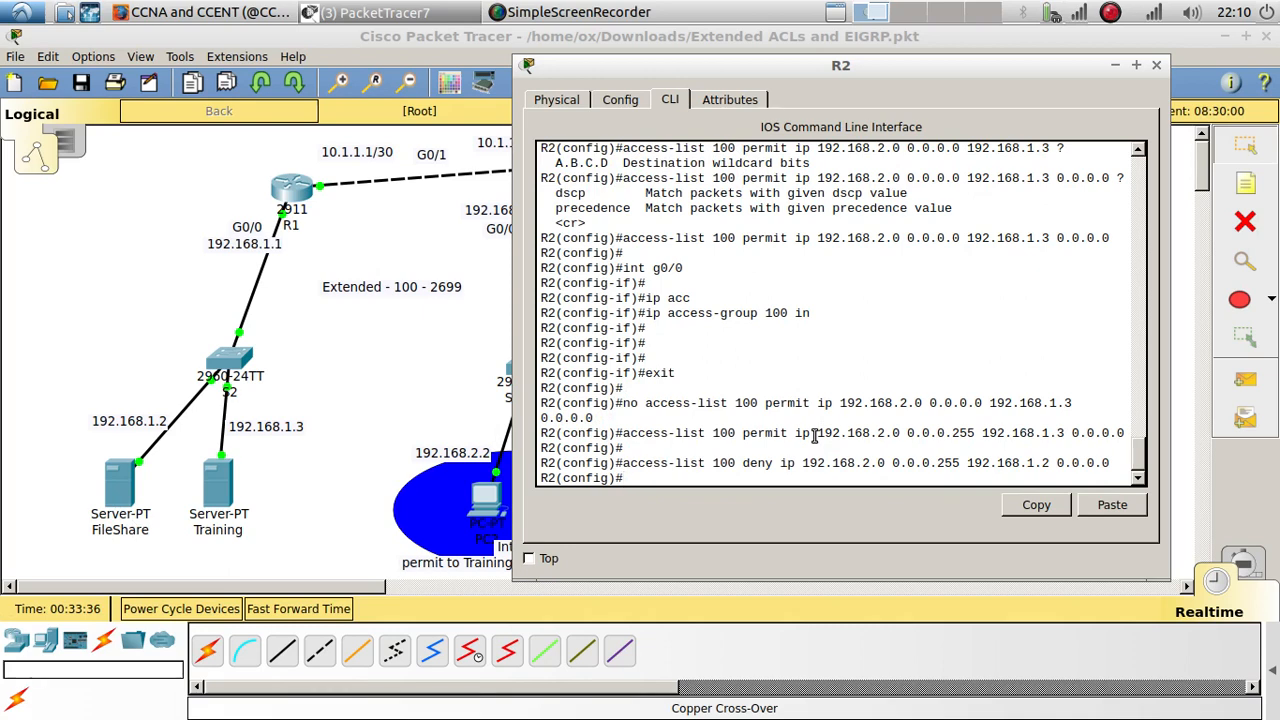
- Add an access-list 100 entry on R2 permitting ip from 192.168.2.0 0.0.0.255 to any destination
{"action": "key", "text": "Up"}
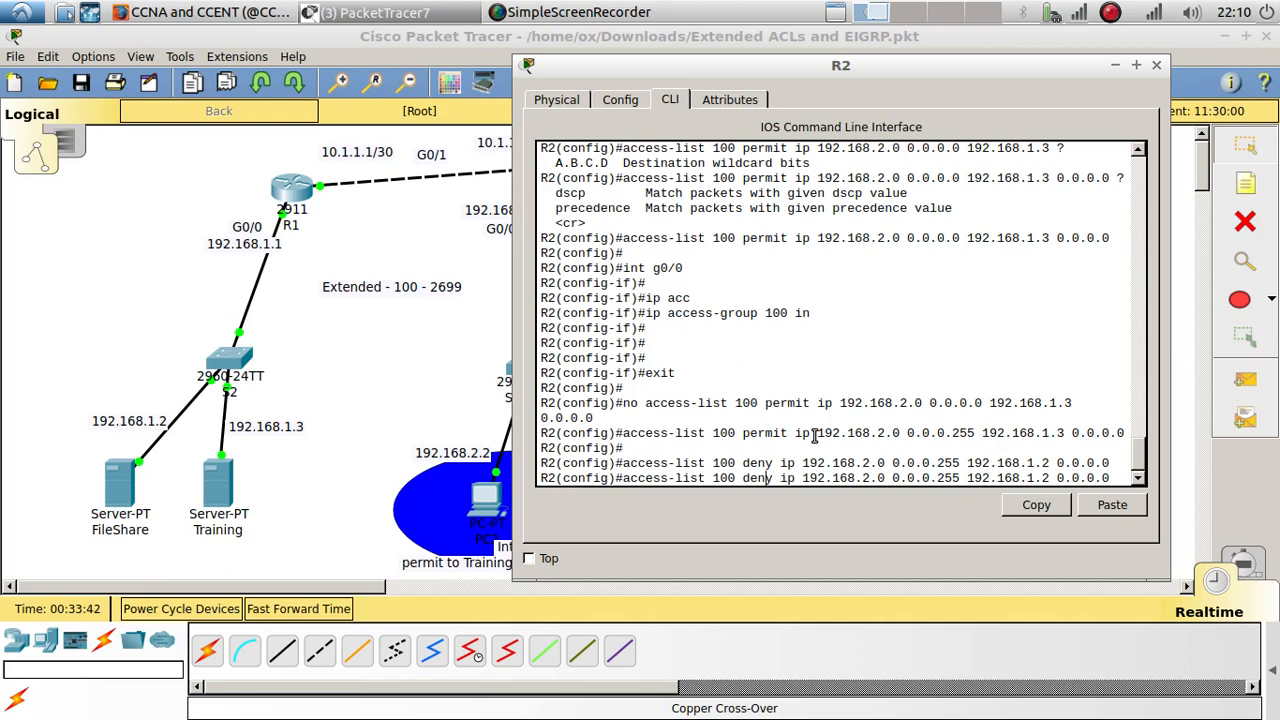
{"action": "key", "text": "BackSpace"}
{"action": "key", "text": "BackSpace"}
{"action": "key", "text": "BackSpace"}
{"action": "key", "text": "BackSpace"}
{"action": "type", "text": "per"}
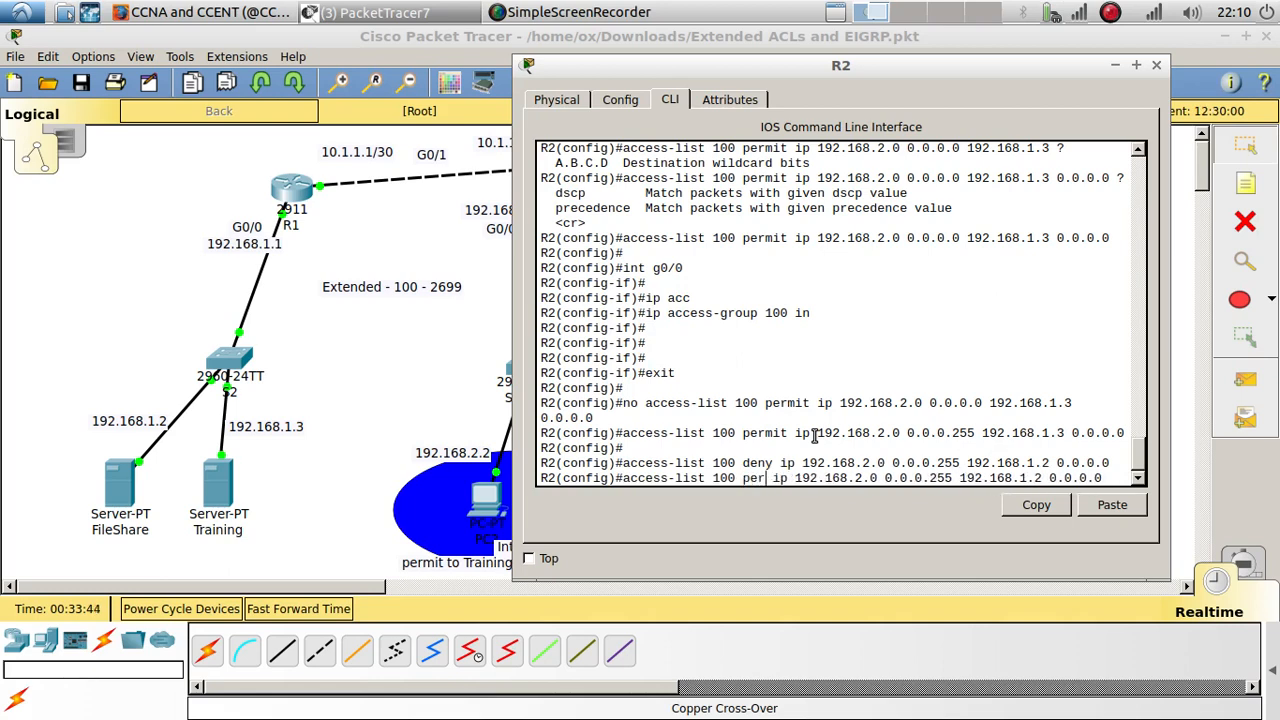
{"action": "type", "text": "mi"}
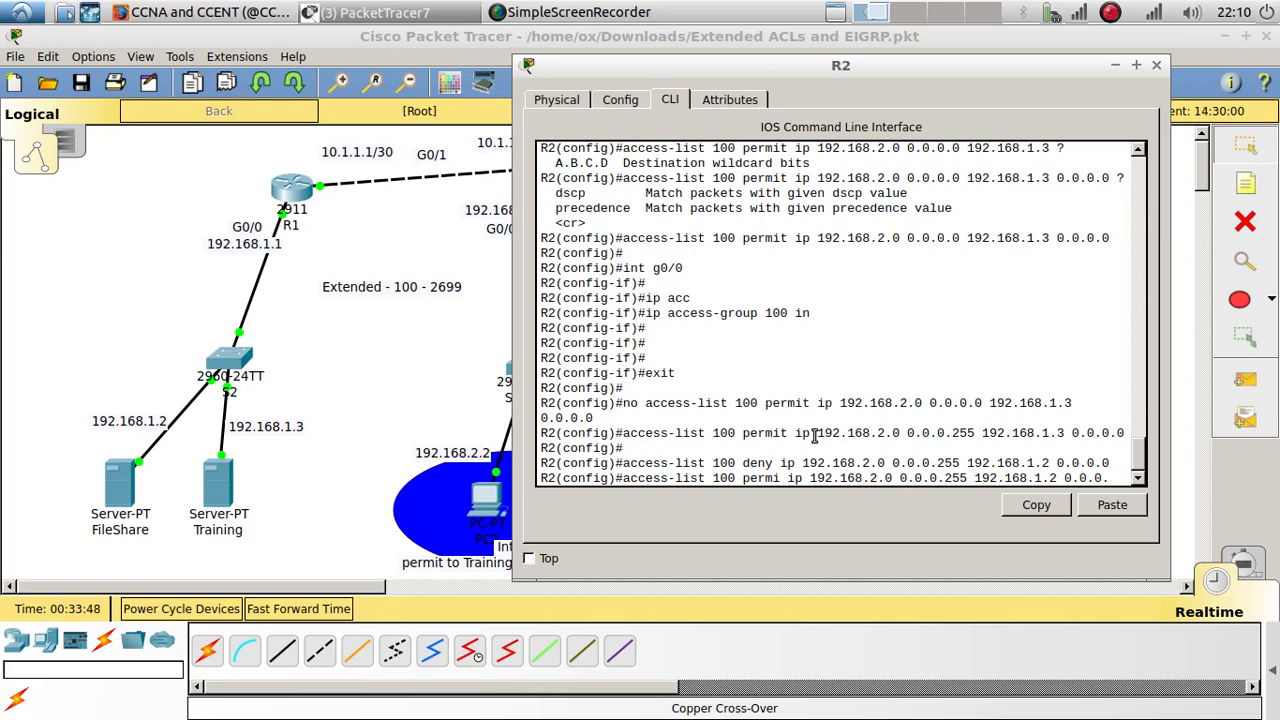
{"action": "key", "text": "BackSpace"}
{"action": "key", "text": "BackSpace"}
{"action": "key", "text": "BackSpace"}
{"action": "key", "text": "BackSpace"}
{"action": "key", "text": "BackSpace"}
{"action": "type", "text": "any any"}
{"action": "key", "text": "Return"}
{"action": "key", "text": "Up"}
{"action": "key", "text": "BackSpace"}
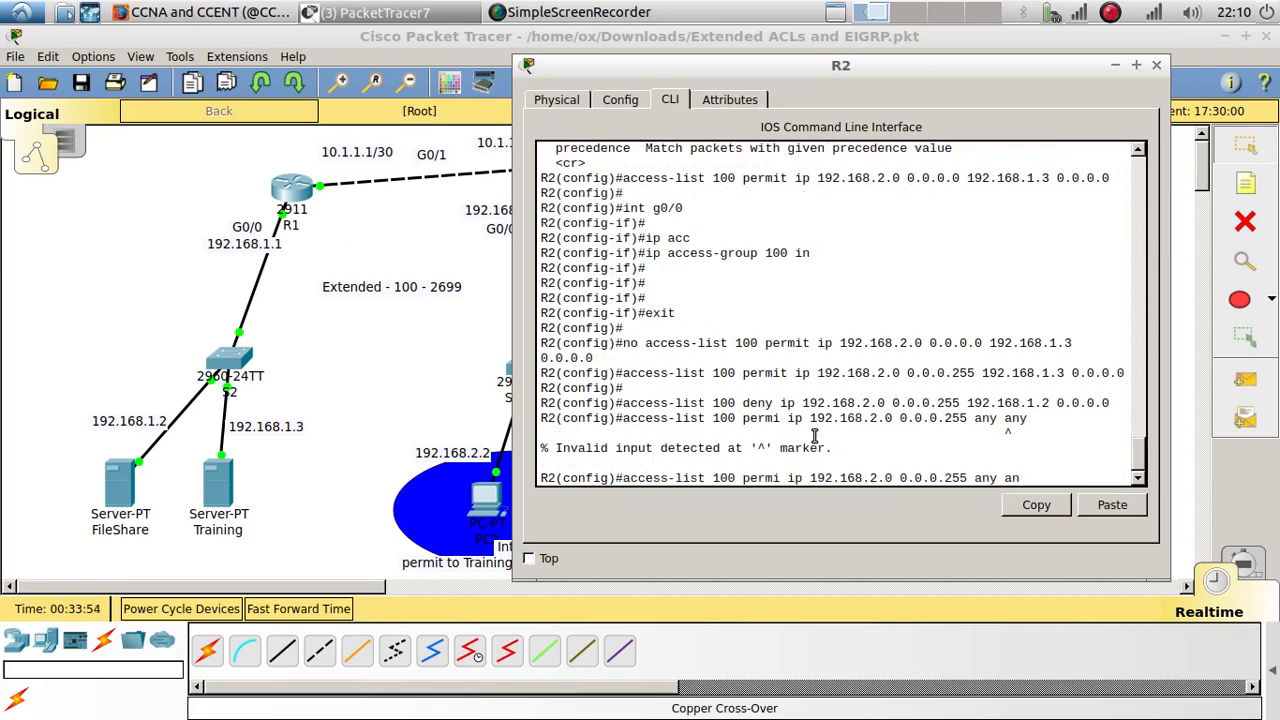
{"action": "key", "text": "Return"}
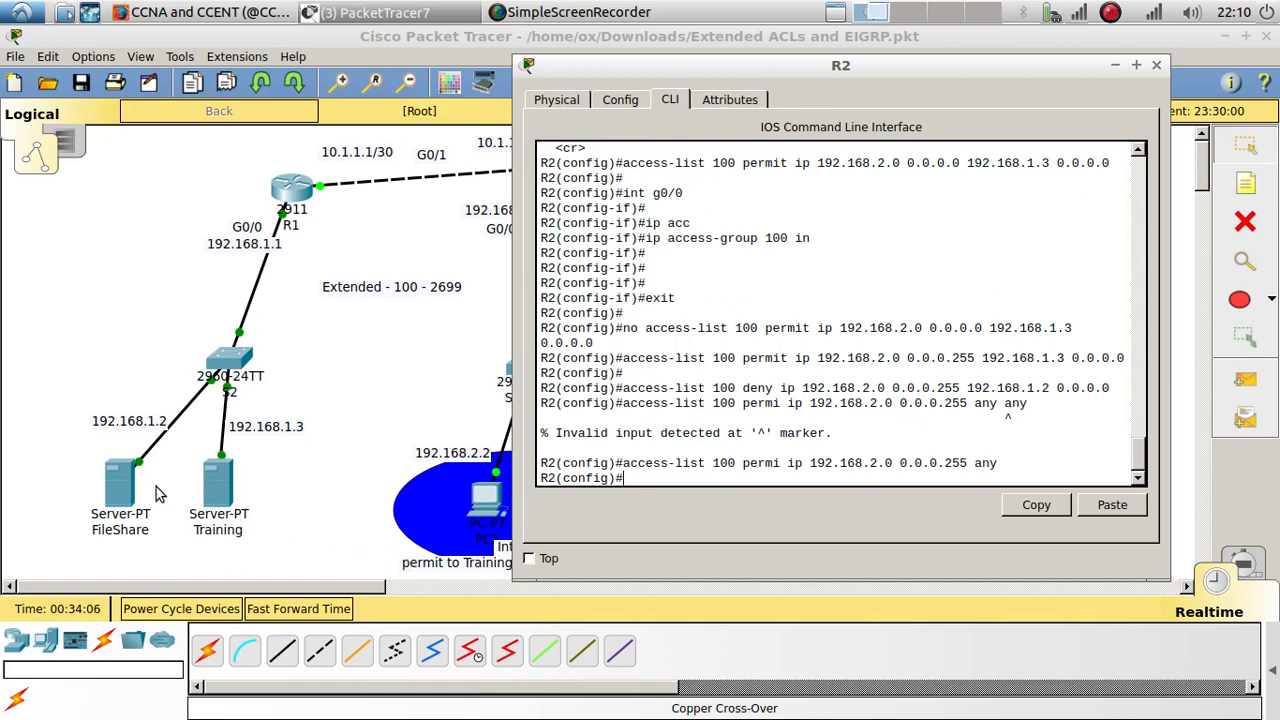
- Reopen PC2's command prompt and ping 192.168.3.2 again, keeping the Accounting PCs in view
{"action": "left_click", "coordinate": [342, 525]}
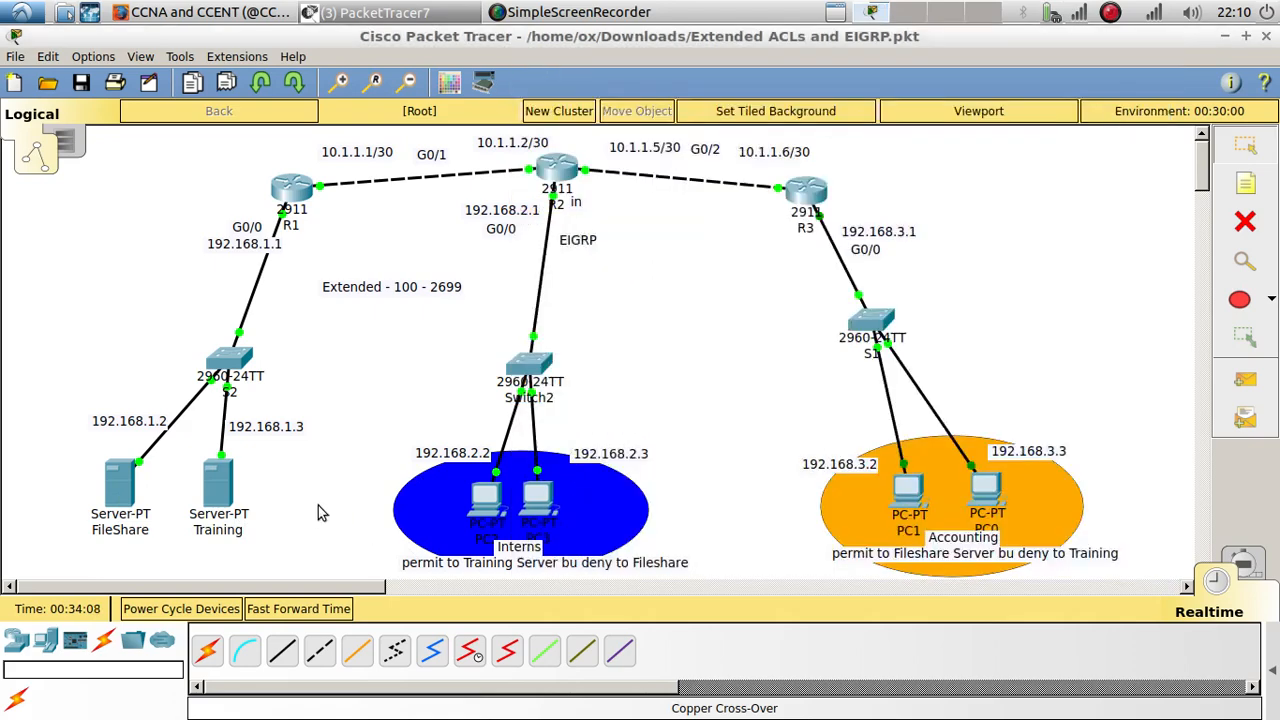
{"action": "left_click", "coordinate": [478, 500]}
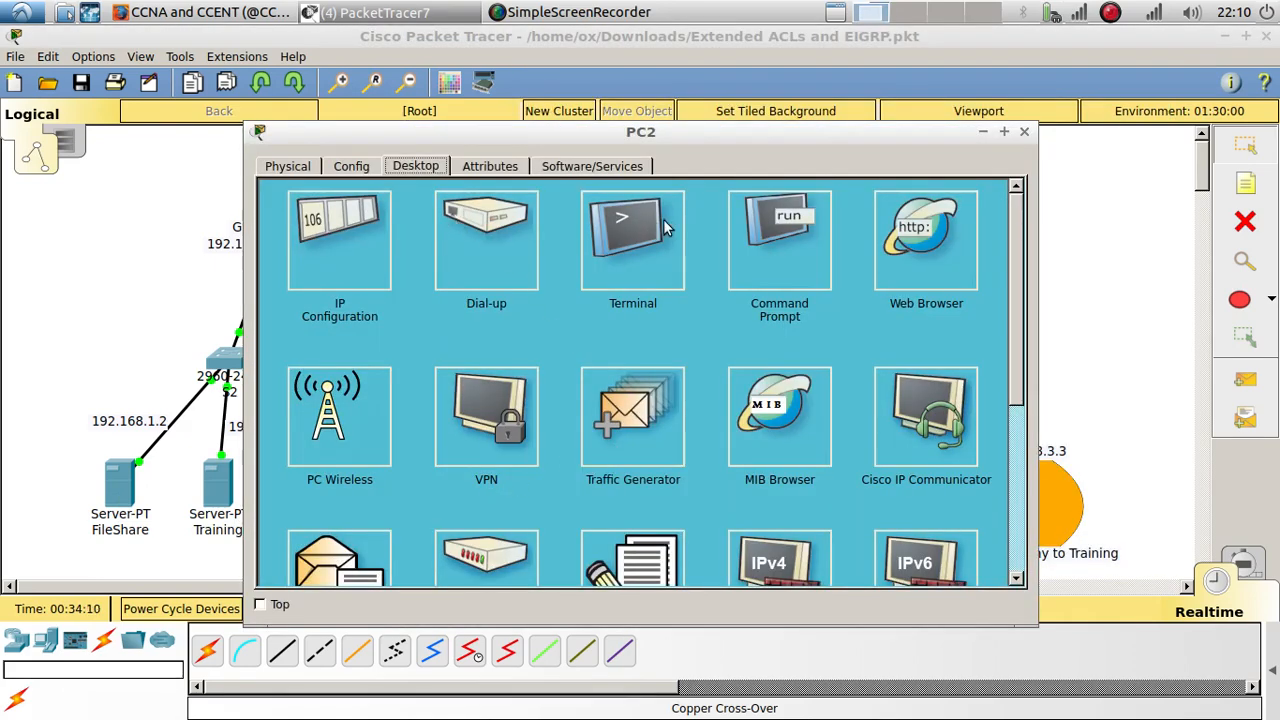
{"action": "left_click", "coordinate": [745, 245]}
{"action": "scroll", "coordinate": [600, 470], "scroll_direction": "down", "scroll_amount": 5}
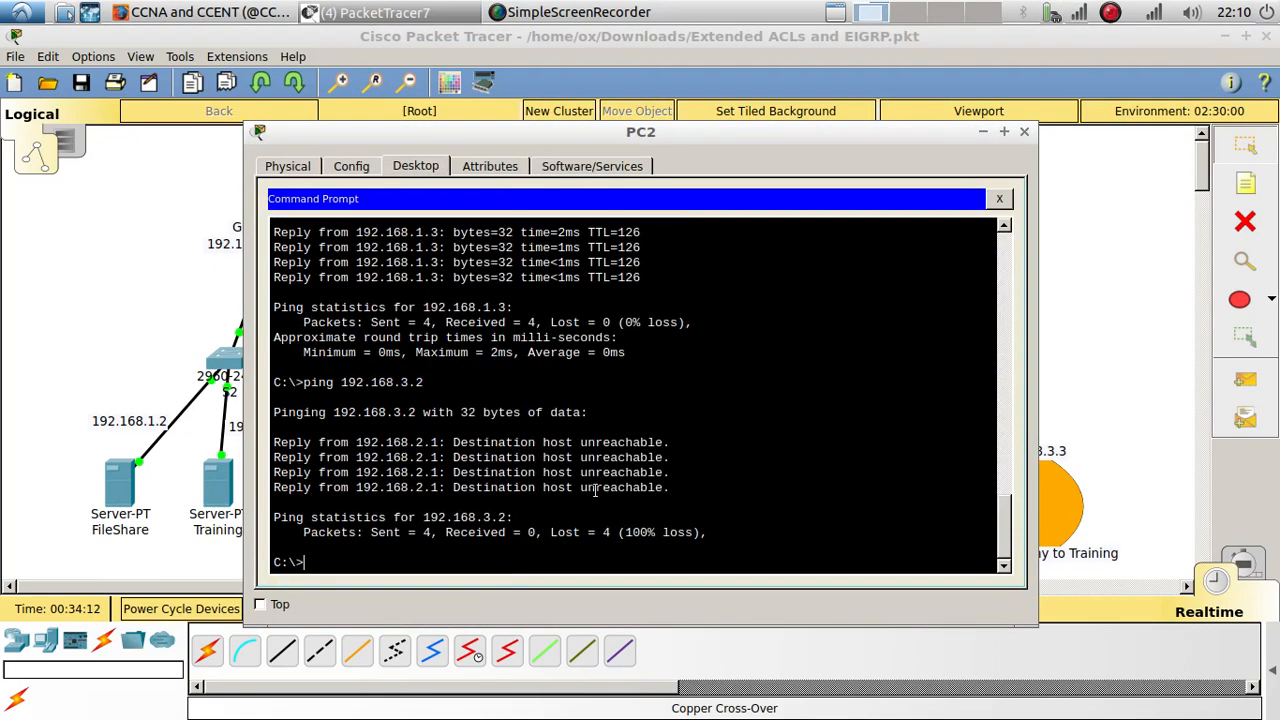
{"action": "key", "text": "Up"}
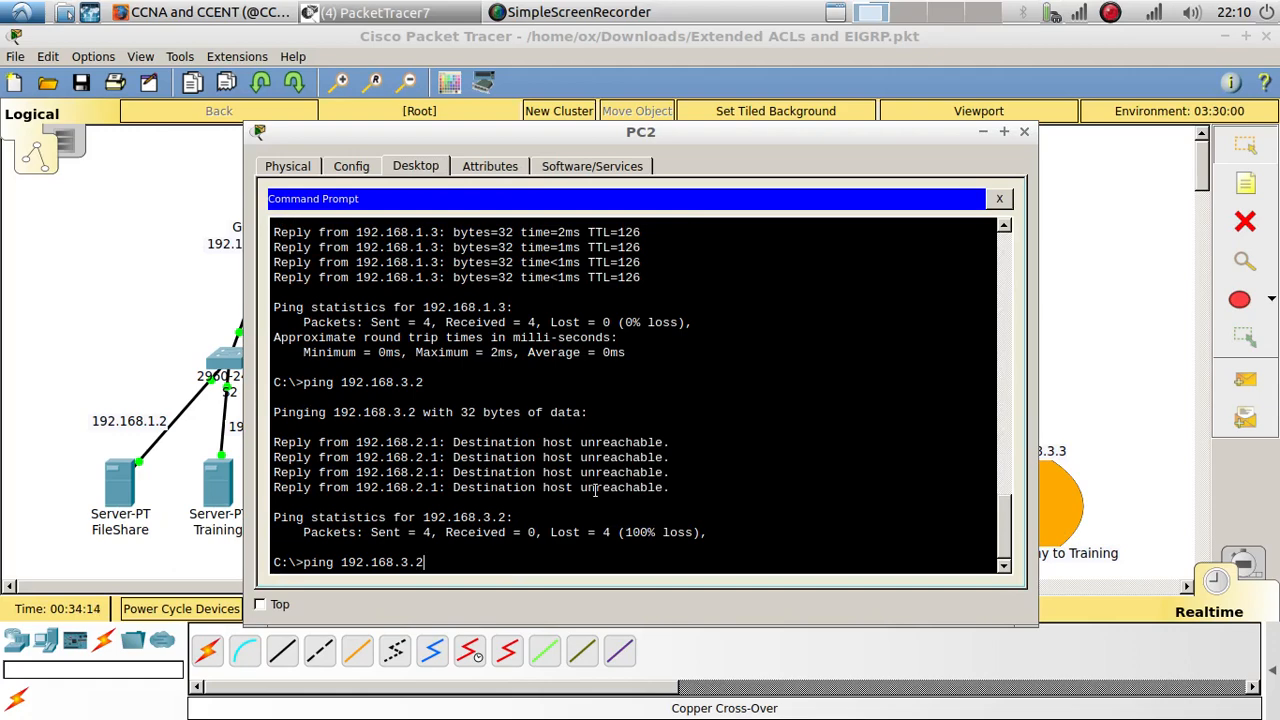
{"action": "key", "text": "Return"}
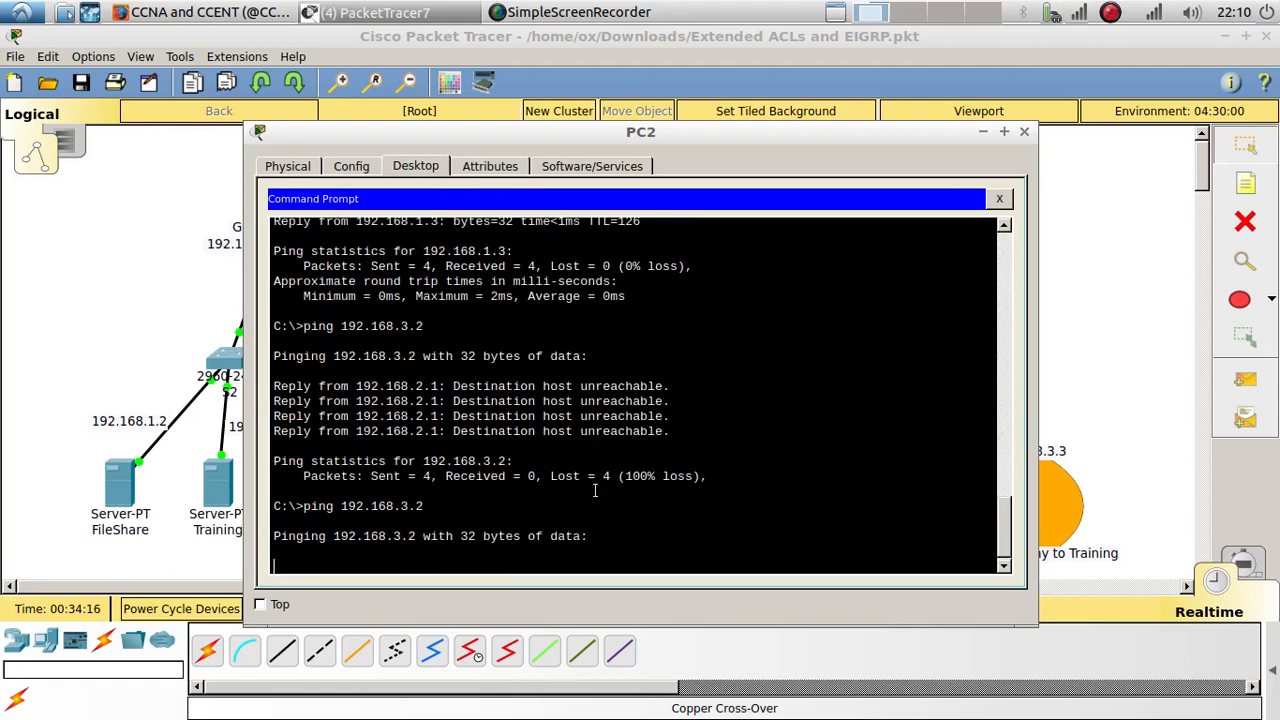
{"action": "left_click_drag", "start_coordinate": [624, 136], "coordinate": [445, 50]}
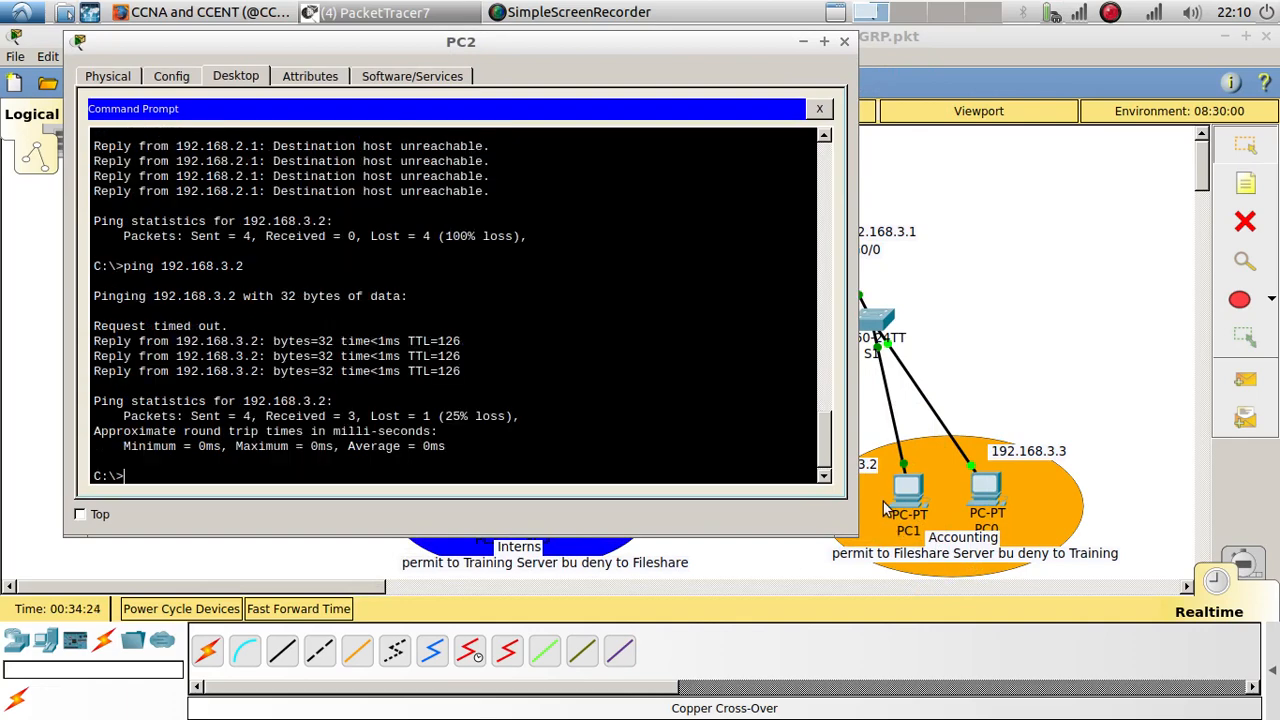
- Ping the Training server at 192.168.1.3 and the FileShare server at 192.168.1.2 from PC2, and return to the topology
{"action": "left_click_drag", "start_coordinate": [423, 47], "coordinate": [812, 68]}
{"action": "type", "text": "ping 192.168.1.3"}
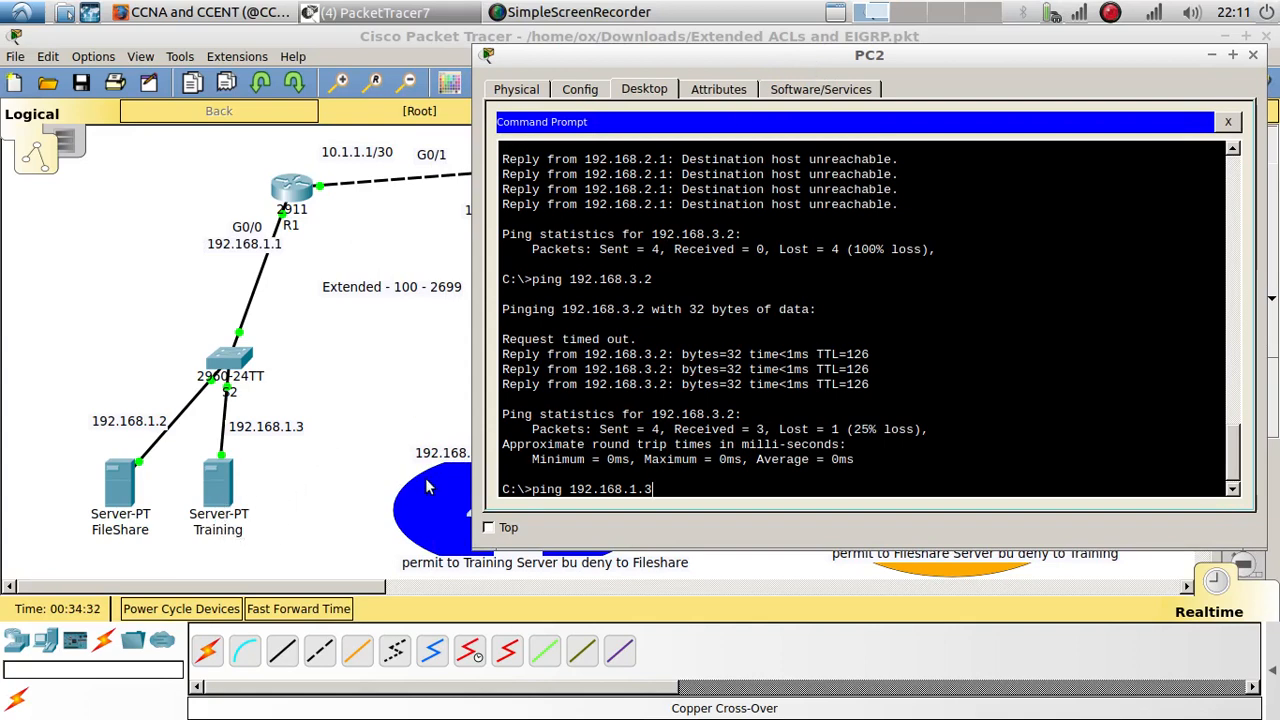
{"action": "key", "text": "Return"}
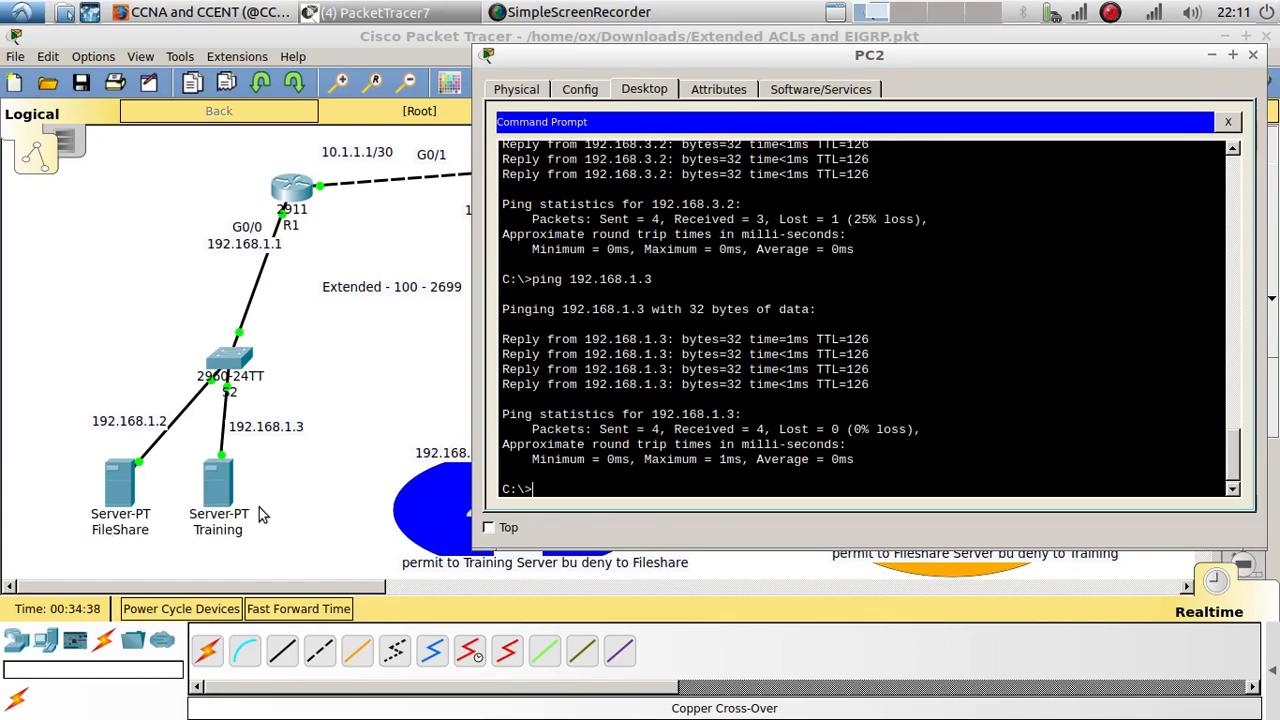
{"action": "key", "text": "Up"}
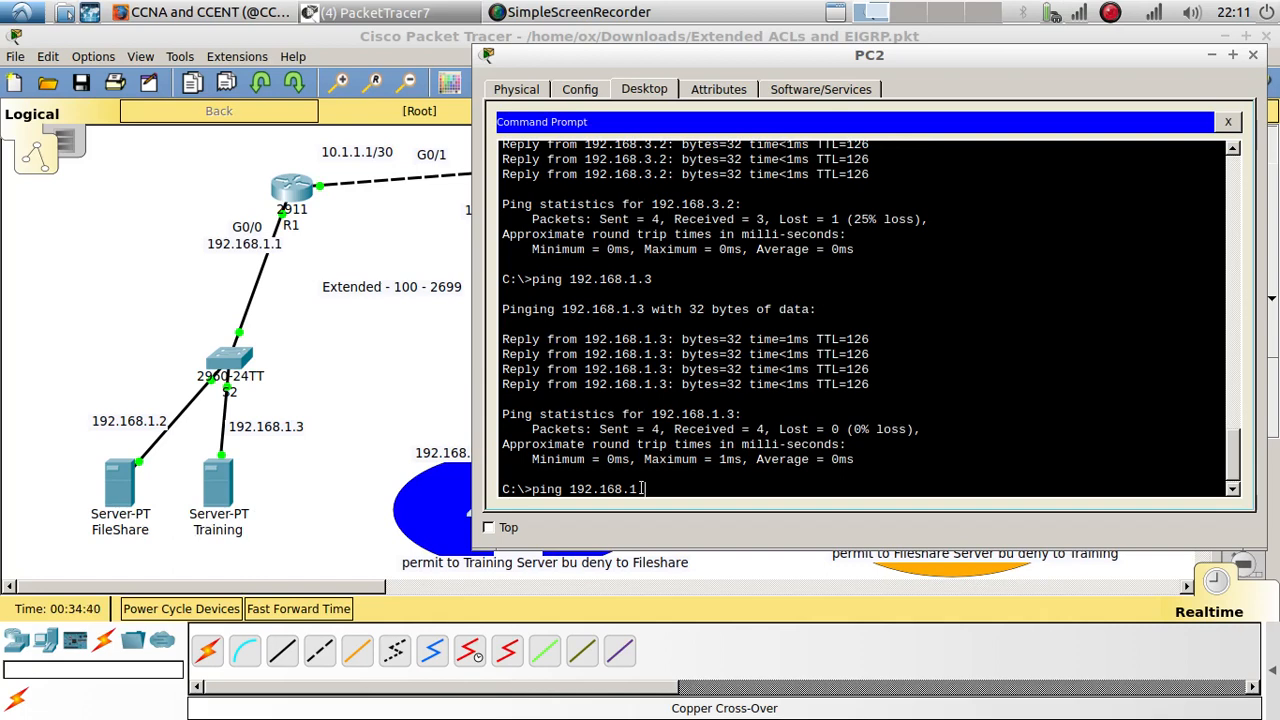
{"action": "type", "text": ".2"}
{"action": "key", "text": "Return"}
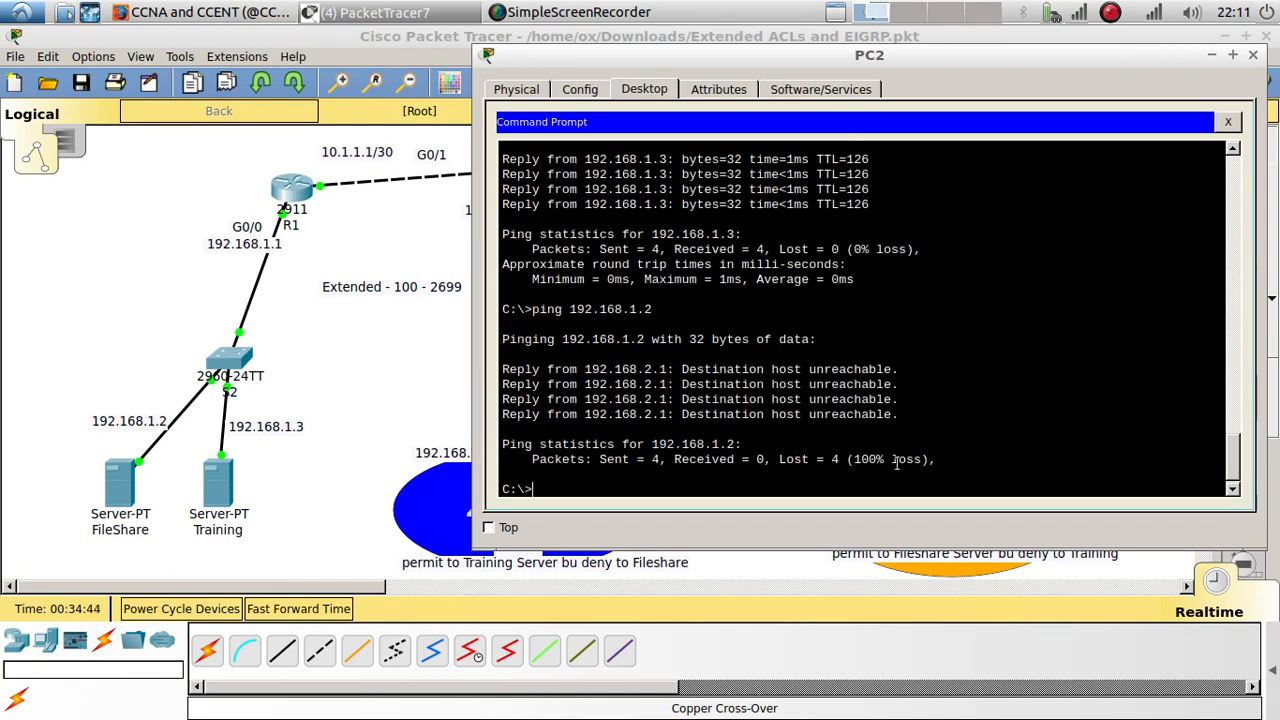
{"action": "left_click", "coordinate": [397, 449]}
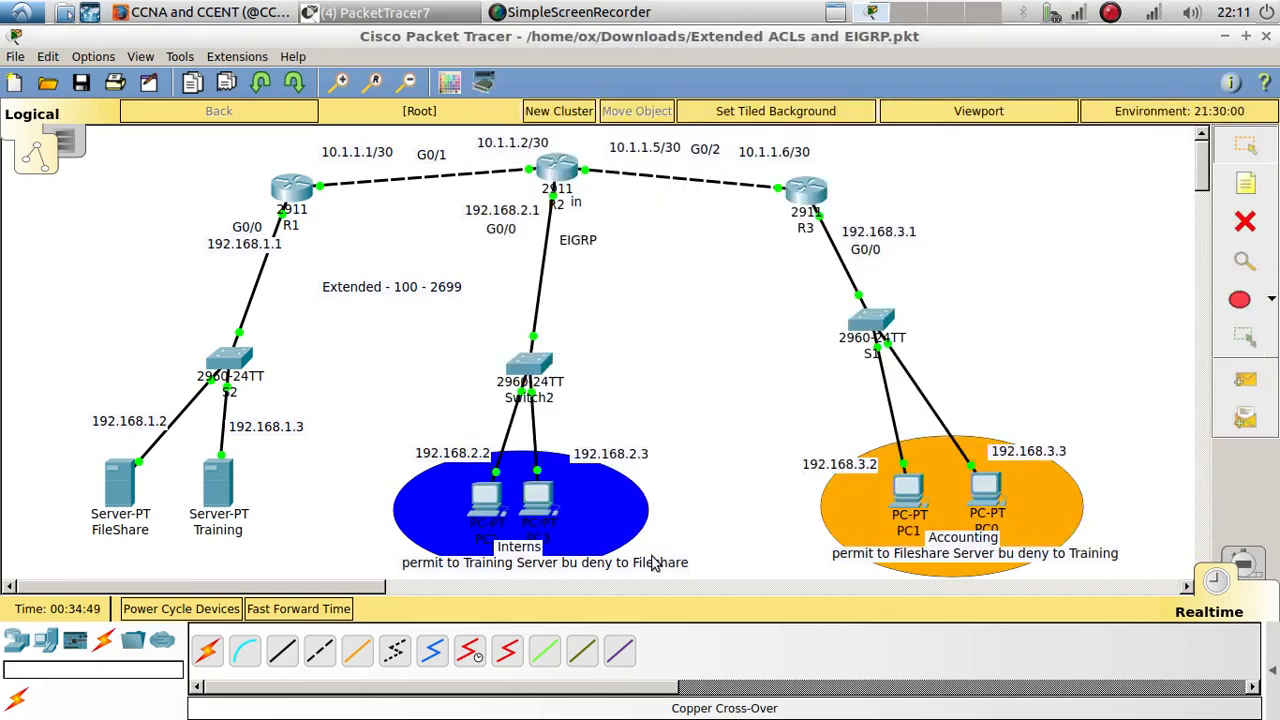
- Reword the Interns note to "permit to Training and all other IP but deny to Fileshare" and realign the labels under both groups
{"action": "left_click", "coordinate": [503, 563]}
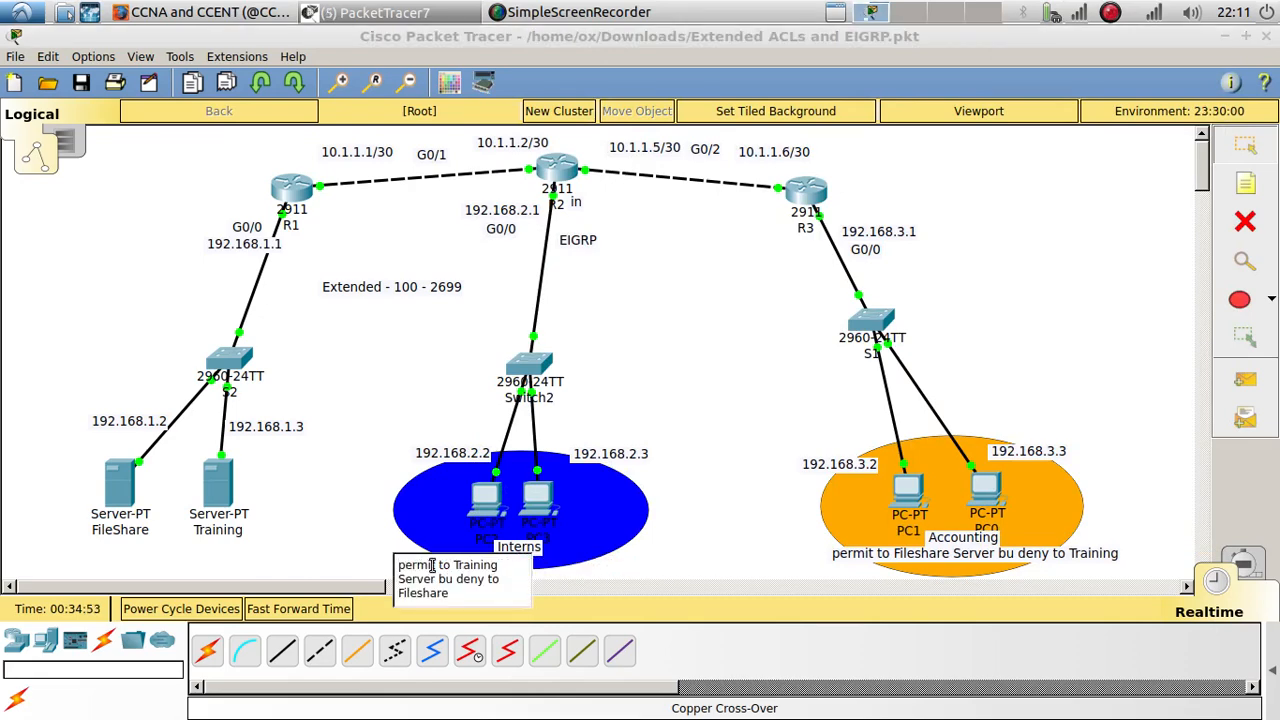
{"action": "left_click", "coordinate": [500, 565]}
{"action": "type", "text": "and al"}
{"action": "type", "text": "l other"}
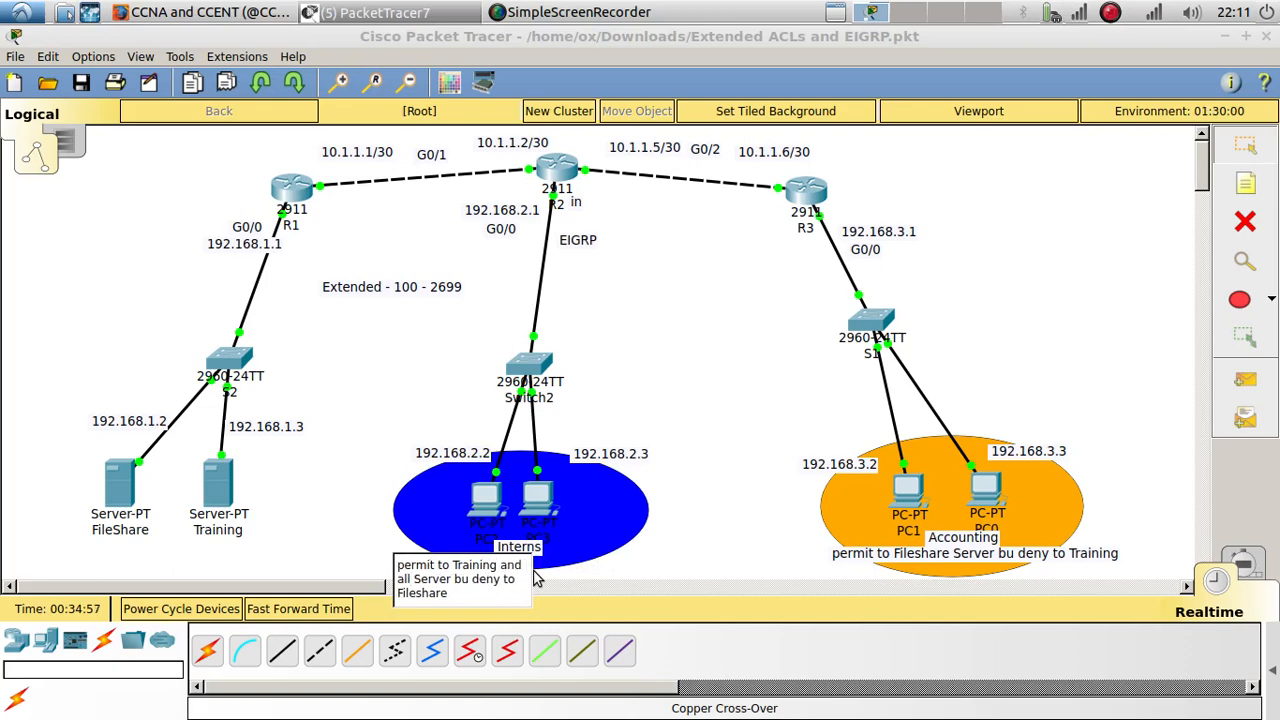
{"action": "type", "text": " IP"}
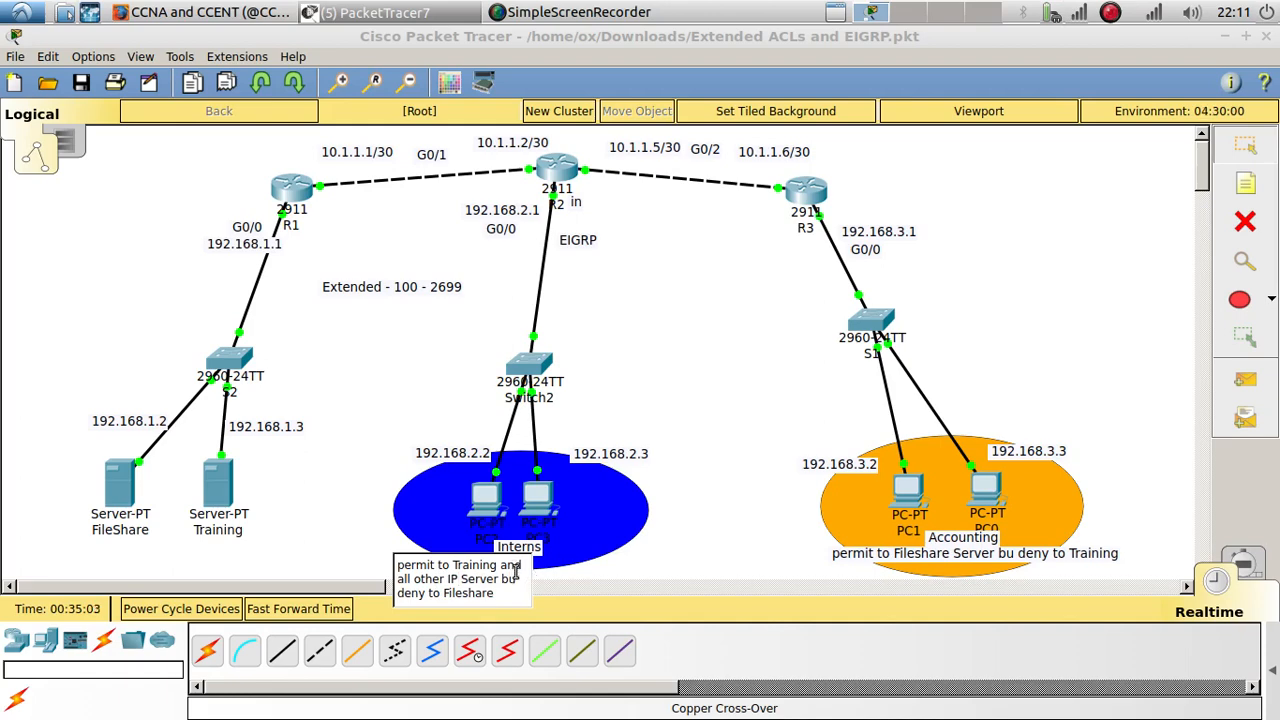
{"action": "left_click", "coordinate": [517, 579]}
{"action": "type", "text": "t"}
{"action": "double_click", "coordinate": [466, 579]}
{"action": "key", "text": "BackSpace"}
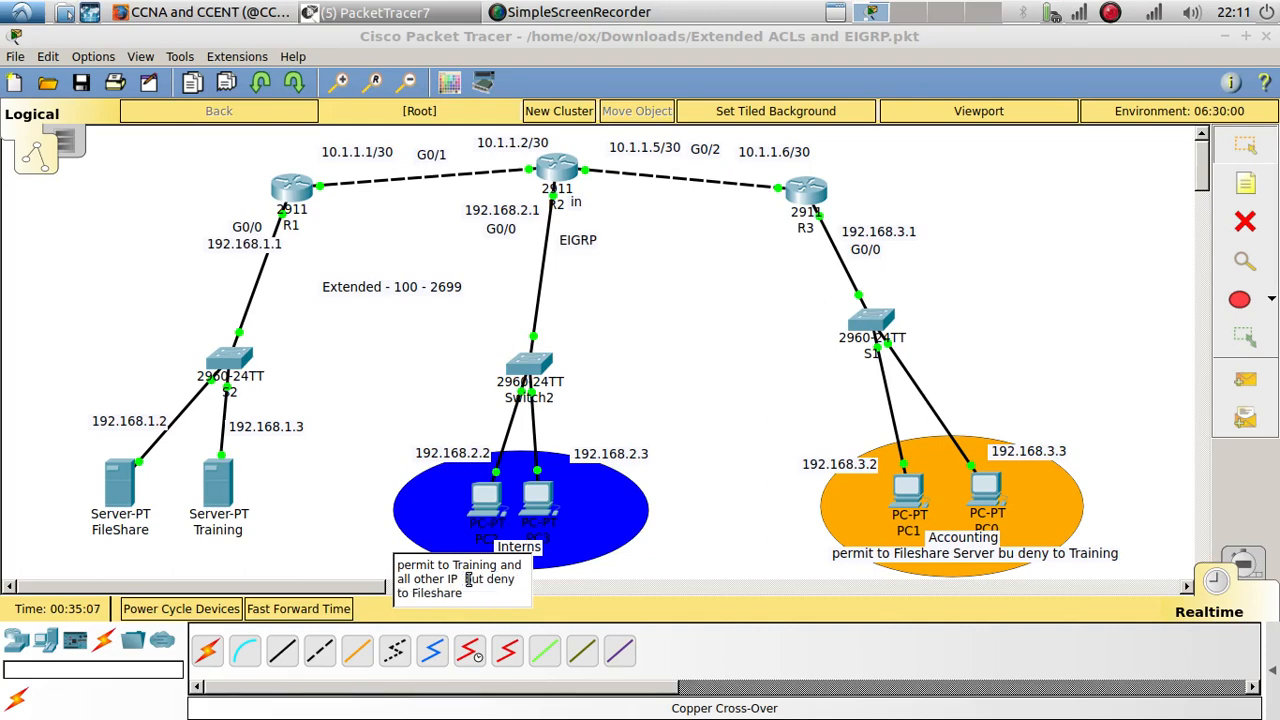
{"action": "left_click", "coordinate": [651, 580]}
{"action": "left_click_drag", "start_coordinate": [577, 562], "coordinate": [521, 543]}
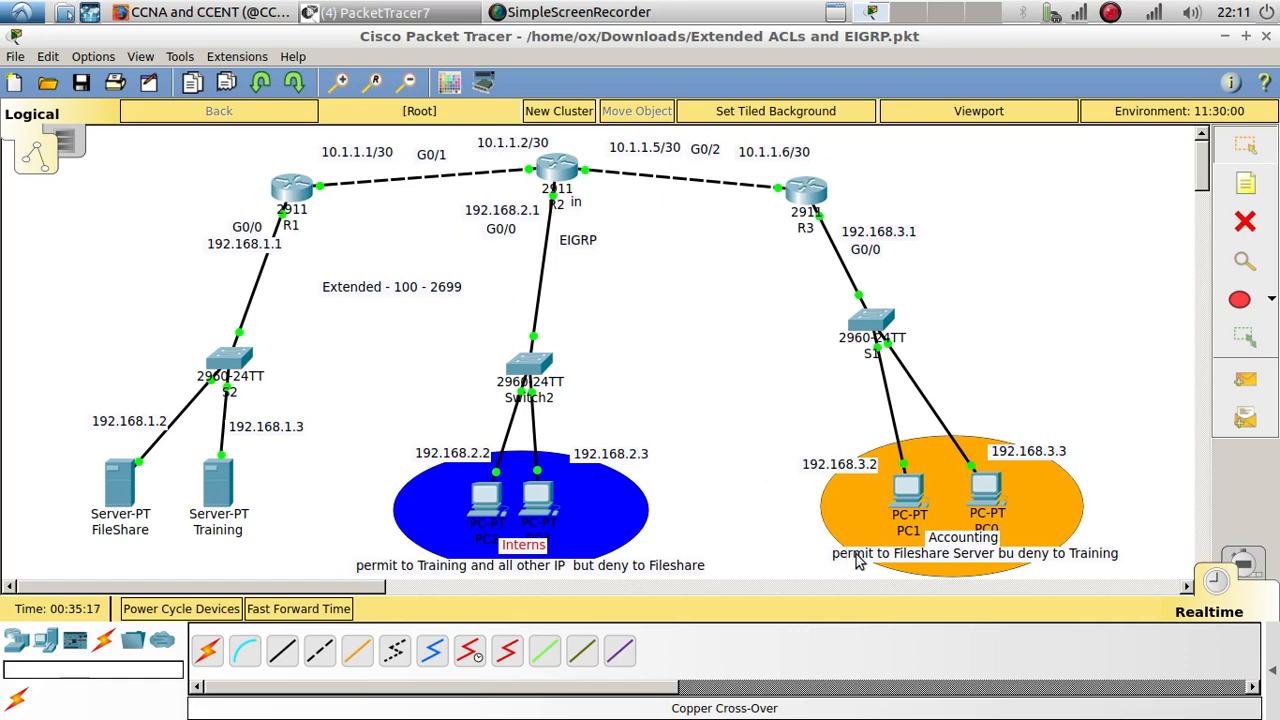
{"action": "left_click_drag", "start_coordinate": [855, 560], "coordinate": [841, 565]}
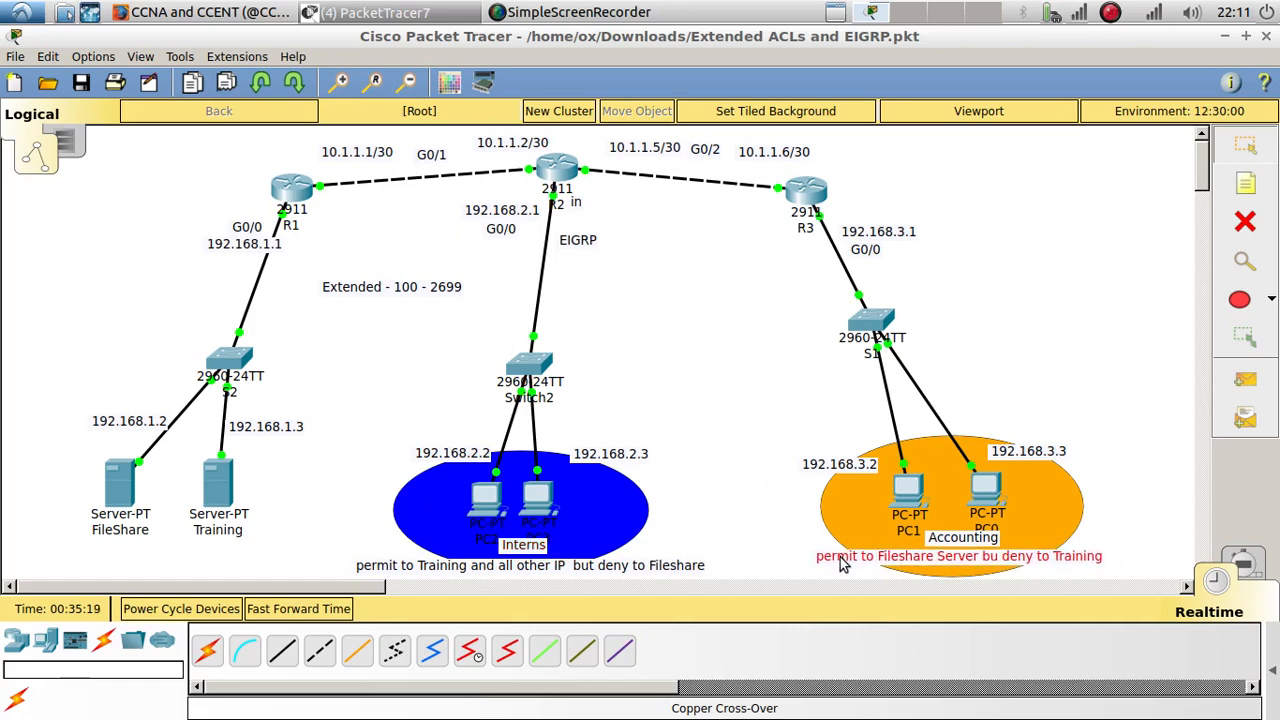
- Open router R3's command line and enter privileged mode and global configuration mode
{"action": "left_click", "coordinate": [819, 192]}
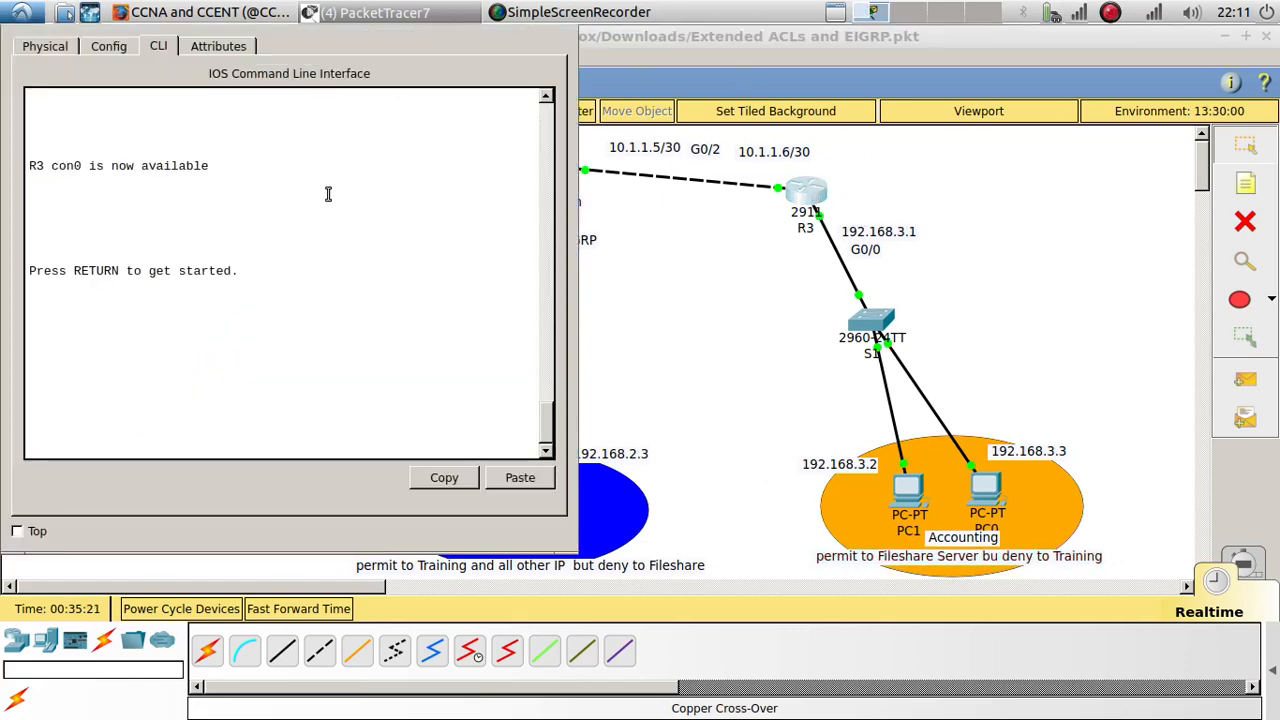
{"action": "key", "text": "Return"}
{"action": "key", "text": "Return"}
{"action": "type", "text": "en"}
{"action": "key", "text": "Return"}
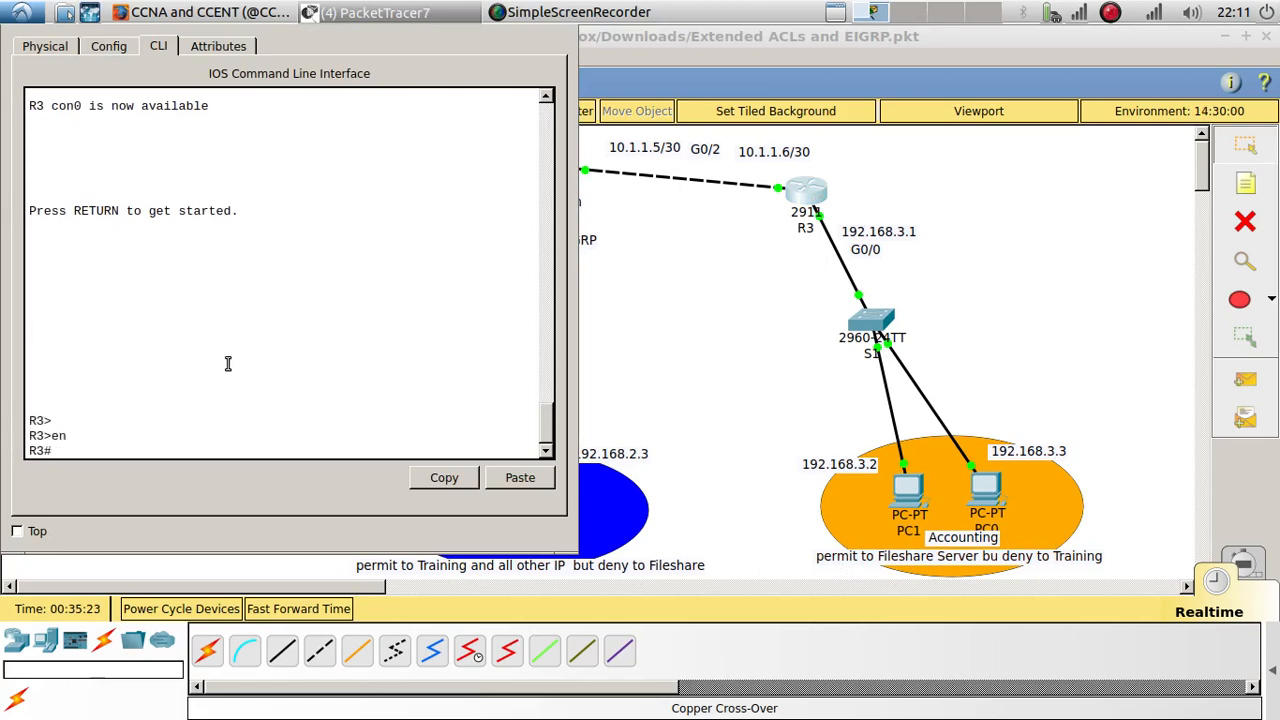
{"action": "key", "text": "Return"}
{"action": "type", "text": "config t"}
{"action": "key", "text": "Return"}
{"action": "key", "text": "Return"}
{"action": "key", "text": "Return"}
{"action": "key", "text": "Return"}
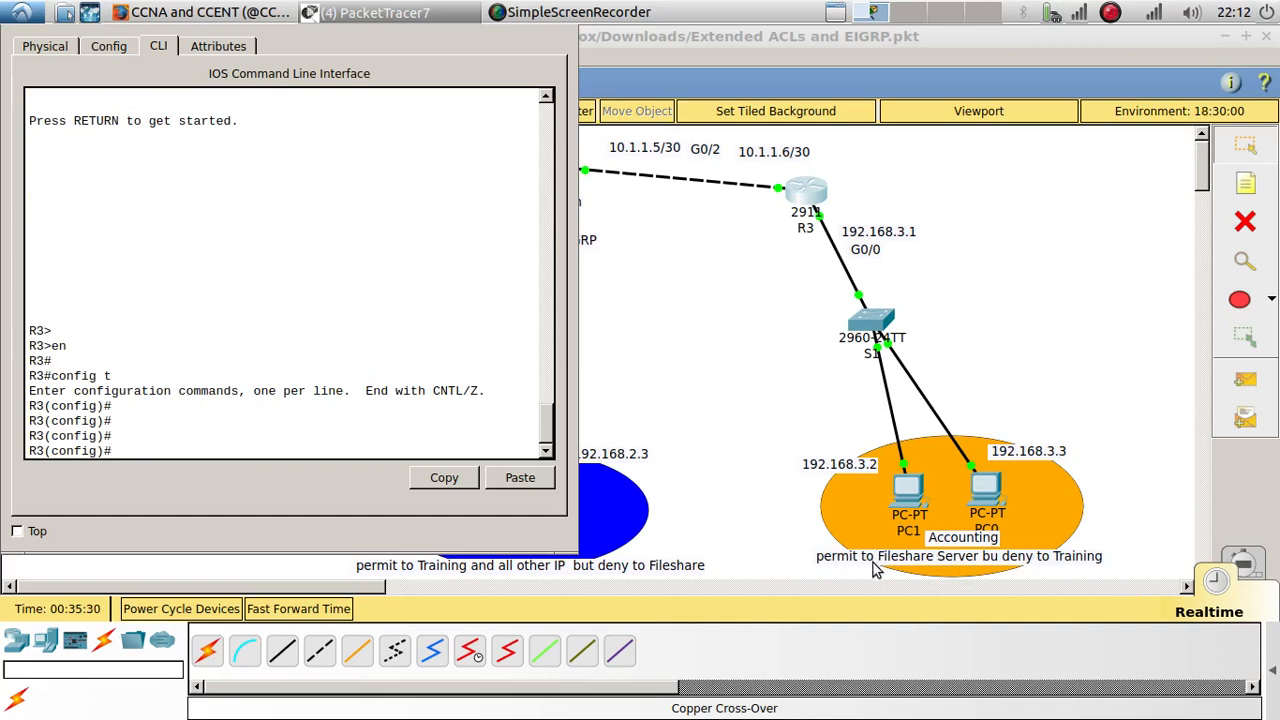
- Reword the Accounting note to "permit to Fileshare and any other IP but deny to Training", and return to R3's command line
{"action": "left_click", "coordinate": [940, 568]}
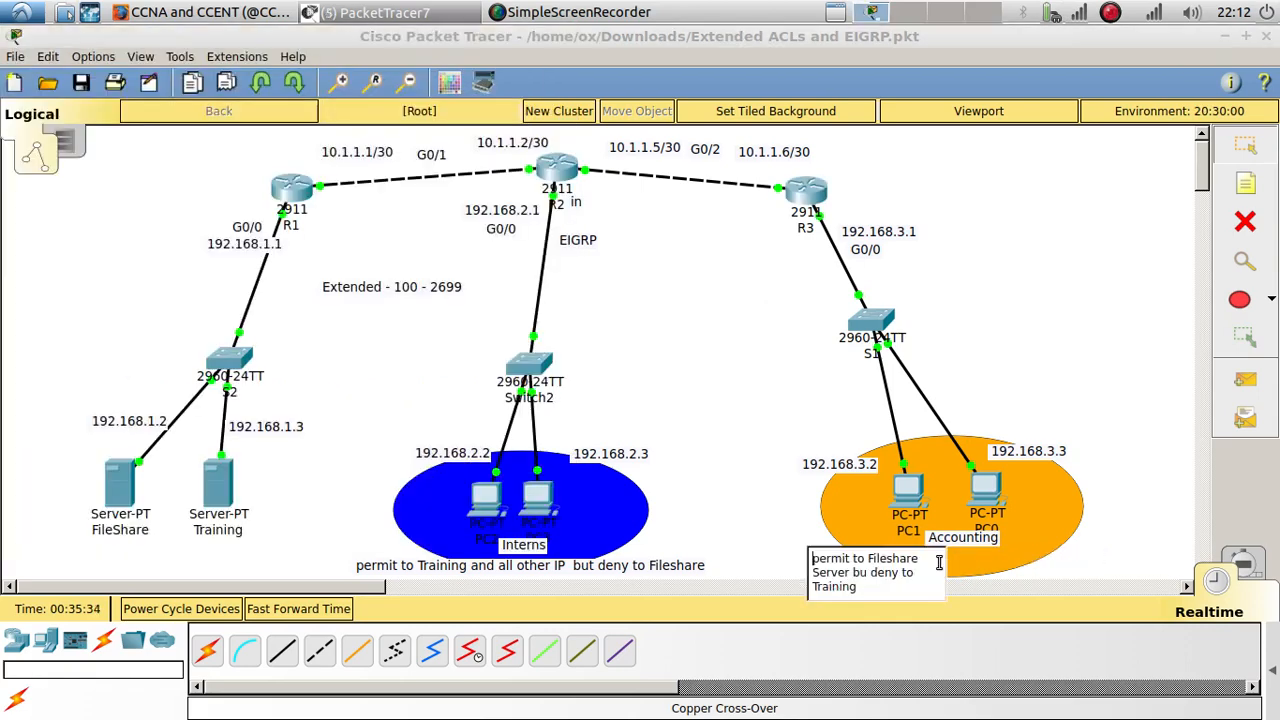
{"action": "type", "text": "and any other "}
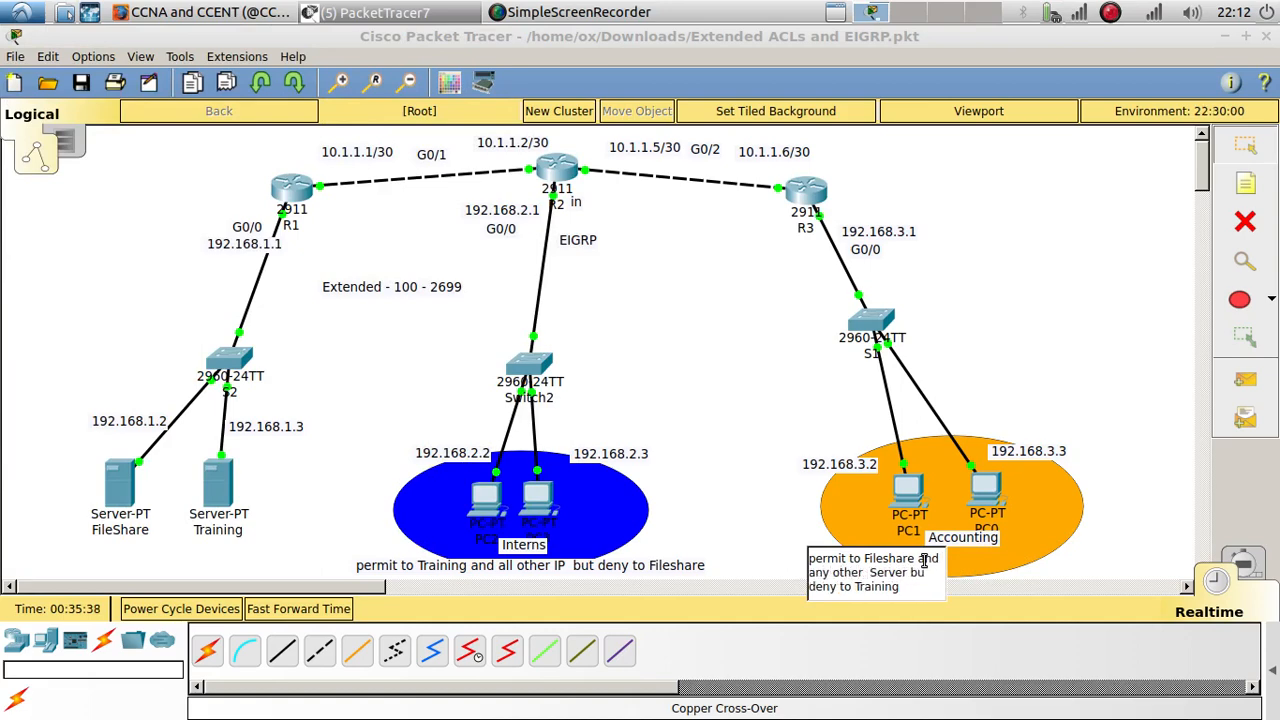
{"action": "type", "text": "IP"}
{"action": "double_click", "coordinate": [895, 572]}
{"action": "key", "text": "BackSpace"}
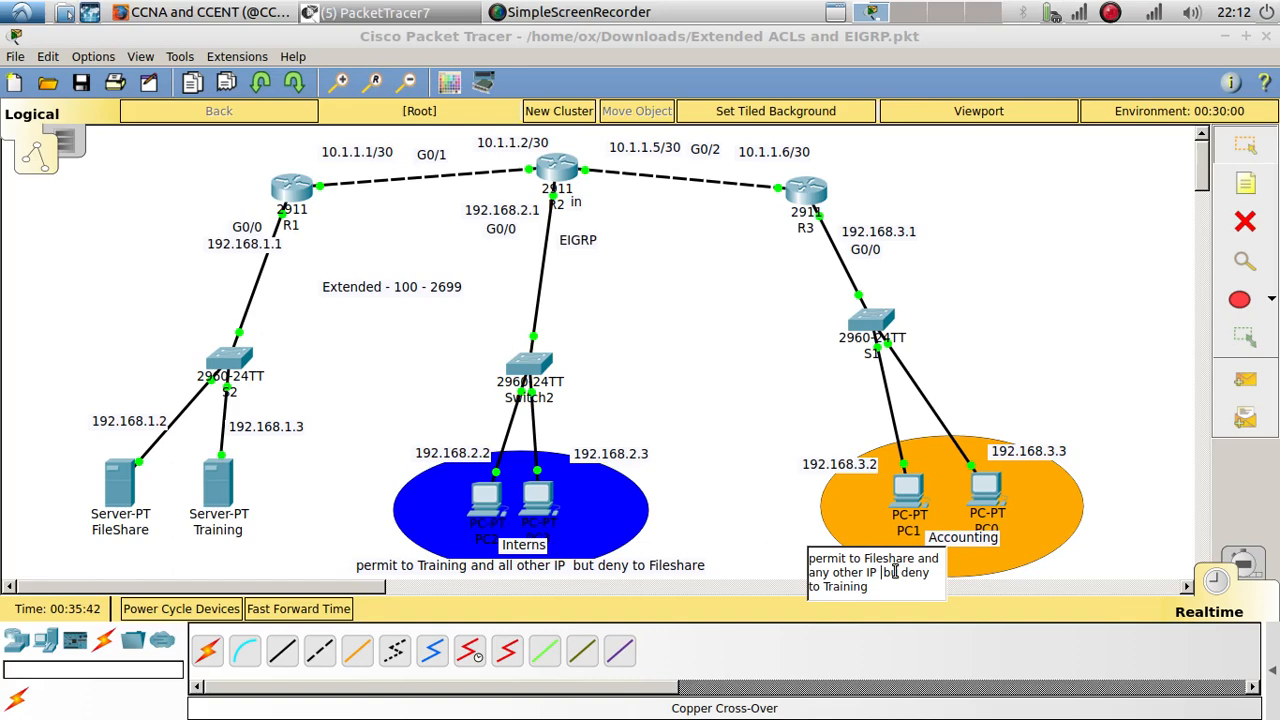
{"action": "key", "text": "BackSpace"}
{"action": "left_click", "coordinate": [736, 510]}
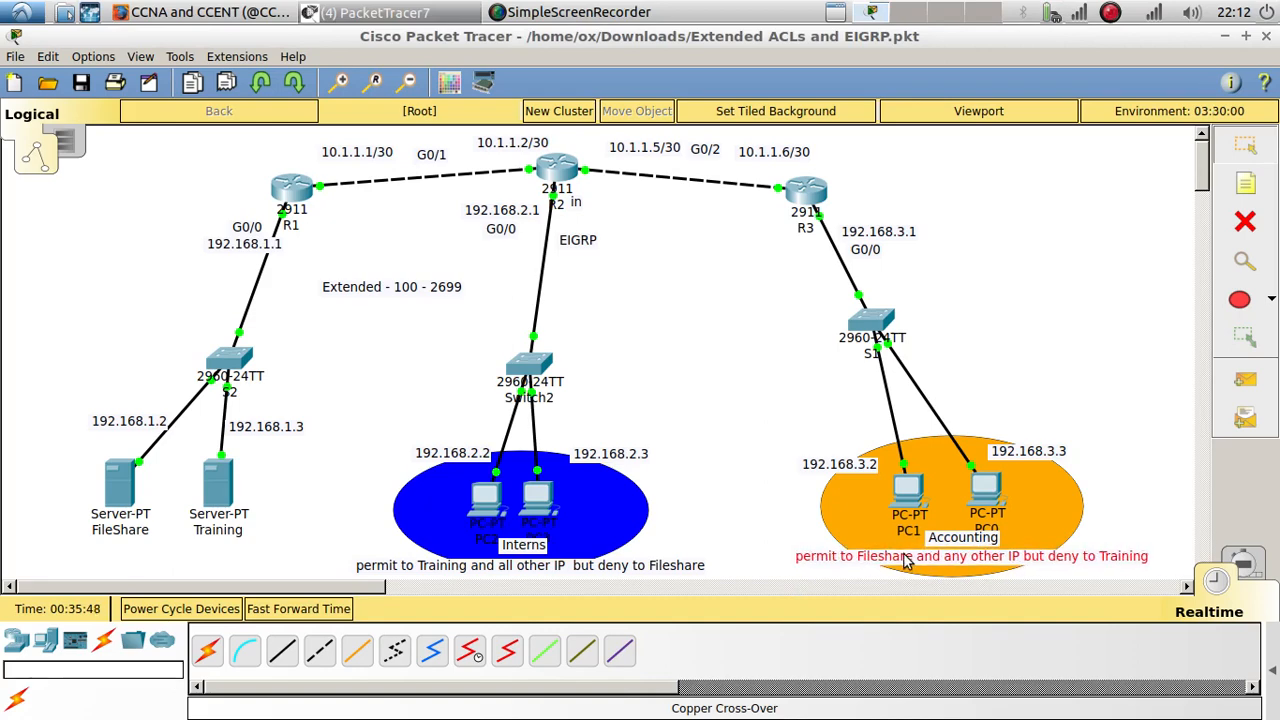
{"action": "left_click", "coordinate": [803, 190]}
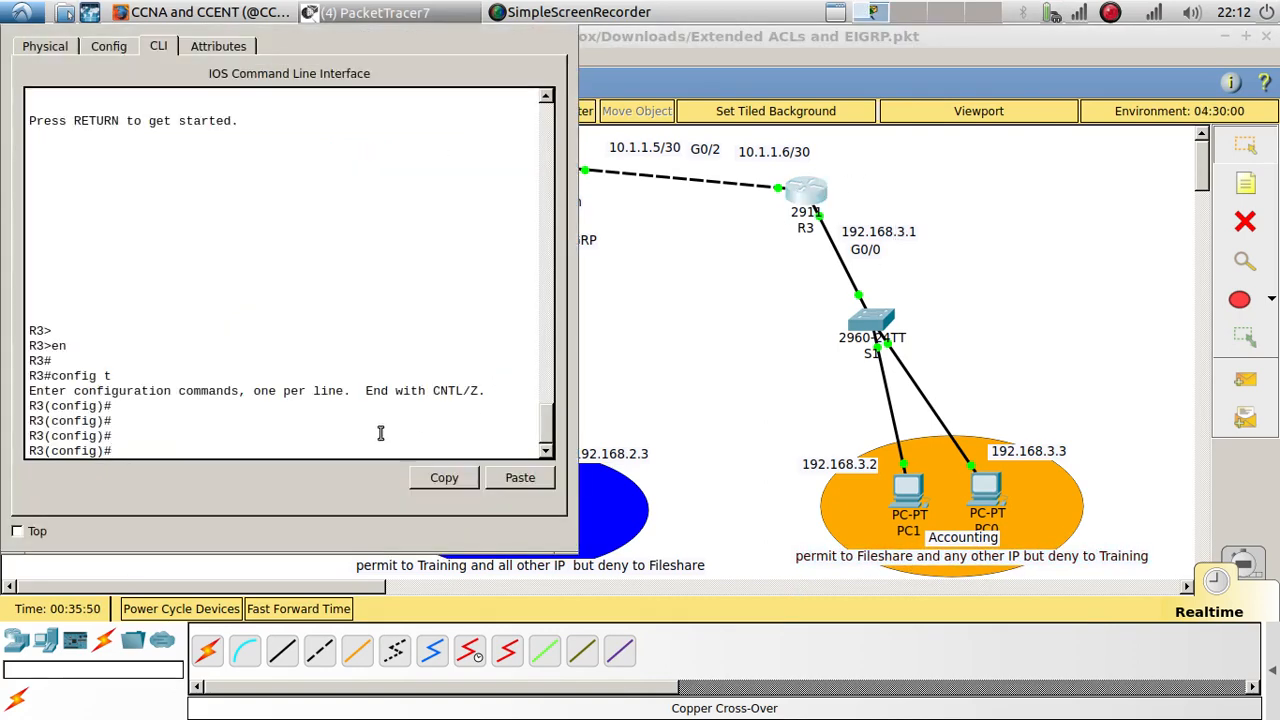
{"action": "type", "text": "ip acc"}
{"action": "key", "text": "Tab"}
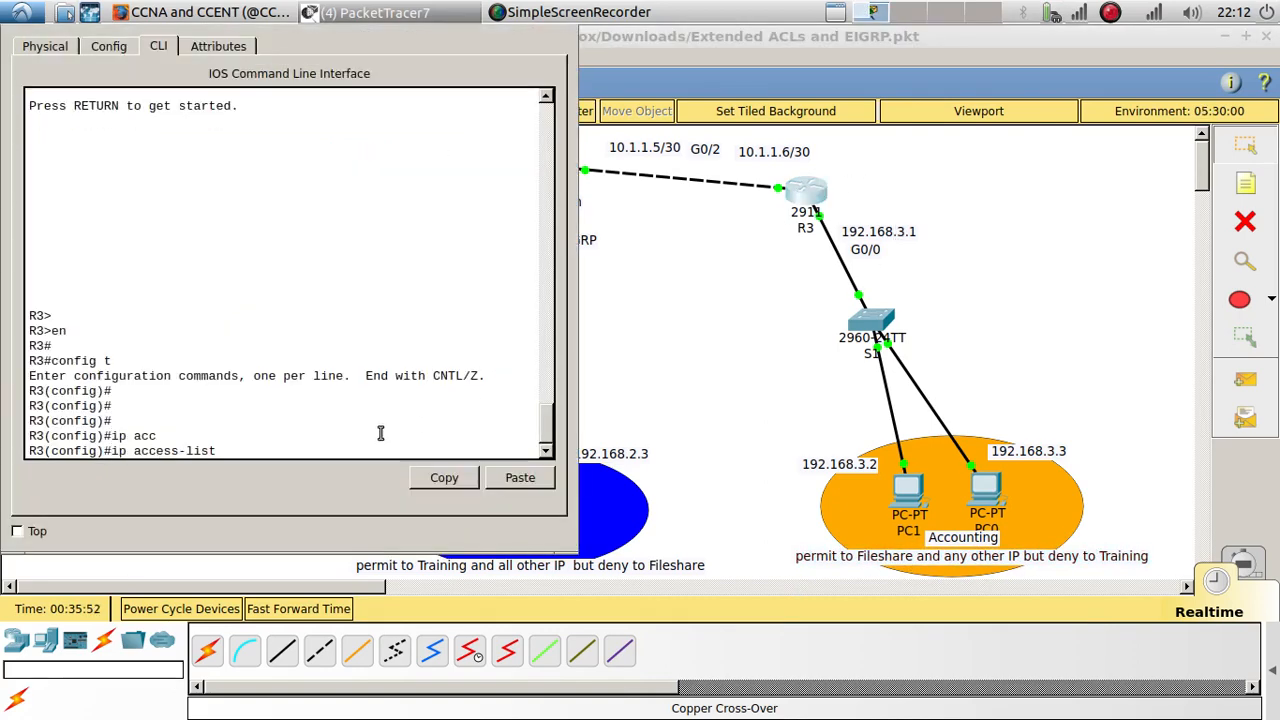
{"action": "type", "text": "100 pe"}
{"action": "key", "text": "Tab"}
{"action": "type", "text": "?"}
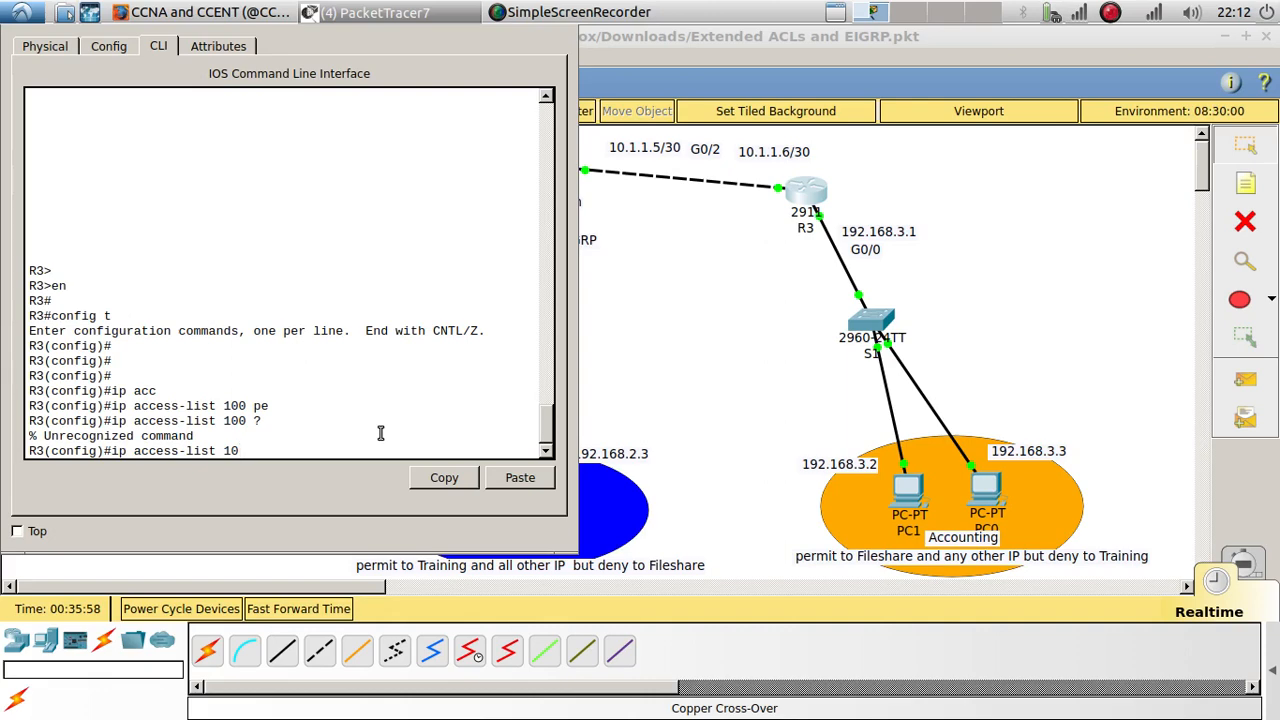
{"action": "type", "text": "?"}
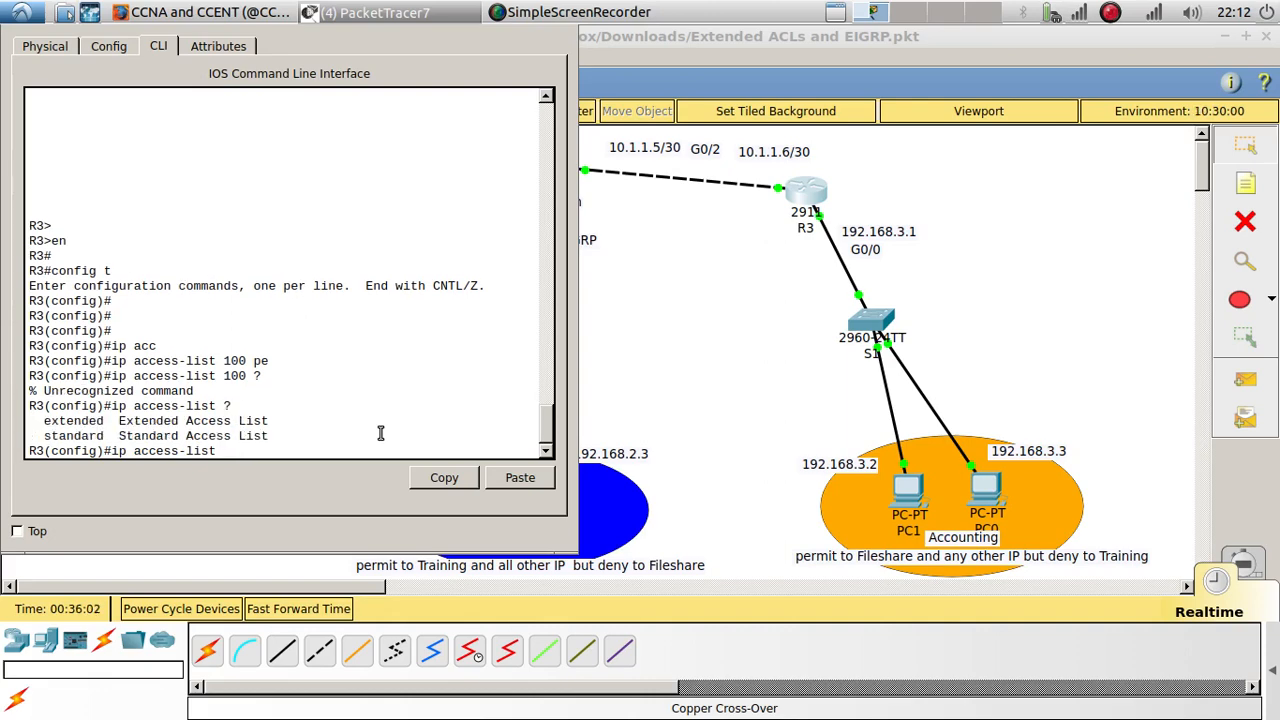
{"action": "key", "text": "BackSpace"}
{"action": "key", "text": "BackSpace"}
{"action": "key", "text": "BackSpace"}
{"action": "key", "text": "BackSpace"}
{"action": "key", "text": "BackSpace"}
{"action": "key", "text": "BackSpace"}
{"action": "key", "text": "BackSpace"}
{"action": "key", "text": "BackSpace"}
{"action": "key", "text": "BackSpace"}
{"action": "key", "text": "BackSpace"}
{"action": "key", "text": "BackSpace"}
{"action": "key", "text": "BackSpace"}
{"action": "key", "text": "BackSpace"}
{"action": "key", "text": "BackSpace"}
{"action": "key", "text": "BackSpace"}
- Start an access-list 100 permit ip entry on R3 with source 192.168.3.0 0.0.0.255, listing the available protocol and source options
{"action": "type", "text": "acce"}
{"action": "key", "text": "Tab"}
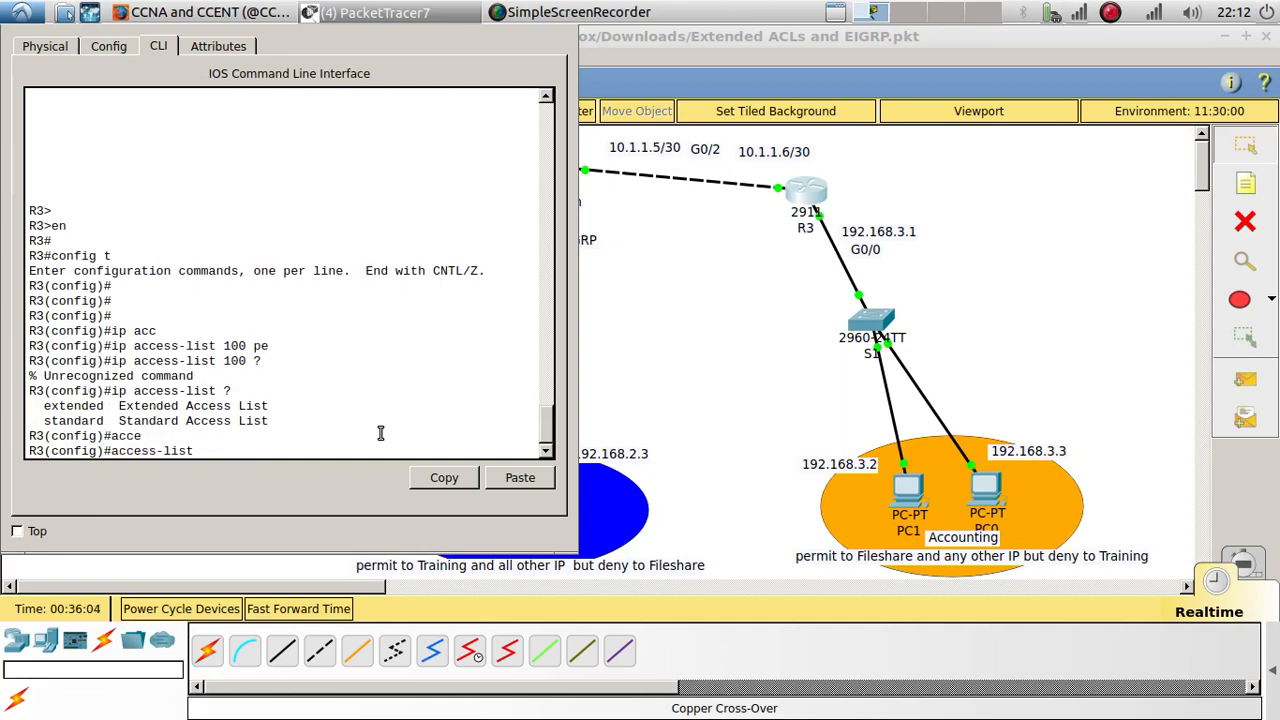
{"action": "type", "text": "100 permit ?"}
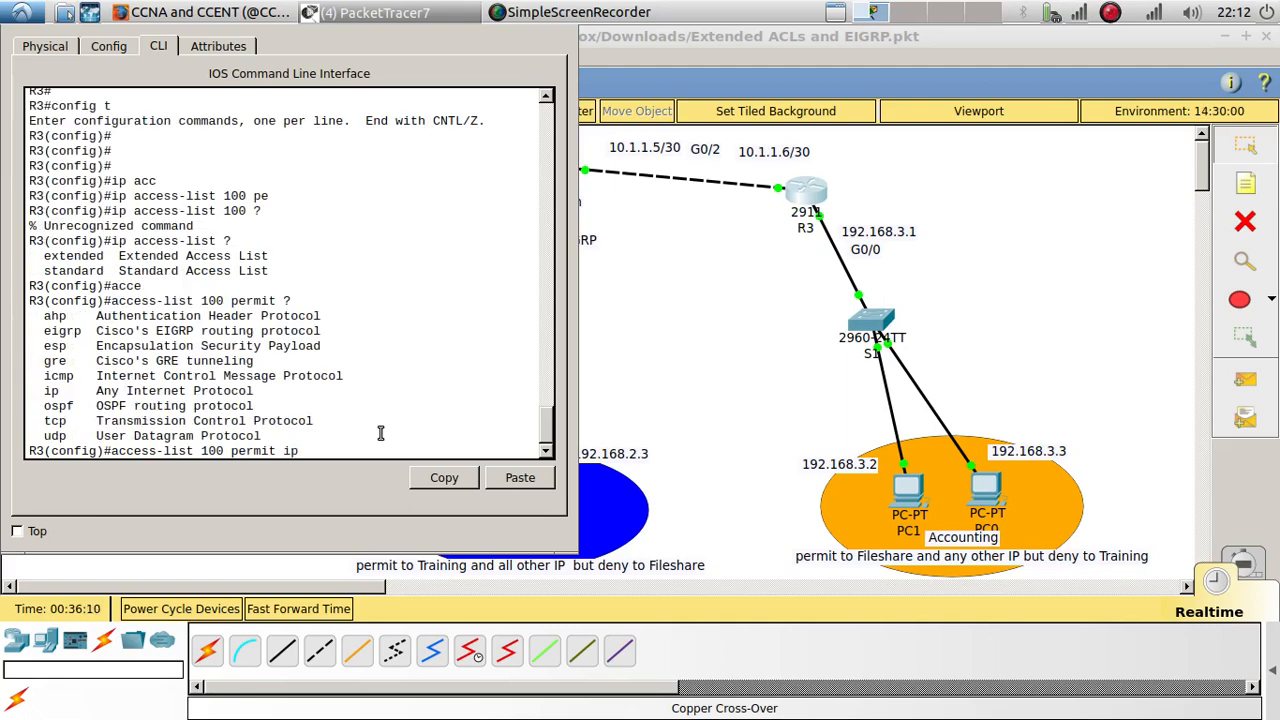
{"action": "type", "text": "ip ?"}
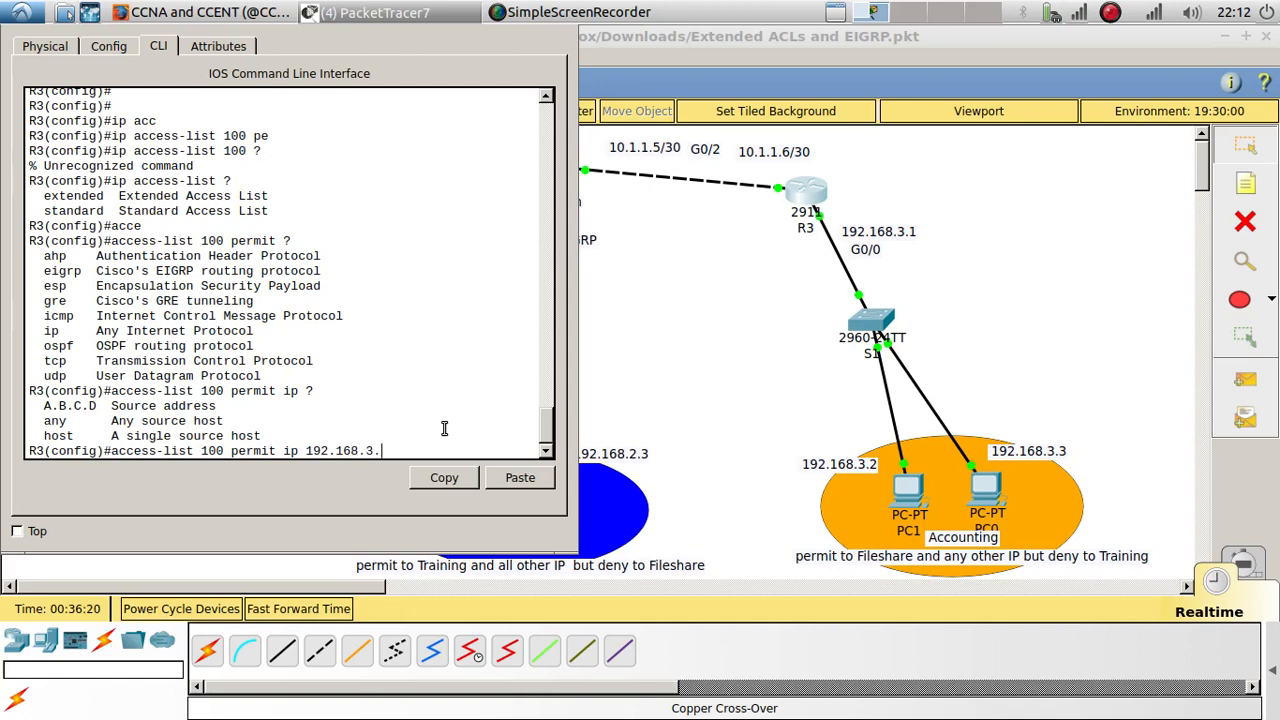
{"action": "type", "text": ".0.0."}
- Change the pending access-list 100 entry from permit to deny and complete it with destination 192.168.1.3 0.0.0.0
{"action": "key", "text": "Left"}
{"action": "key", "text": "Left"}
{"action": "key", "text": "Left"}
{"action": "key", "text": "Left"}
{"action": "key", "text": "Left"}
{"action": "key", "text": "Left"}
{"action": "key", "text": "Left"}
{"action": "key", "text": "Left"}
{"action": "key", "text": "Left"}
{"action": "key", "text": "Left"}
{"action": "key", "text": "Left"}
{"action": "key", "text": "Left"}
{"action": "key", "text": "Left"}
{"action": "key", "text": "Left"}
{"action": "key", "text": "Left"}
{"action": "key", "text": "Left"}
{"action": "key", "text": "Left"}
{"action": "key", "text": "Left"}
{"action": "key", "text": "Left"}
{"action": "key", "text": "Left"}
{"action": "key", "text": "Left"}
{"action": "key", "text": "Left"}
{"action": "key", "text": "Left"}
{"action": "key", "text": "Left"}
{"action": "key", "text": "Left"}
{"action": "key", "text": "BackSpace"}
{"action": "key", "text": "BackSpace"}
{"action": "key", "text": "BackSpace"}
{"action": "key", "text": "BackSpace"}
{"action": "key", "text": "BackSpace"}
{"action": "key", "text": "BackSpace"}
{"action": "type", "text": "deny"}
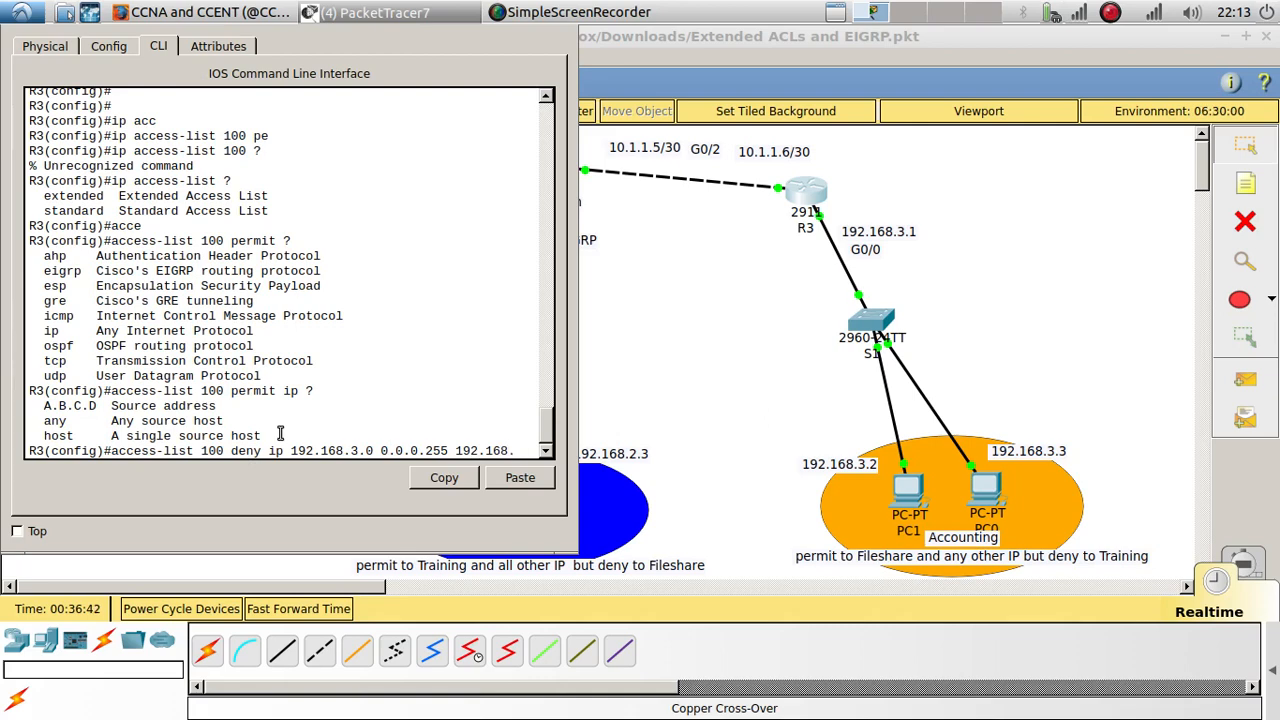
{"action": "type", "text": "1"}
{"action": "type", "text": ".3"}
{"action": "type", "text": " 0.0.0.0"}
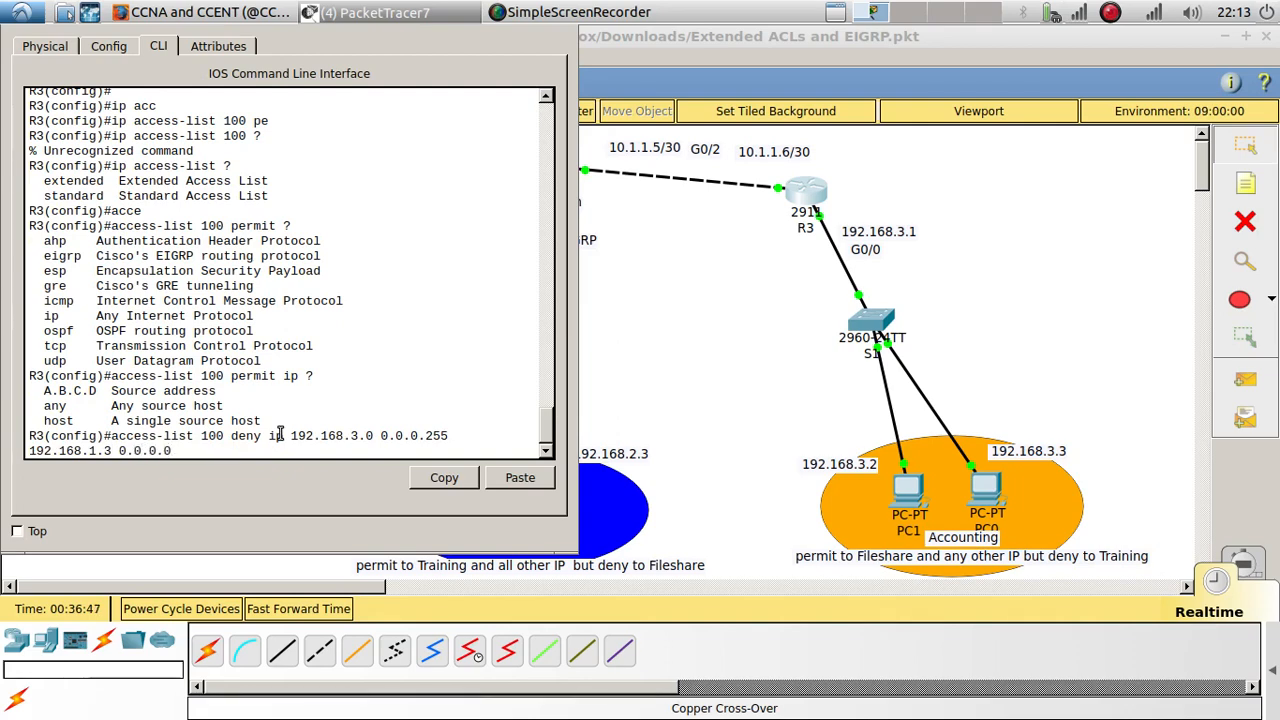
{"action": "key", "text": "Return"}
{"action": "key", "text": "Return"}
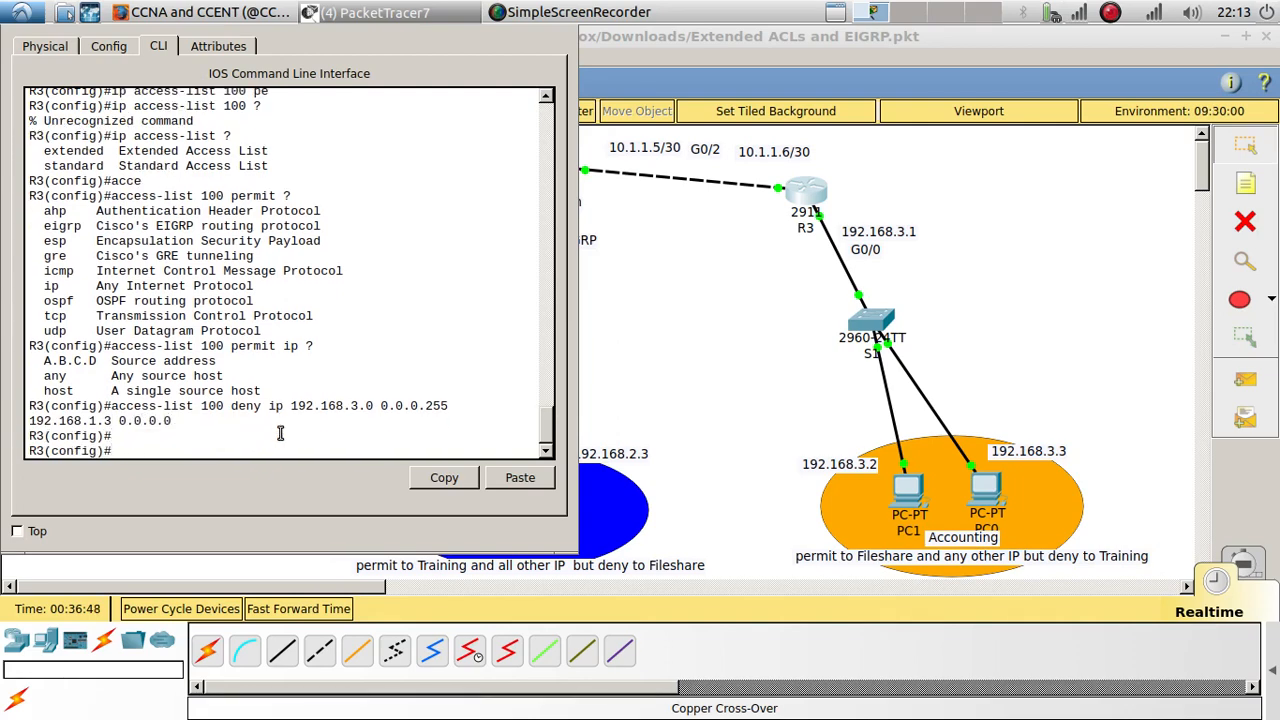
- Add an access-list 100 entry on R3 permitting ip from 192.168.3.0 0.0.0.255 to any destination
{"action": "type", "text": "acc"}
{"action": "key", "text": "Tab"}
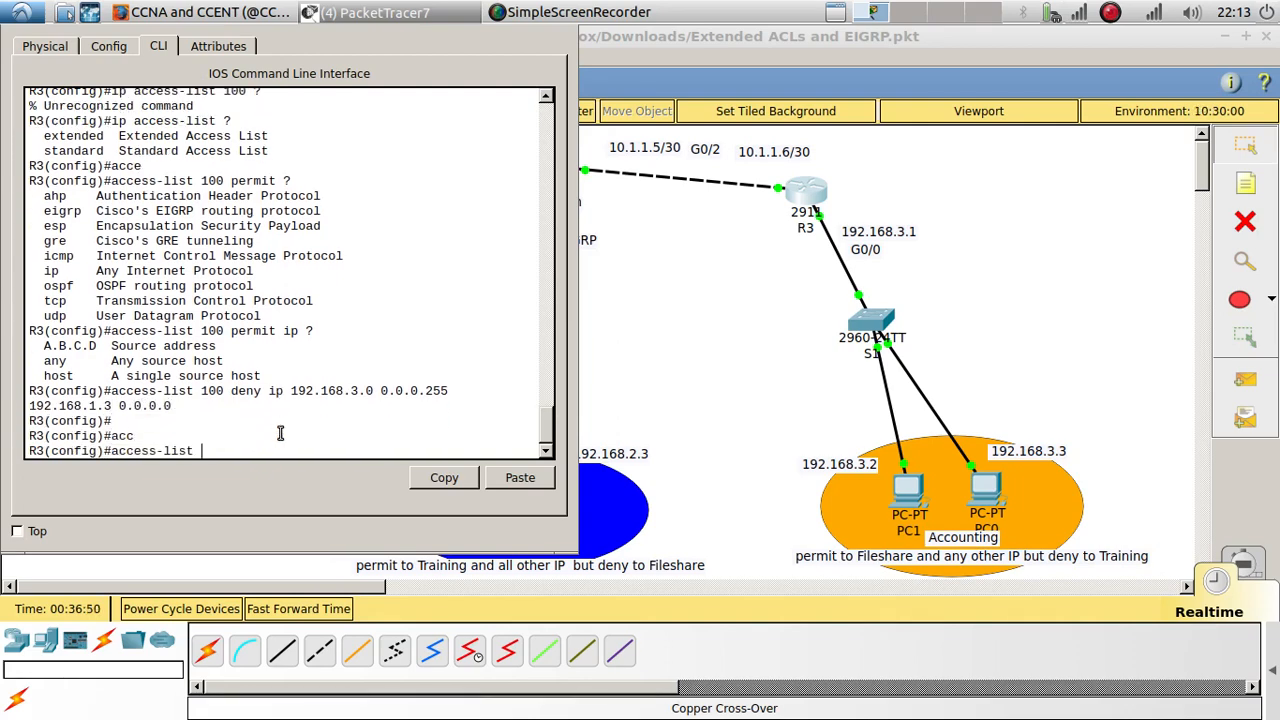
{"action": "type", "text": "100 per"}
{"action": "key", "text": "Tab"}
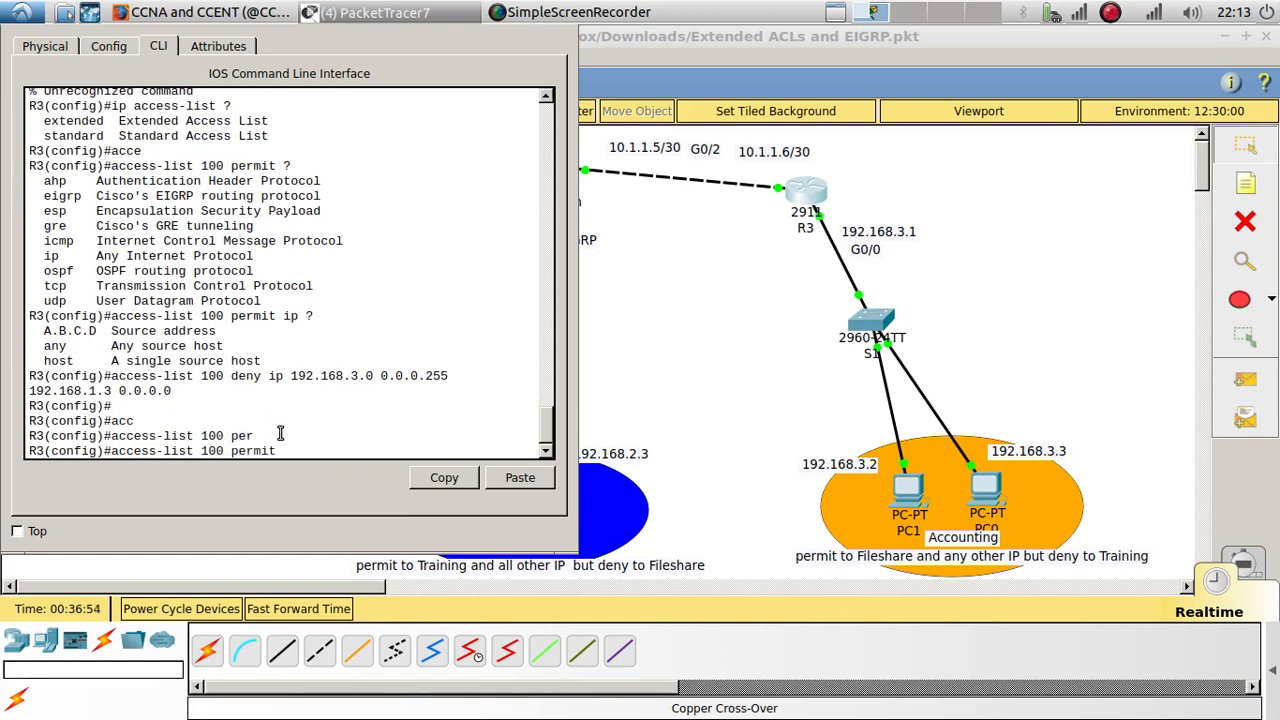
{"action": "type", "text": "192.168.3.0 0.0.0.255 a"}
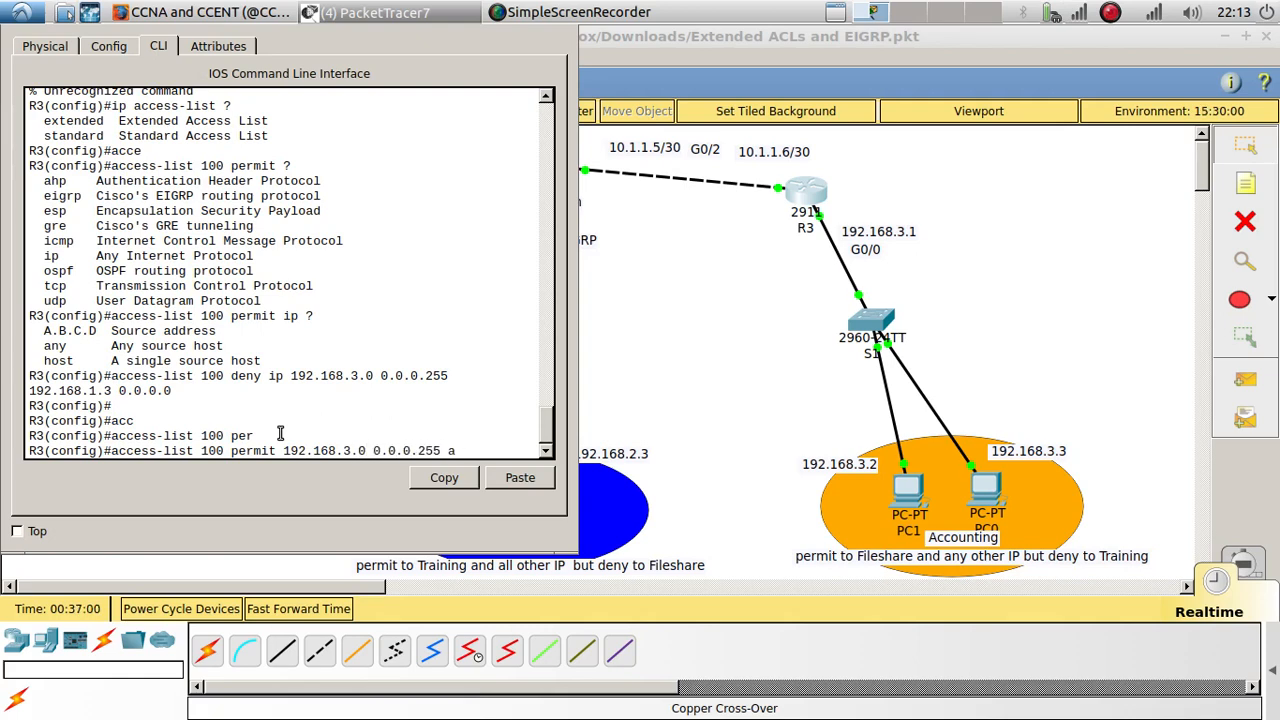
{"action": "type", "text": "ny"}
{"action": "key", "text": "Return"}
{"action": "key", "text": "Up"}
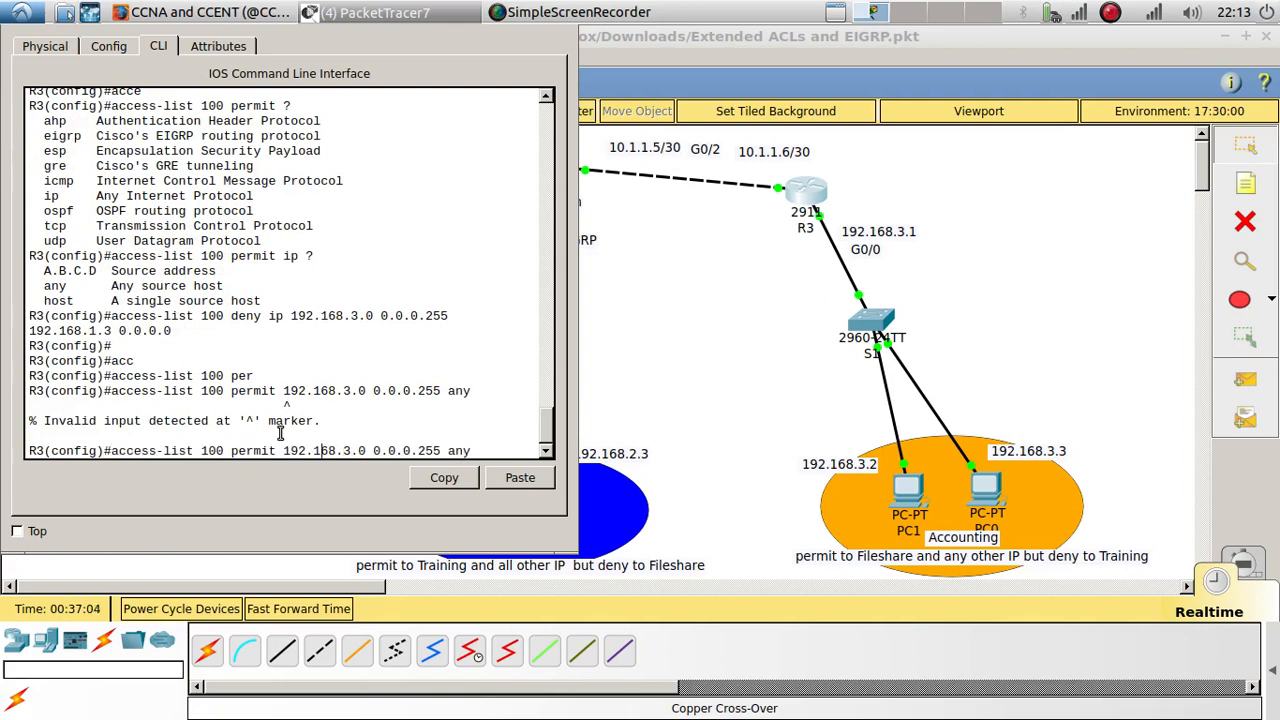
{"action": "type", "text": "ip"}
{"action": "key", "text": "Return"}
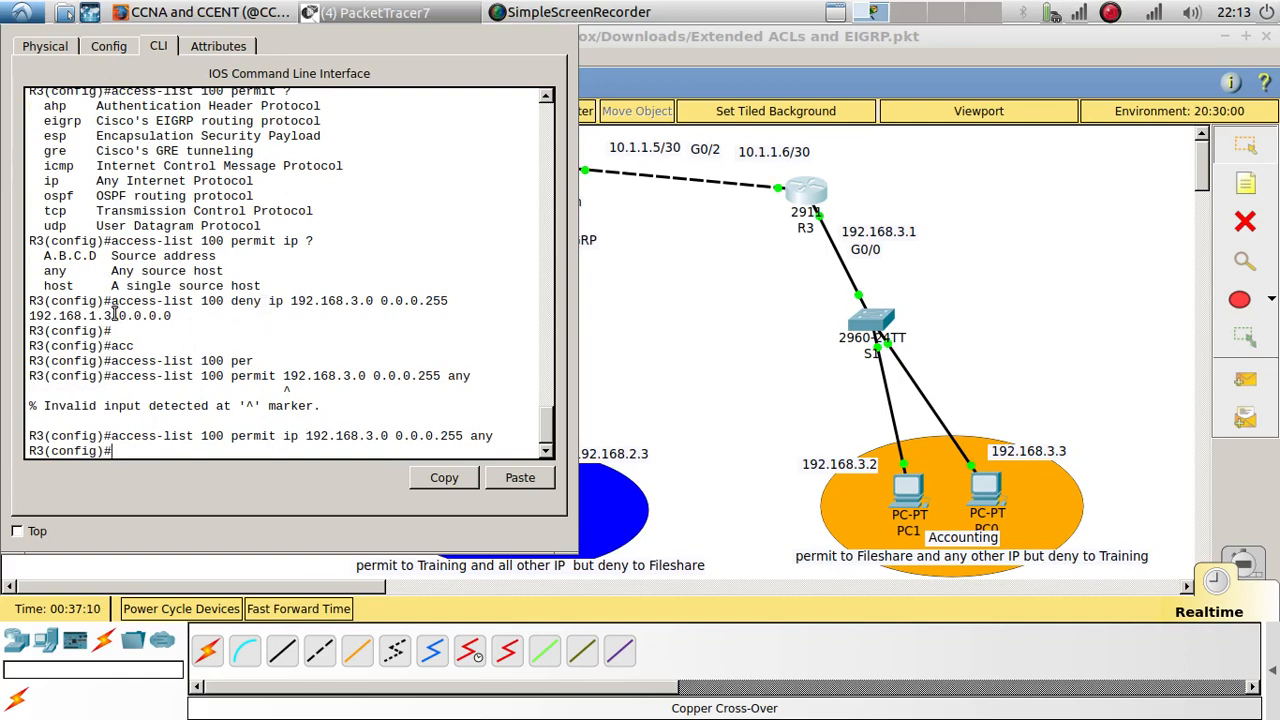
- Review the deny entry in R3's command line by highlighting it and its destination address
{"action": "left_click_drag", "start_coordinate": [111, 300], "coordinate": [173, 318]}
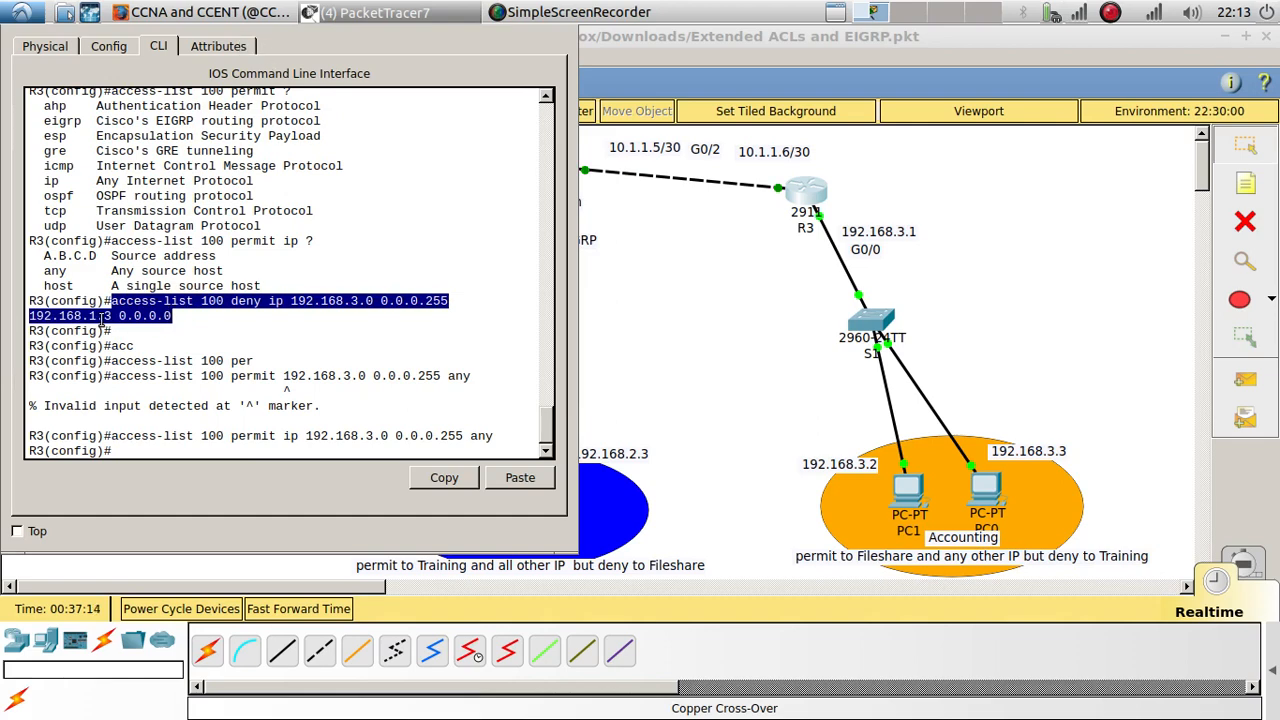
{"action": "left_click", "coordinate": [107, 318]}
{"action": "left_click_drag", "start_coordinate": [111, 316], "coordinate": [27, 316]}
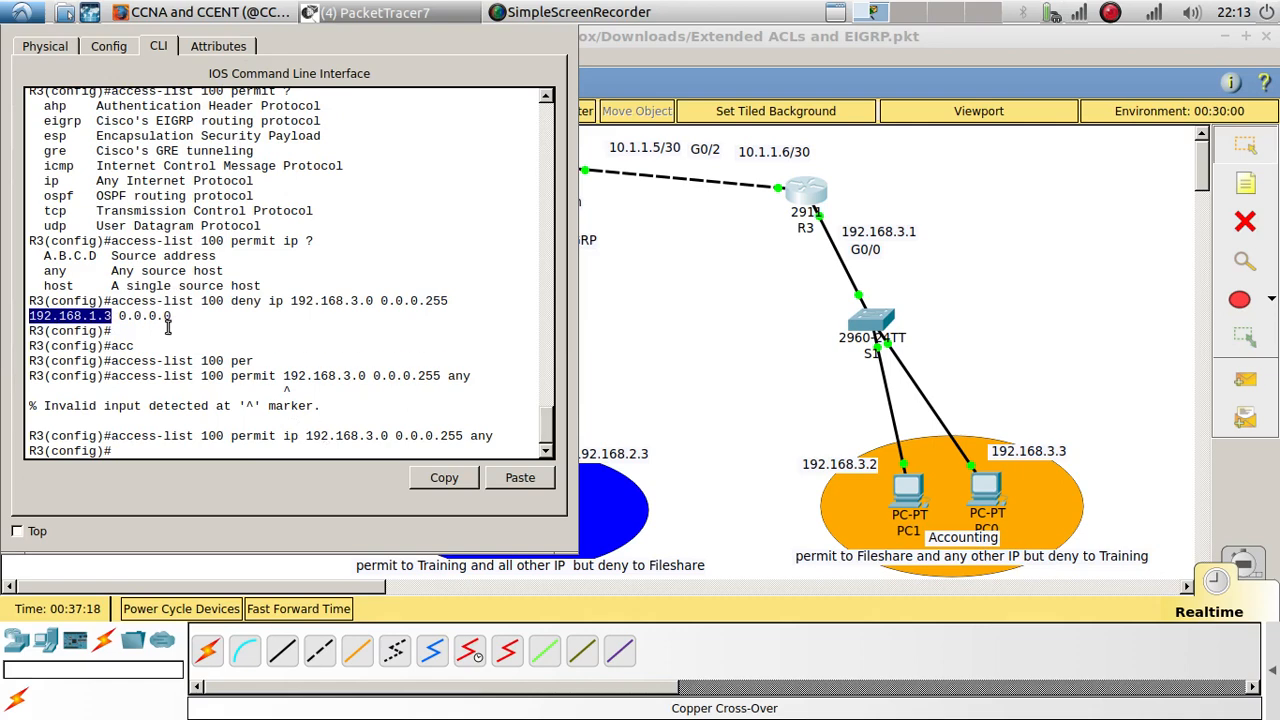
- Review R3's access-list 100 entries by highlighting the deny destination address and the permit ip statement
{"action": "left_click_drag", "start_coordinate": [176, 318], "coordinate": [29, 316]}
{"action": "left_click", "coordinate": [111, 318]}
{"action": "left_click_drag", "start_coordinate": [111, 437], "coordinate": [497, 437]}
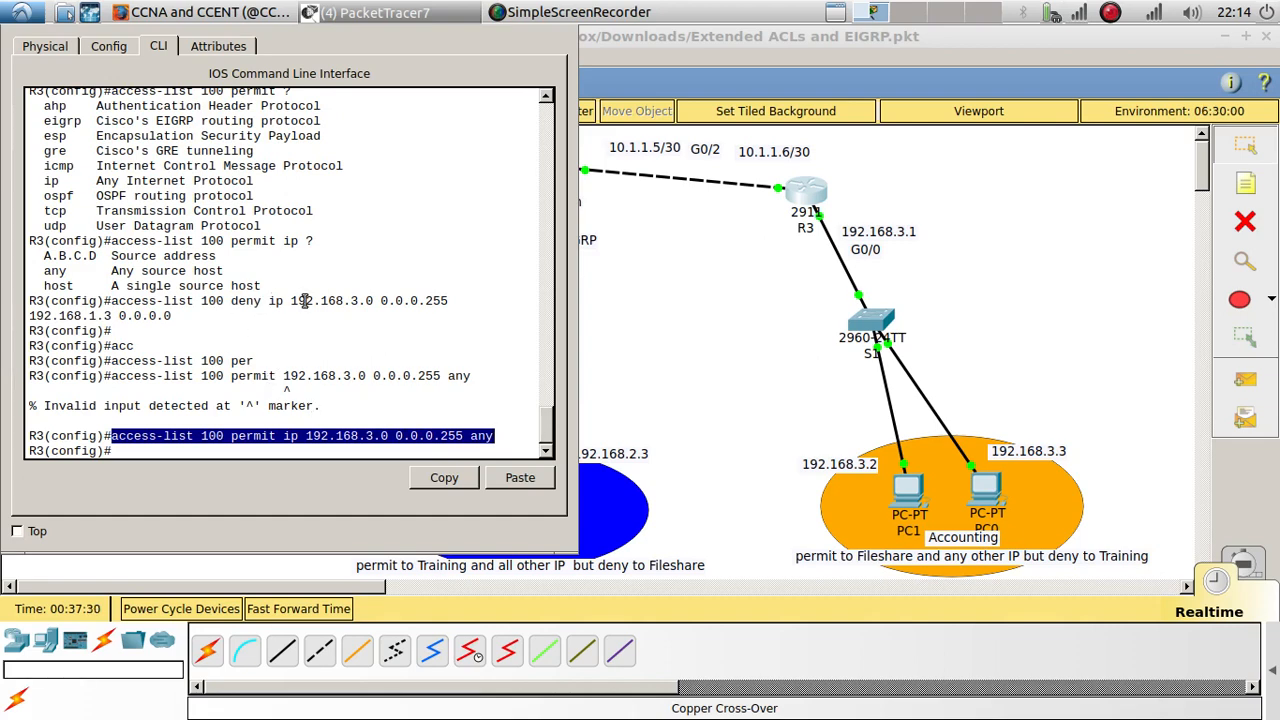
{"action": "left_click_drag", "start_coordinate": [118, 317], "coordinate": [31, 318]}
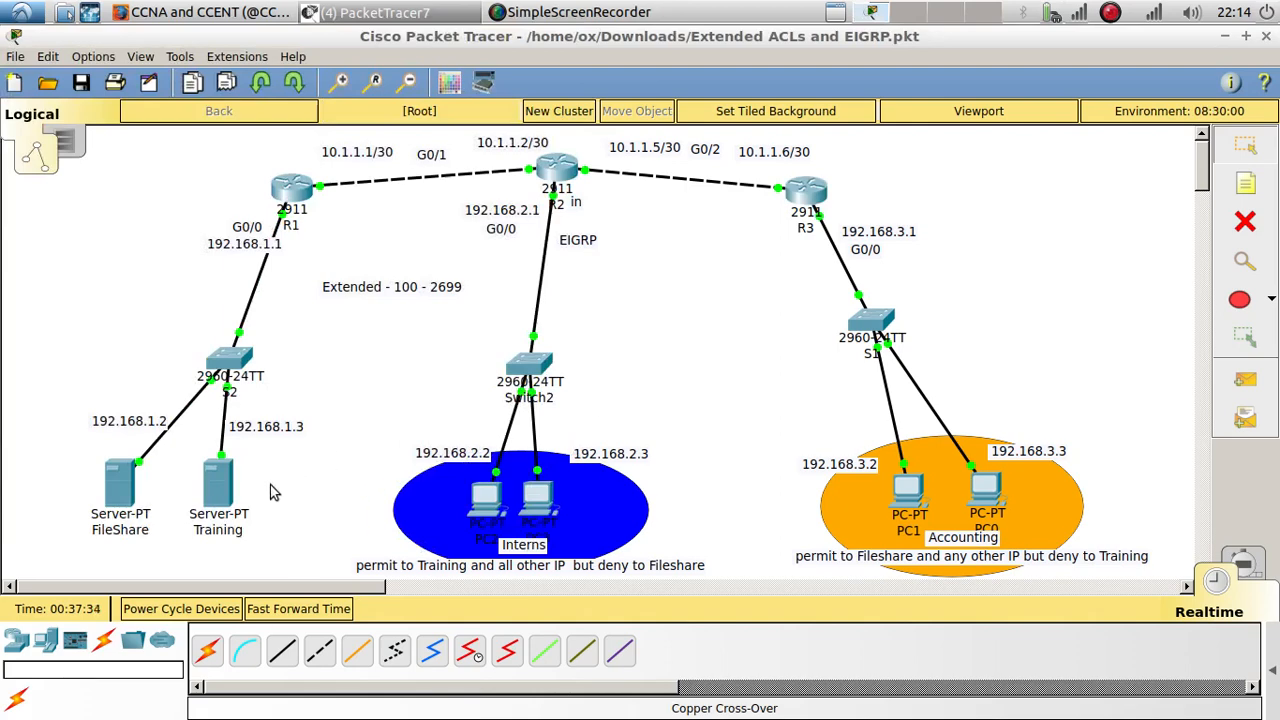
- Ping the Training server at 192.168.1.3 from PC1's command prompt before the access list is applied
{"action": "left_click", "coordinate": [900, 486]}
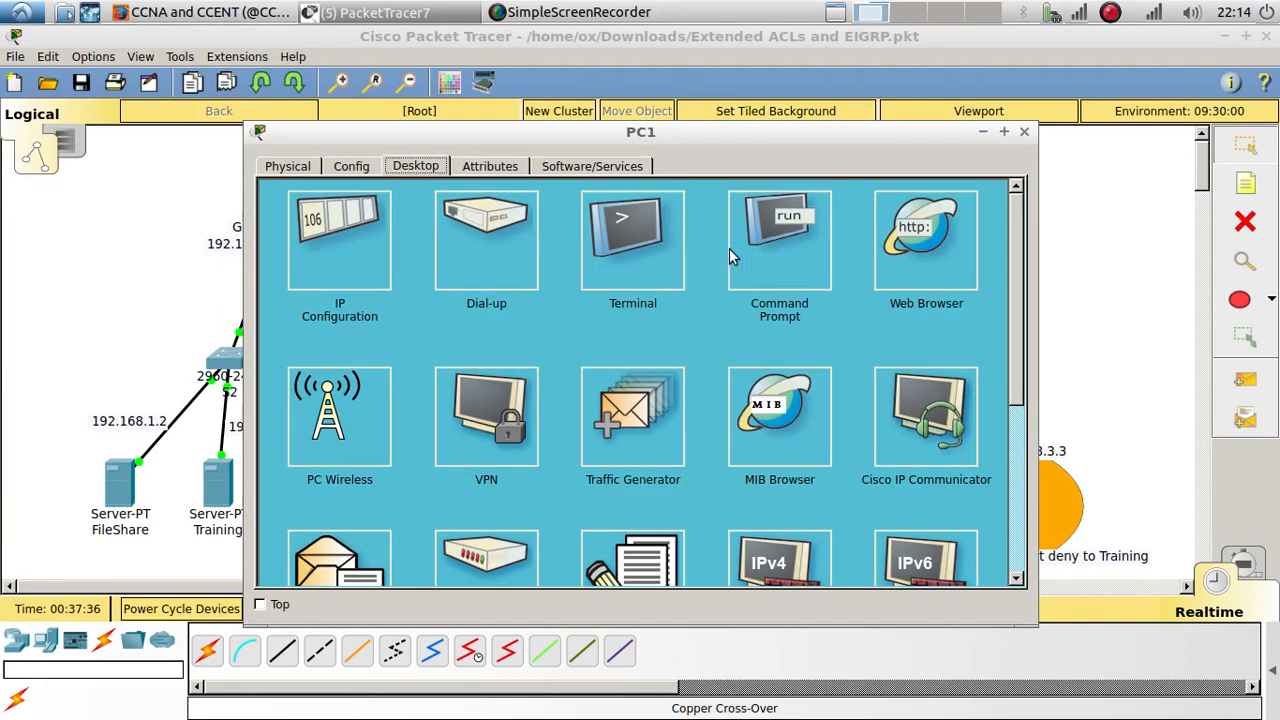
{"action": "left_click", "coordinate": [763, 220]}
{"action": "left_click_drag", "start_coordinate": [662, 131], "coordinate": [851, 93]}
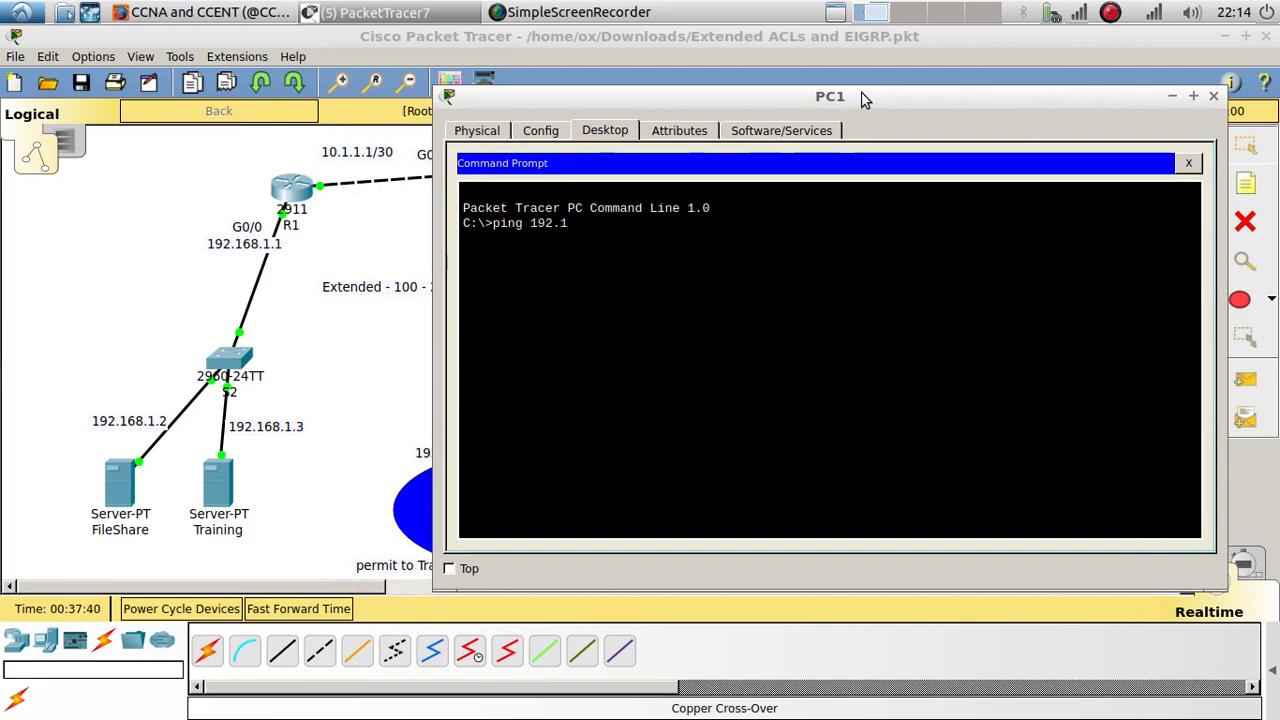
{"action": "type", "text": "ping 192.168.1.3"}
{"action": "key", "text": "Return"}
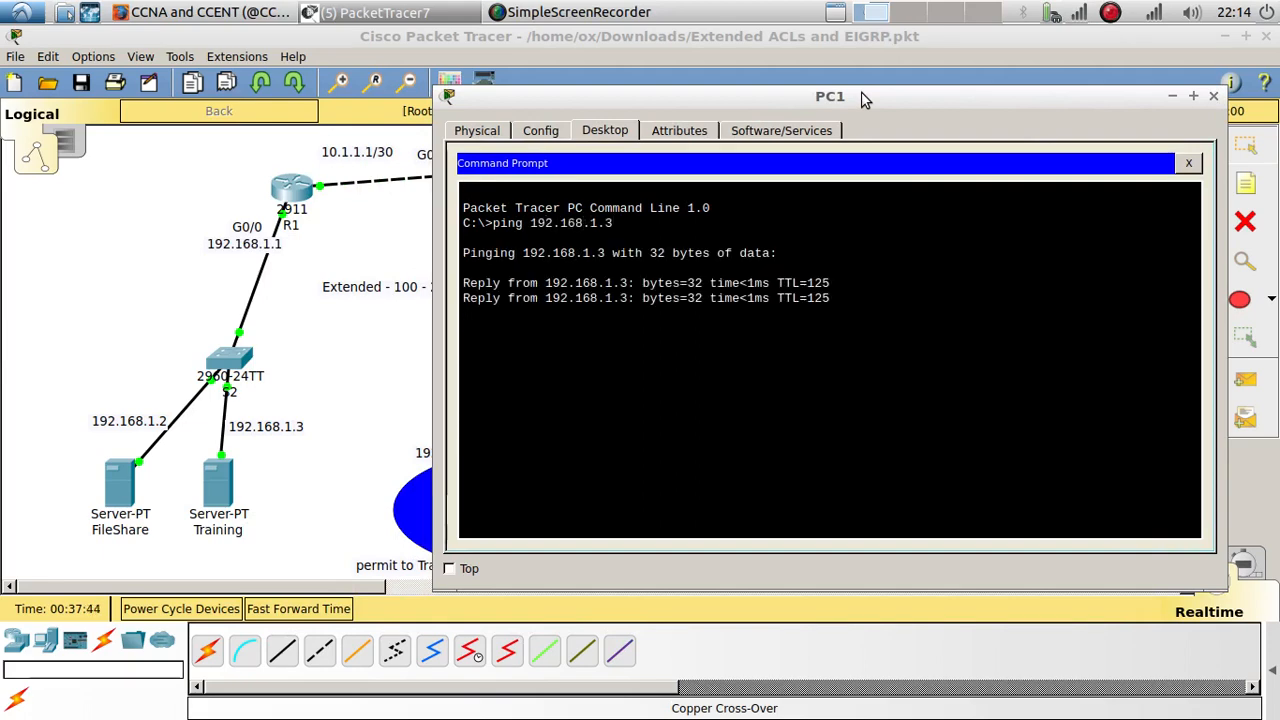
- Place a copy of R2's "in" label beside R3's G0/0 link in the topology
{"action": "left_click", "coordinate": [390, 385]}
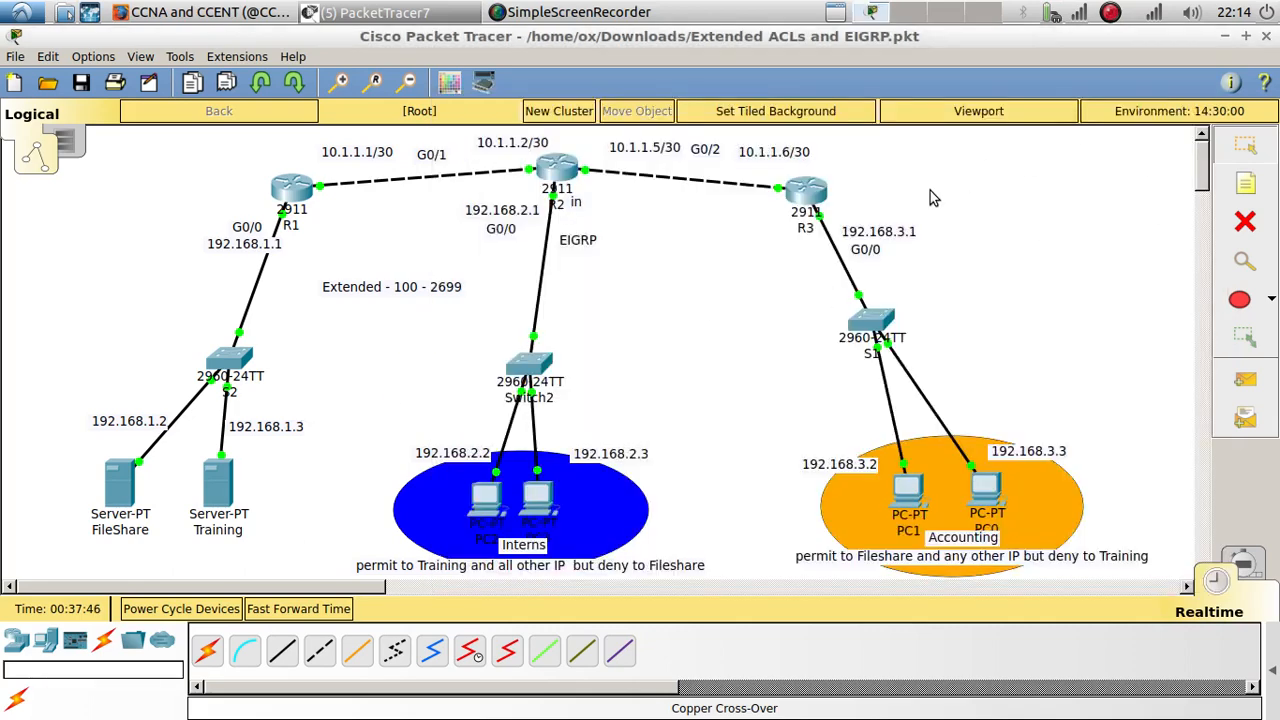
{"action": "left_click_drag", "start_coordinate": [578, 203], "coordinate": [845, 218]}
- Apply access list 100 inbound on R3's g0/0 interface with the ip access-group command
{"action": "left_click", "coordinate": [805, 197]}
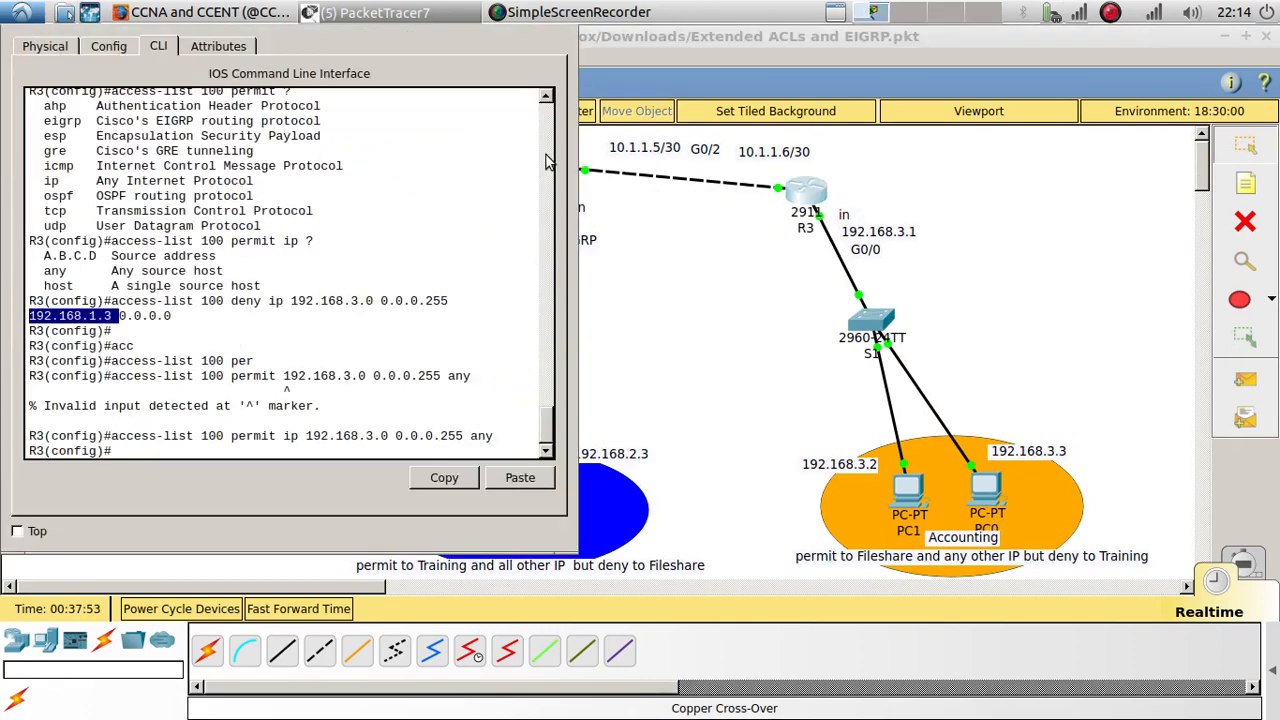
{"action": "left_click", "coordinate": [398, 372]}
{"action": "type", "text": "in"}
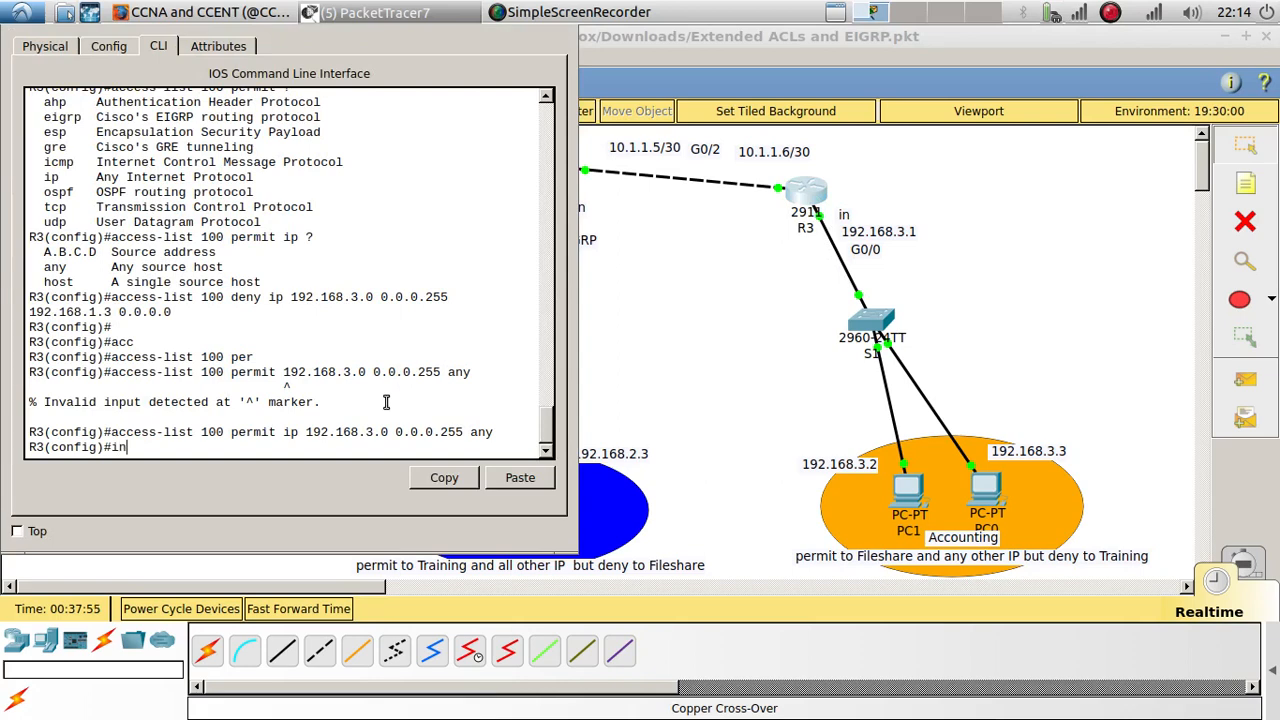
{"action": "type", "text": "t g0/0"}
{"action": "key", "text": "Return"}
{"action": "key", "text": "Return"}
{"action": "type", "text": "ip a"}
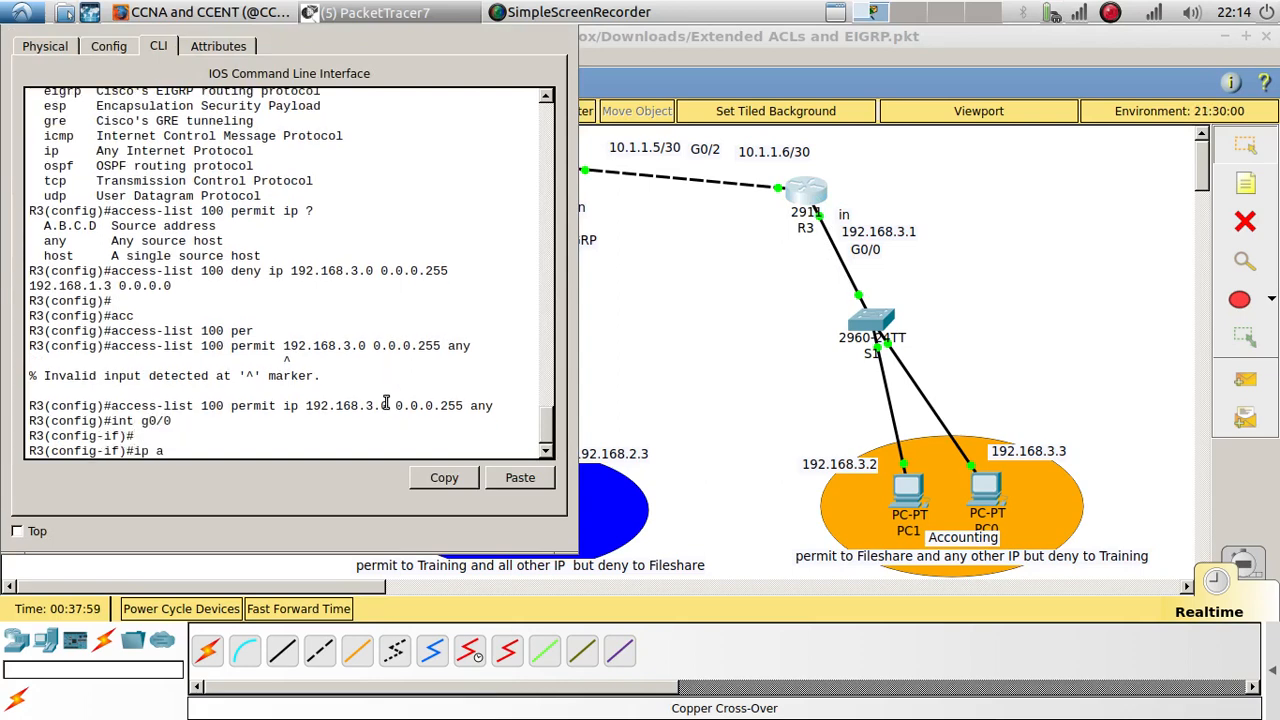
{"action": "type", "text": "cc"}
{"action": "key", "text": "Tab"}
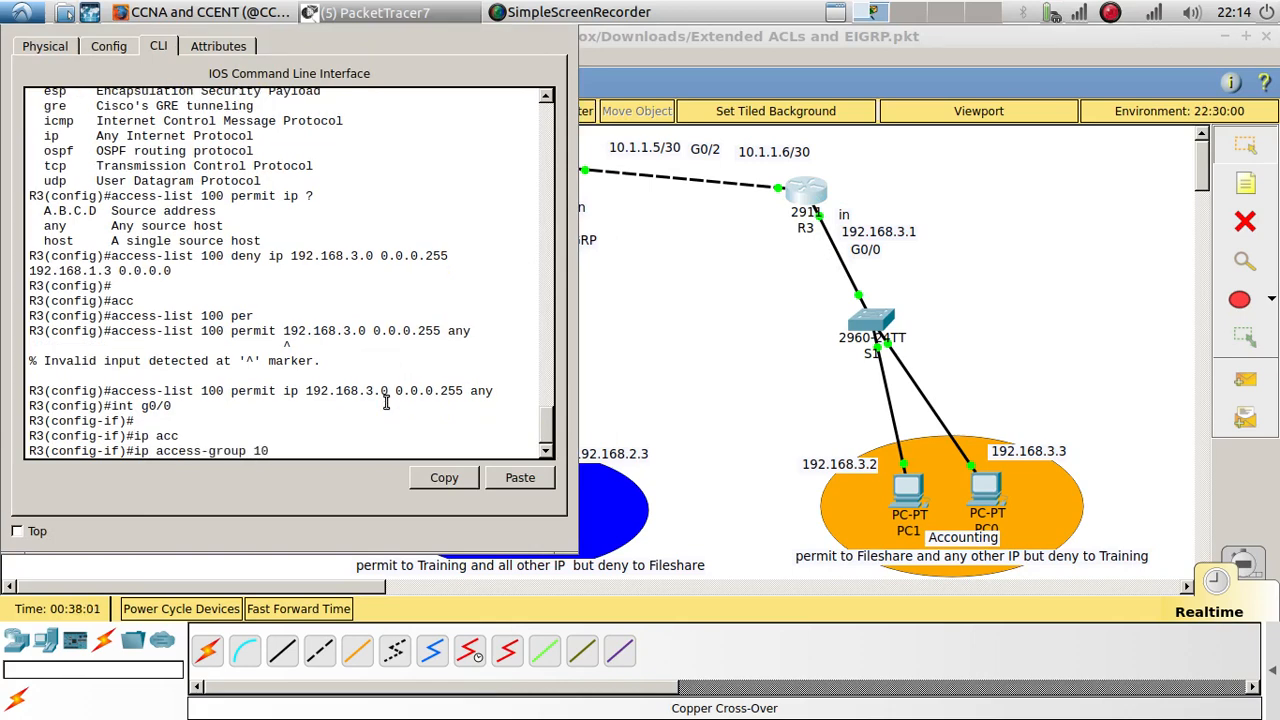
{"action": "type", "text": "100 in"}
{"action": "key", "text": "Return"}
{"action": "key", "text": "Return"}
{"action": "key", "text": "Return"}
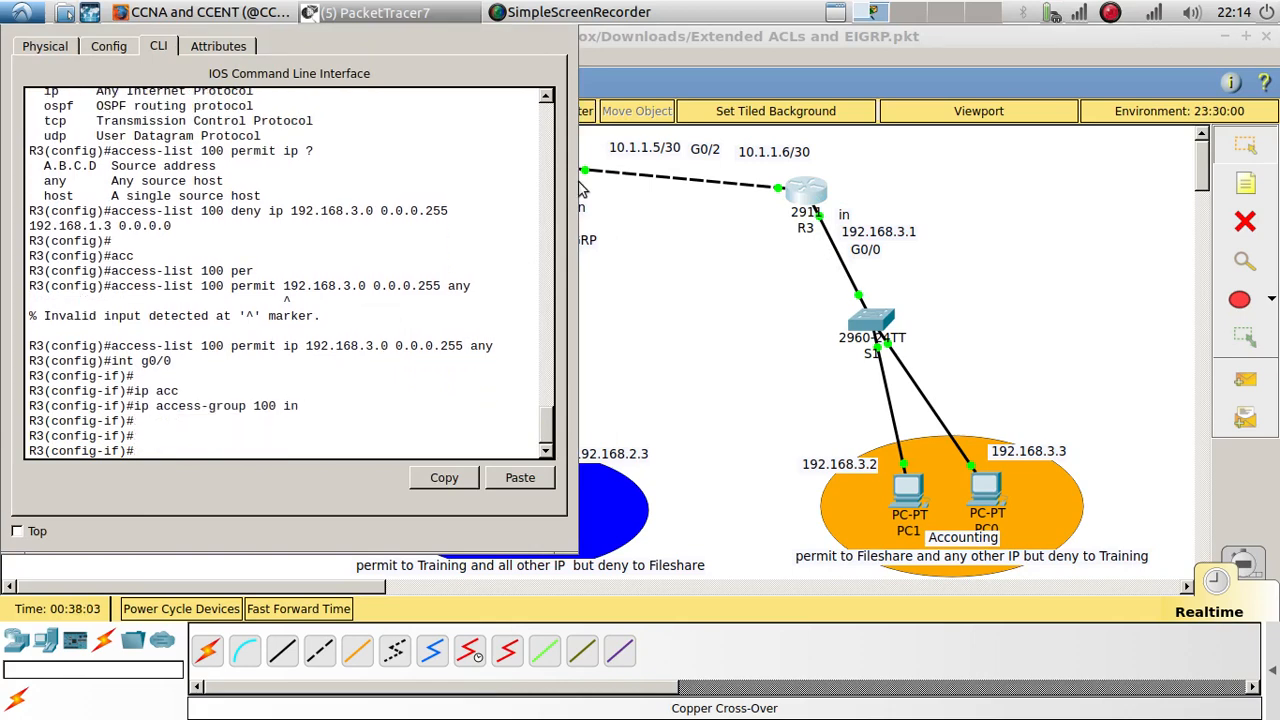
- Repeat the ping to the Training server at 192.168.1.3 from PC1 to test the applied access list
{"action": "left_click", "coordinate": [980, 495]}
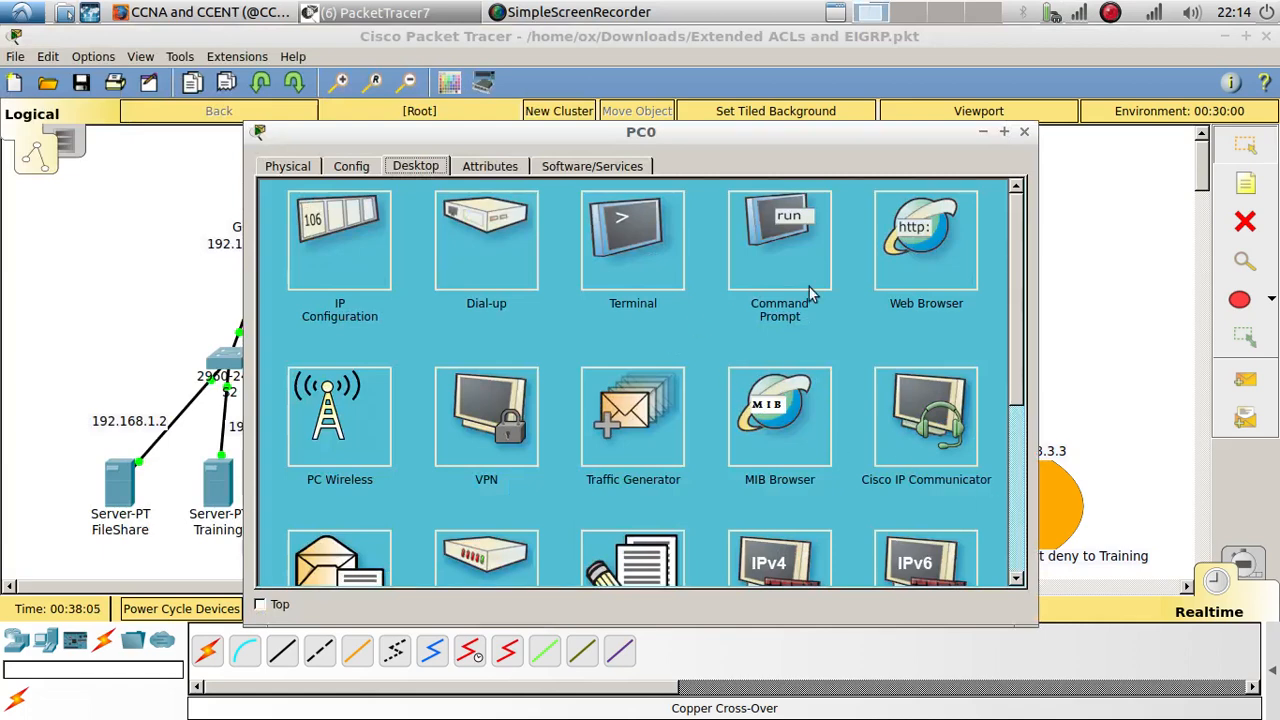
{"action": "left_click", "coordinate": [1025, 133]}
{"action": "left_click", "coordinate": [910, 495]}
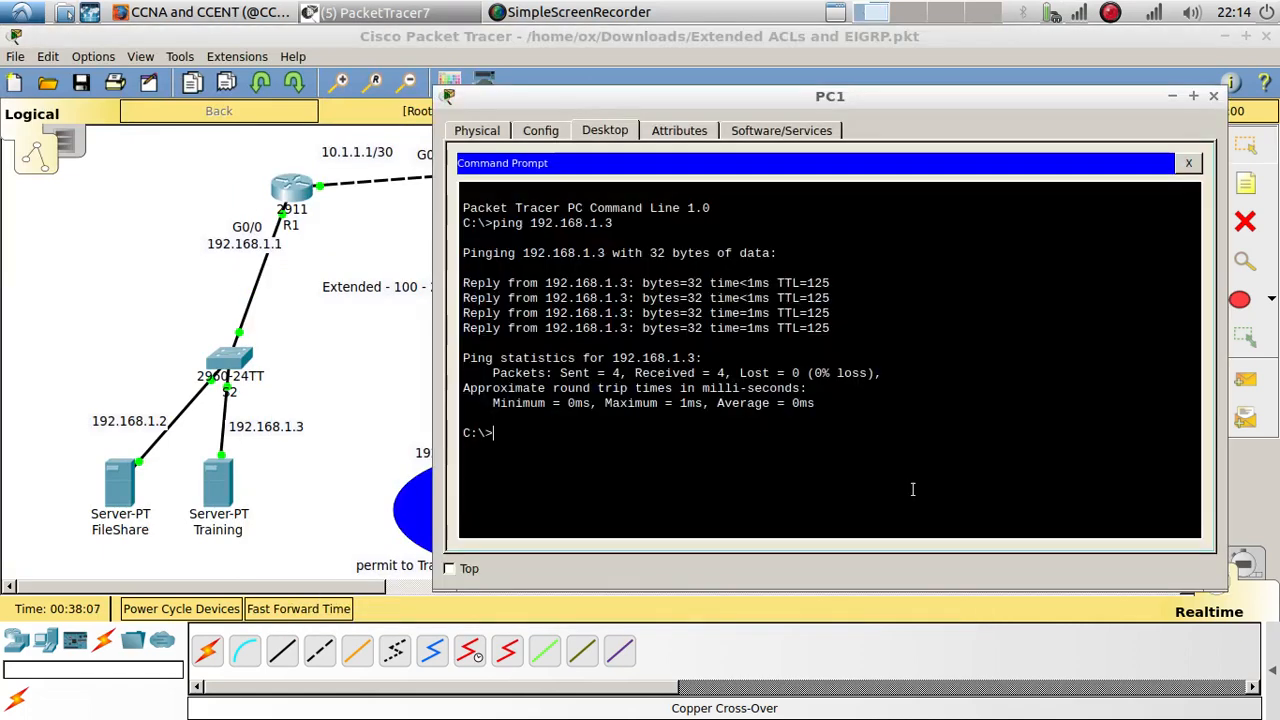
{"action": "key", "text": "Up"}
{"action": "key", "text": "Return"}
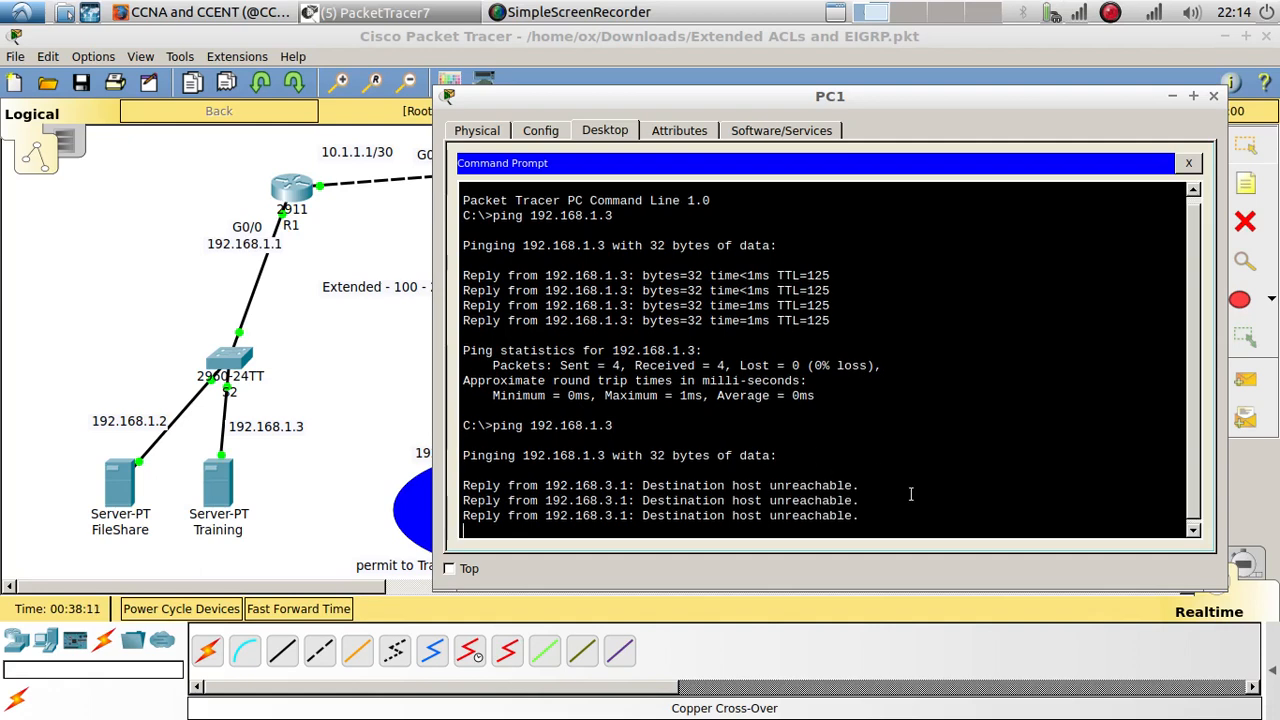
- Ping the FileShare server at 192.168.1.2 from PC1's command prompt
{"action": "key", "text": "Up"}
{"action": "key", "text": "BackSpace"}
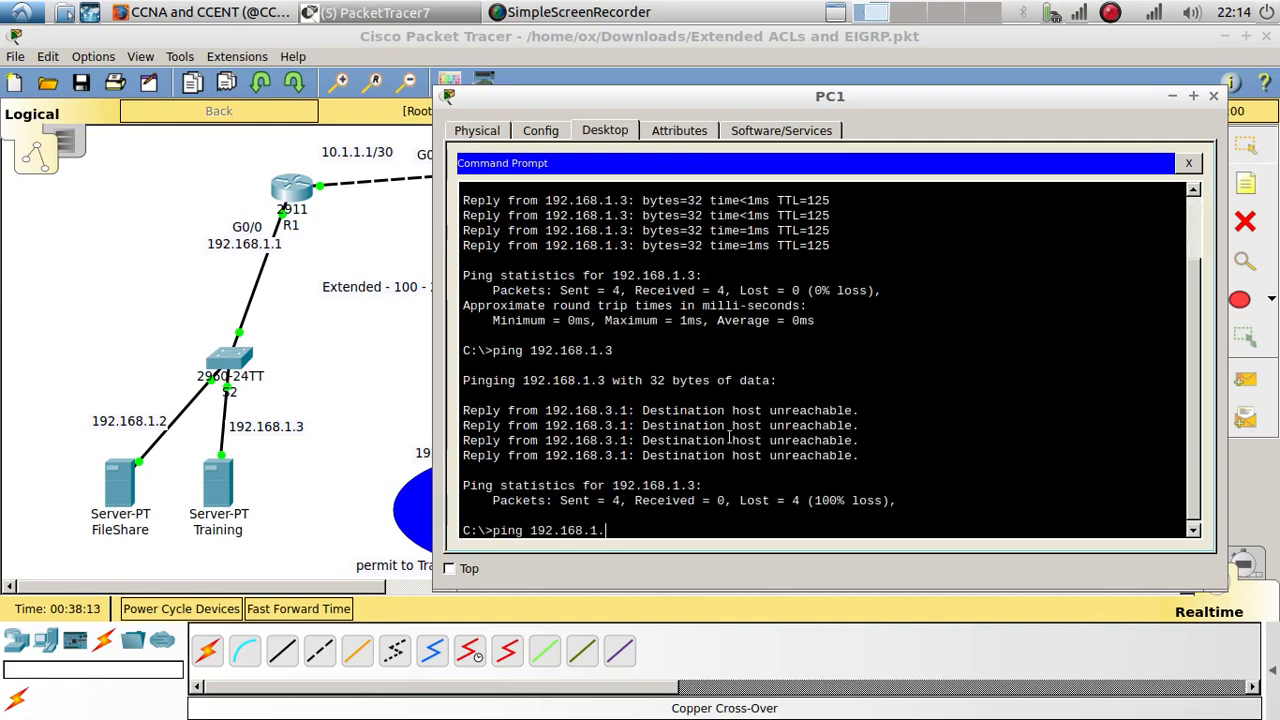
{"action": "type", "text": "2"}
{"action": "key", "text": "Return"}
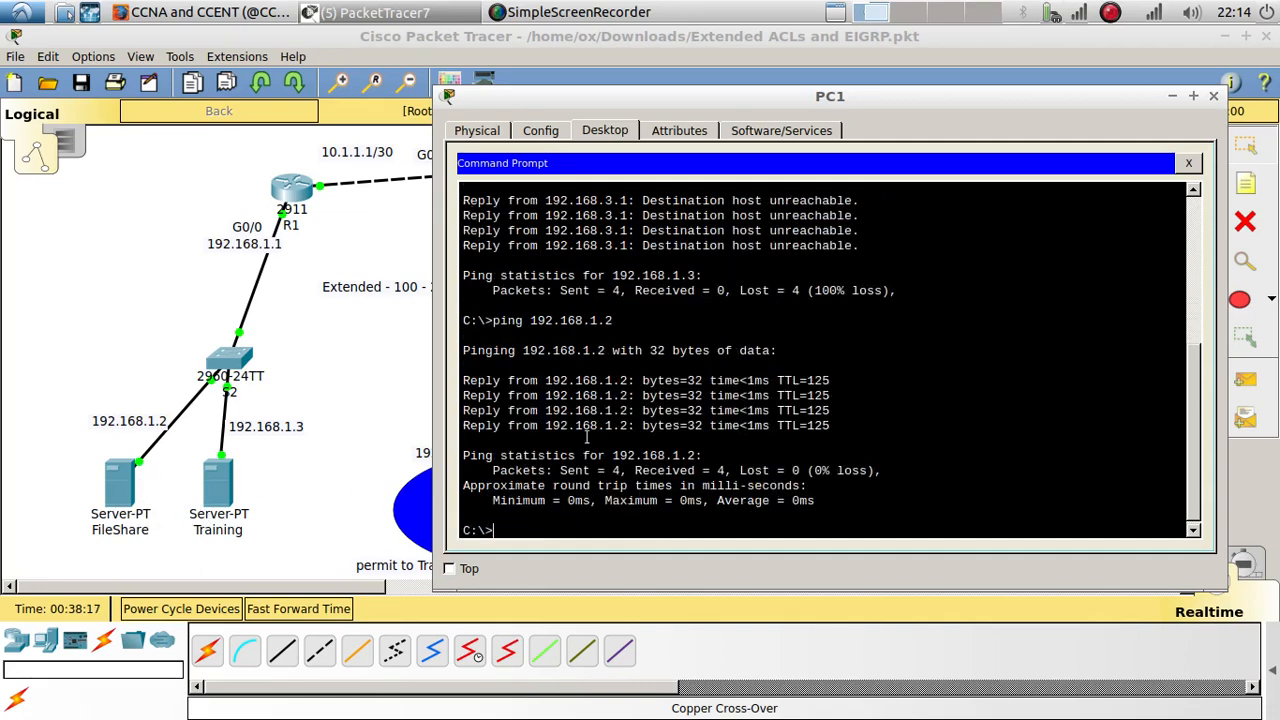
- Ping both Interns PCs, 192.168.2.2 and 192.168.2.3, from PC1's command prompt
{"action": "key", "text": "Up"}
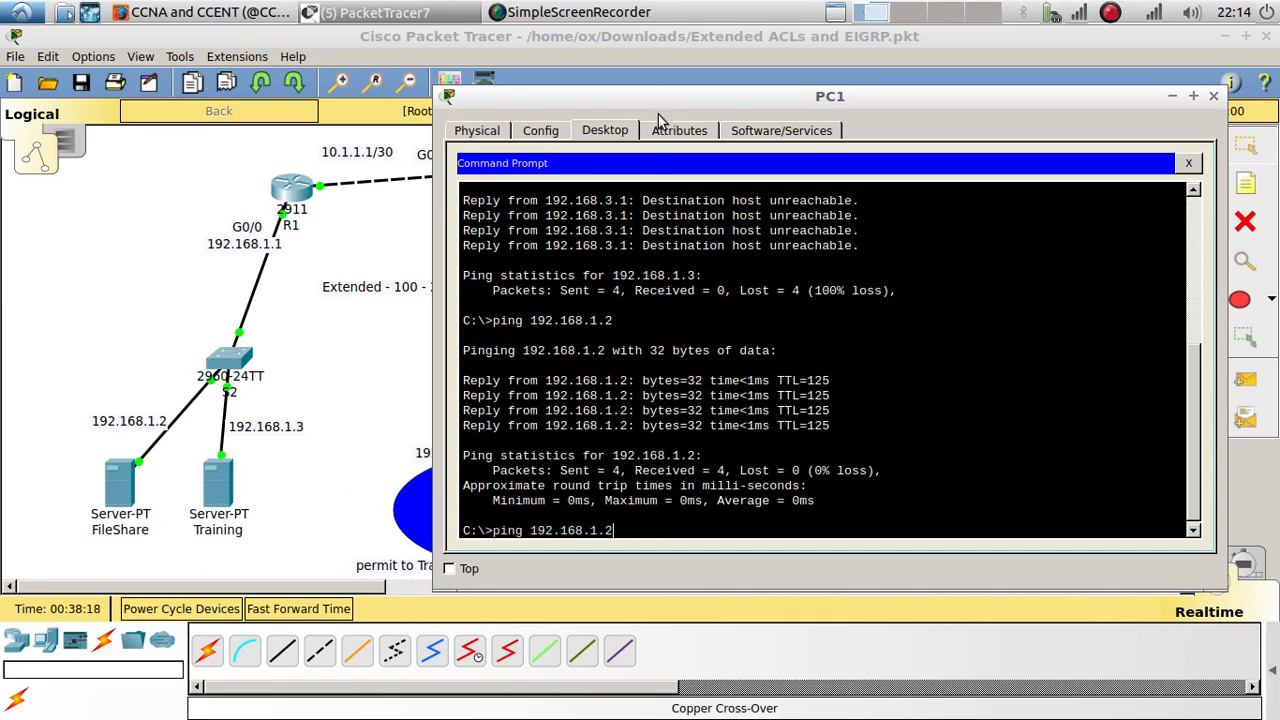
{"action": "type", "text": "2.2"}
{"action": "key", "text": "Return"}
{"action": "left_click", "coordinate": [364, 446]}
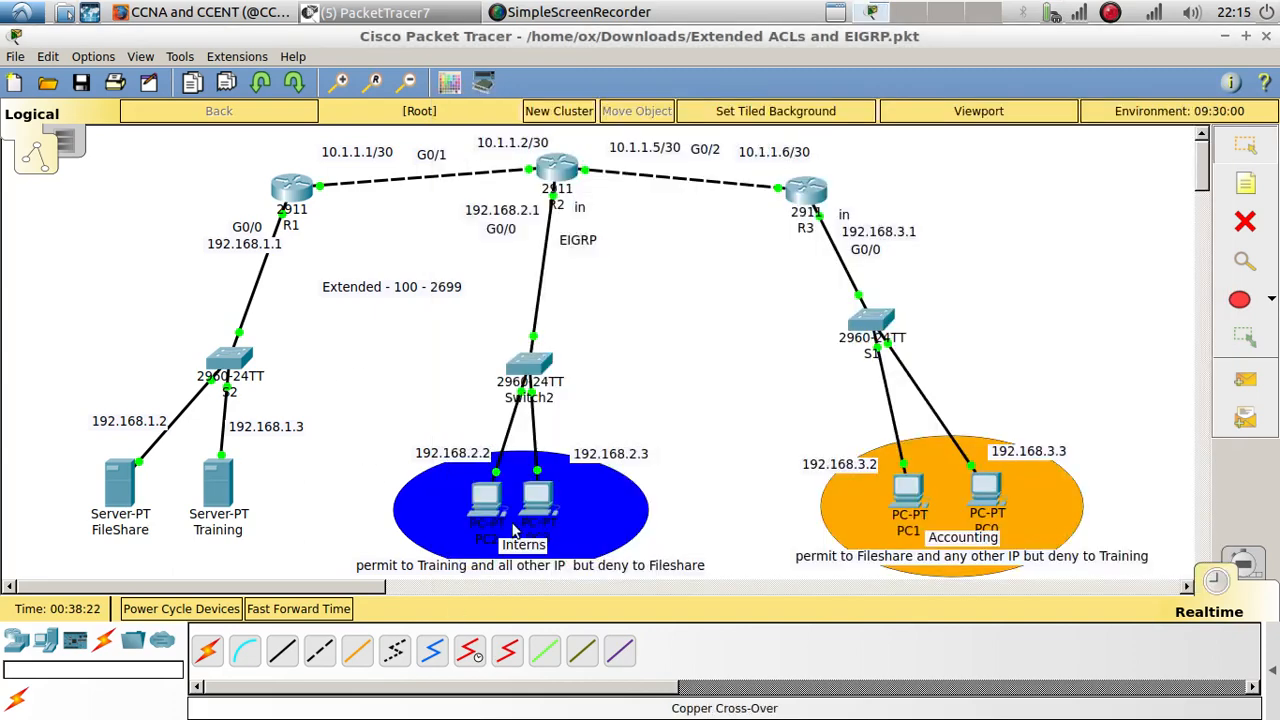
{"action": "left_click", "coordinate": [910, 500]}
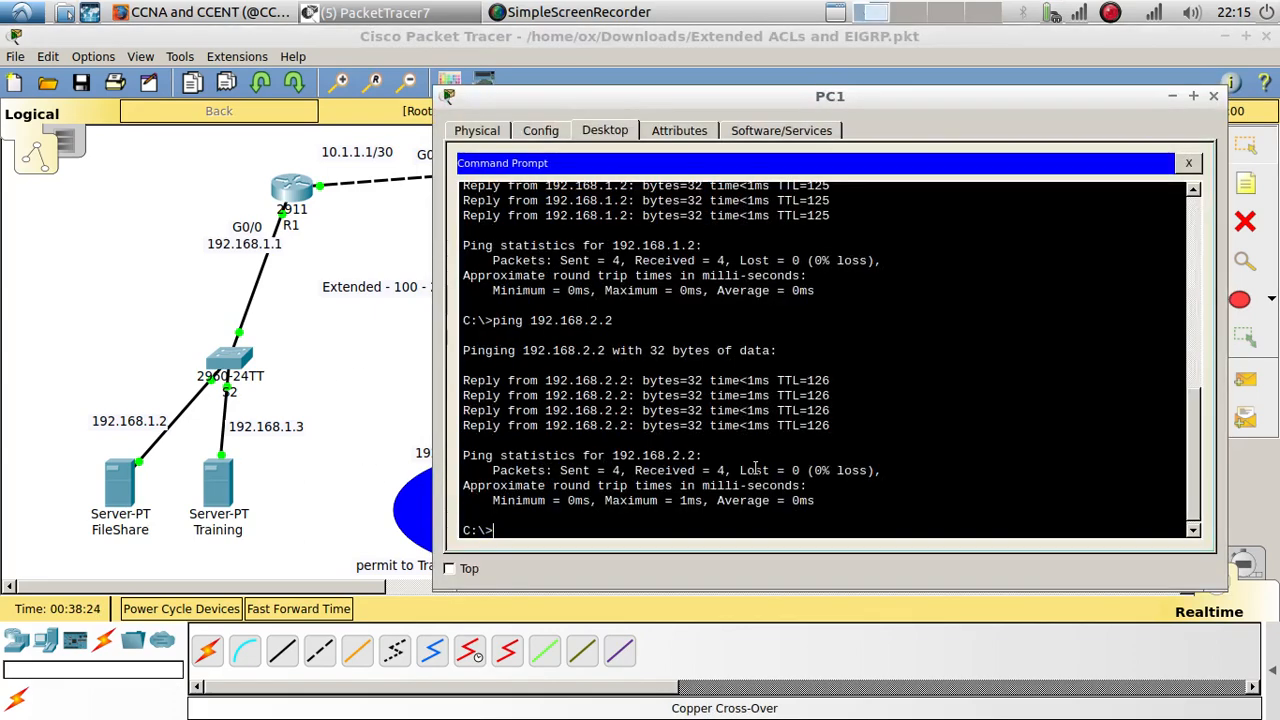
{"action": "key", "text": "Up"}
{"action": "type", "text": "3"}
{"action": "key", "text": "Return"}
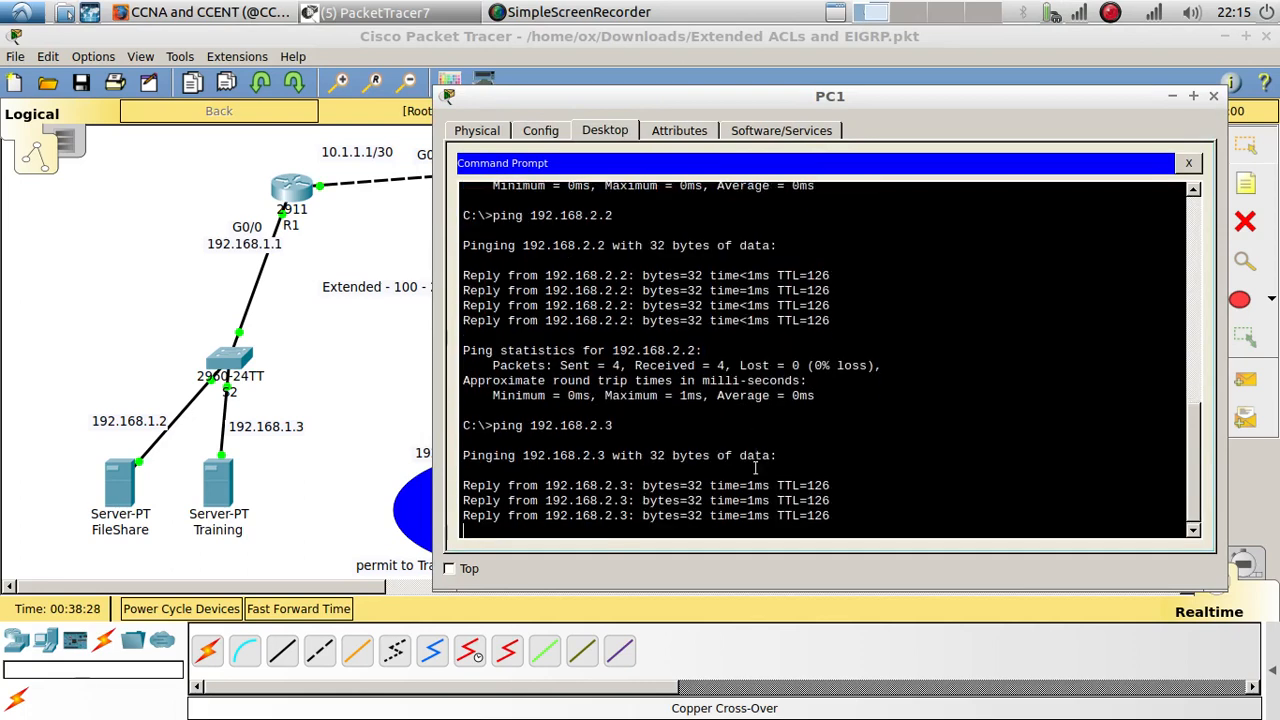
- Ping R1's address 10.1.1.1 from PC1 and close the PC1 window
{"action": "type", "text": "pi"}
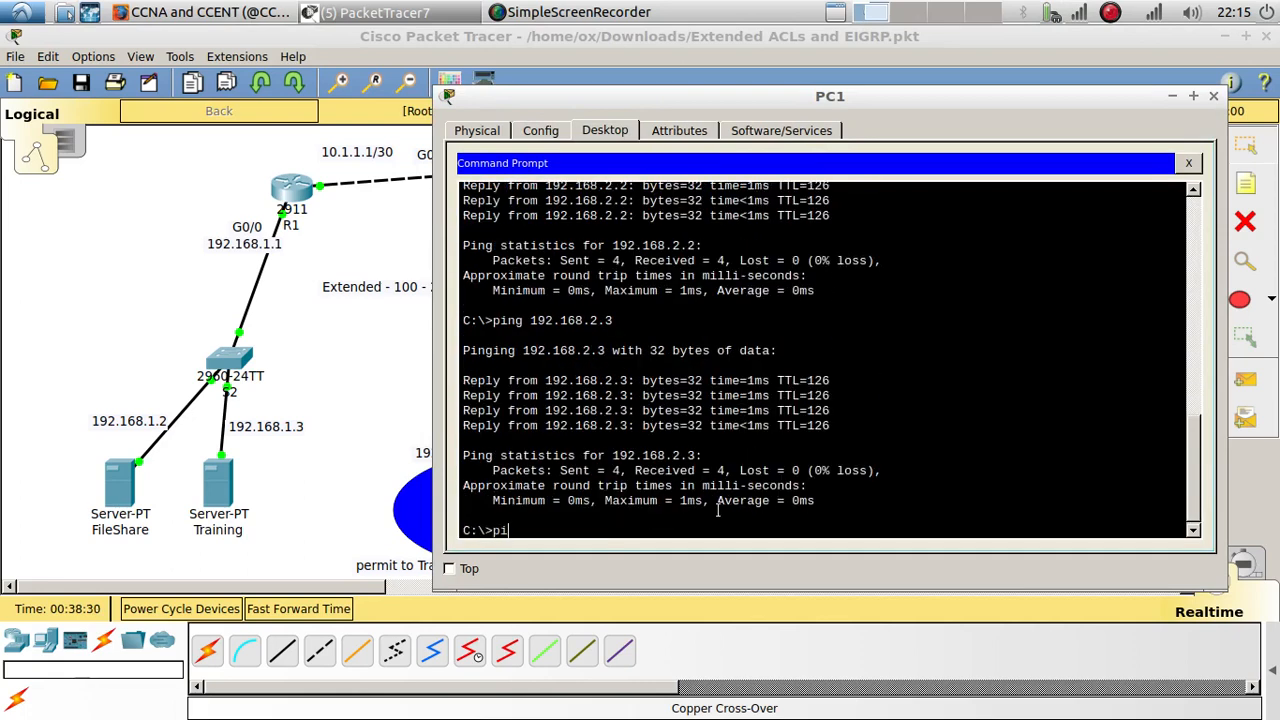
{"action": "type", "text": "ng 10.1.1.1"}
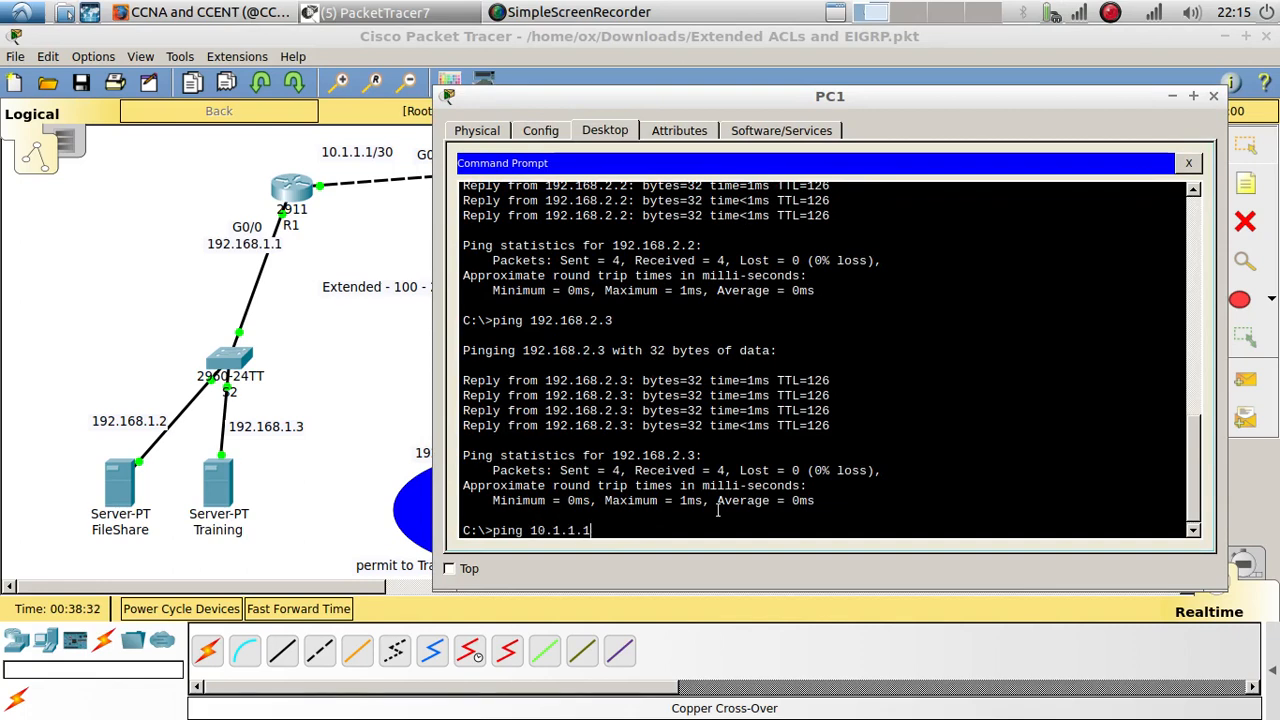
{"action": "key", "text": "Return"}
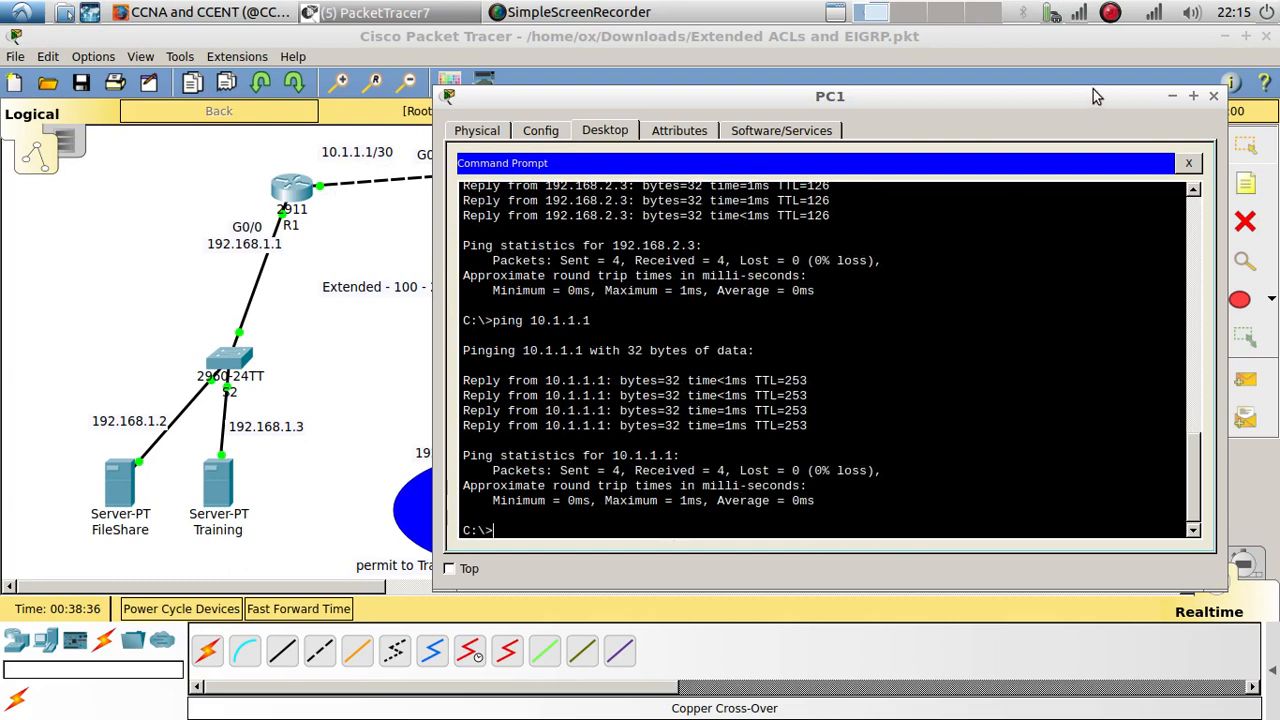
{"action": "left_click", "coordinate": [1214, 96]}
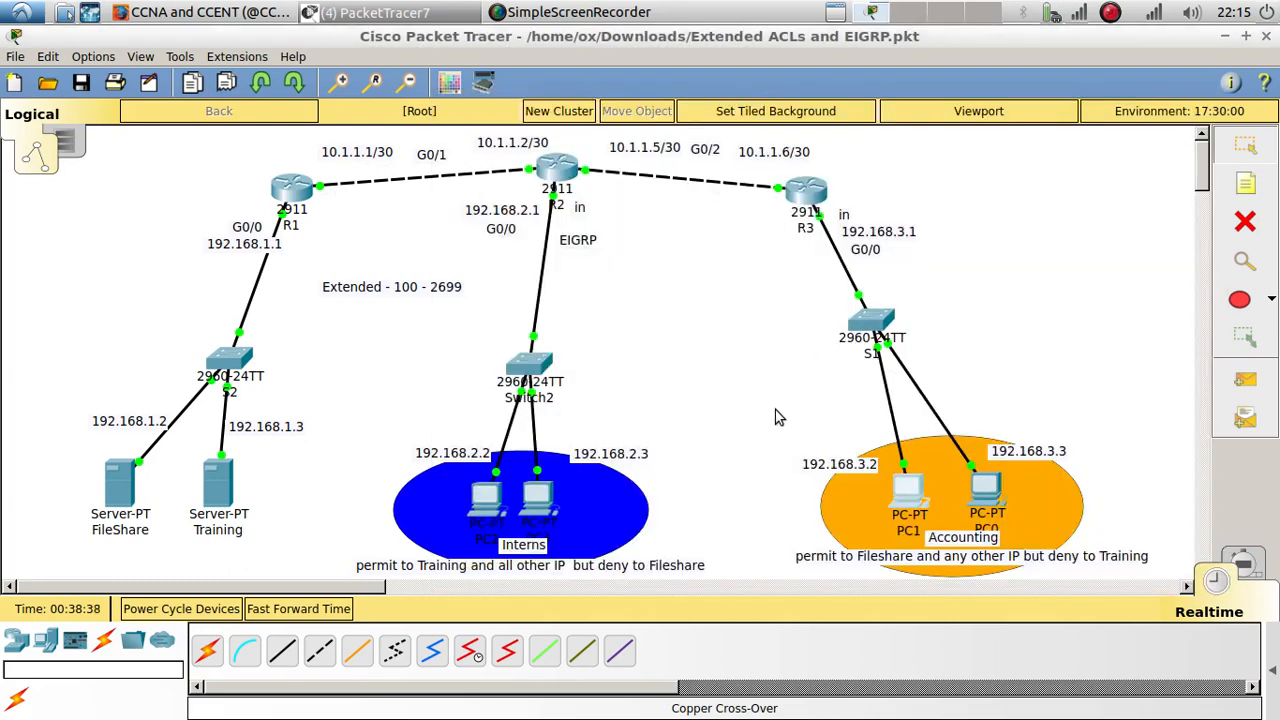